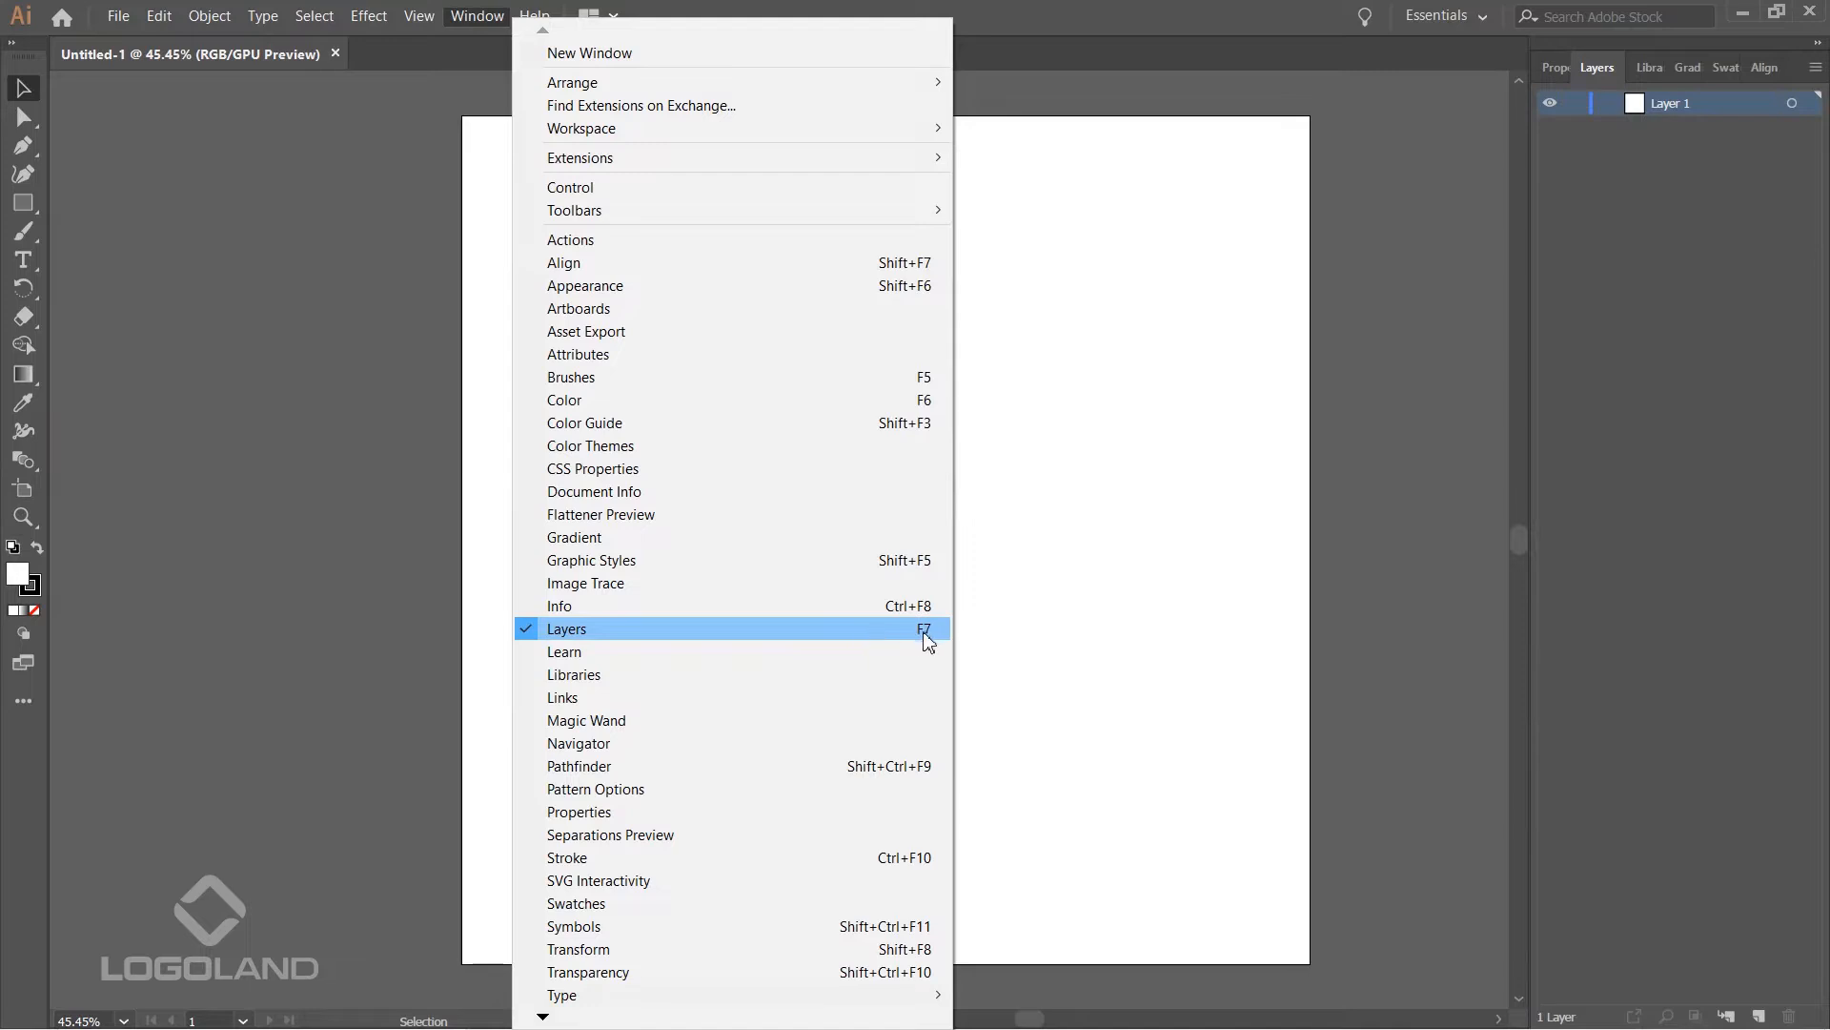
- Dismiss the Norton notification and add six new layers above Layer 1
{"action": "left_click", "coordinate": [1127, 501]}
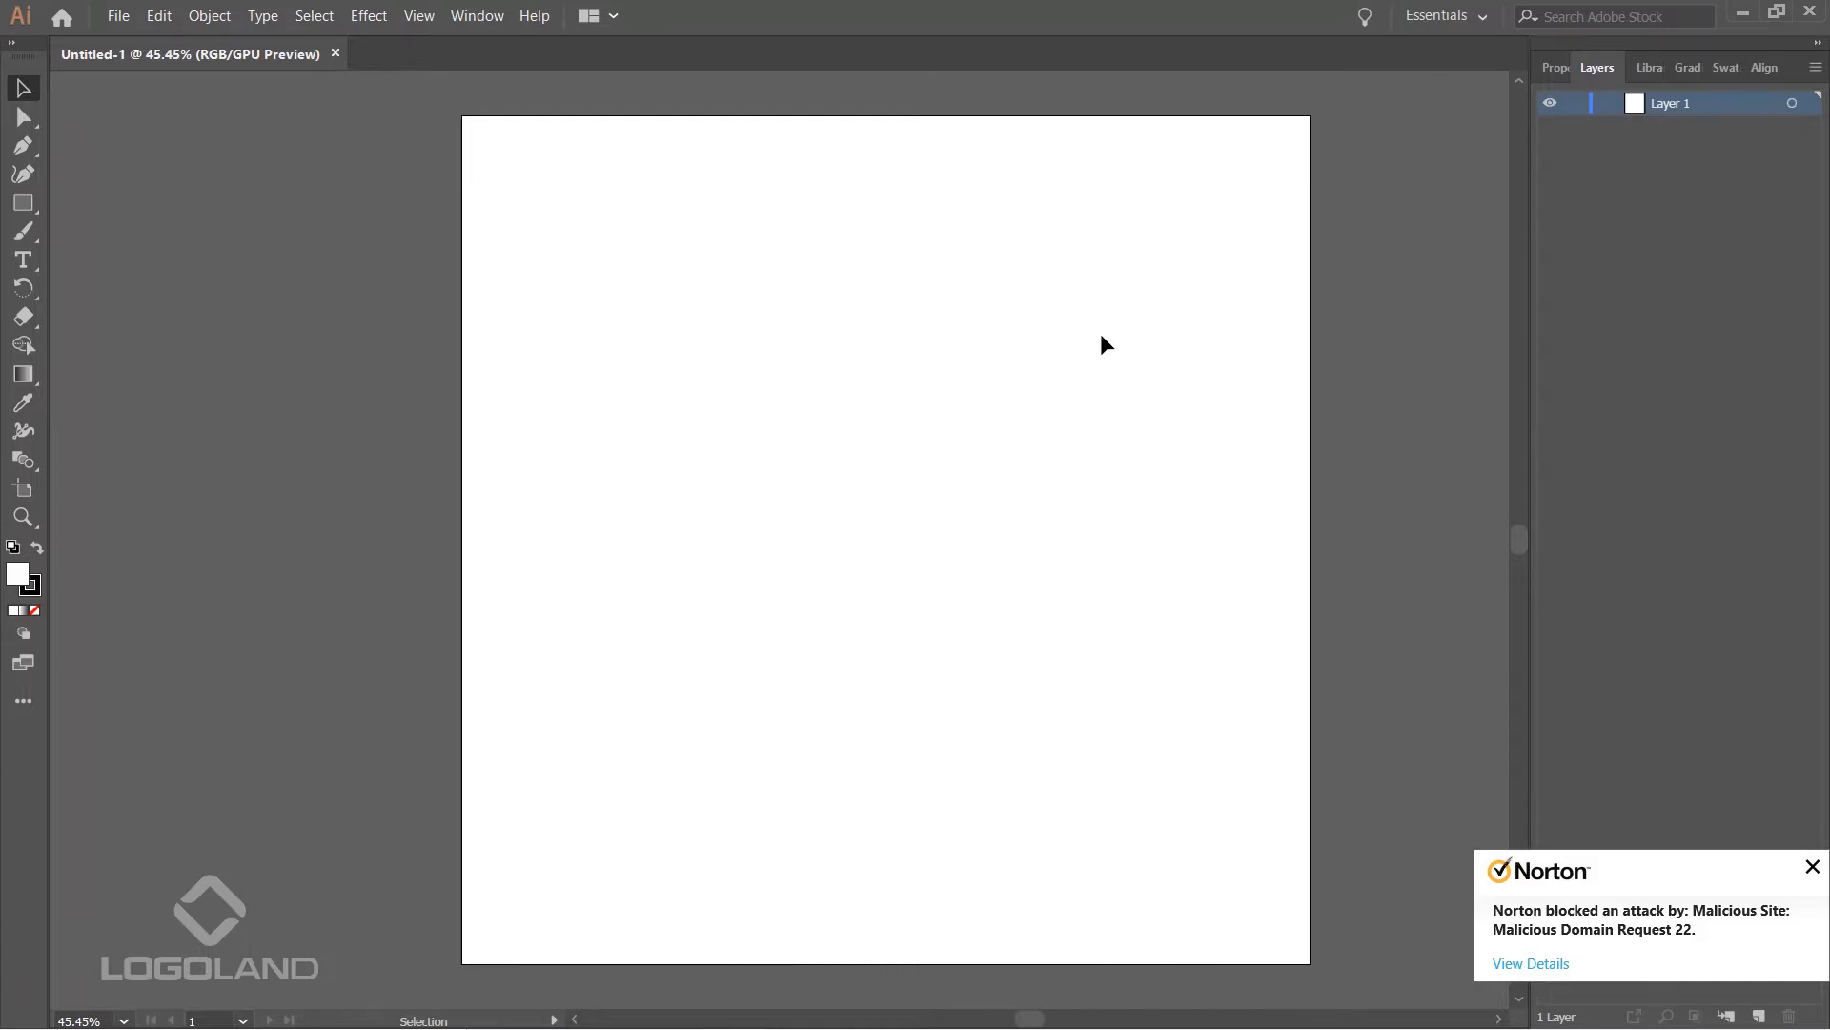
{"action": "left_click", "coordinate": [1811, 866]}
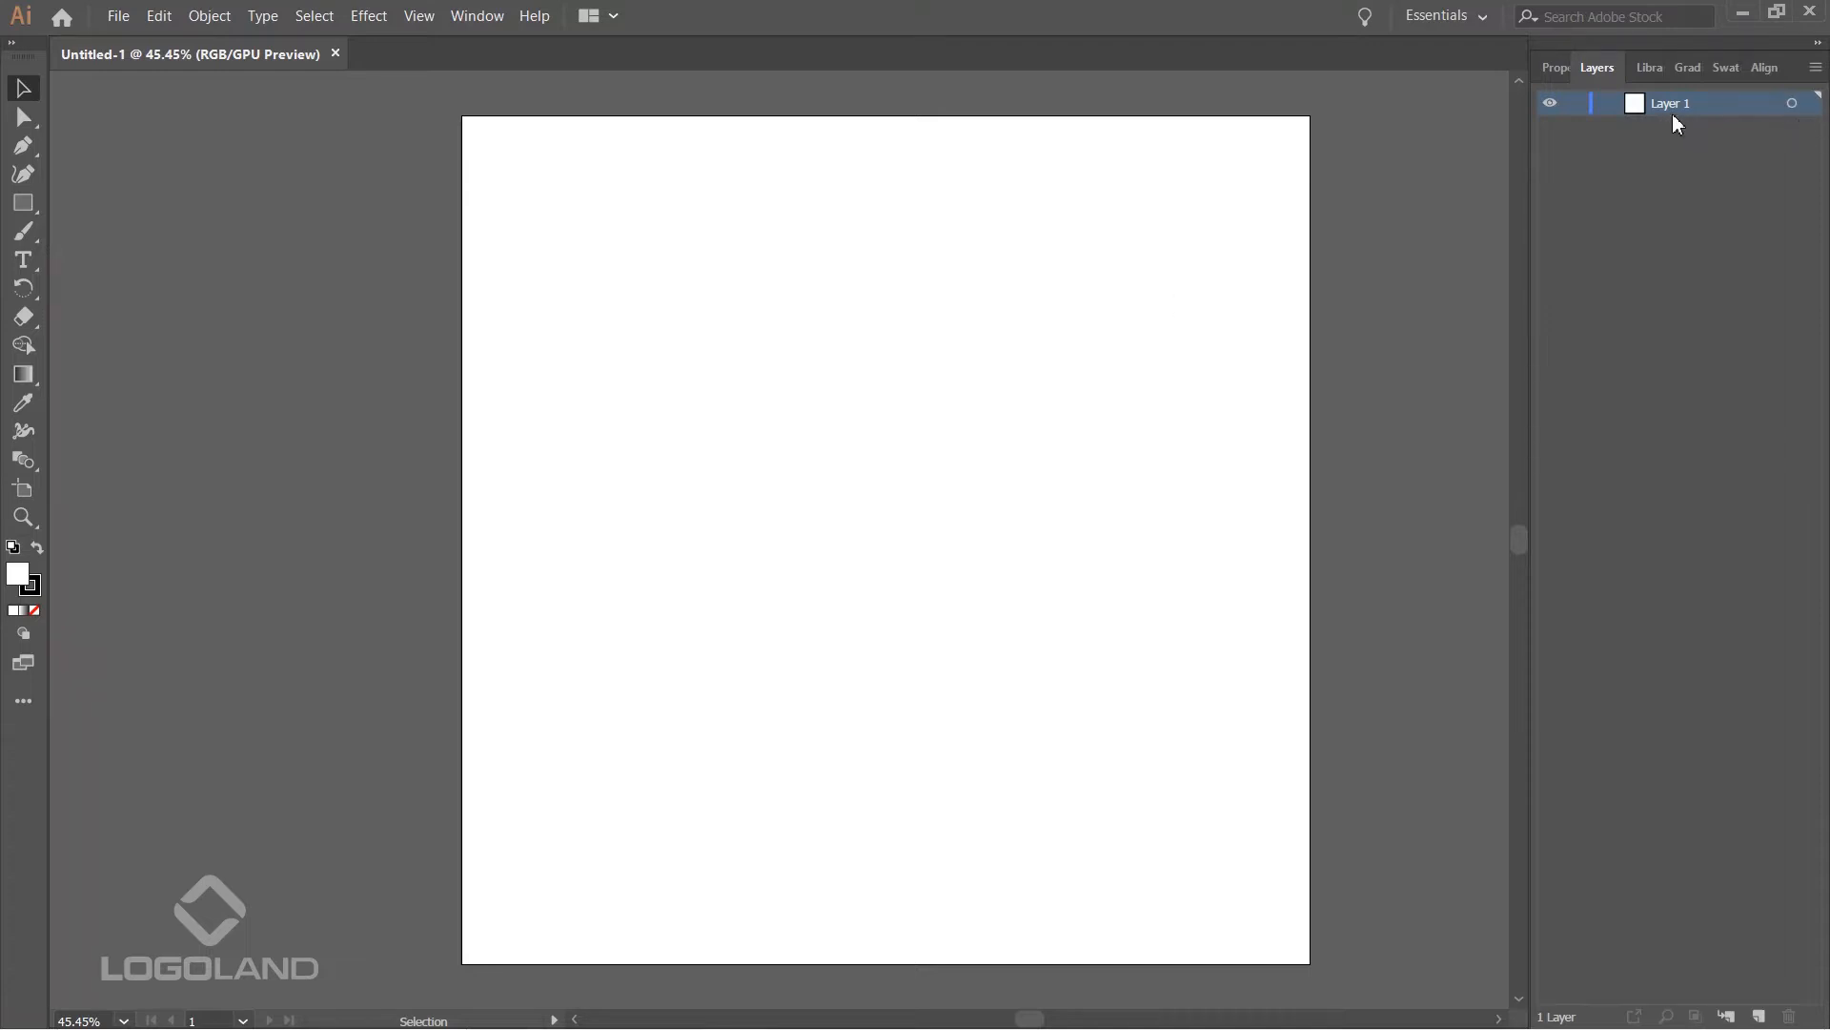
{"action": "left_click", "coordinate": [1759, 1016]}
{"action": "left_click", "coordinate": [1759, 1017]}
{"action": "left_click", "coordinate": [1759, 1016]}
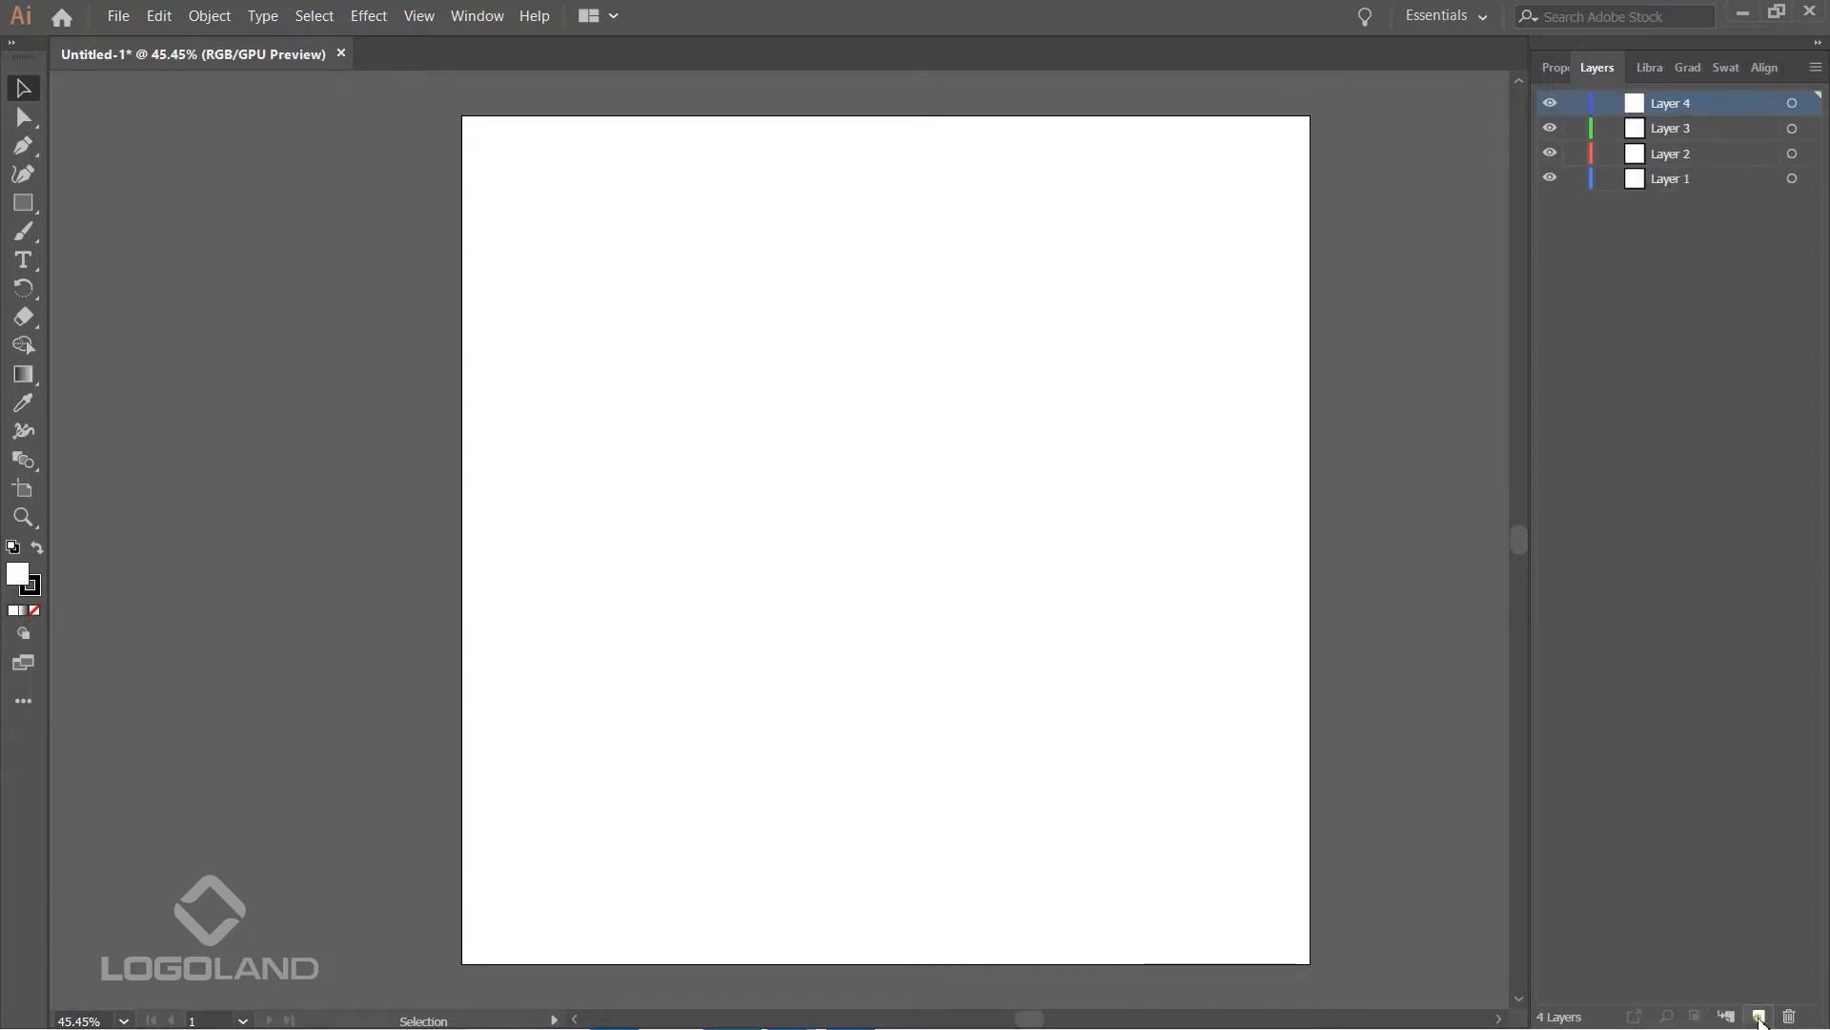
{"action": "left_click", "coordinate": [1759, 1016]}
{"action": "left_click", "coordinate": [1759, 1016]}
{"action": "left_click", "coordinate": [1758, 1017]}
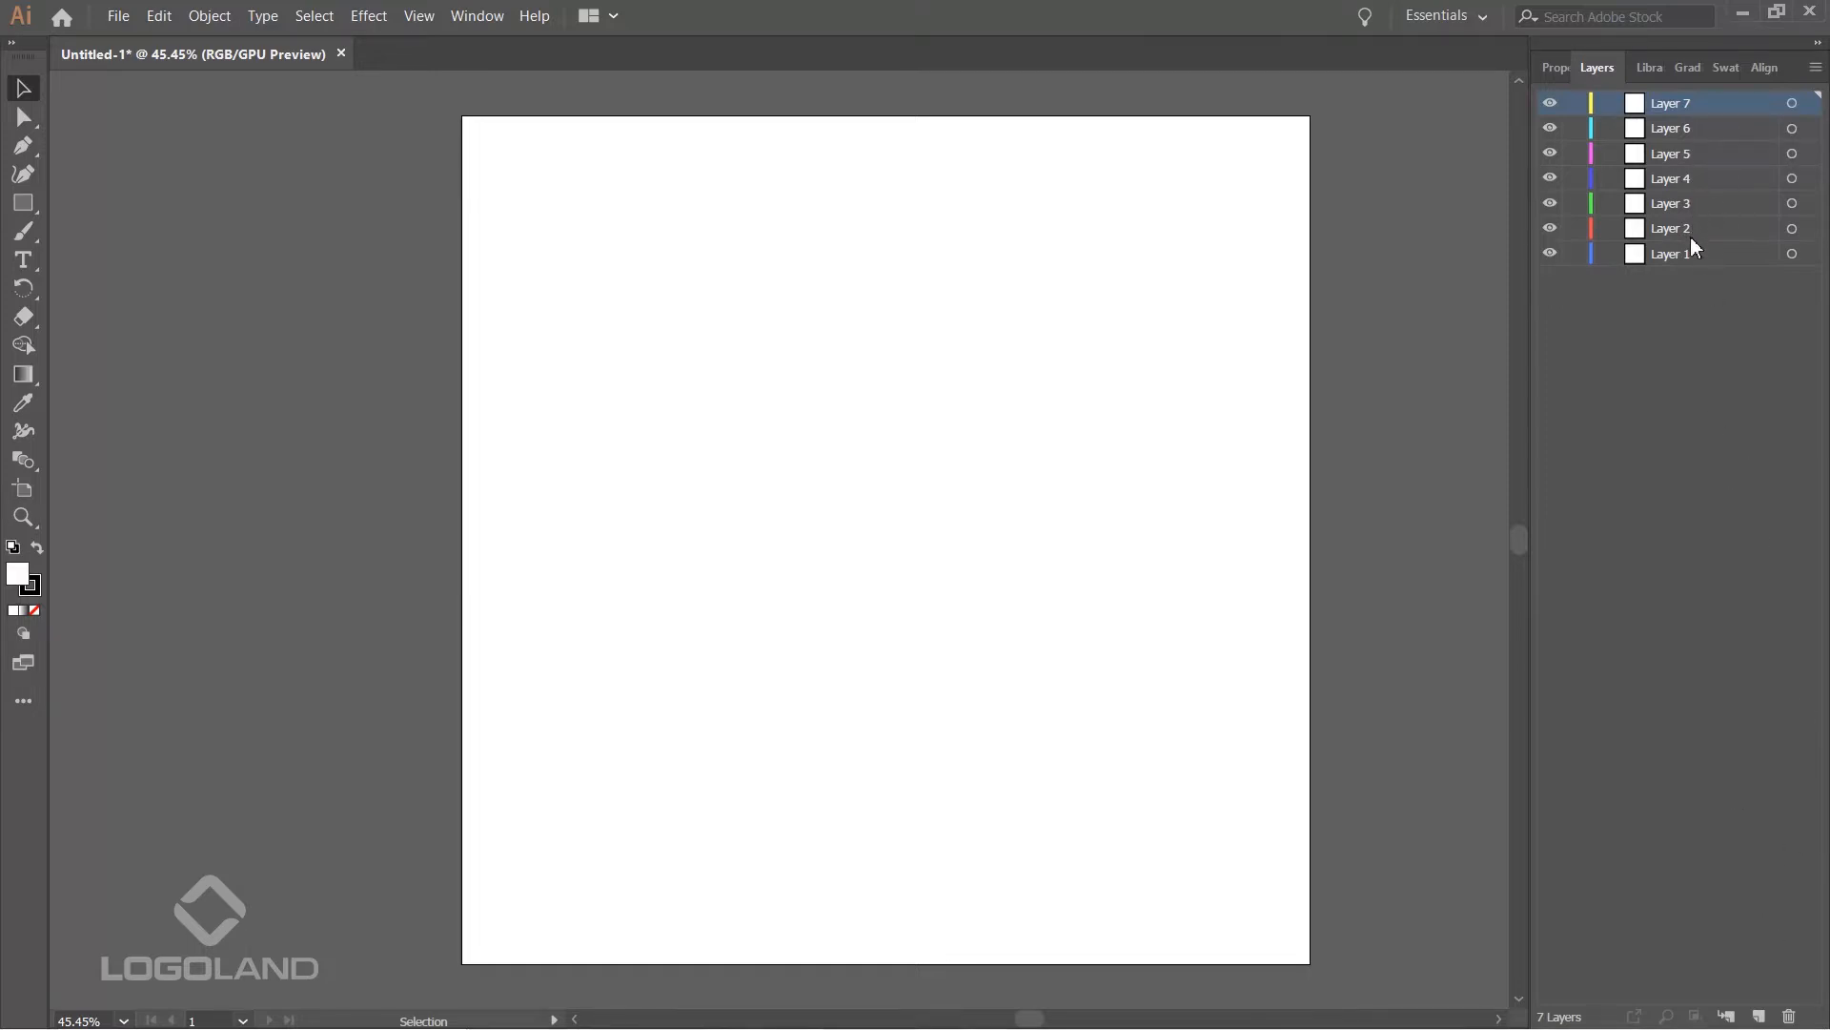
- Delete Layers 2 through 7 together, keeping only Layer 1
{"action": "left_click", "coordinate": [1714, 231]}
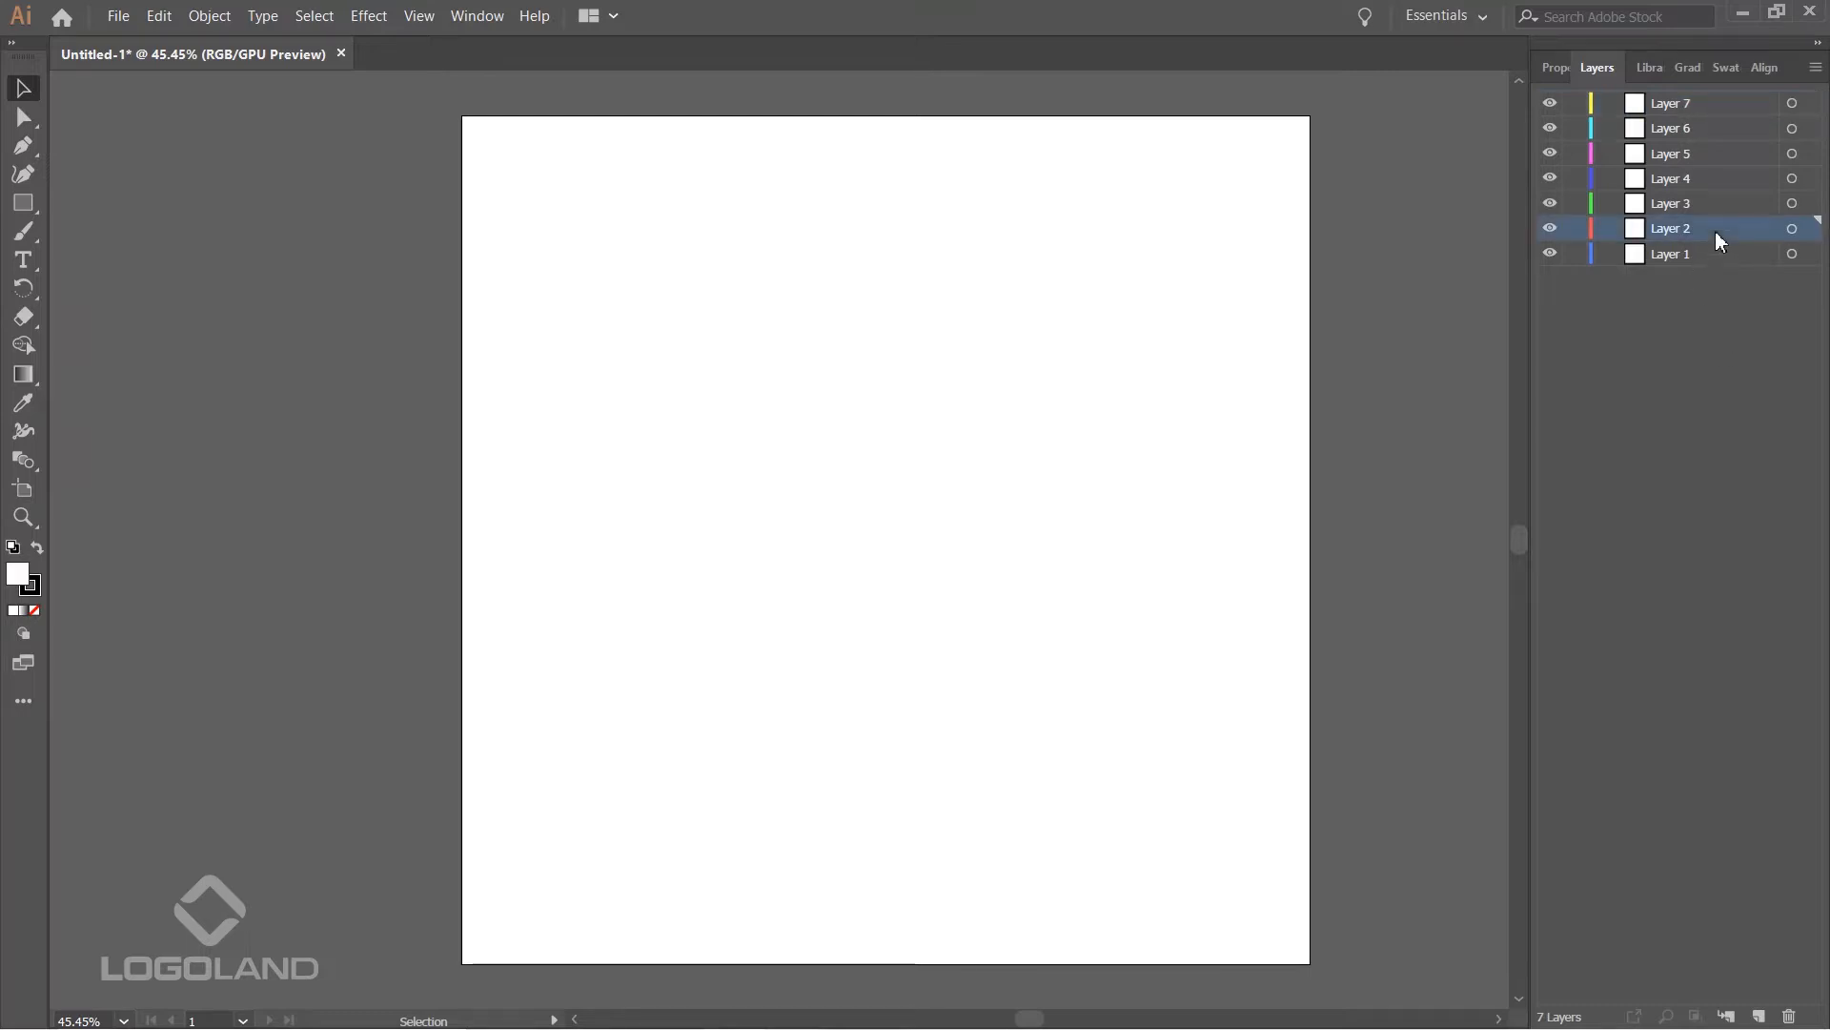
{"action": "left_click", "coordinate": [1714, 107], "text": "shift"}
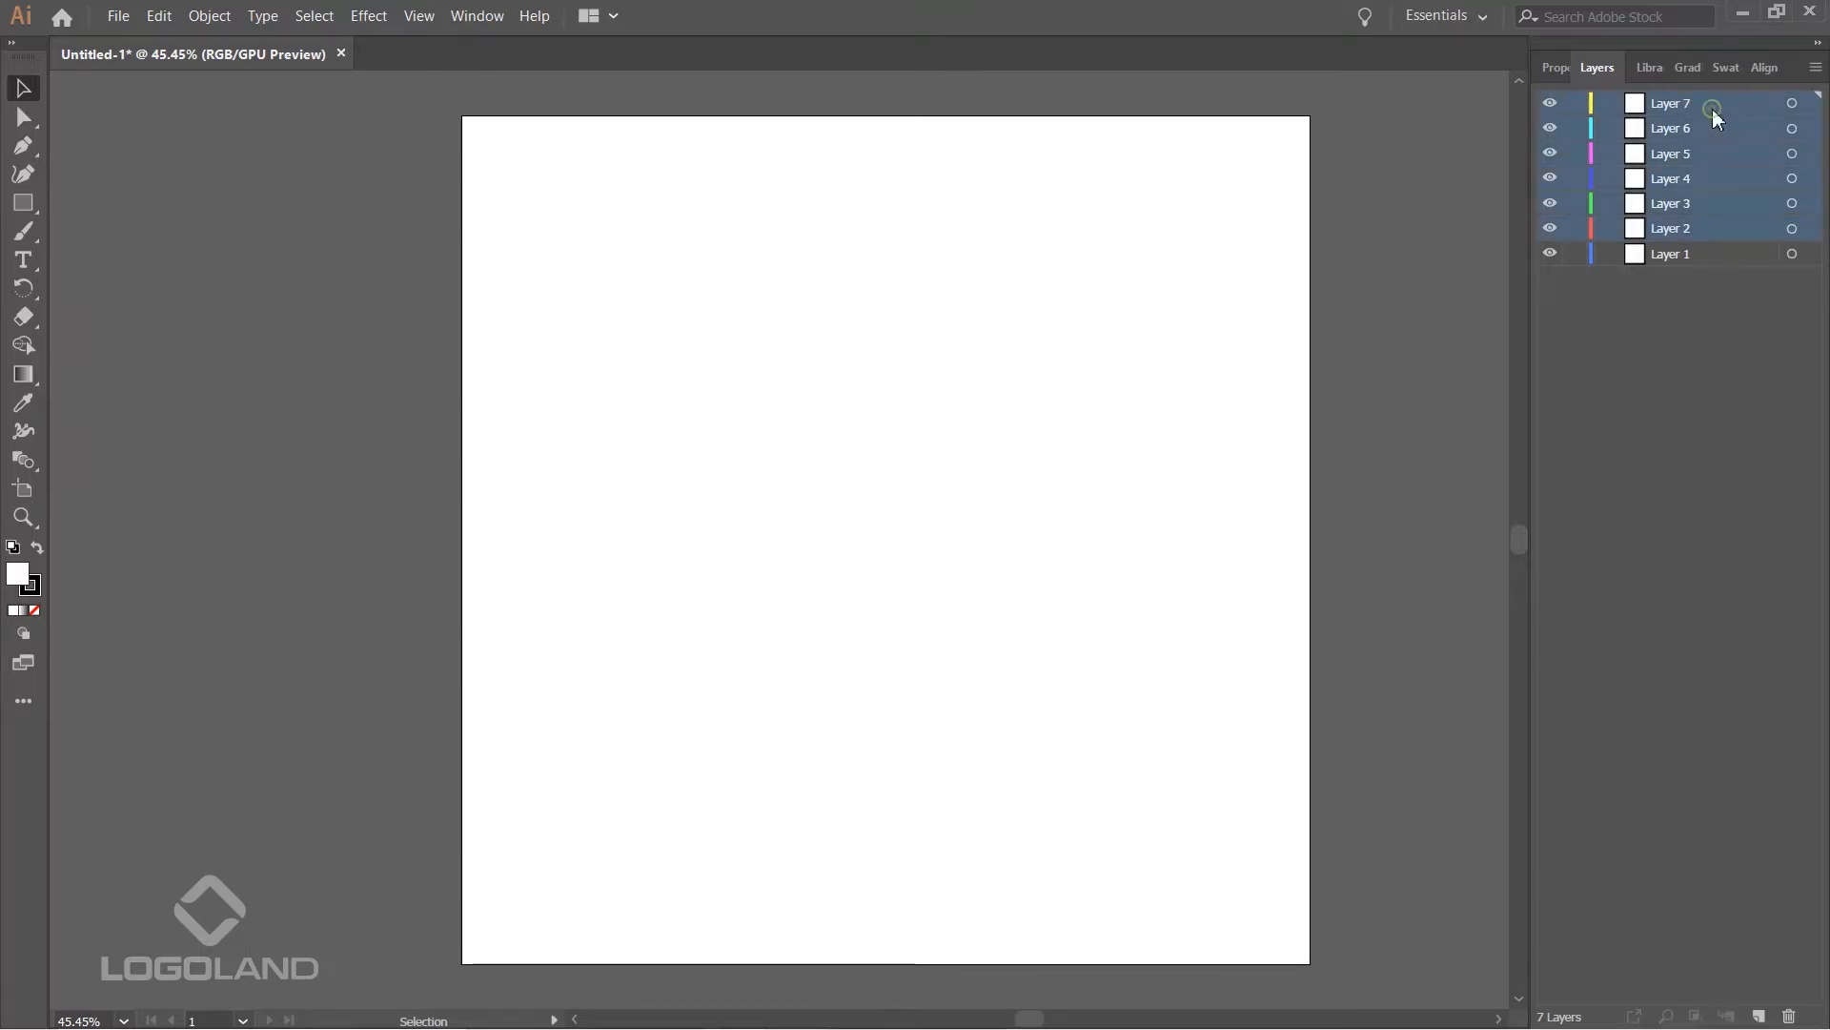
{"action": "left_click", "coordinate": [1790, 1017]}
- Add five new layers above Layer 1 and clear the layer selection
{"action": "left_click", "coordinate": [1759, 1016]}
{"action": "left_click", "coordinate": [1759, 1016]}
{"action": "left_click", "coordinate": [1759, 1016]}
{"action": "left_click", "coordinate": [1759, 1016]}
{"action": "left_click", "coordinate": [1759, 1017]}
{"action": "left_click", "coordinate": [1644, 449]}
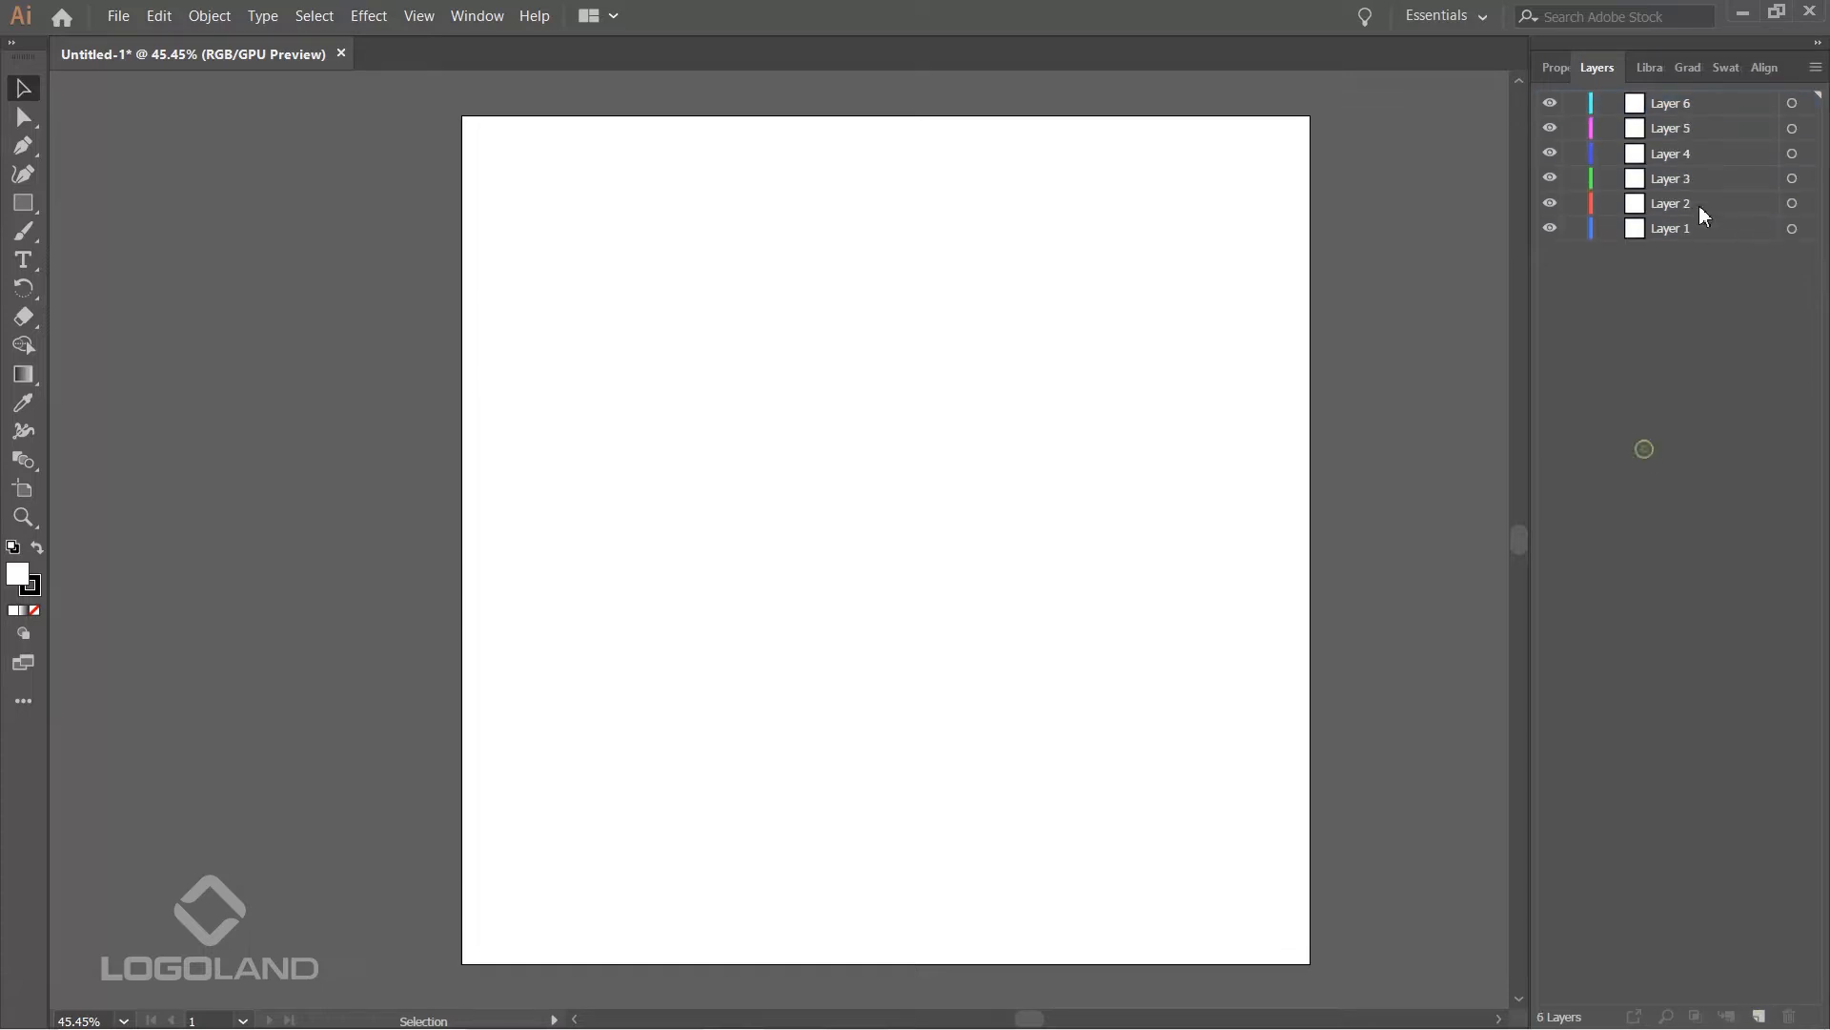
- Delete Layer 4, and then Layers 3, 5 and 6 together, keeping only Layer 1 and Layer 2
{"action": "left_click", "coordinate": [1697, 153]}
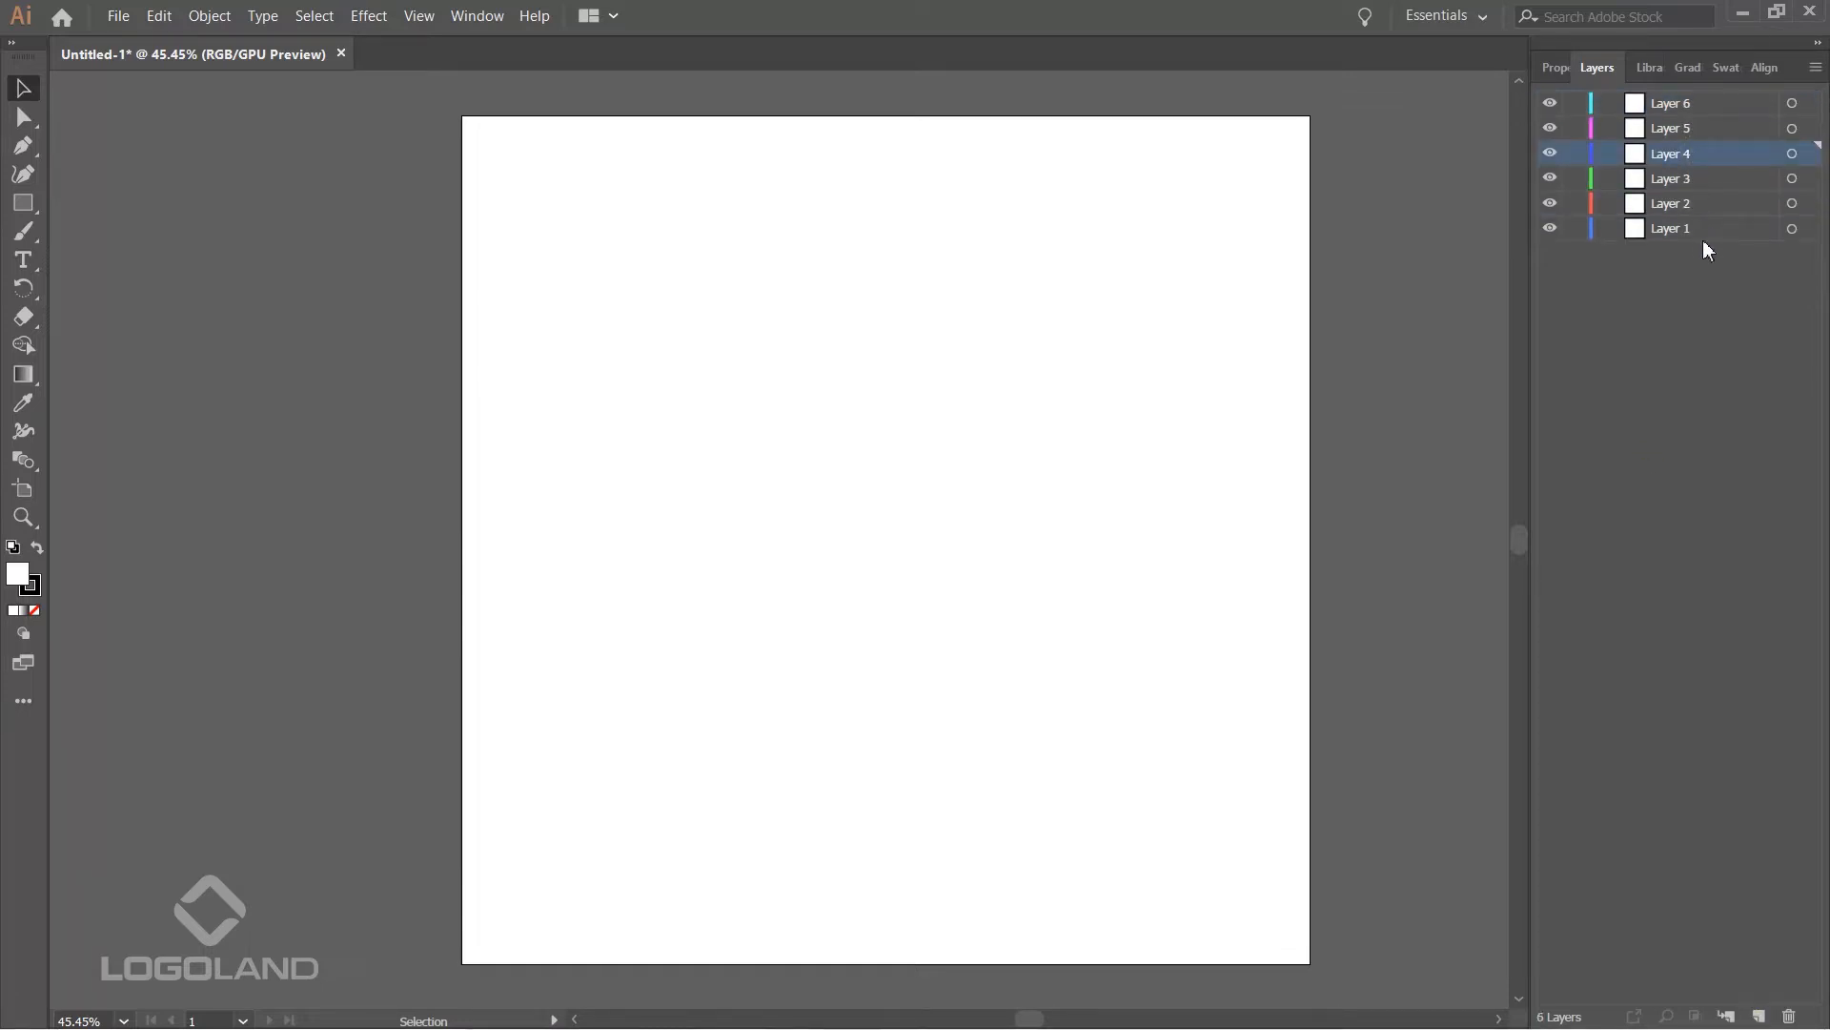
{"action": "left_click", "coordinate": [1789, 1016]}
{"action": "left_click", "coordinate": [1689, 127], "text": "shift"}
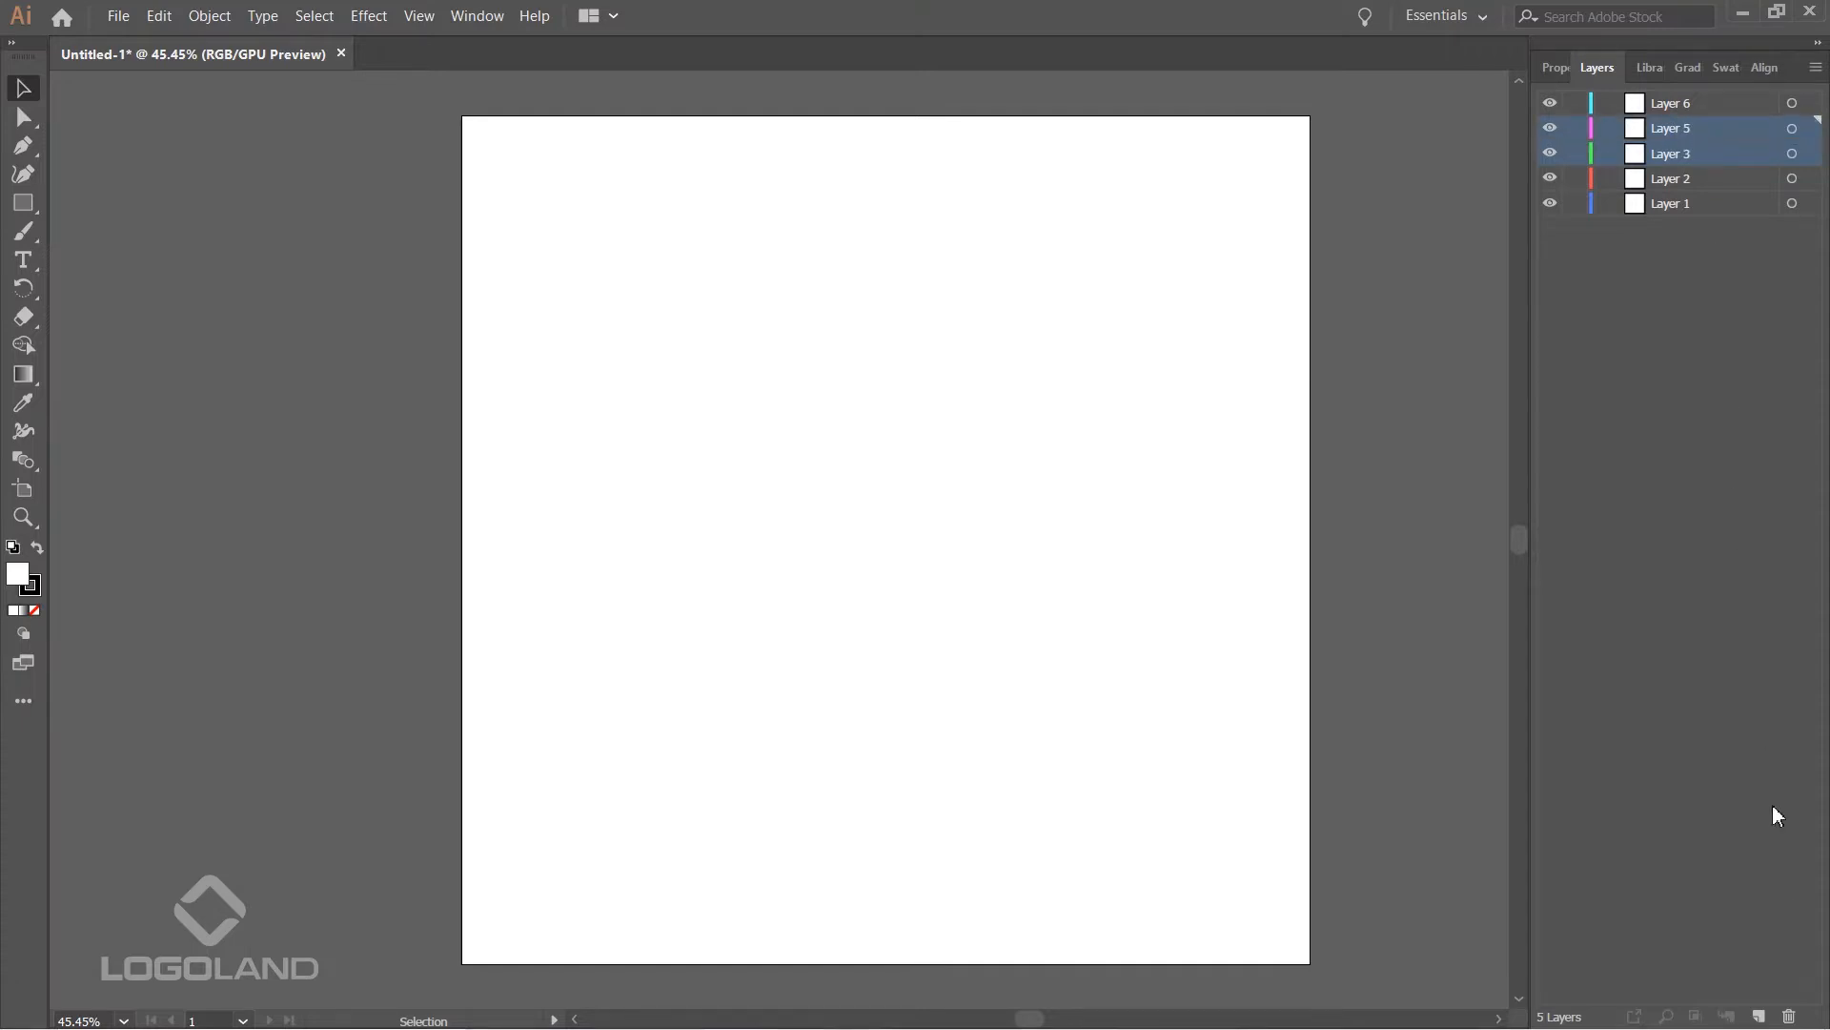
{"action": "left_click", "coordinate": [1697, 105], "text": "ctrl"}
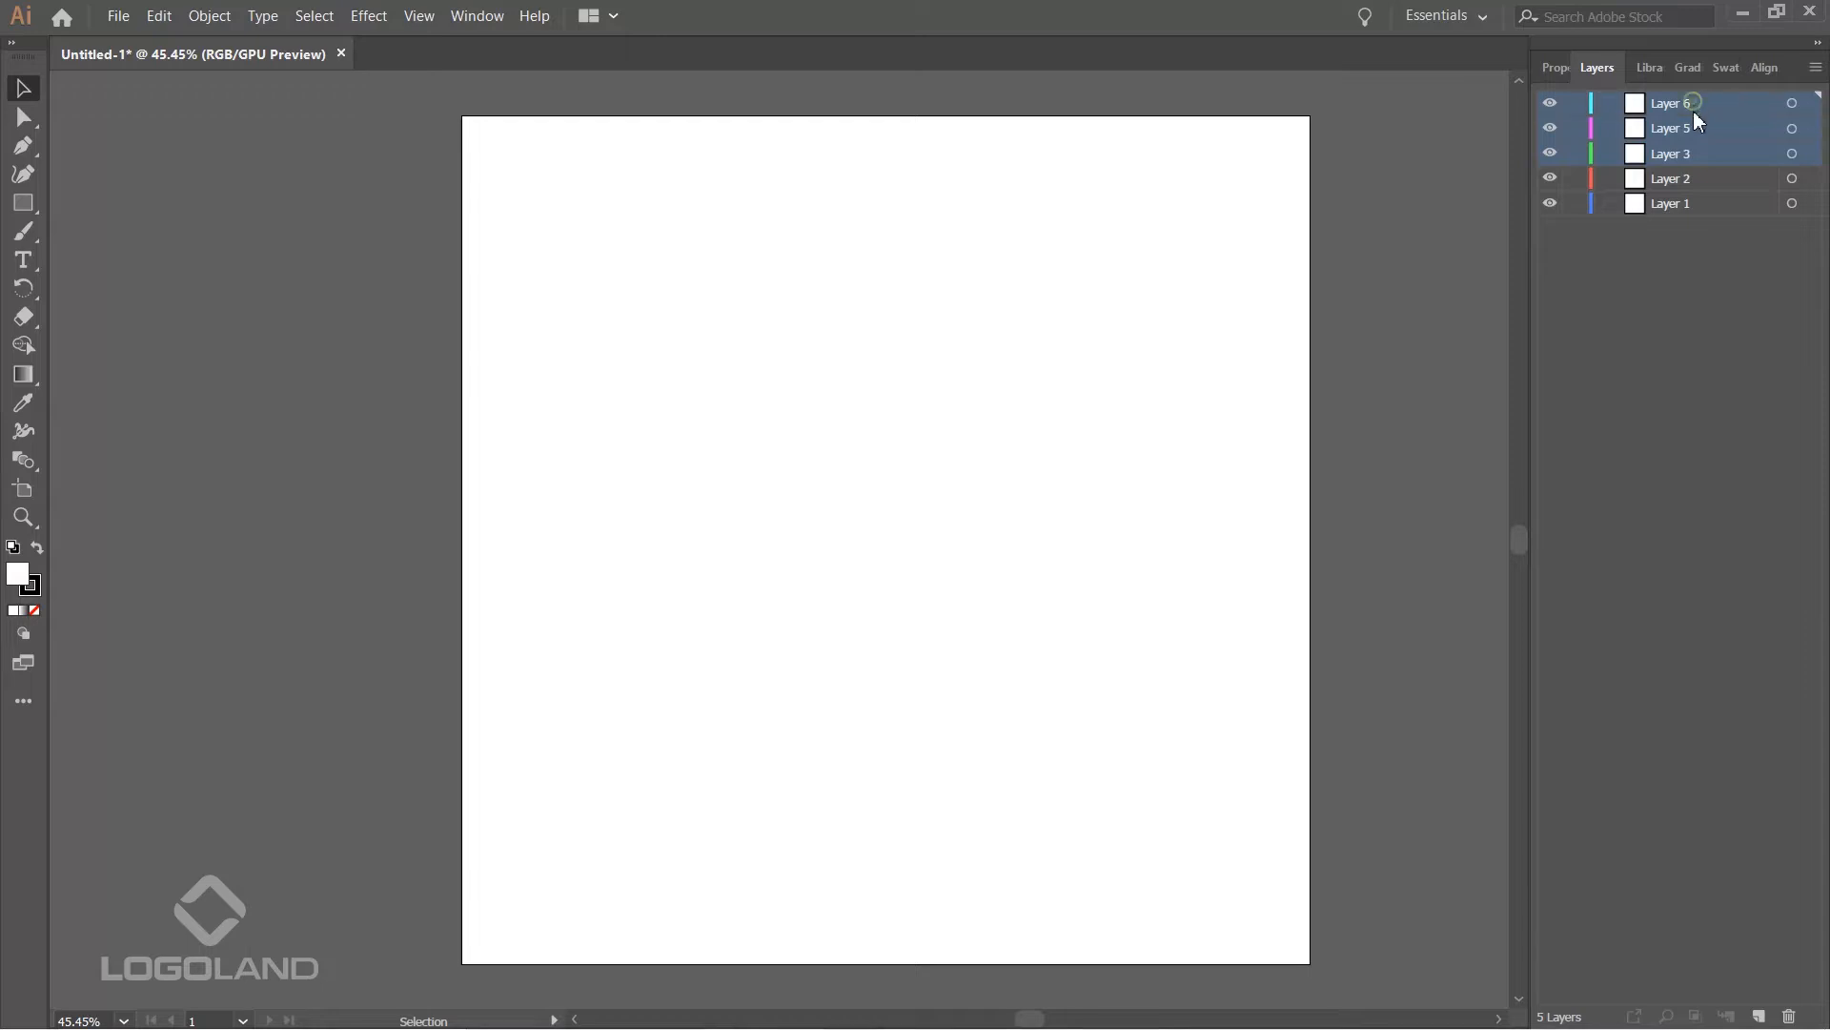
{"action": "left_click", "coordinate": [1790, 1016]}
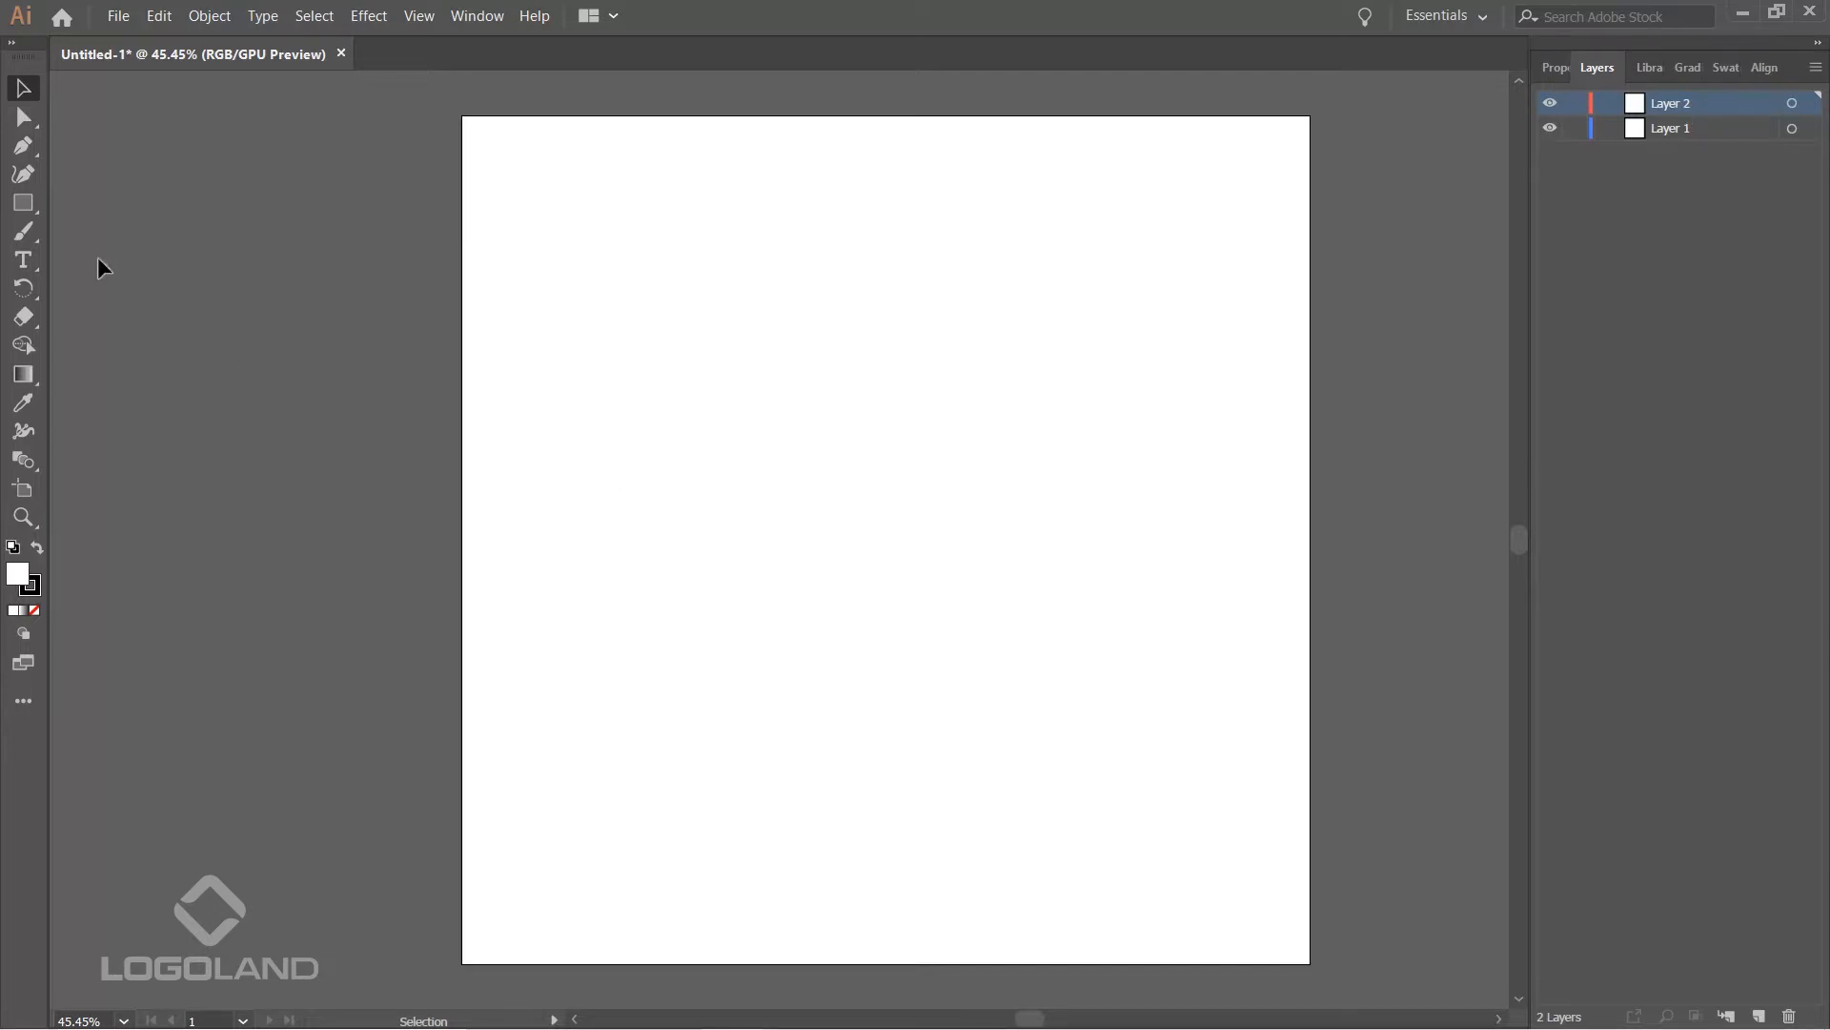
- Draw a square on Layer 2 in the upper-left part of the artboard with the Rectangle tool
{"action": "left_click", "coordinate": [22, 206]}
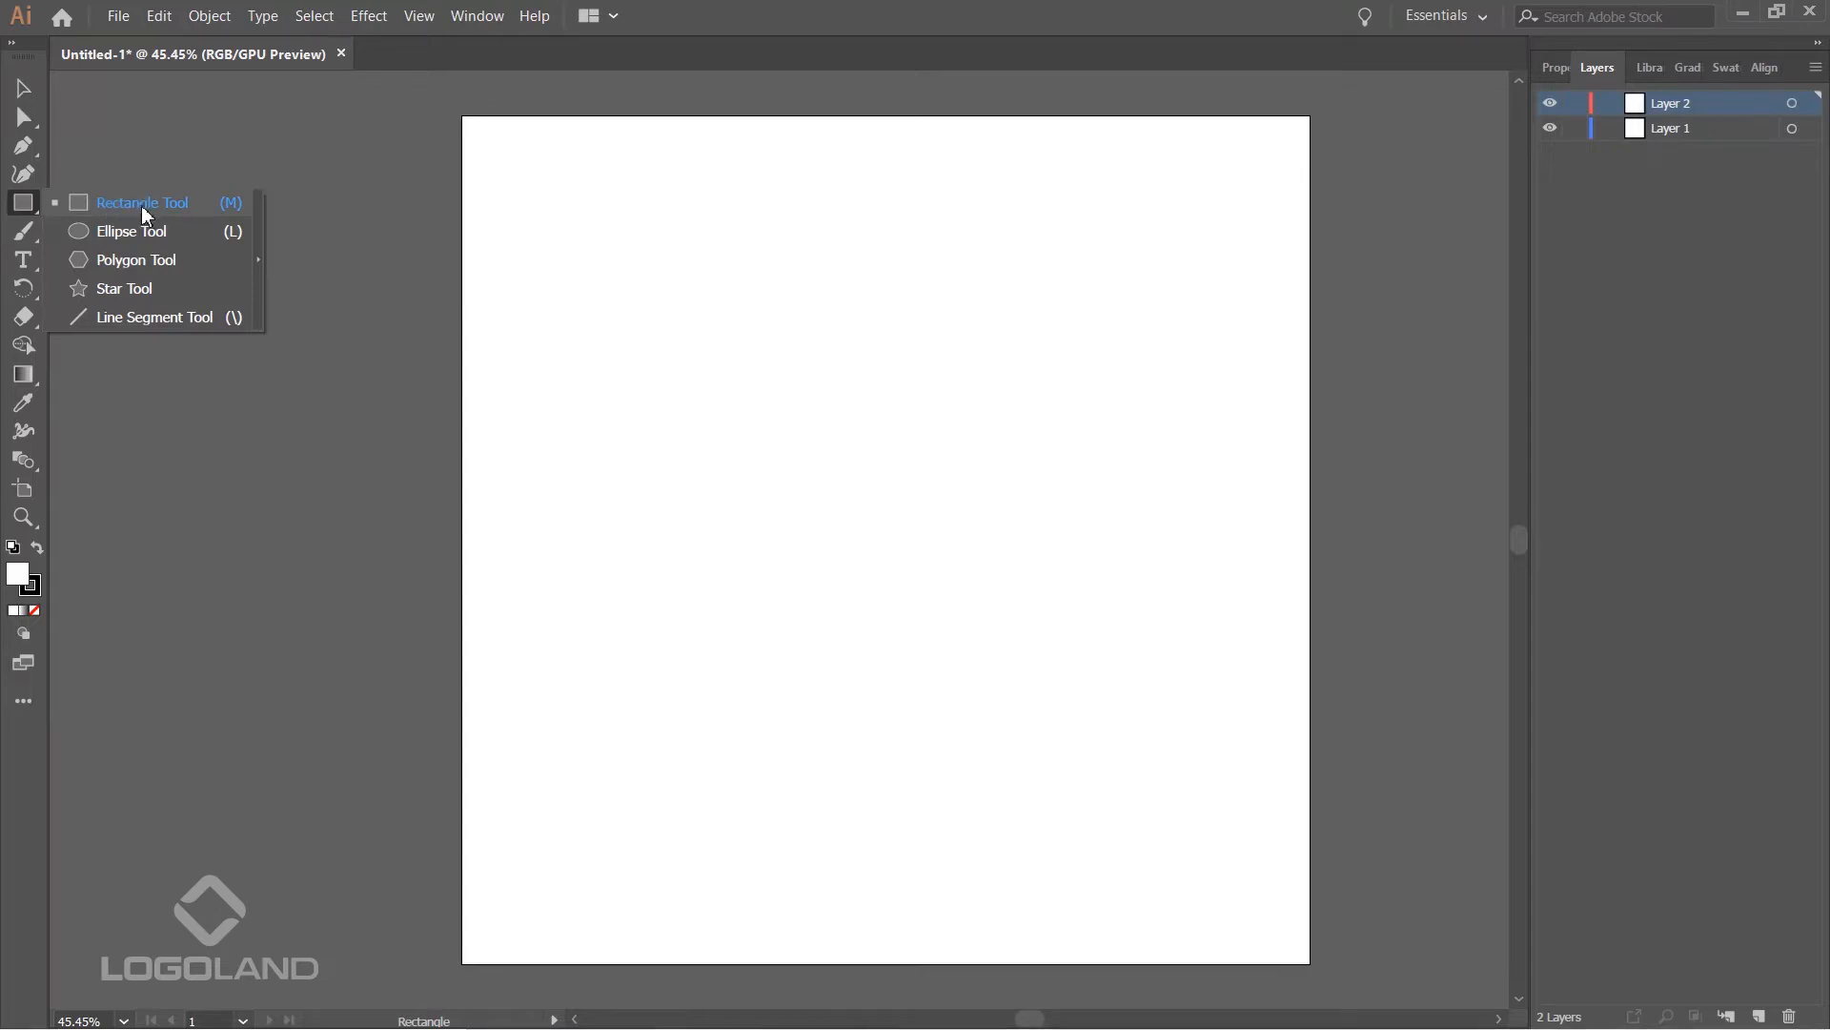
{"action": "left_click", "coordinate": [142, 208]}
{"action": "mouse_move", "coordinate": [634, 291]}
{"action": "left_mouse_down"}
{"action": "mouse_move", "coordinate": [797, 486]}
{"action": "mouse_move", "coordinate": [941, 598]}
{"action": "left_mouse_up"}
{"action": "left_click", "coordinate": [26, 89]}
{"action": "left_click_drag", "start_coordinate": [1050, 277], "coordinate": [829, 433]}
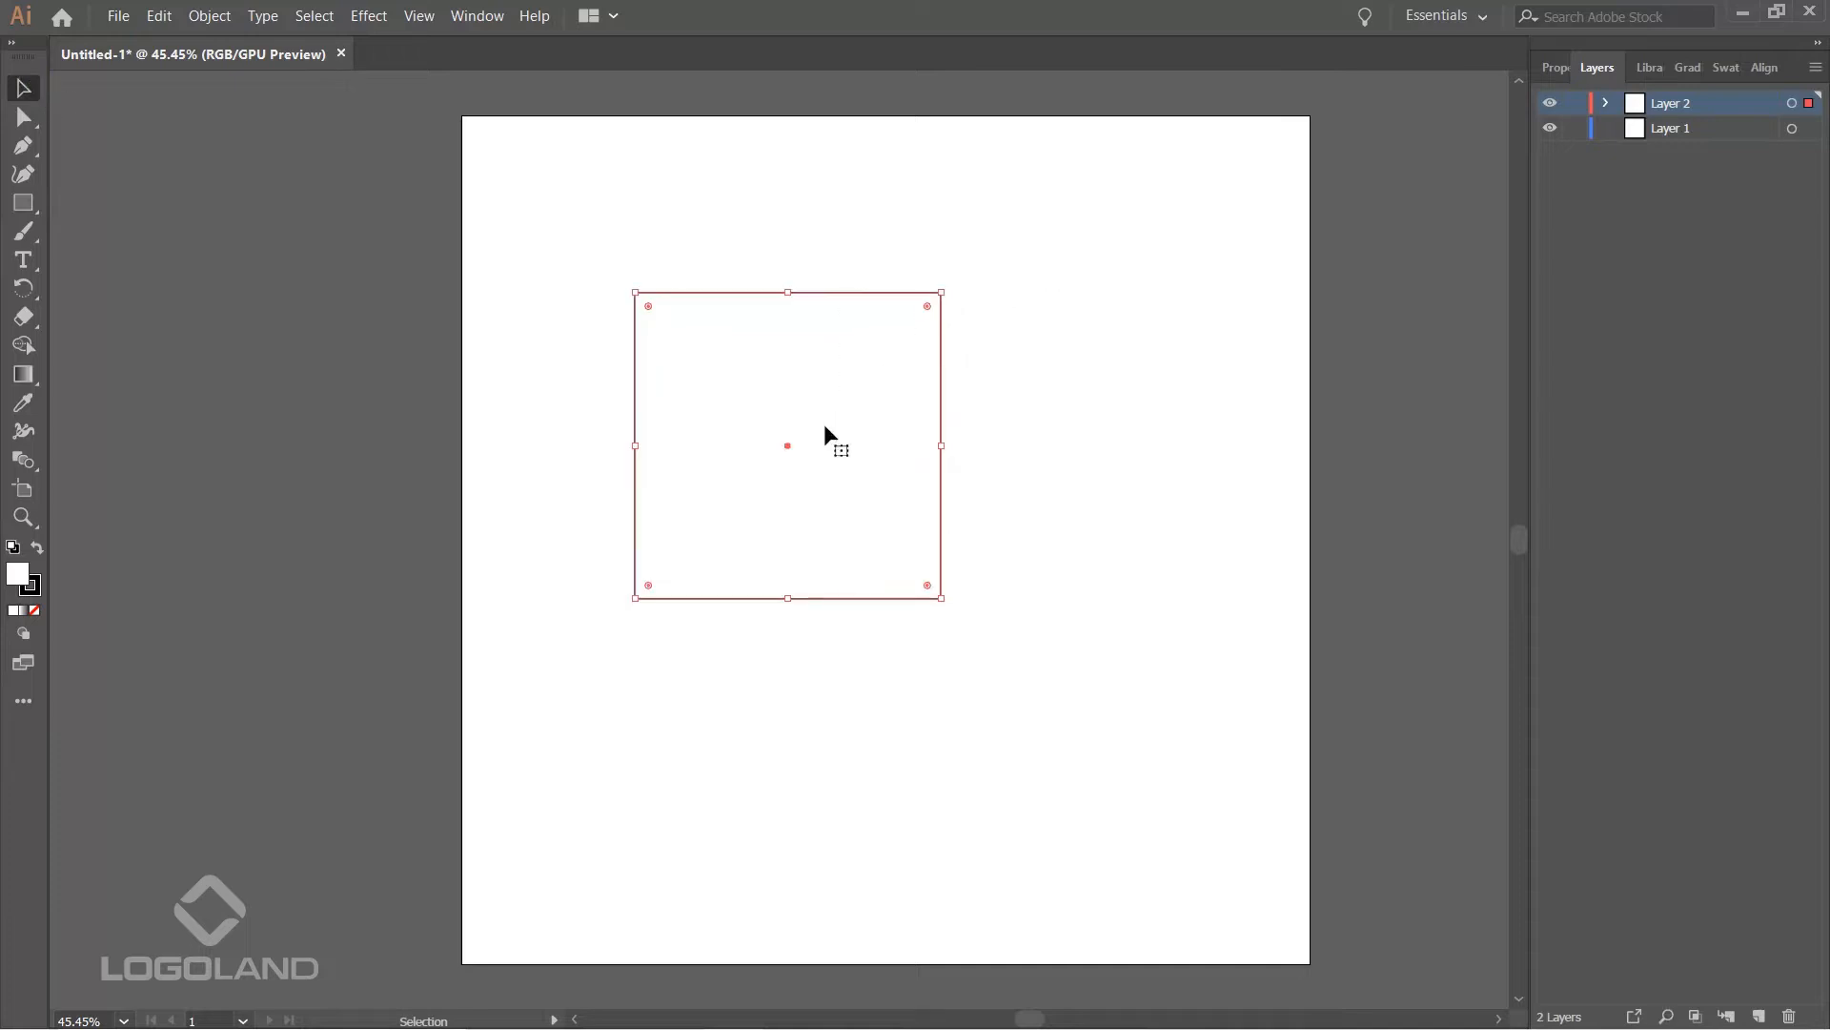
- Set the square's fill colour to blue 0031FF and deselect it
{"action": "double_click", "coordinate": [23, 573]}
{"action": "mouse_move", "coordinate": [1294, 355]}
{"action": "left_mouse_down"}
{"action": "mouse_move", "coordinate": [1299, 242]}
{"action": "mouse_move", "coordinate": [1293, 373]}
{"action": "left_mouse_up"}
{"action": "left_click", "coordinate": [1534, 276]}
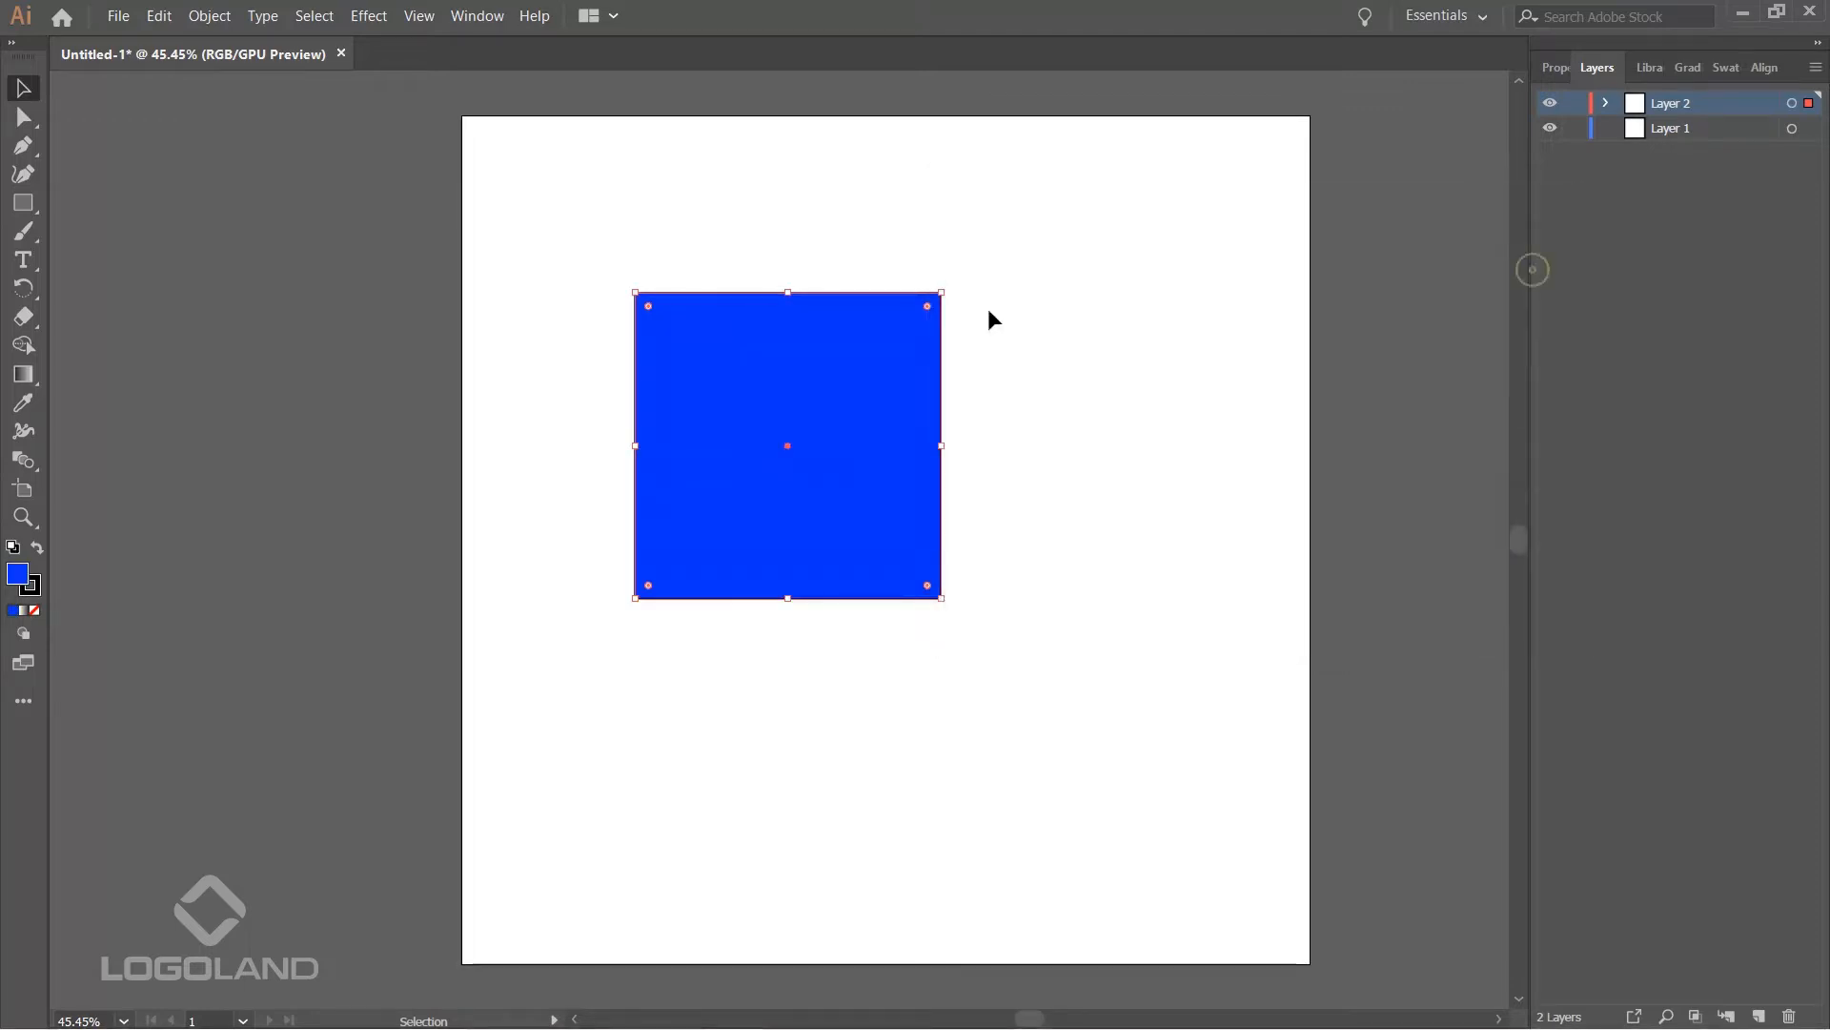
{"action": "left_click", "coordinate": [1258, 341]}
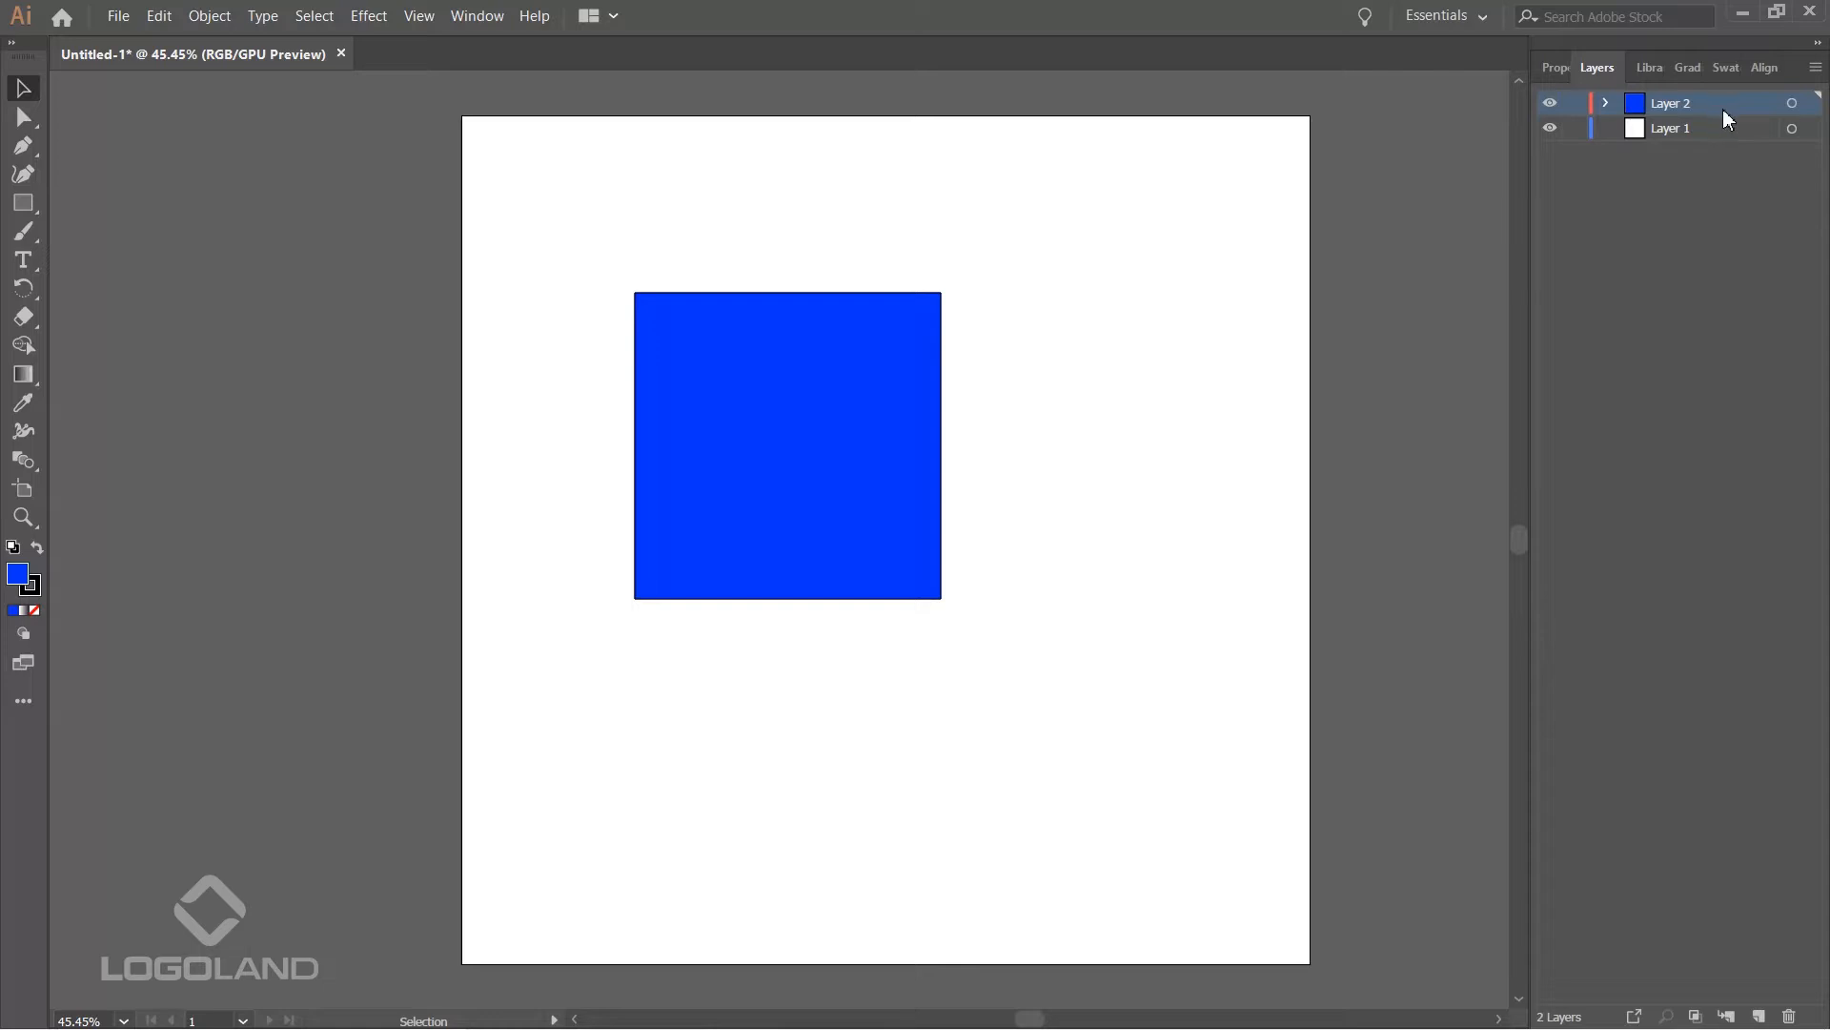
- Expand Layer 2, select its rectangle through the layer entry and on the artboard, and deselect it each time
{"action": "left_click", "coordinate": [1605, 103]}
{"action": "left_click", "coordinate": [1791, 131]}
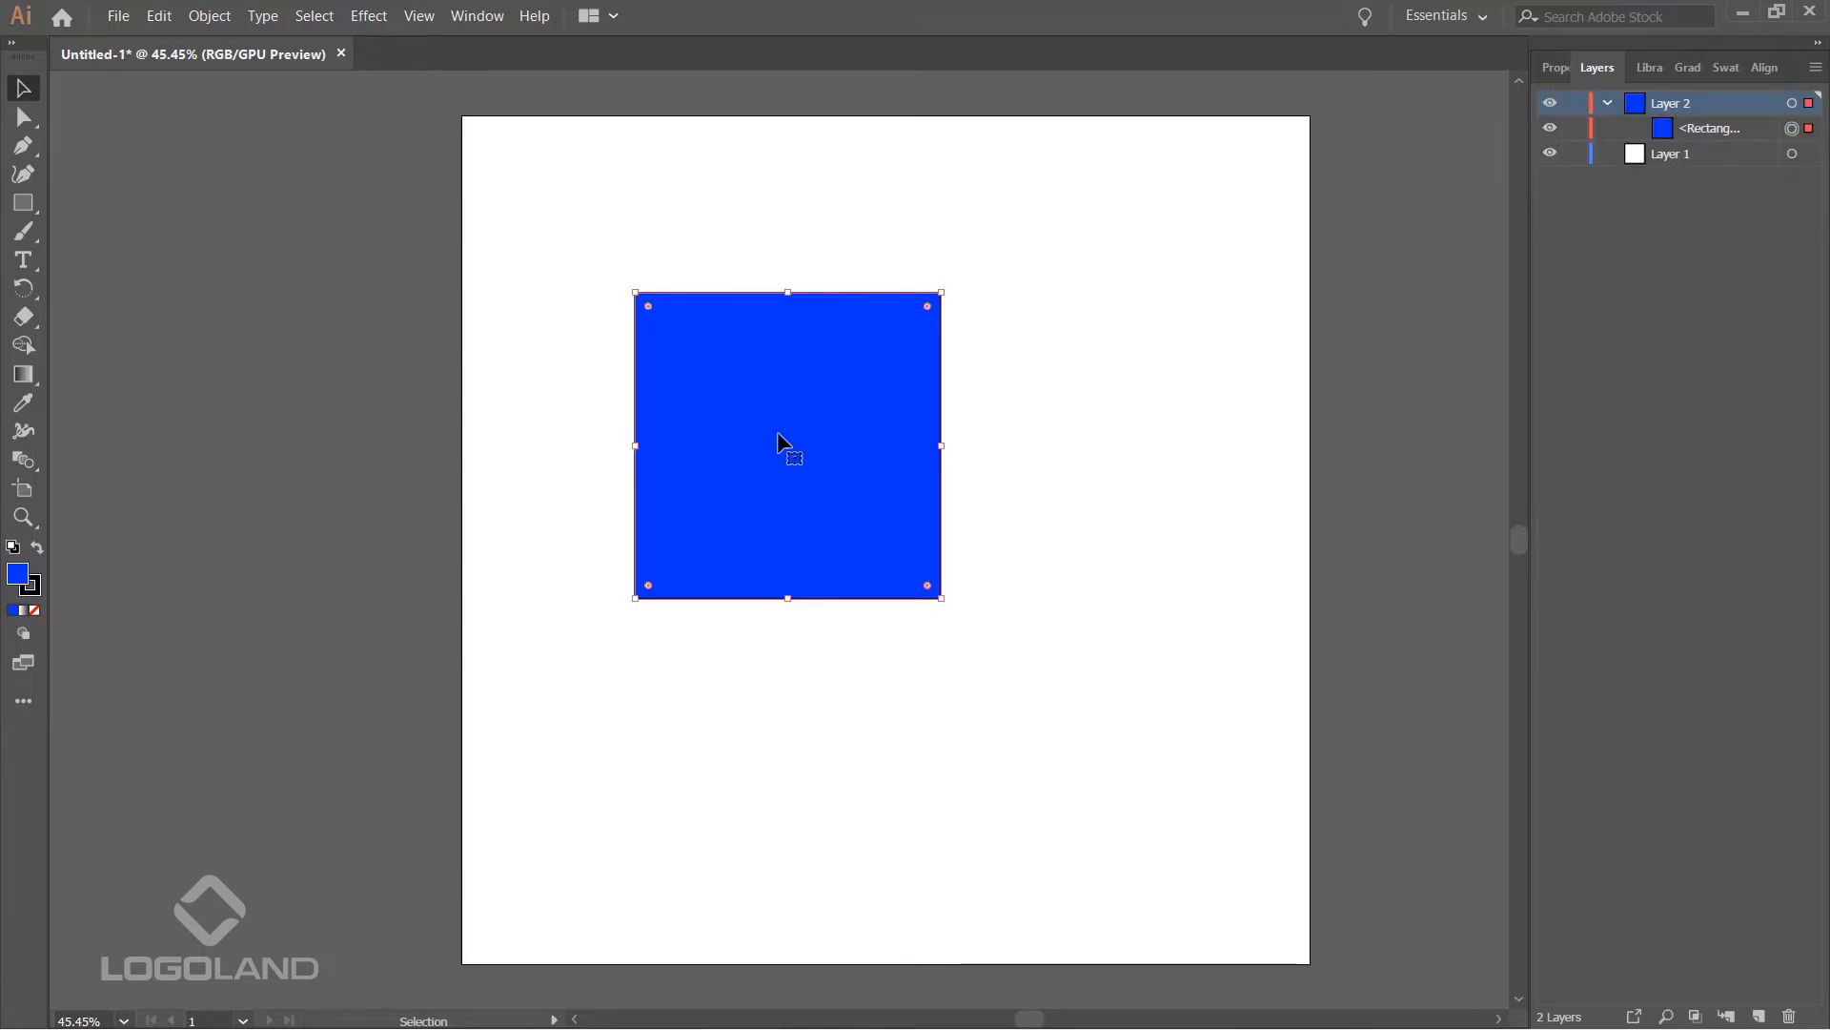
{"action": "left_click", "coordinate": [1156, 314]}
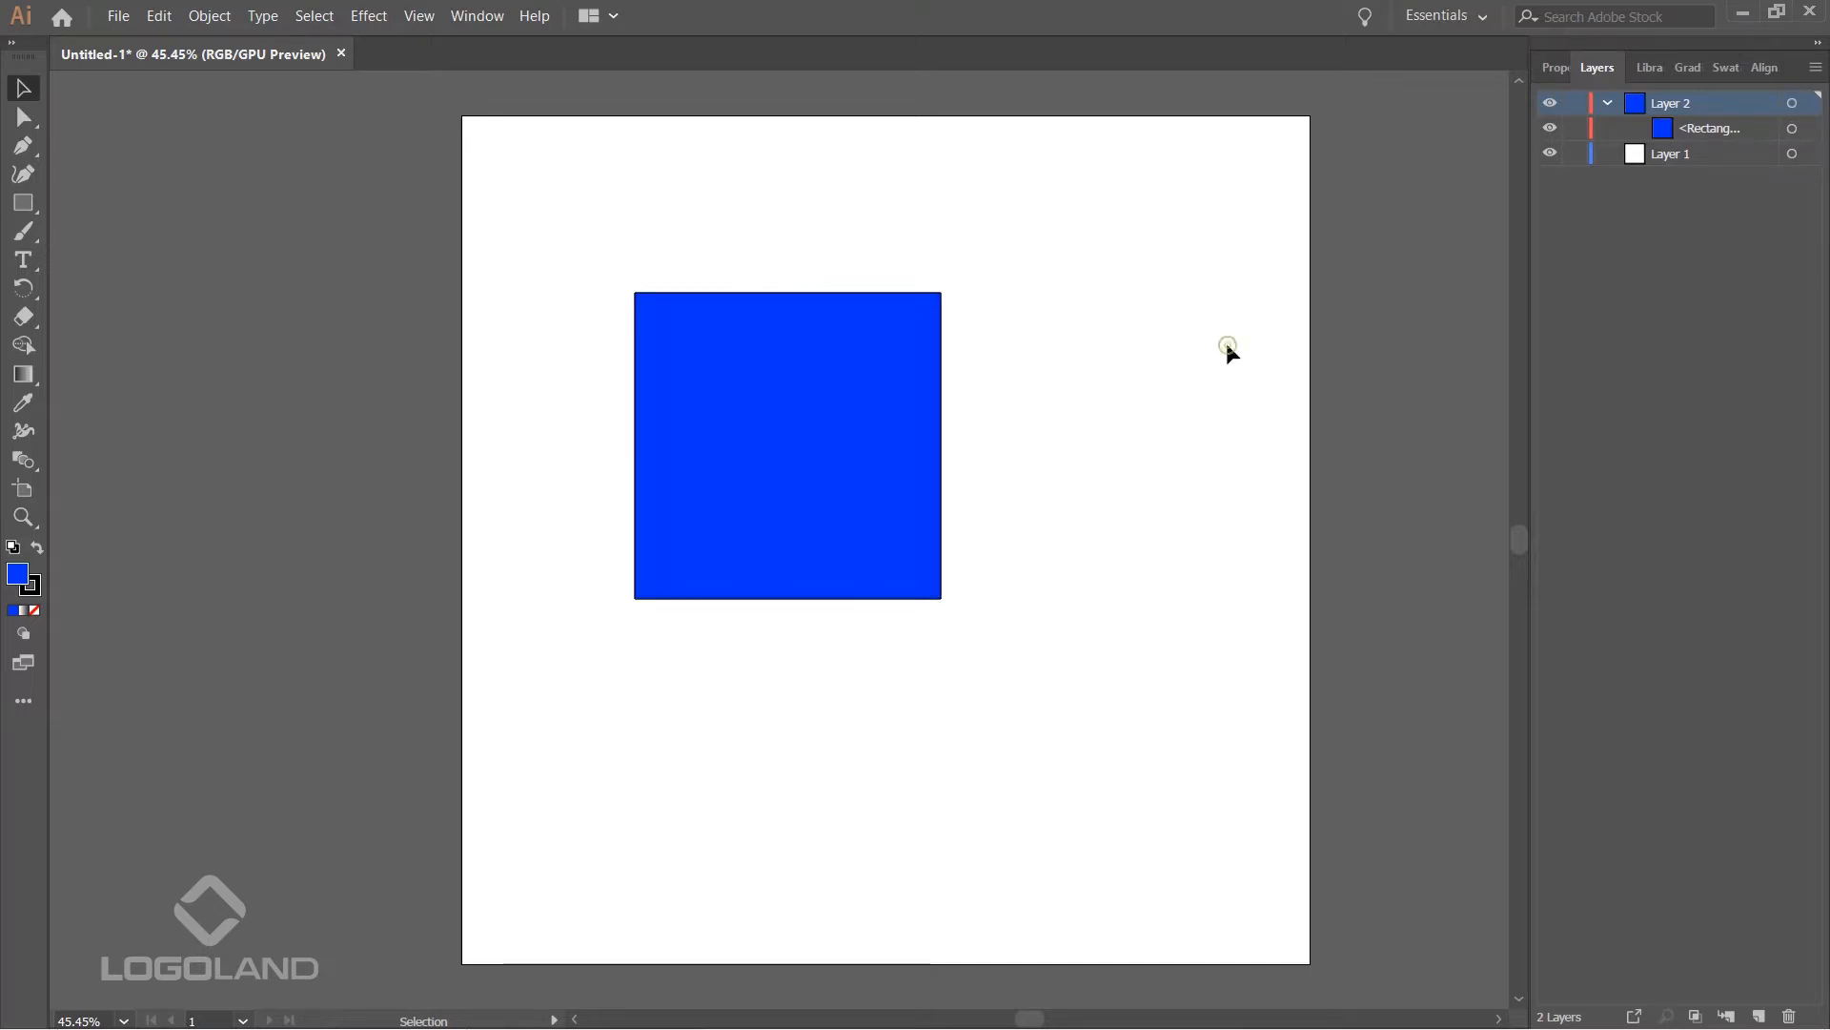
{"action": "left_click", "coordinate": [736, 408]}
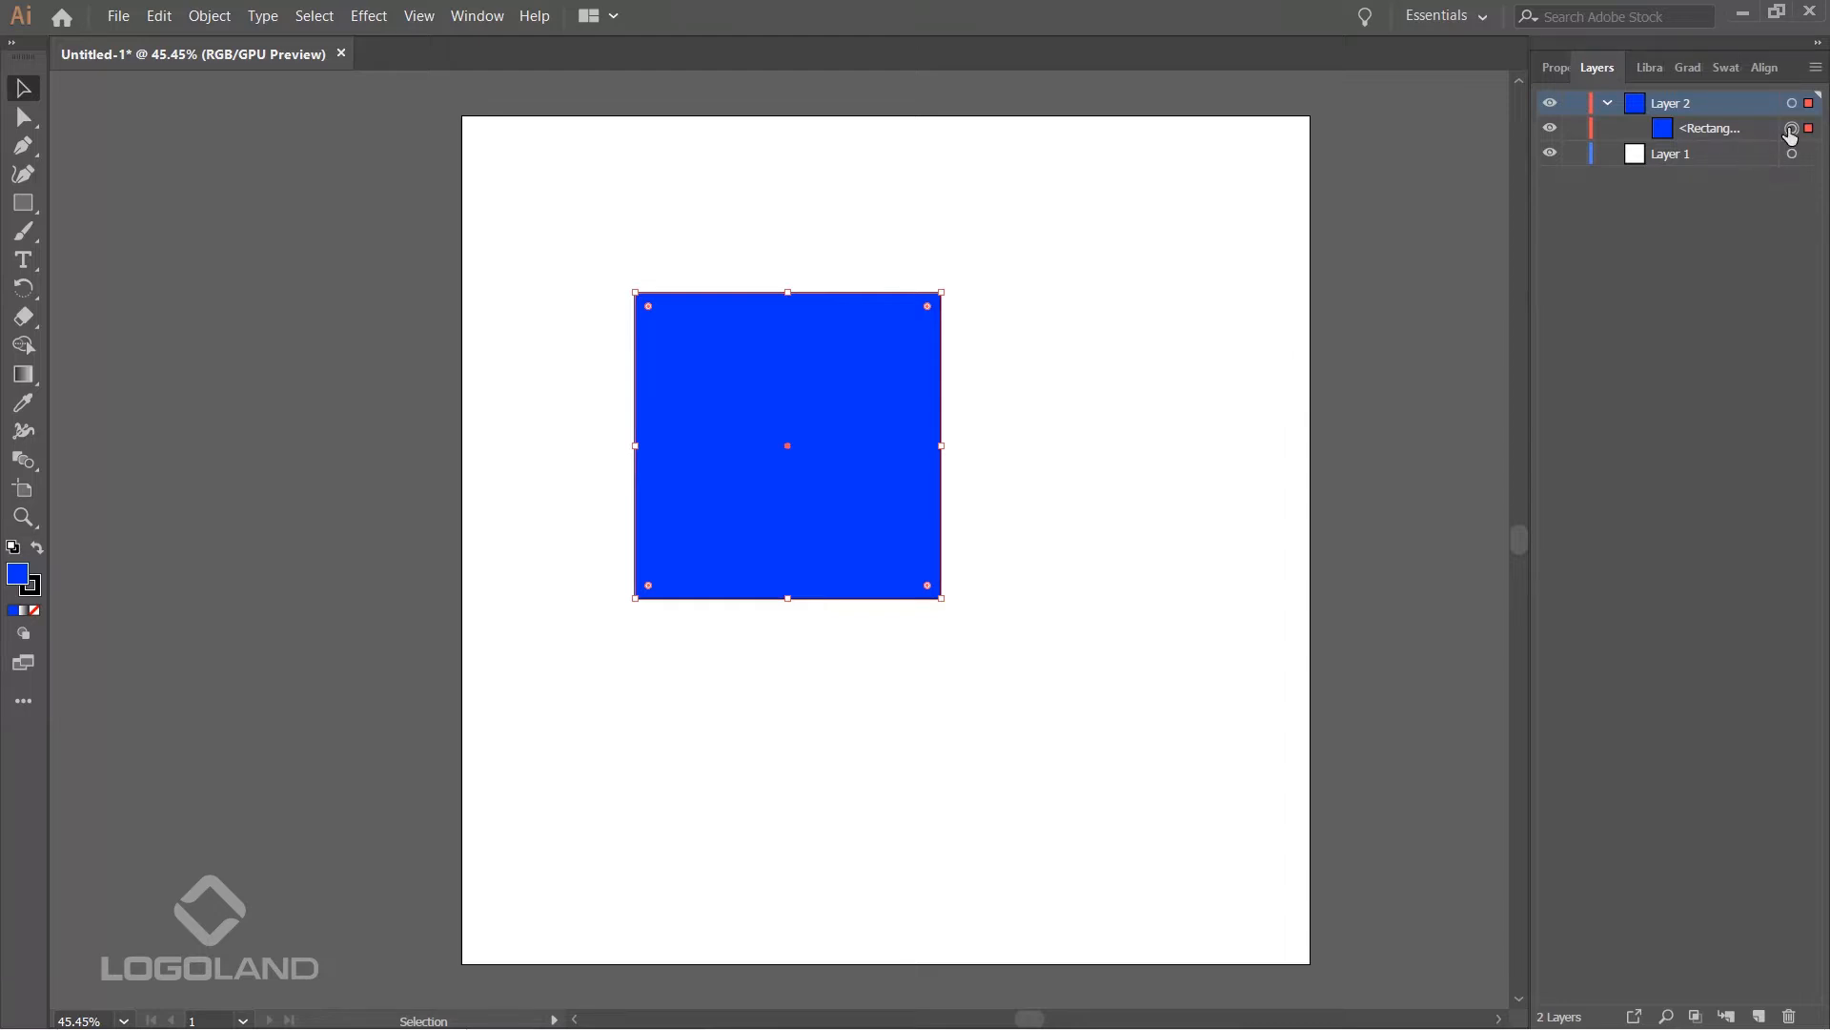
{"action": "left_click", "coordinate": [1169, 414]}
{"action": "left_click", "coordinate": [855, 375]}
{"action": "left_click", "coordinate": [1315, 294]}
- Make Layer 1 active and draw a circle beside the blue square with the Ellipse tool
{"action": "left_click", "coordinate": [1686, 158]}
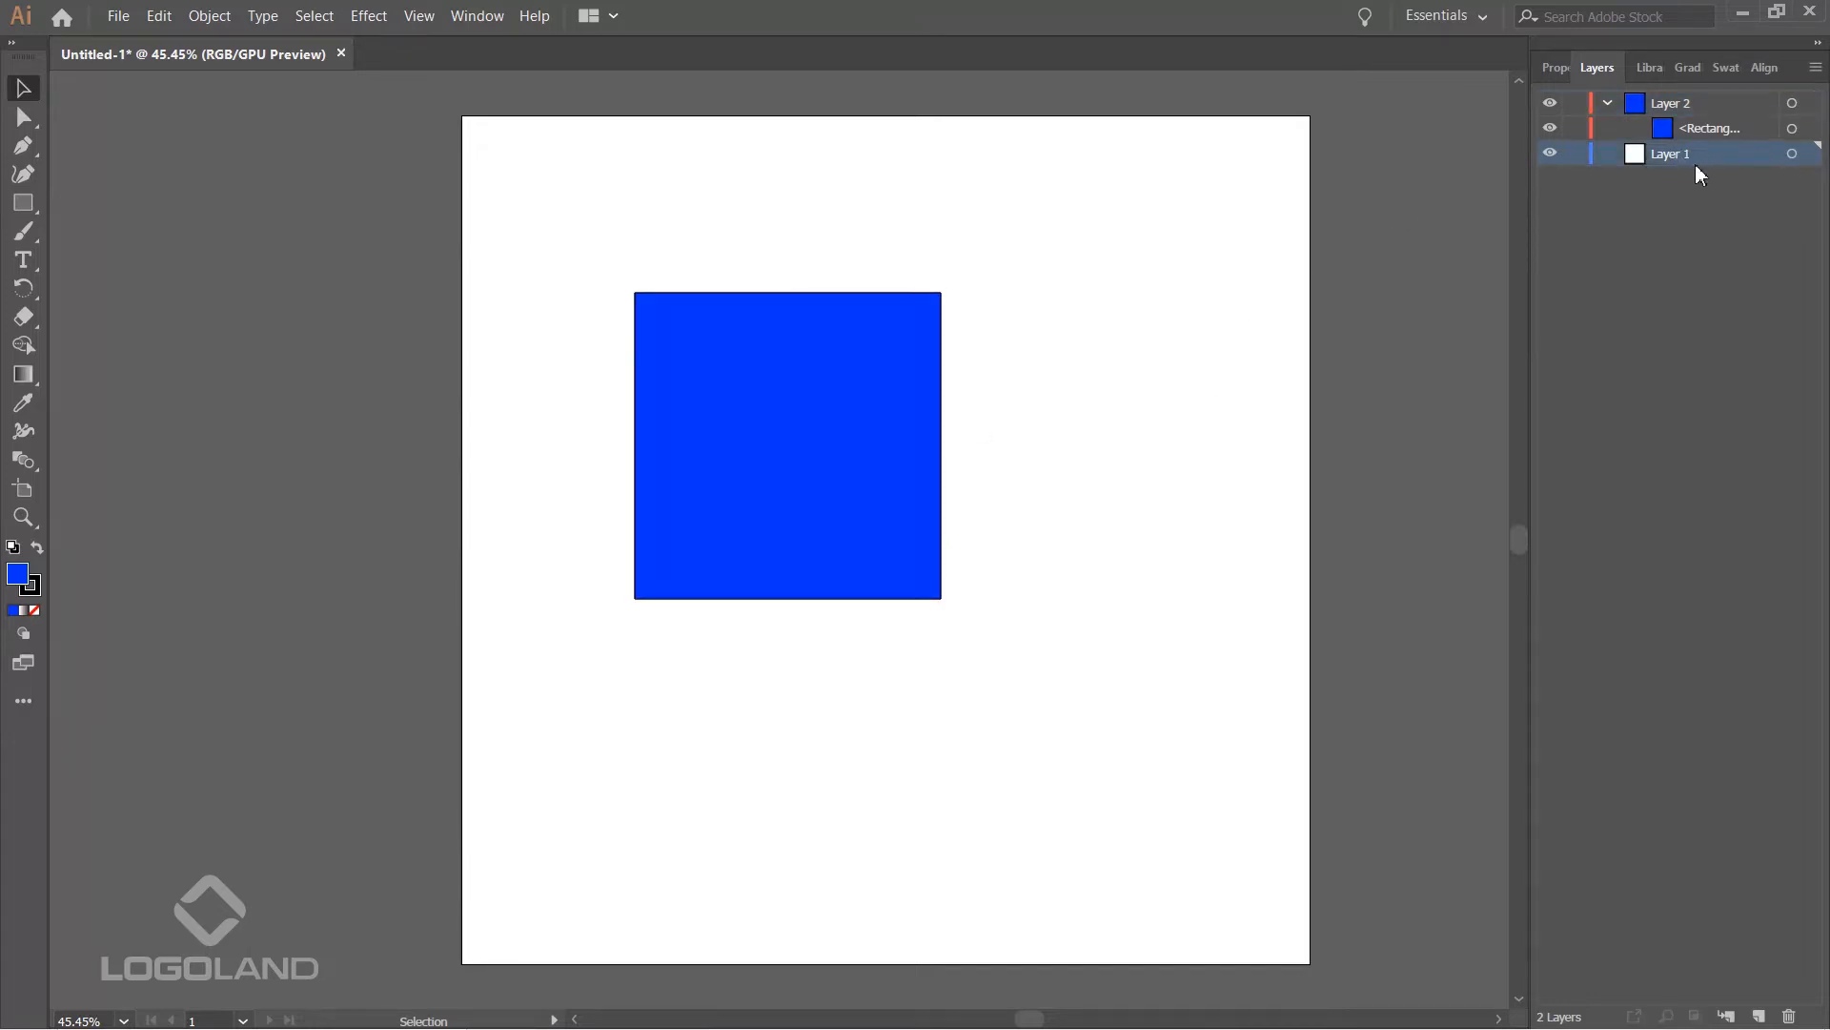
{"action": "left_click", "coordinate": [23, 203]}
{"action": "left_click", "coordinate": [121, 236]}
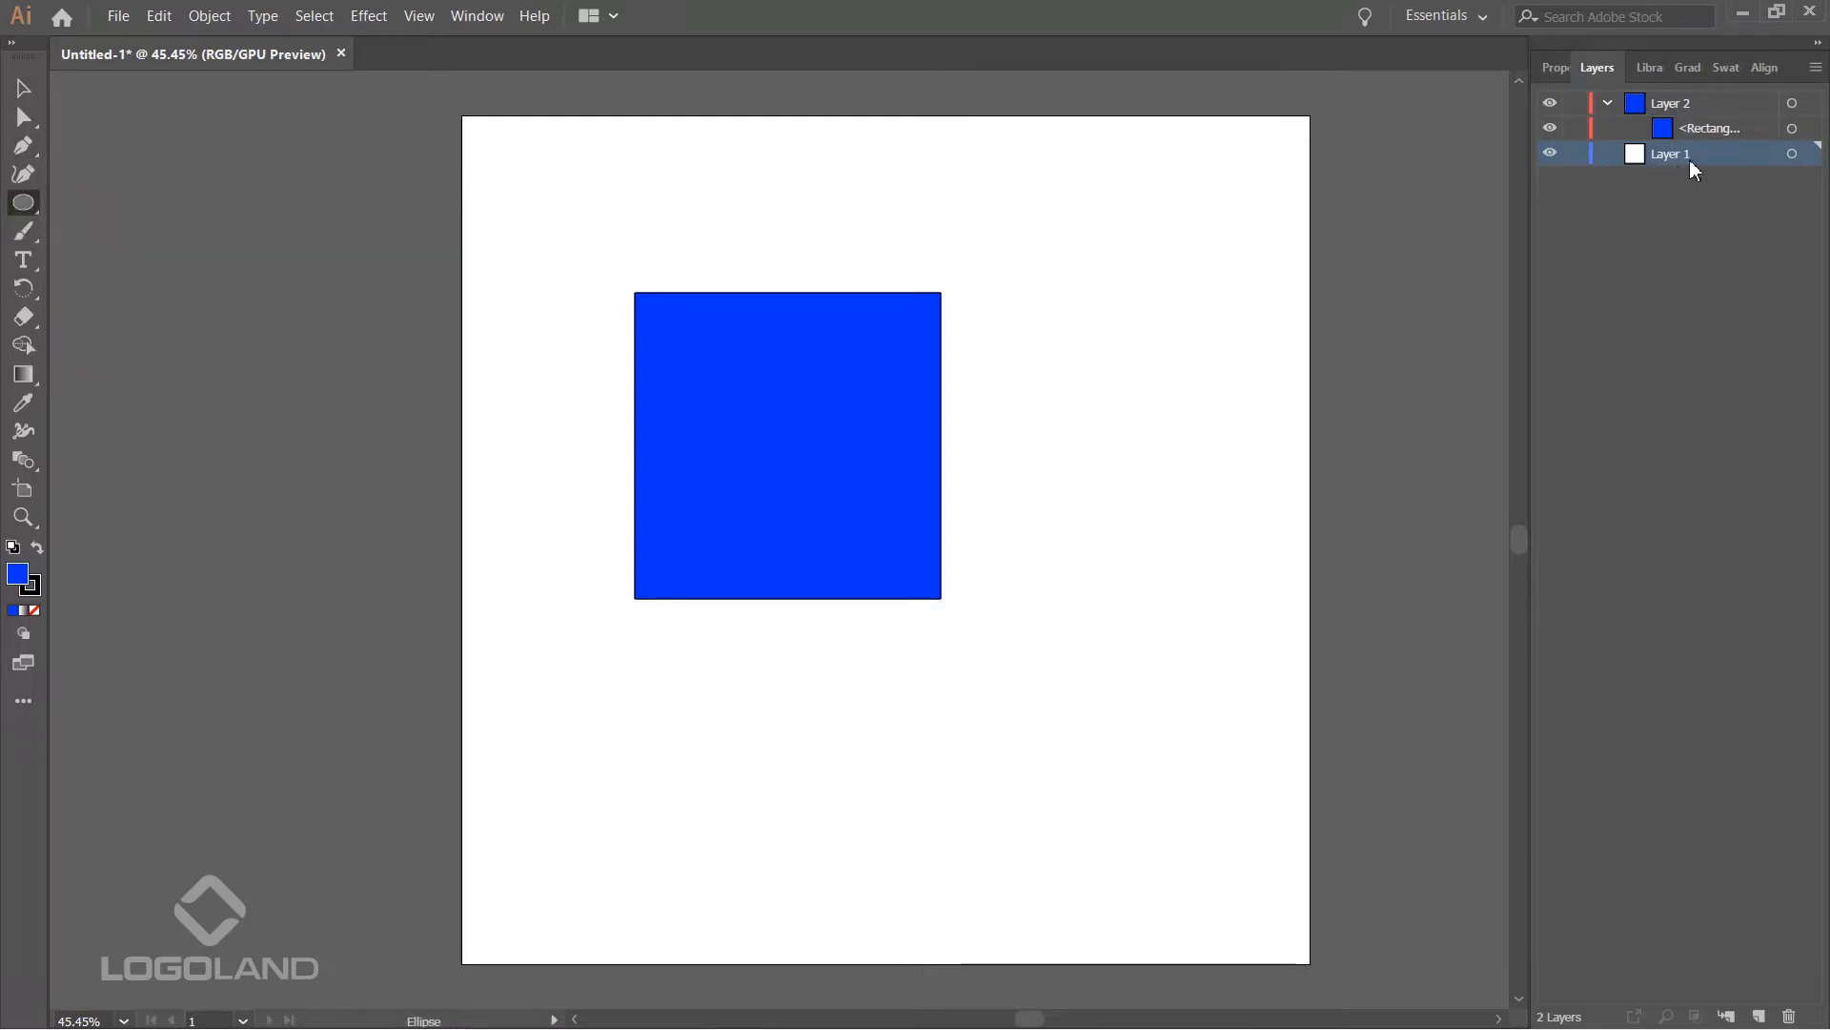
{"action": "left_click_drag", "start_coordinate": [1035, 339], "coordinate": [1291, 604]}
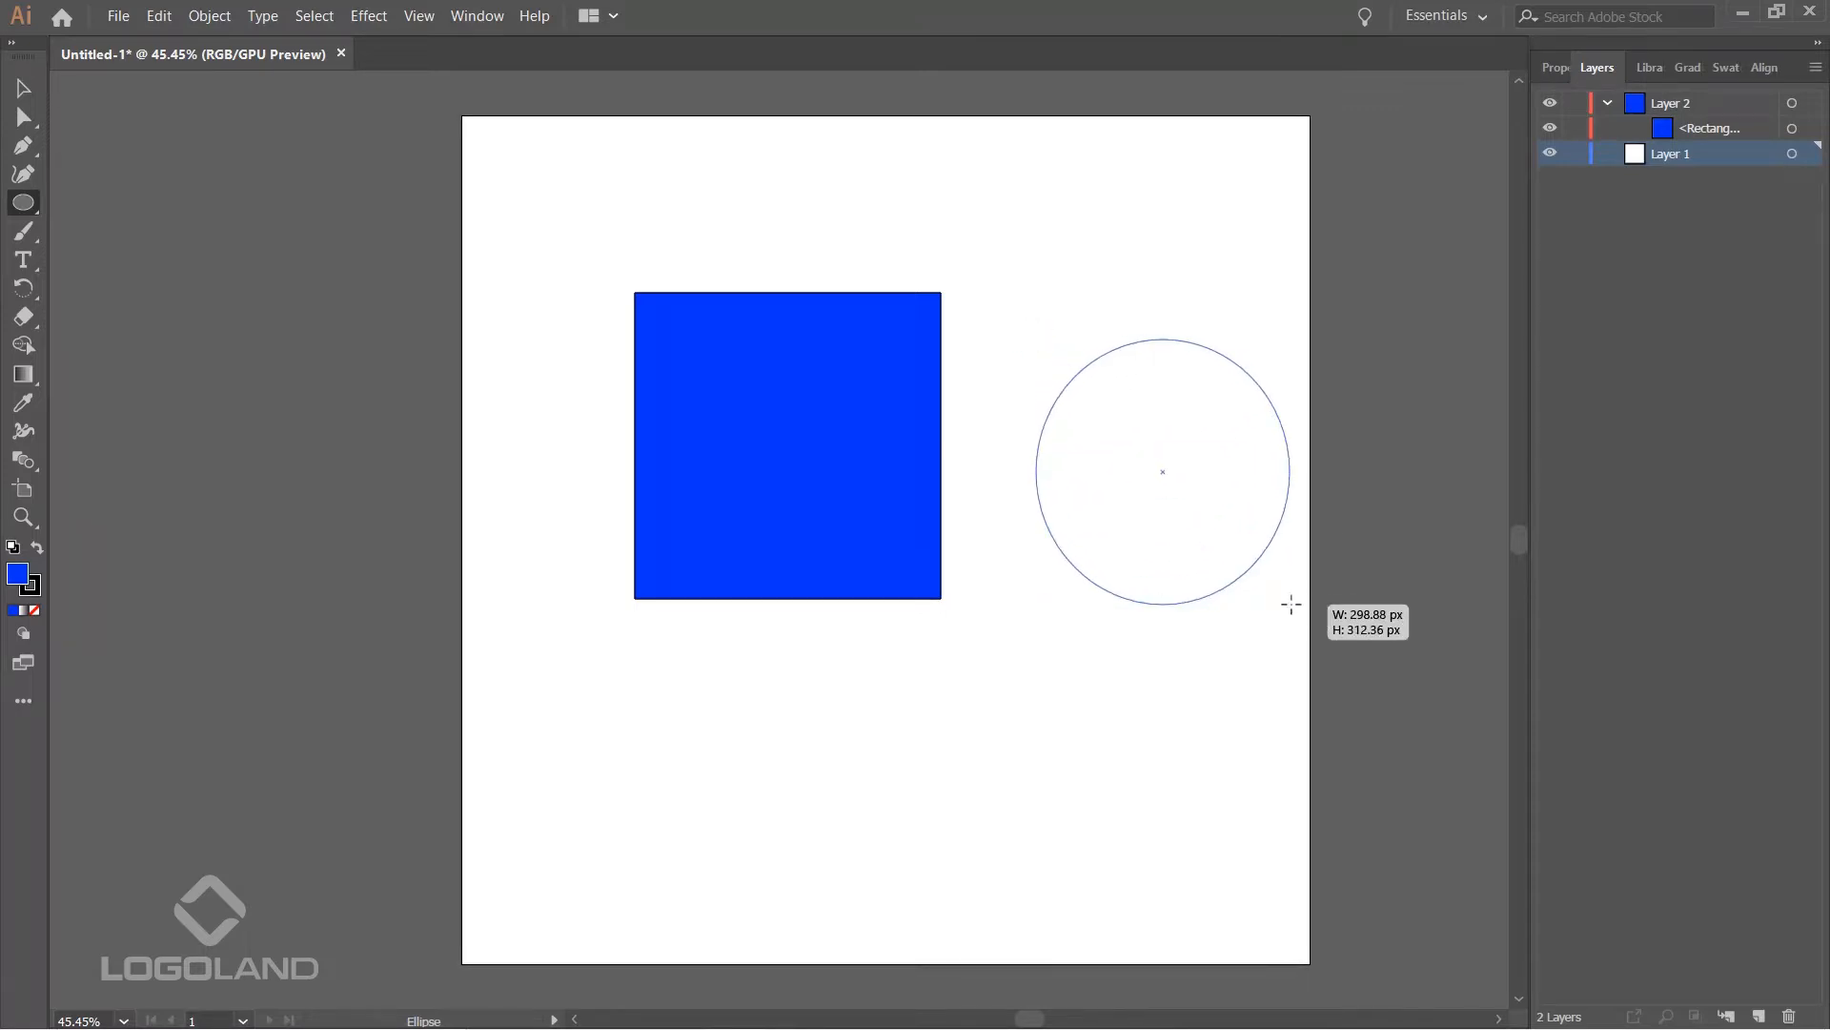
{"action": "left_click_drag", "start_coordinate": [1290, 605], "coordinate": [1341, 683]}
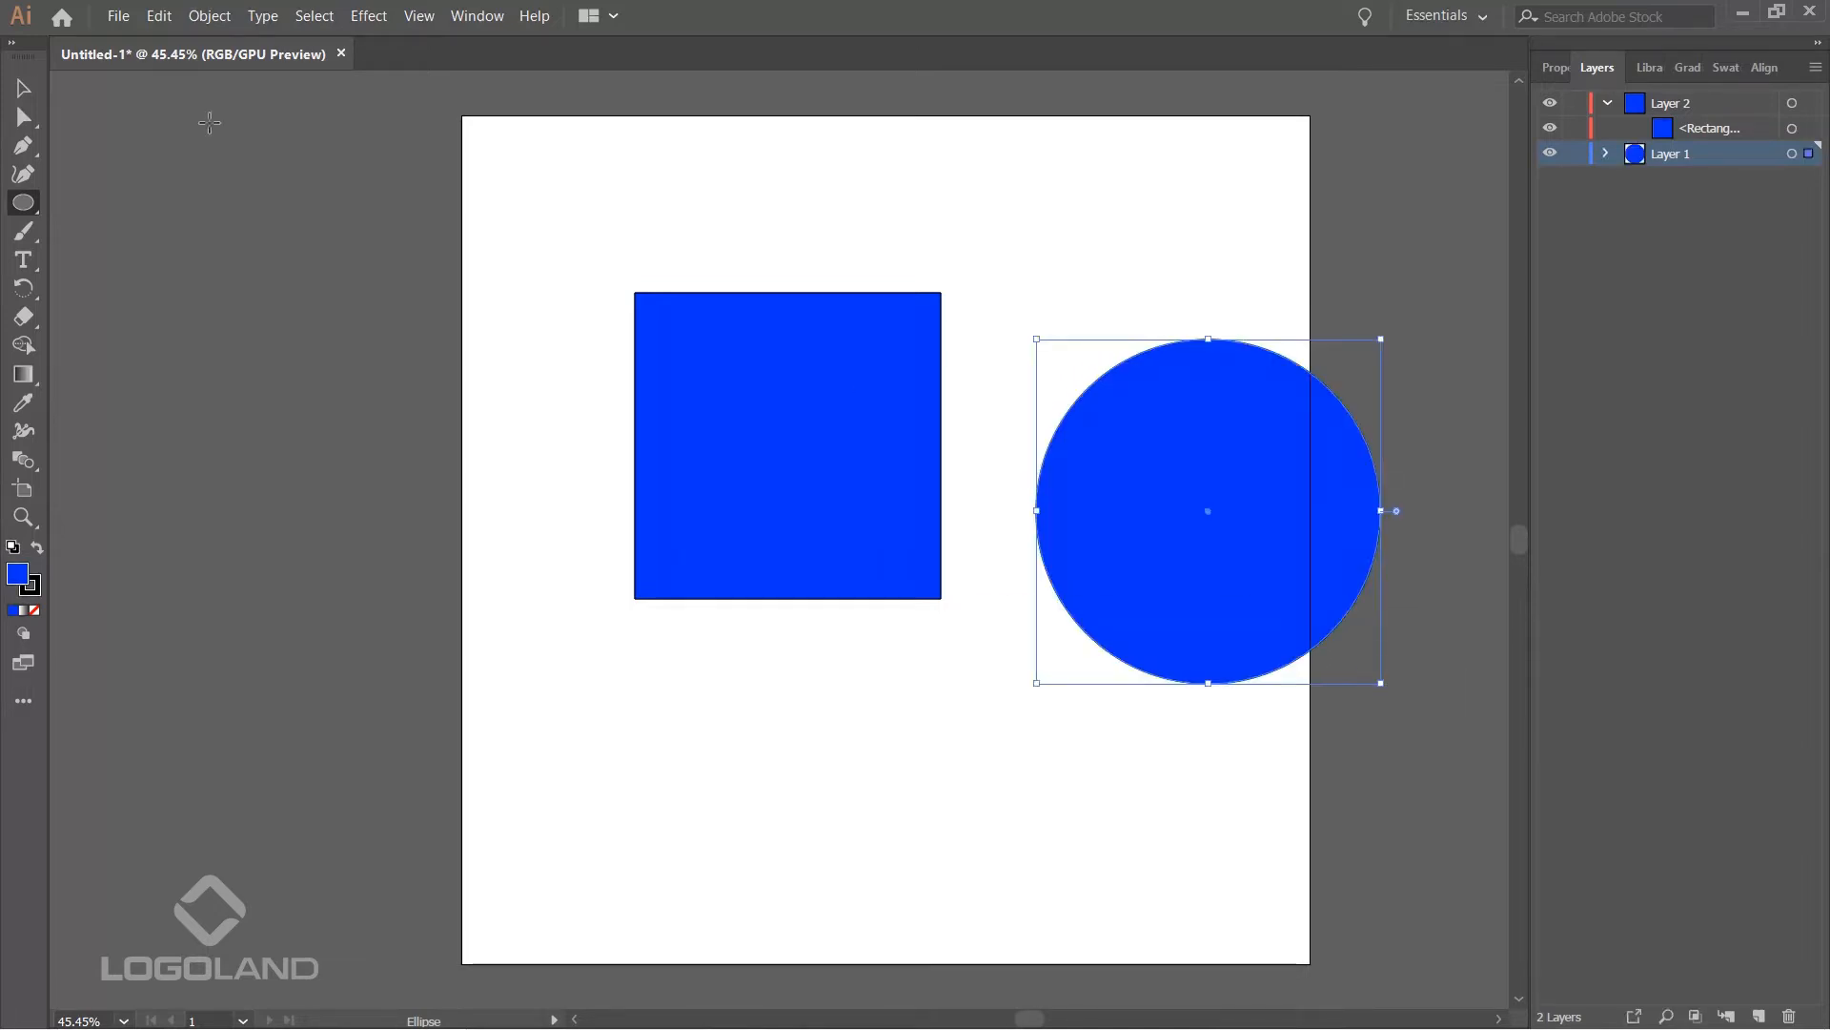
- Move the square near the artboard's left edge and the circle fully onto the artboard, leaving a gap between them
{"action": "key", "text": "v"}
{"action": "left_click_drag", "start_coordinate": [795, 429], "coordinate": [633, 429]}
{"action": "left_click_drag", "start_coordinate": [1220, 478], "coordinate": [1050, 413]}
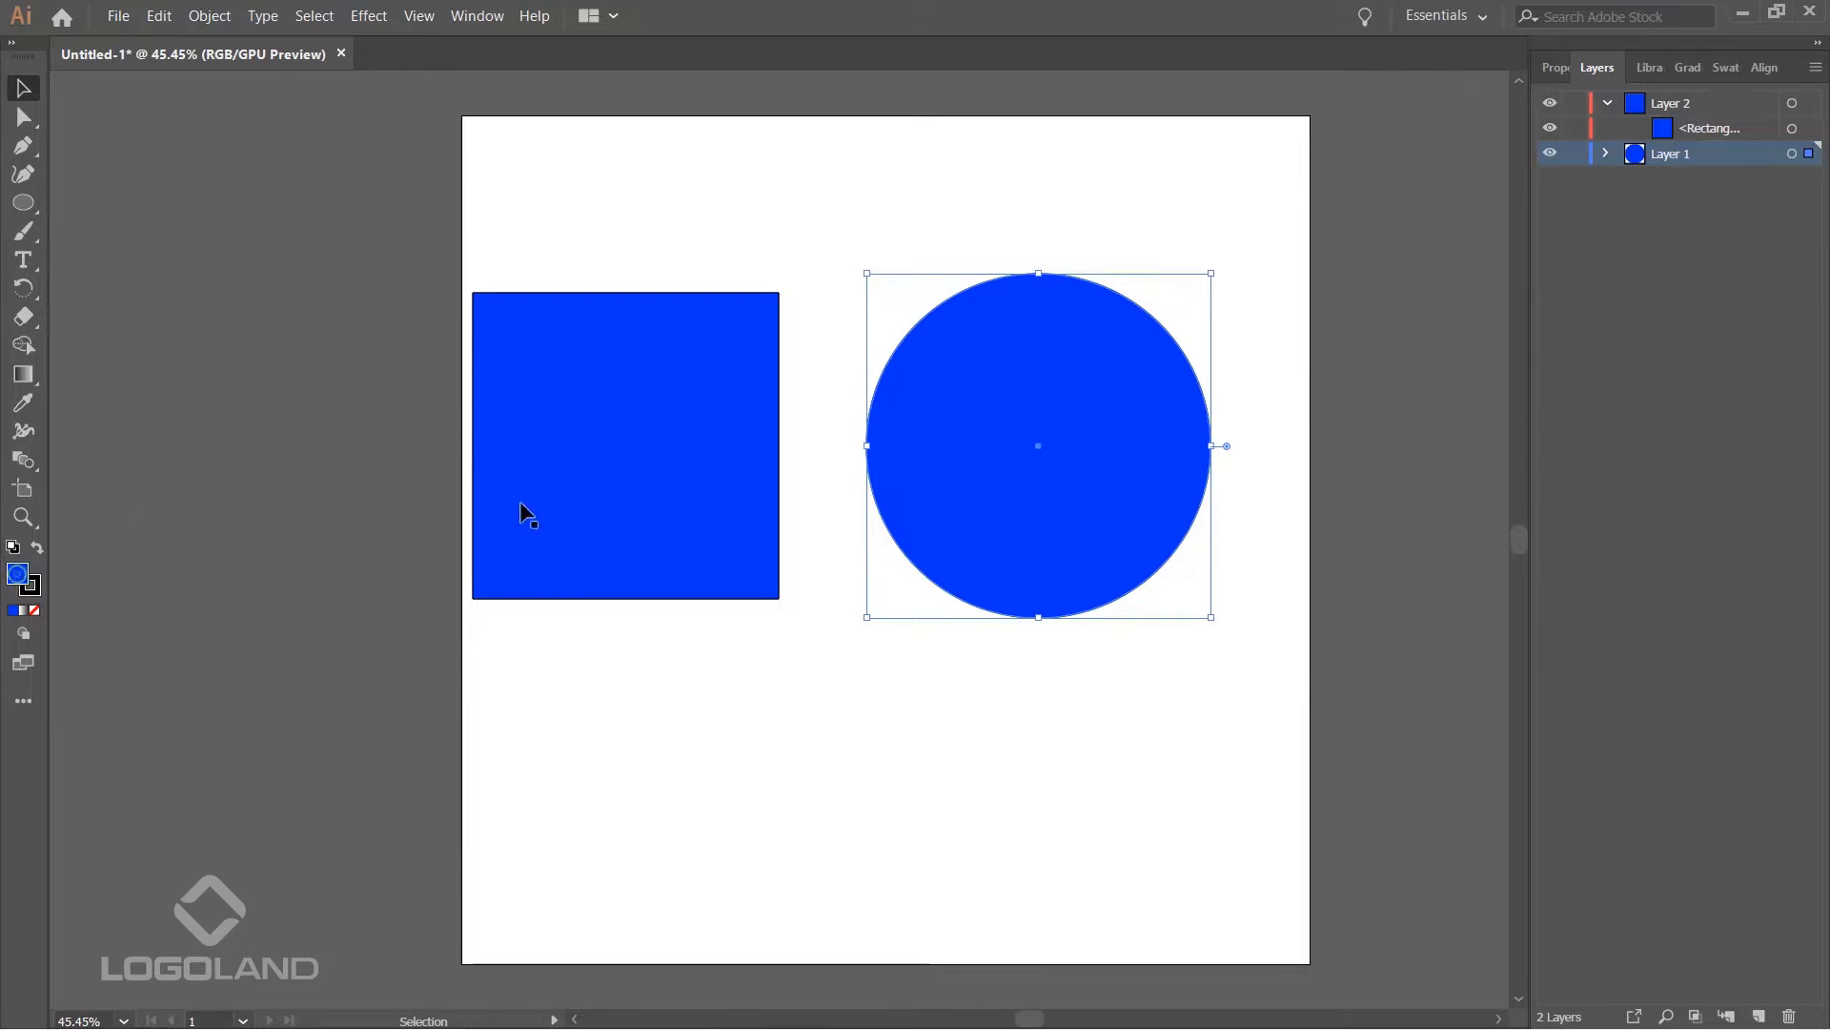
- Set the circle's fill colour to green 0DFF00
{"action": "double_click", "coordinate": [19, 586]}
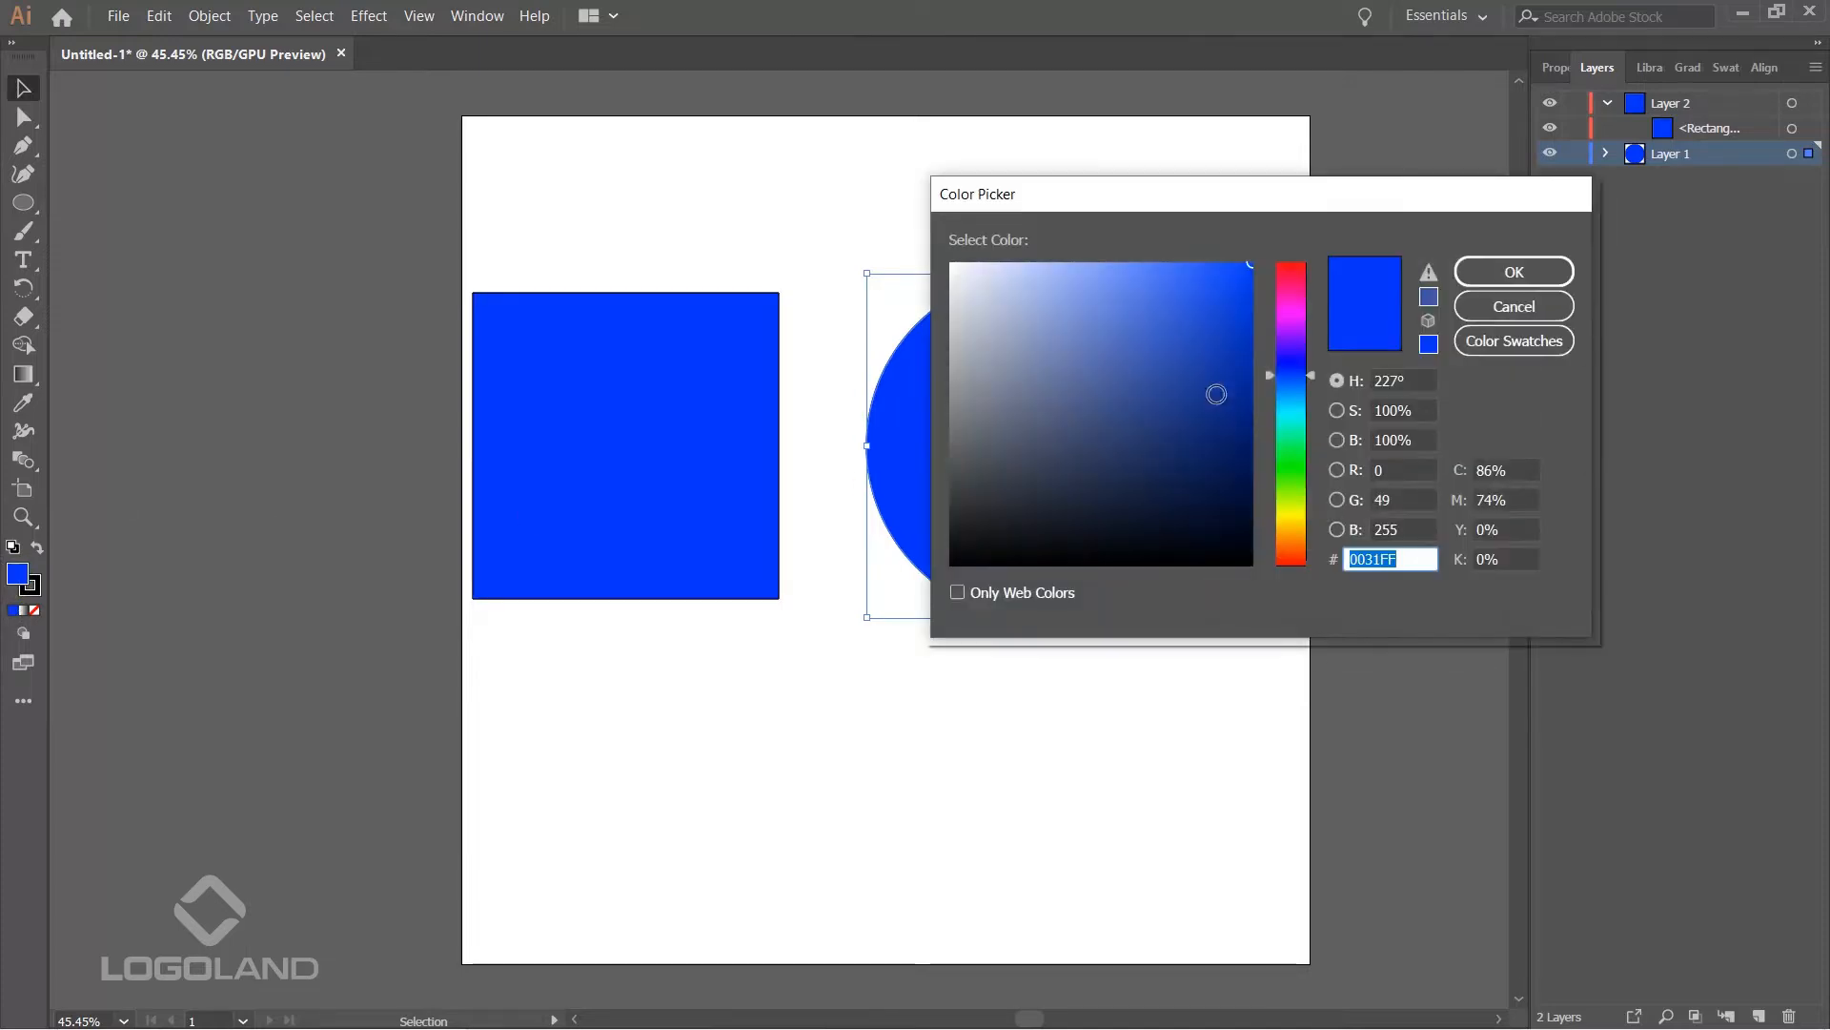
{"action": "left_click", "coordinate": [1292, 468]}
{"action": "left_click", "coordinate": [1514, 272]}
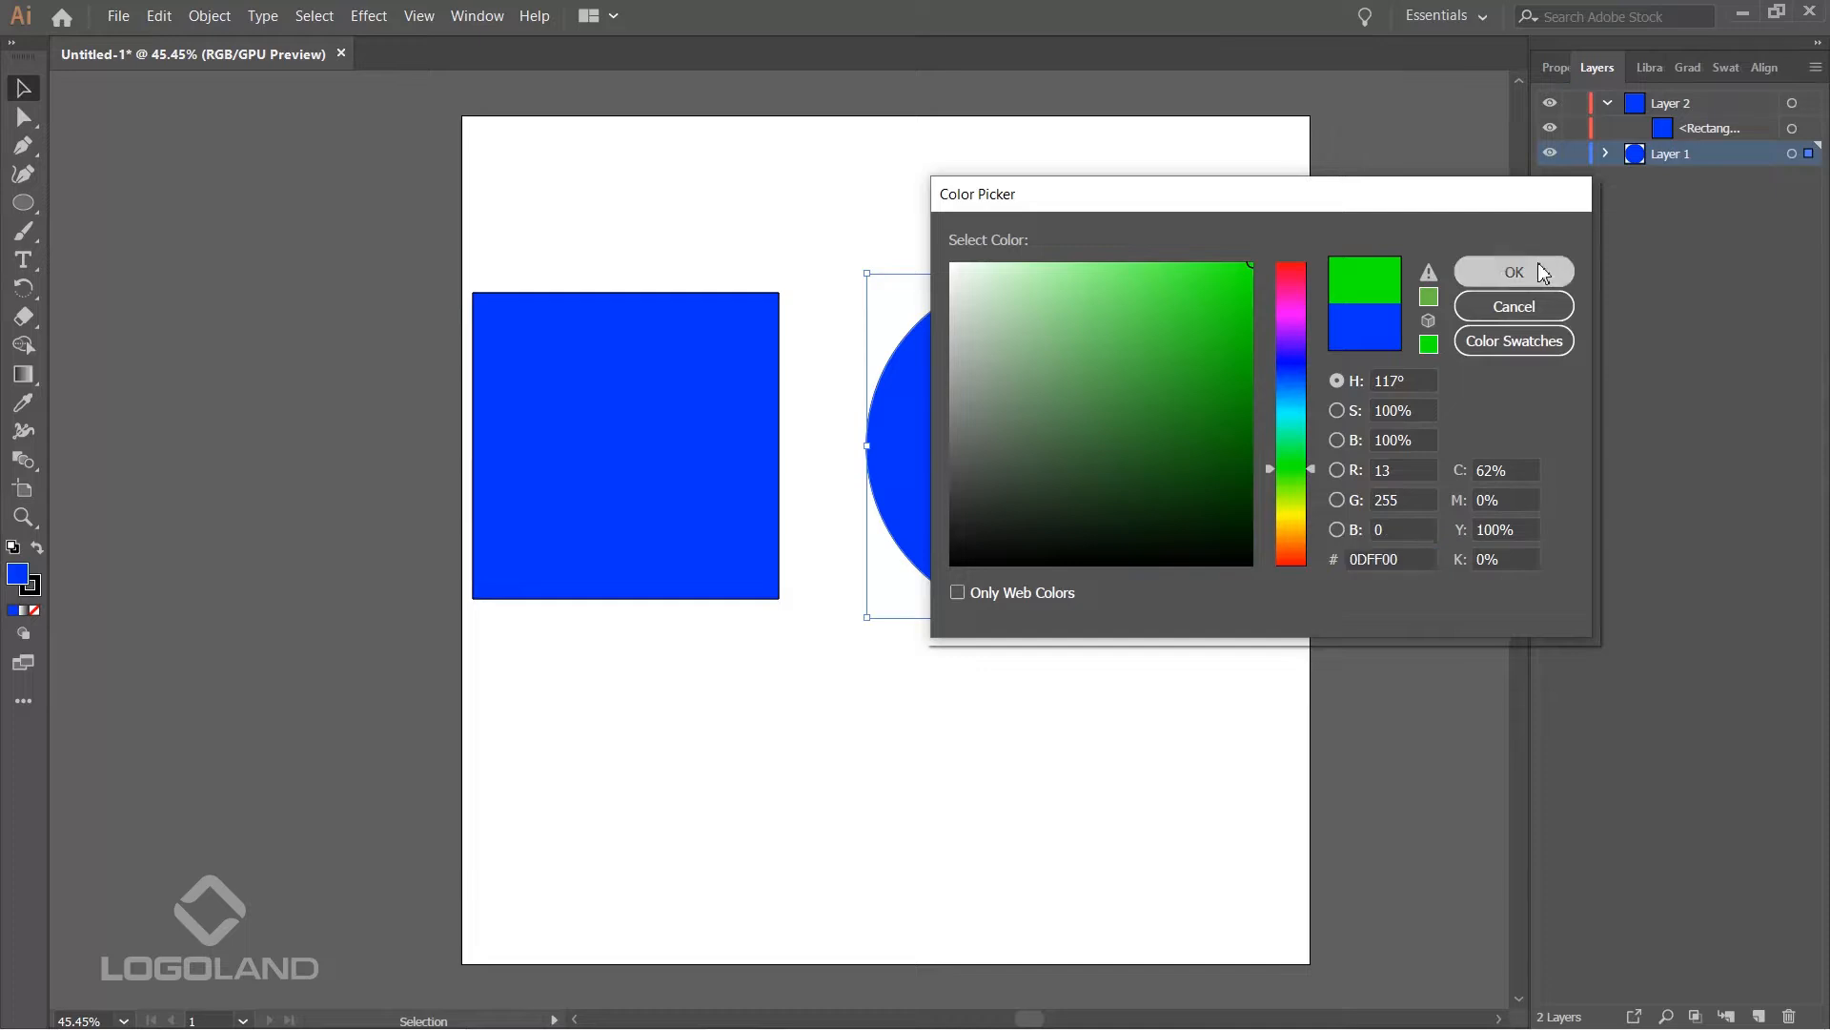
{"action": "left_click", "coordinate": [862, 334]}
{"action": "left_click", "coordinate": [974, 372]}
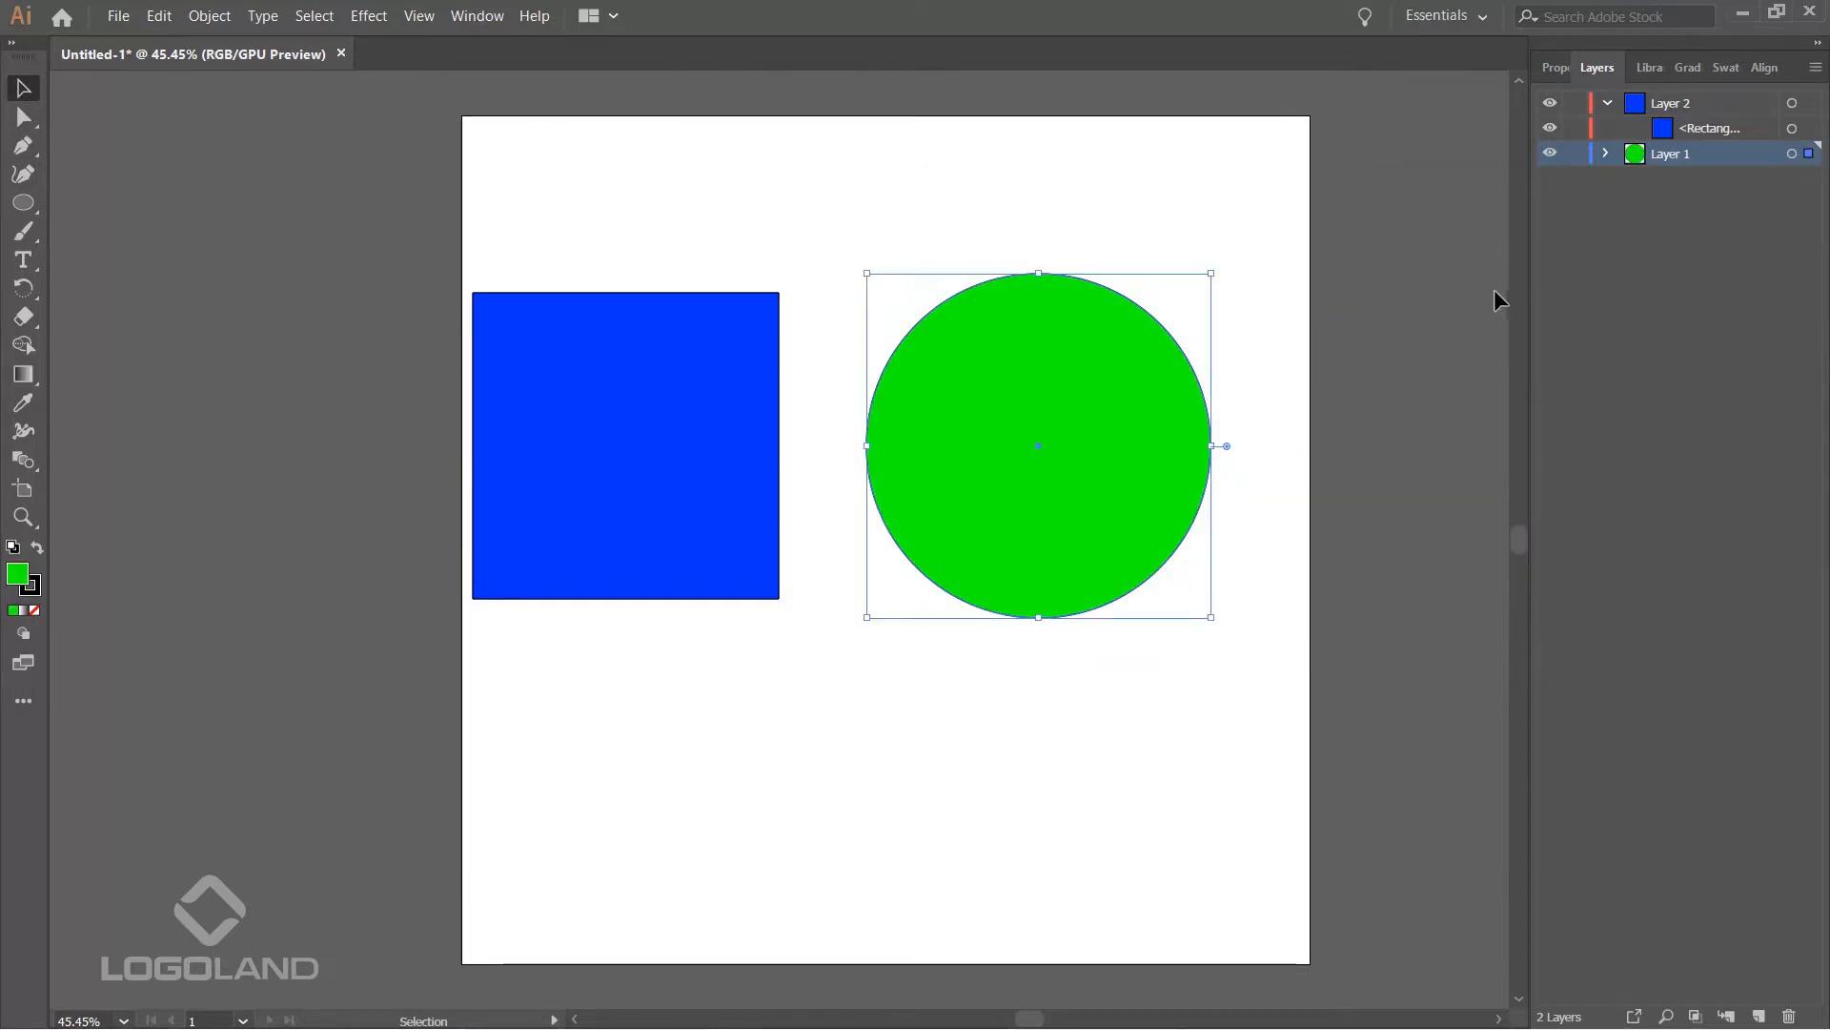
- Collapse Layer 2 and reposition the circle and square so the square's lower-right corner overlaps the circle
{"action": "left_click", "coordinate": [1609, 102]}
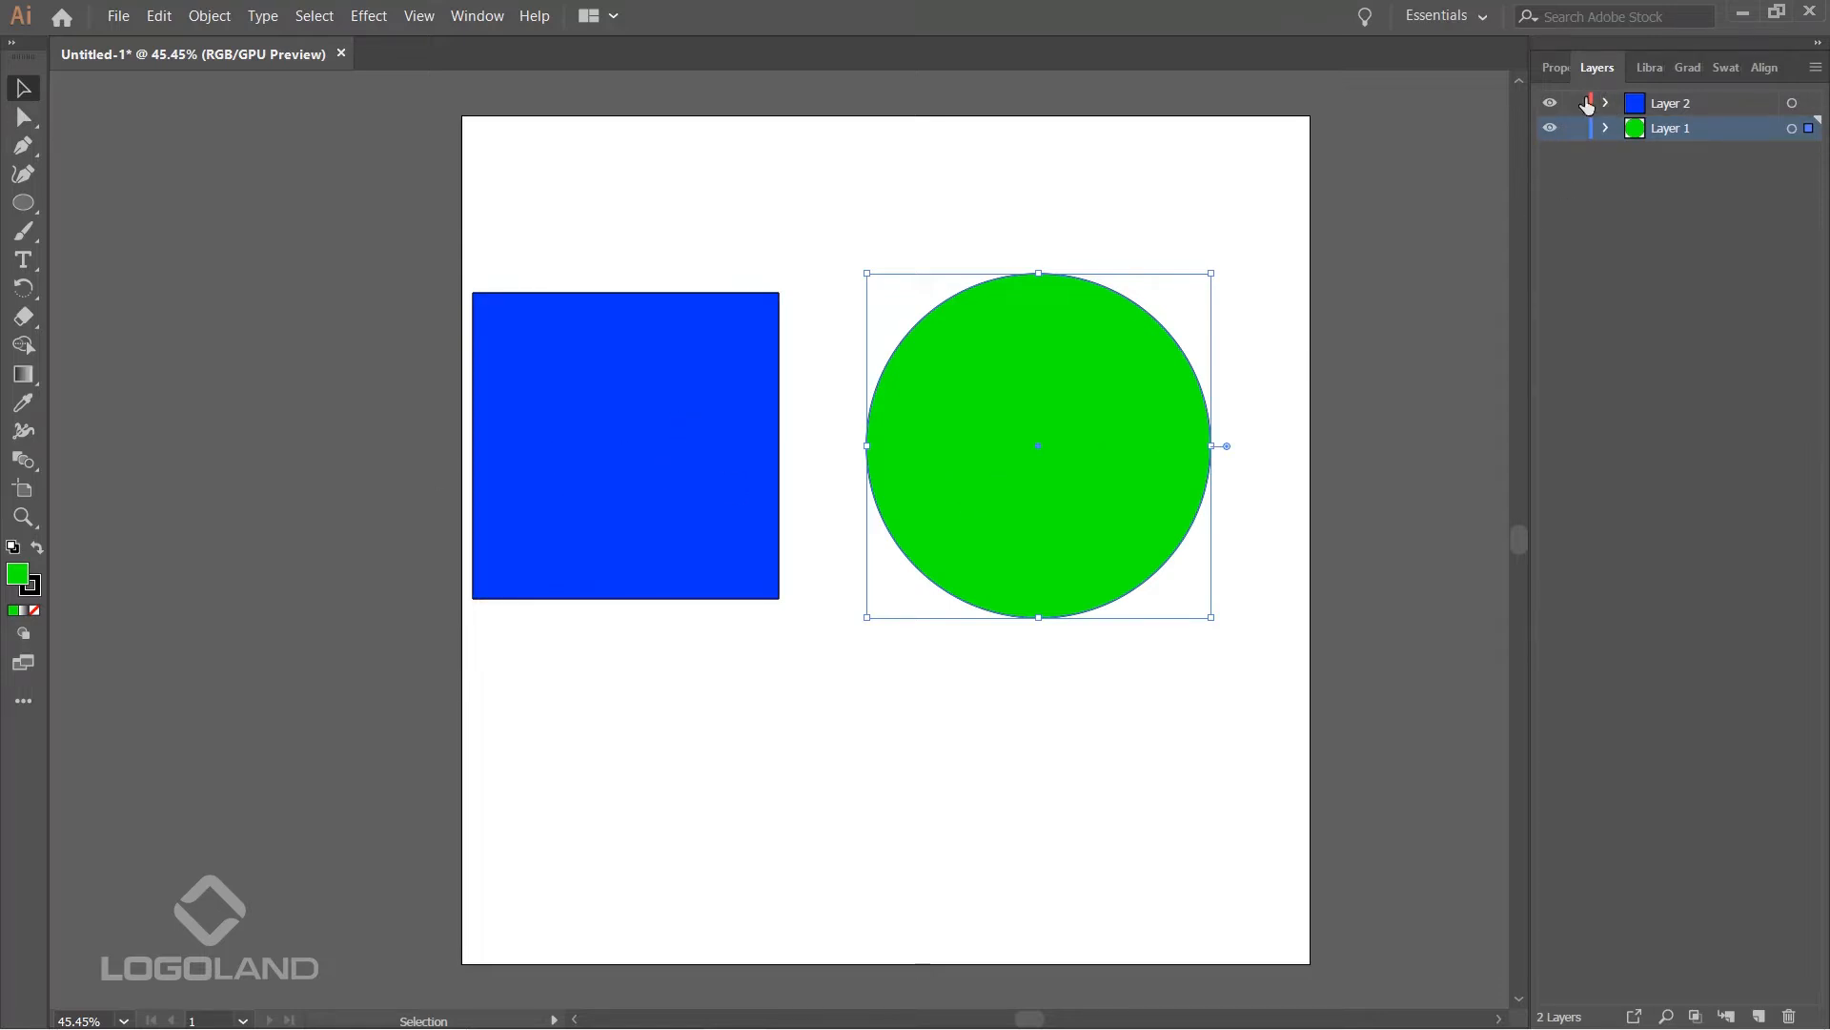
{"action": "left_click", "coordinate": [1683, 103]}
{"action": "left_click", "coordinate": [1226, 526]}
{"action": "left_click_drag", "start_coordinate": [1097, 486], "coordinate": [966, 476]}
{"action": "left_click_drag", "start_coordinate": [908, 364], "coordinate": [908, 643]}
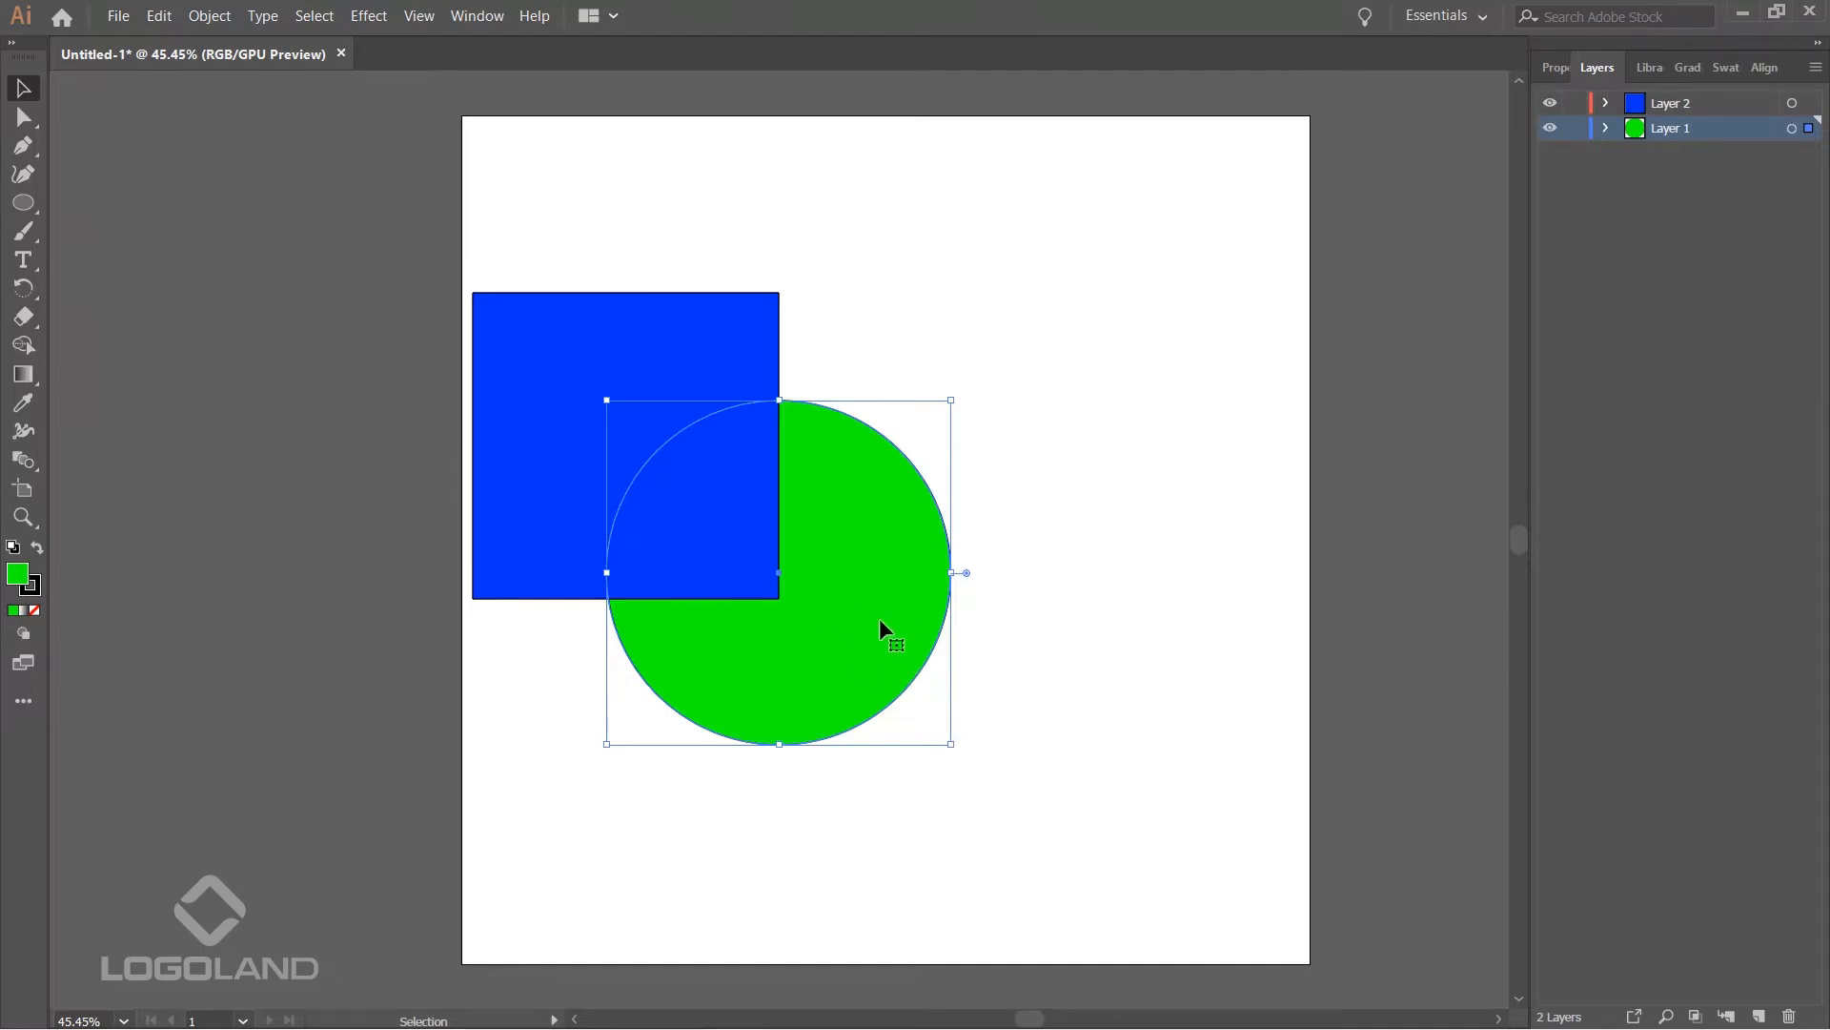
{"action": "left_click_drag", "start_coordinate": [645, 477], "coordinate": [818, 470]}
{"action": "left_click_drag", "start_coordinate": [820, 570], "coordinate": [666, 479]}
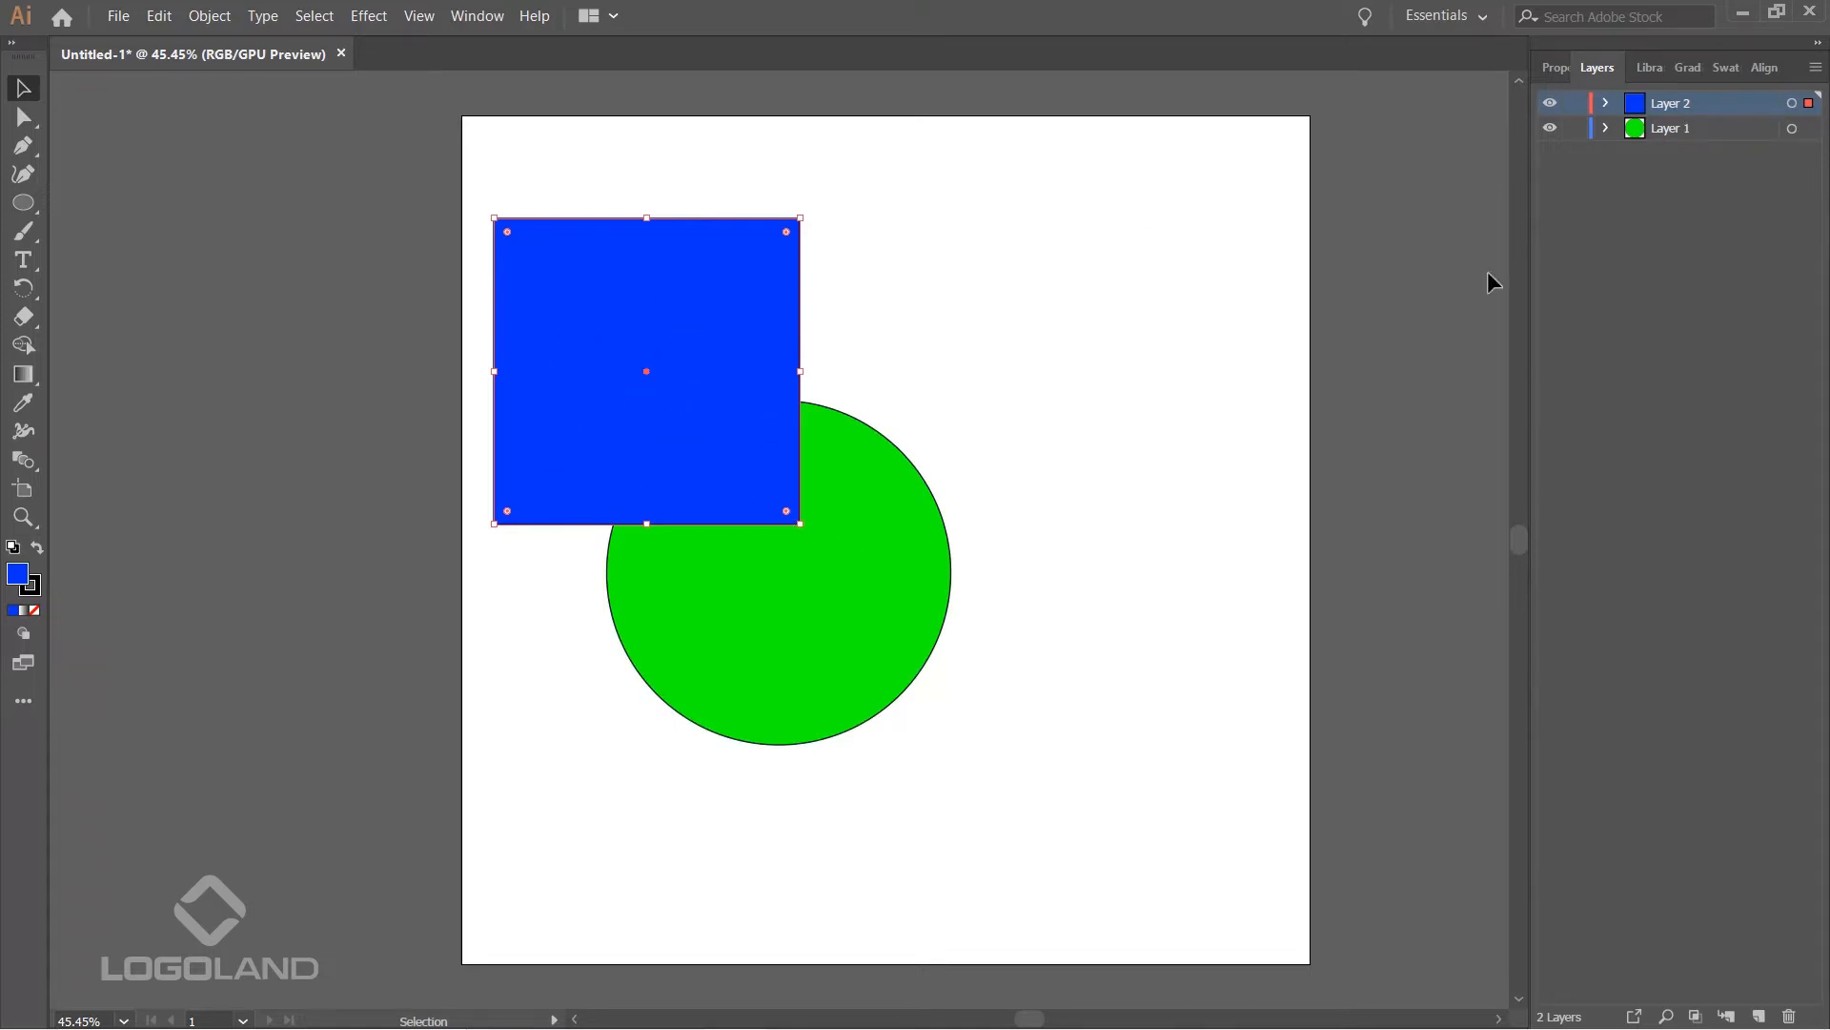
- Deselect the square and move Layer 1 above Layer 2 in the layer order
{"action": "left_click", "coordinate": [995, 326]}
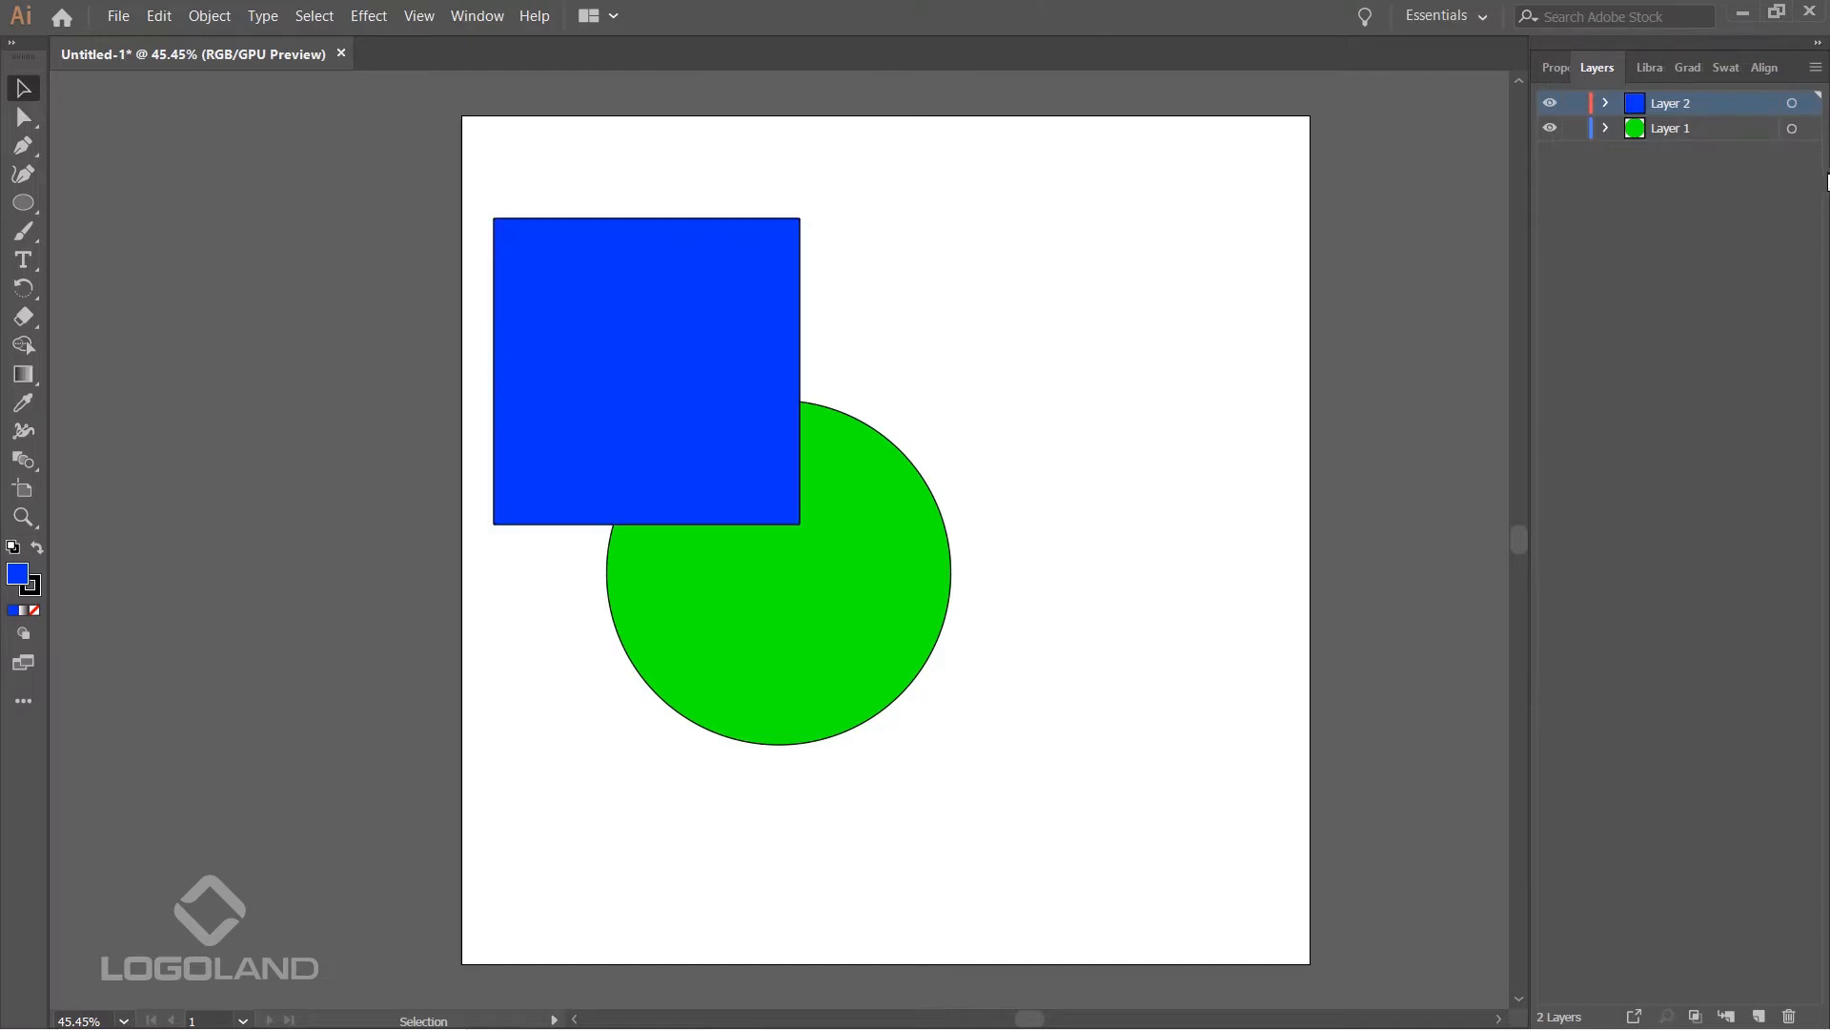
{"action": "left_click", "coordinate": [1704, 126]}
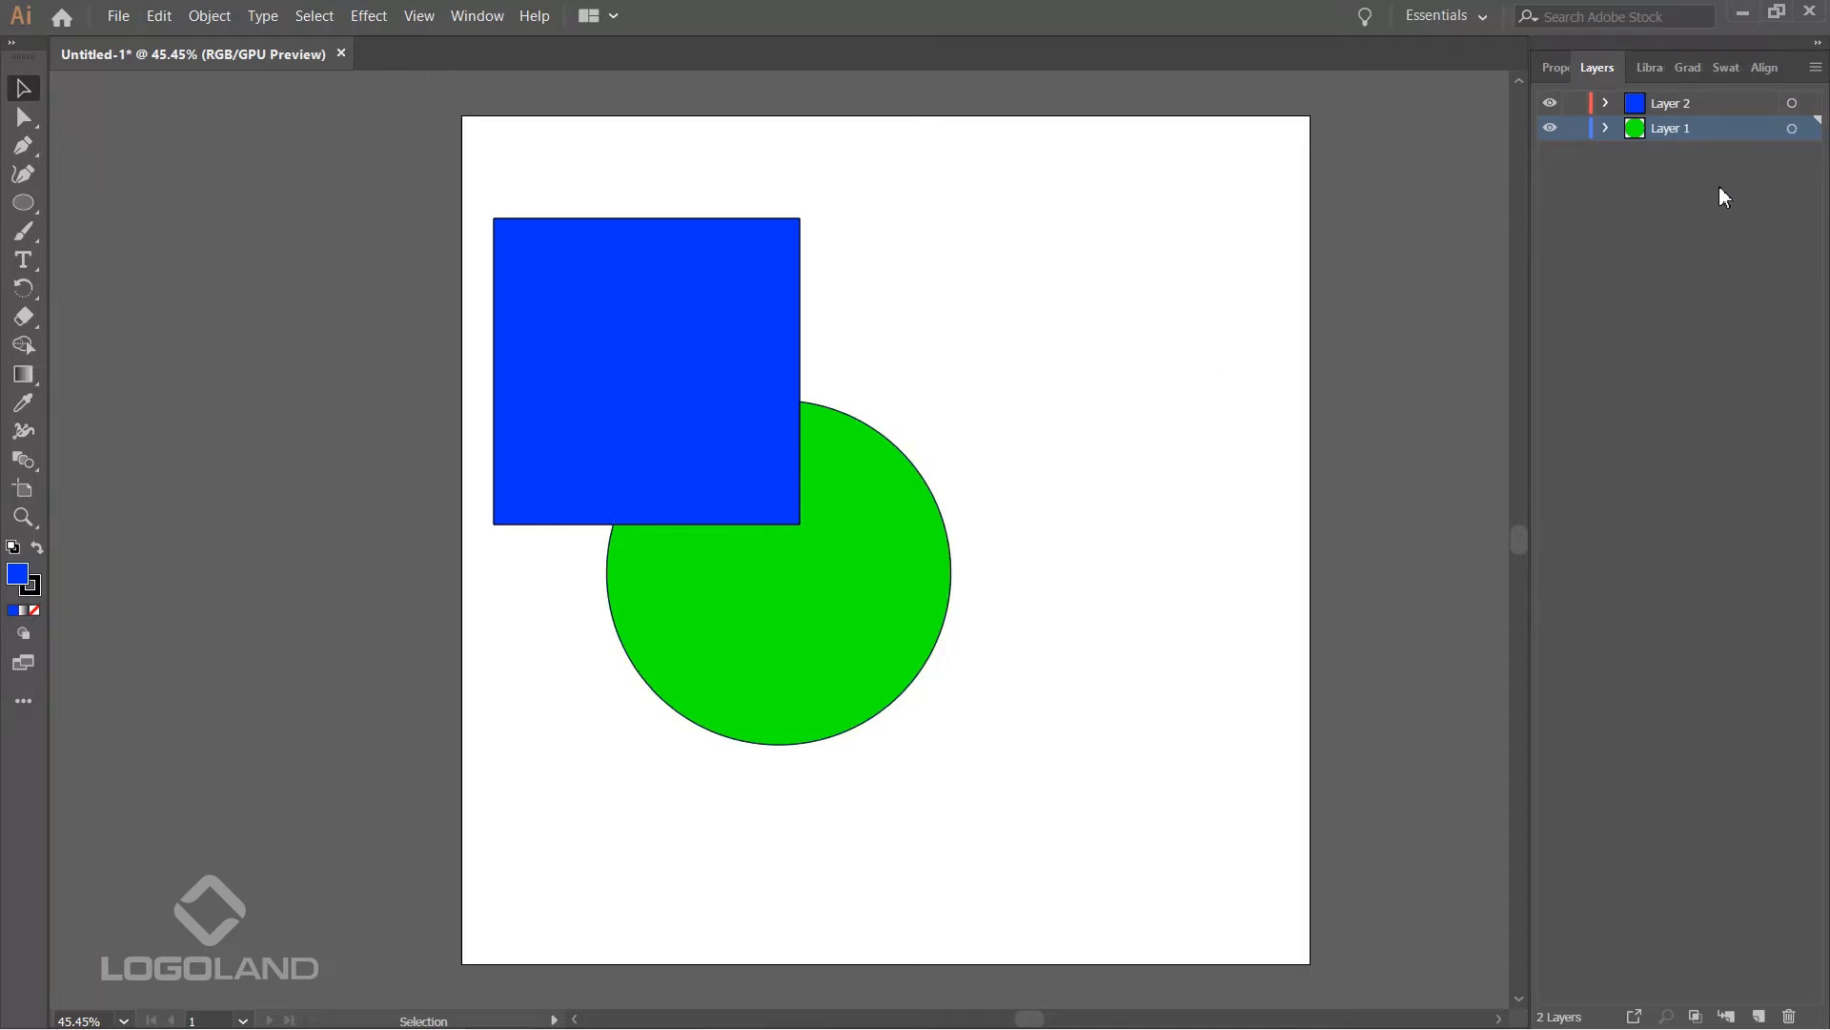
{"action": "left_click_drag", "start_coordinate": [1704, 127], "coordinate": [1701, 96]}
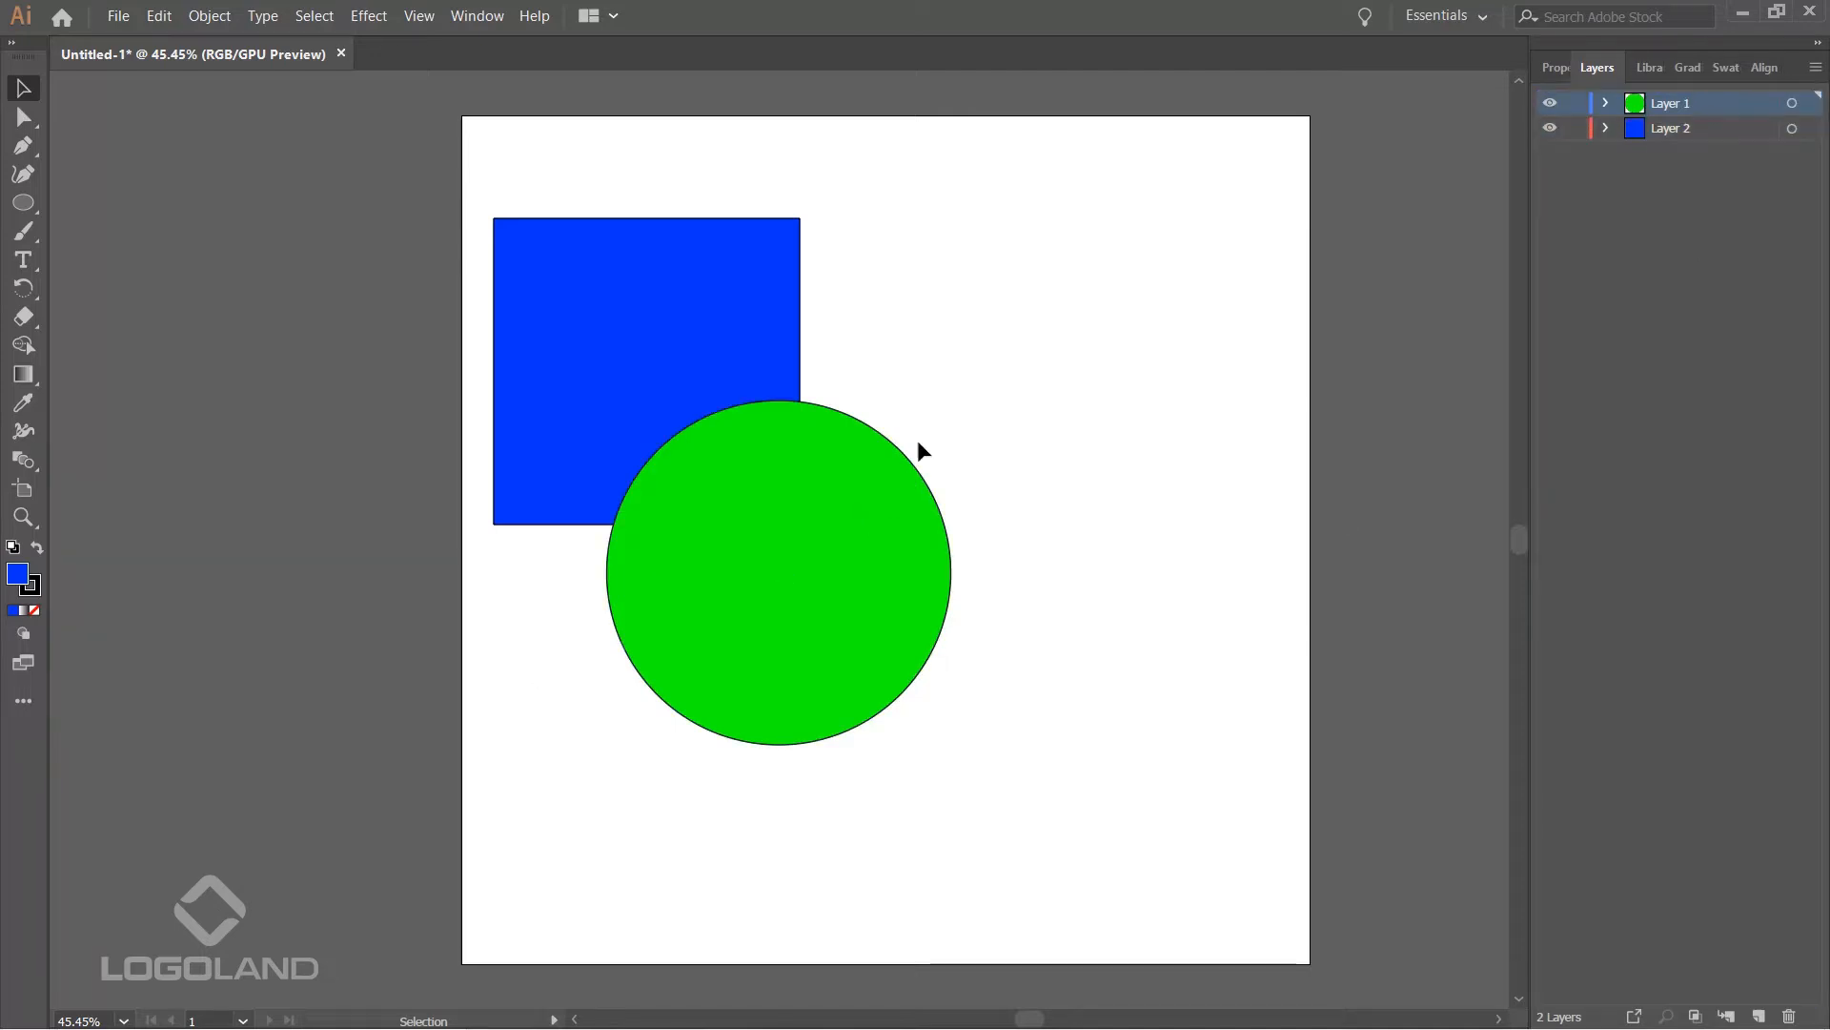
- Move the green circle right until it is clear of the blue square, and deselect it
{"action": "left_click_drag", "start_coordinate": [680, 572], "coordinate": [706, 533]}
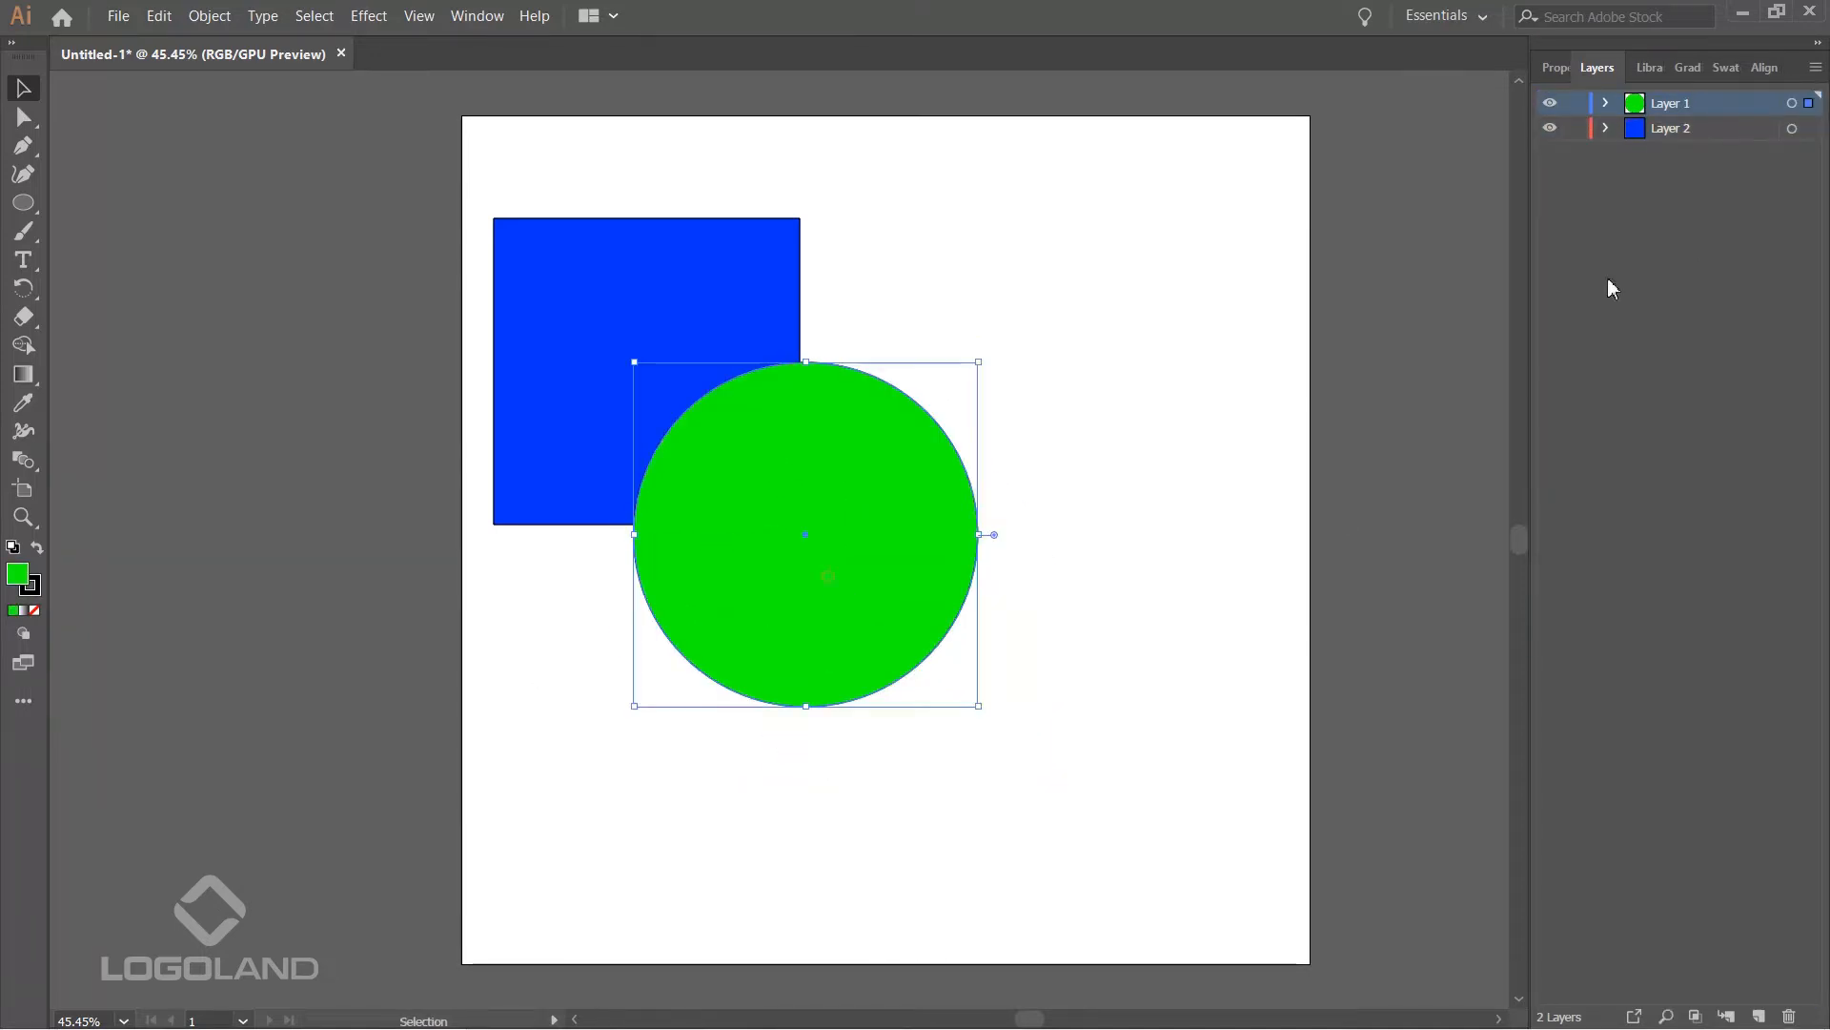
{"action": "left_click", "coordinate": [1187, 279]}
{"action": "left_click_drag", "start_coordinate": [824, 501], "coordinate": [1069, 444]}
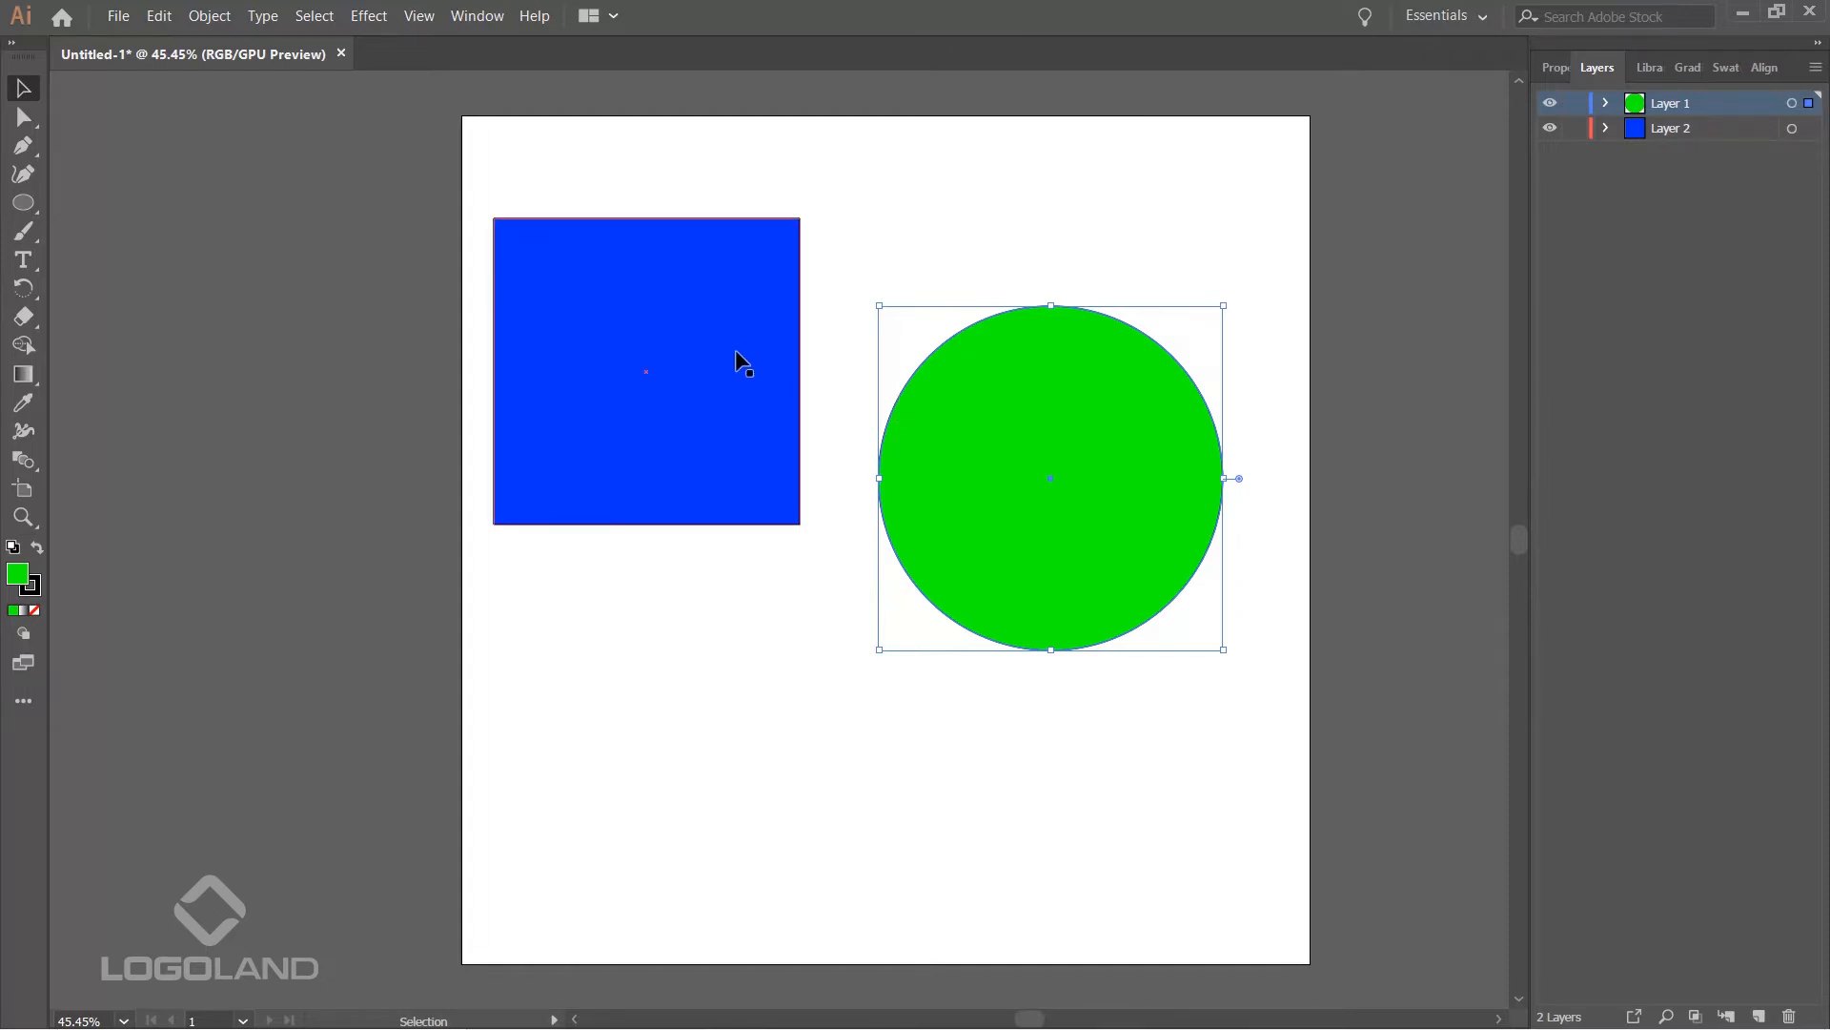
{"action": "left_click", "coordinate": [726, 716]}
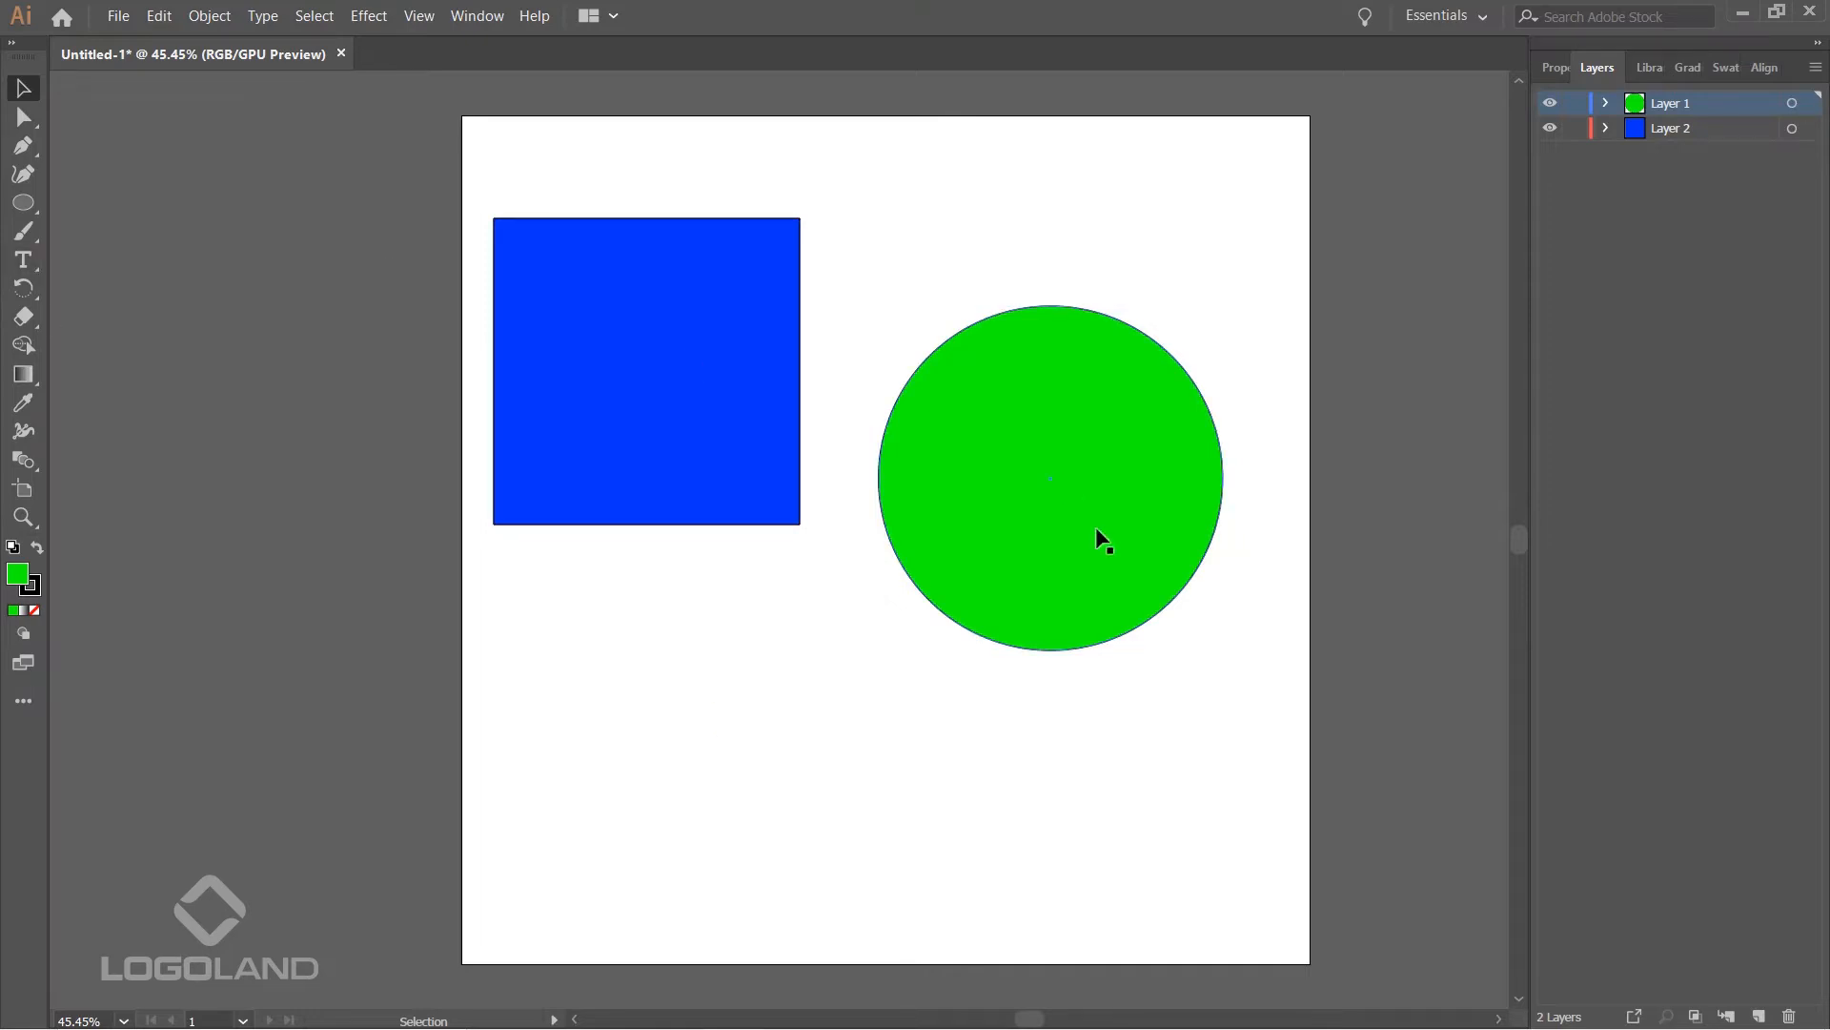
- Draw four green hexagons of different sizes on Layer 1 across the empty lower part of the artboard
{"action": "left_click_drag", "start_coordinate": [23, 202], "coordinate": [95, 259]}
{"action": "left_click_drag", "start_coordinate": [685, 661], "coordinate": [772, 790]}
{"action": "left_click_drag", "start_coordinate": [895, 722], "coordinate": [975, 796]}
{"action": "mouse_move", "coordinate": [1056, 721]}
{"action": "left_mouse_down"}
{"action": "mouse_move", "coordinate": [1106, 777]}
{"action": "mouse_move", "coordinate": [1199, 782]}
{"action": "left_mouse_up"}
- Move the blue square over the artboard's upper-left corner and shift the four hexagons up so they overlap the circle area
{"action": "key", "text": "v"}
{"action": "left_click_drag", "start_coordinate": [787, 506], "coordinate": [740, 396]}
{"action": "left_click_drag", "start_coordinate": [767, 711], "coordinate": [935, 719]}
{"action": "left_click_drag", "start_coordinate": [845, 694], "coordinate": [836, 579]}
{"action": "left_click_drag", "start_coordinate": [932, 725], "coordinate": [1014, 643]}
{"action": "left_click_drag", "start_coordinate": [1056, 710], "coordinate": [1061, 585]}
{"action": "left_click_drag", "start_coordinate": [1179, 755], "coordinate": [1171, 614]}
{"action": "left_click", "coordinate": [1176, 743]}
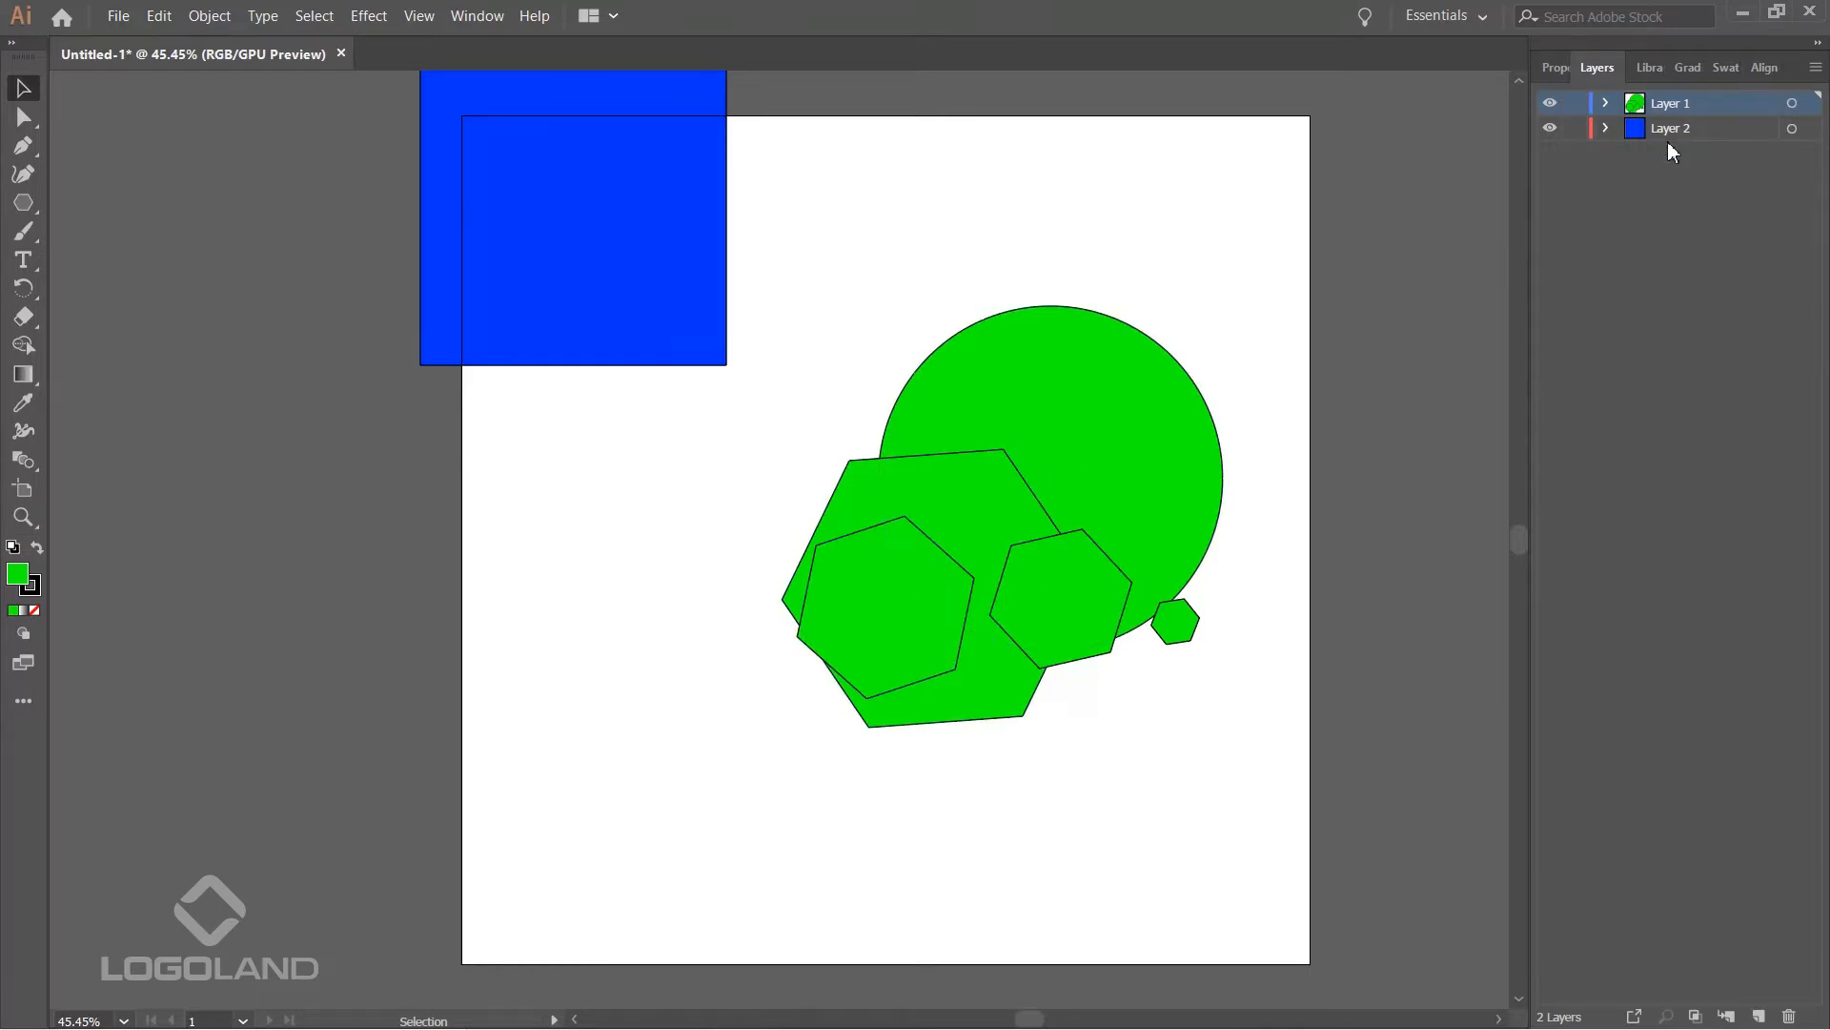
- Expand Layer 1 and spread out the circle, the large hexagon and the two mid-sized hexagons
{"action": "left_click", "coordinate": [1604, 103]}
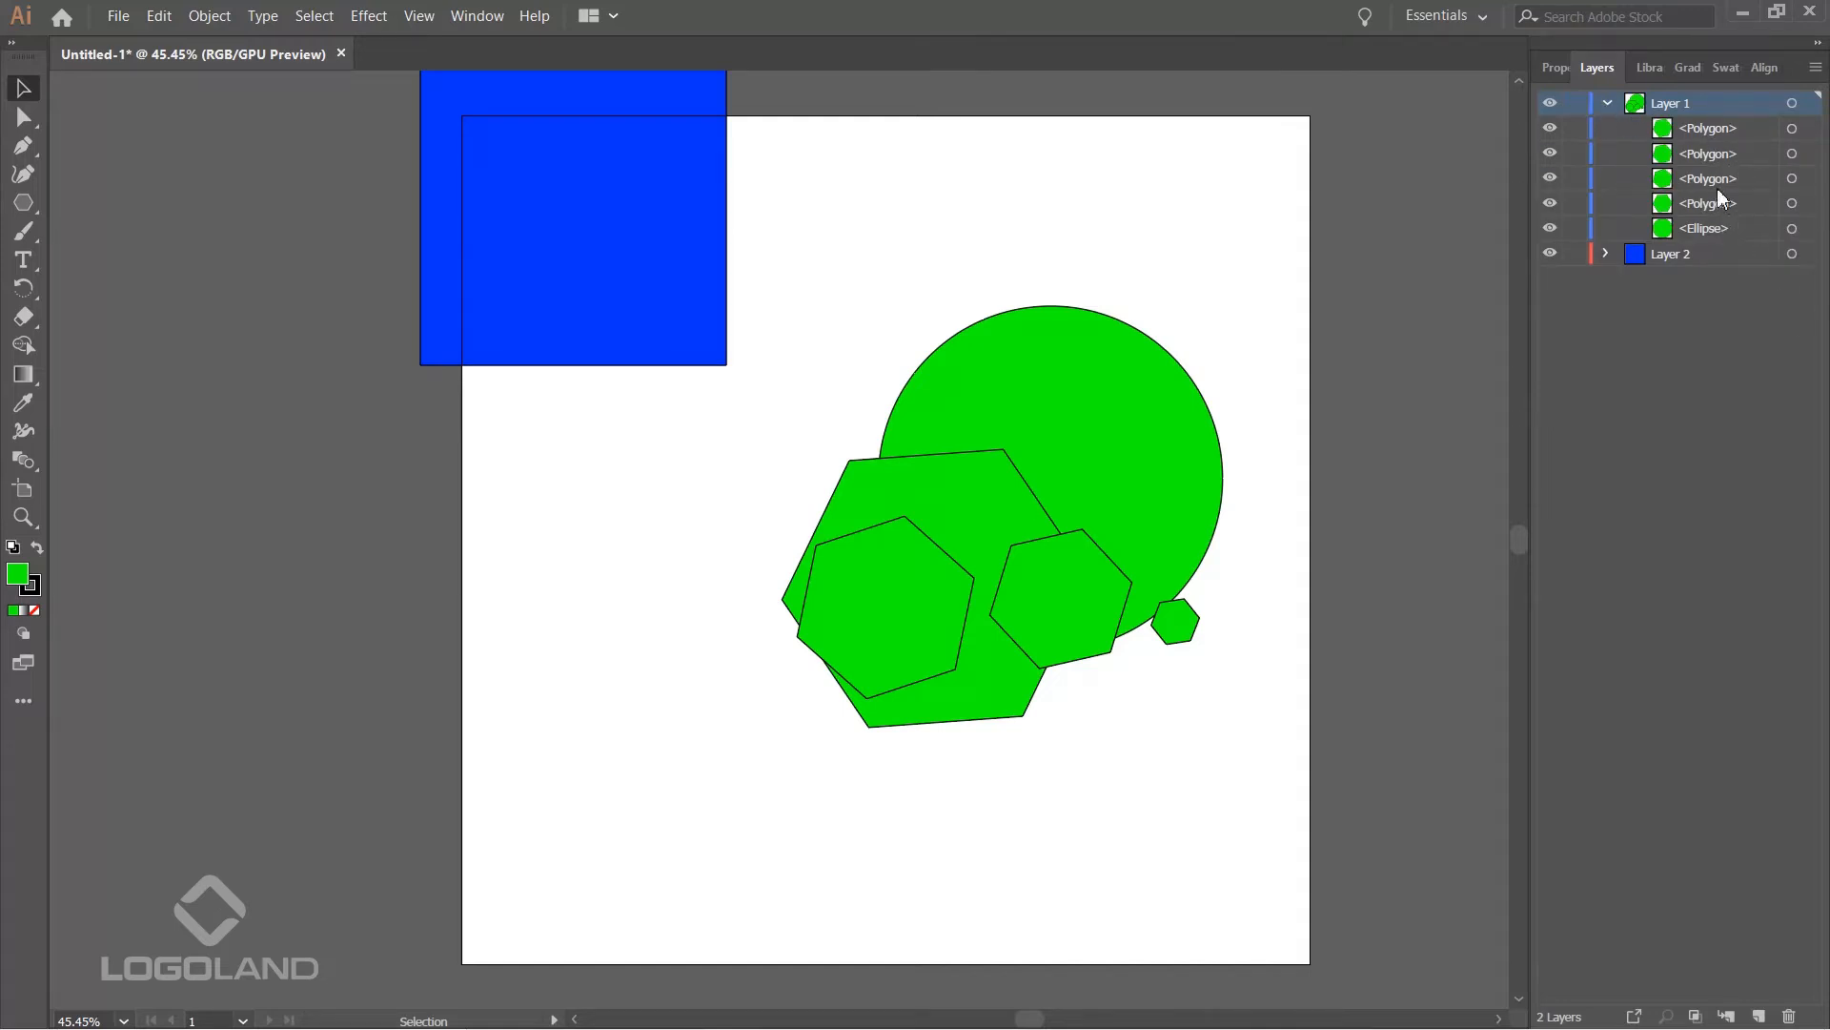
{"action": "left_click_drag", "start_coordinate": [1032, 419], "coordinate": [1049, 352]}
{"action": "left_click_drag", "start_coordinate": [949, 510], "coordinate": [919, 449]}
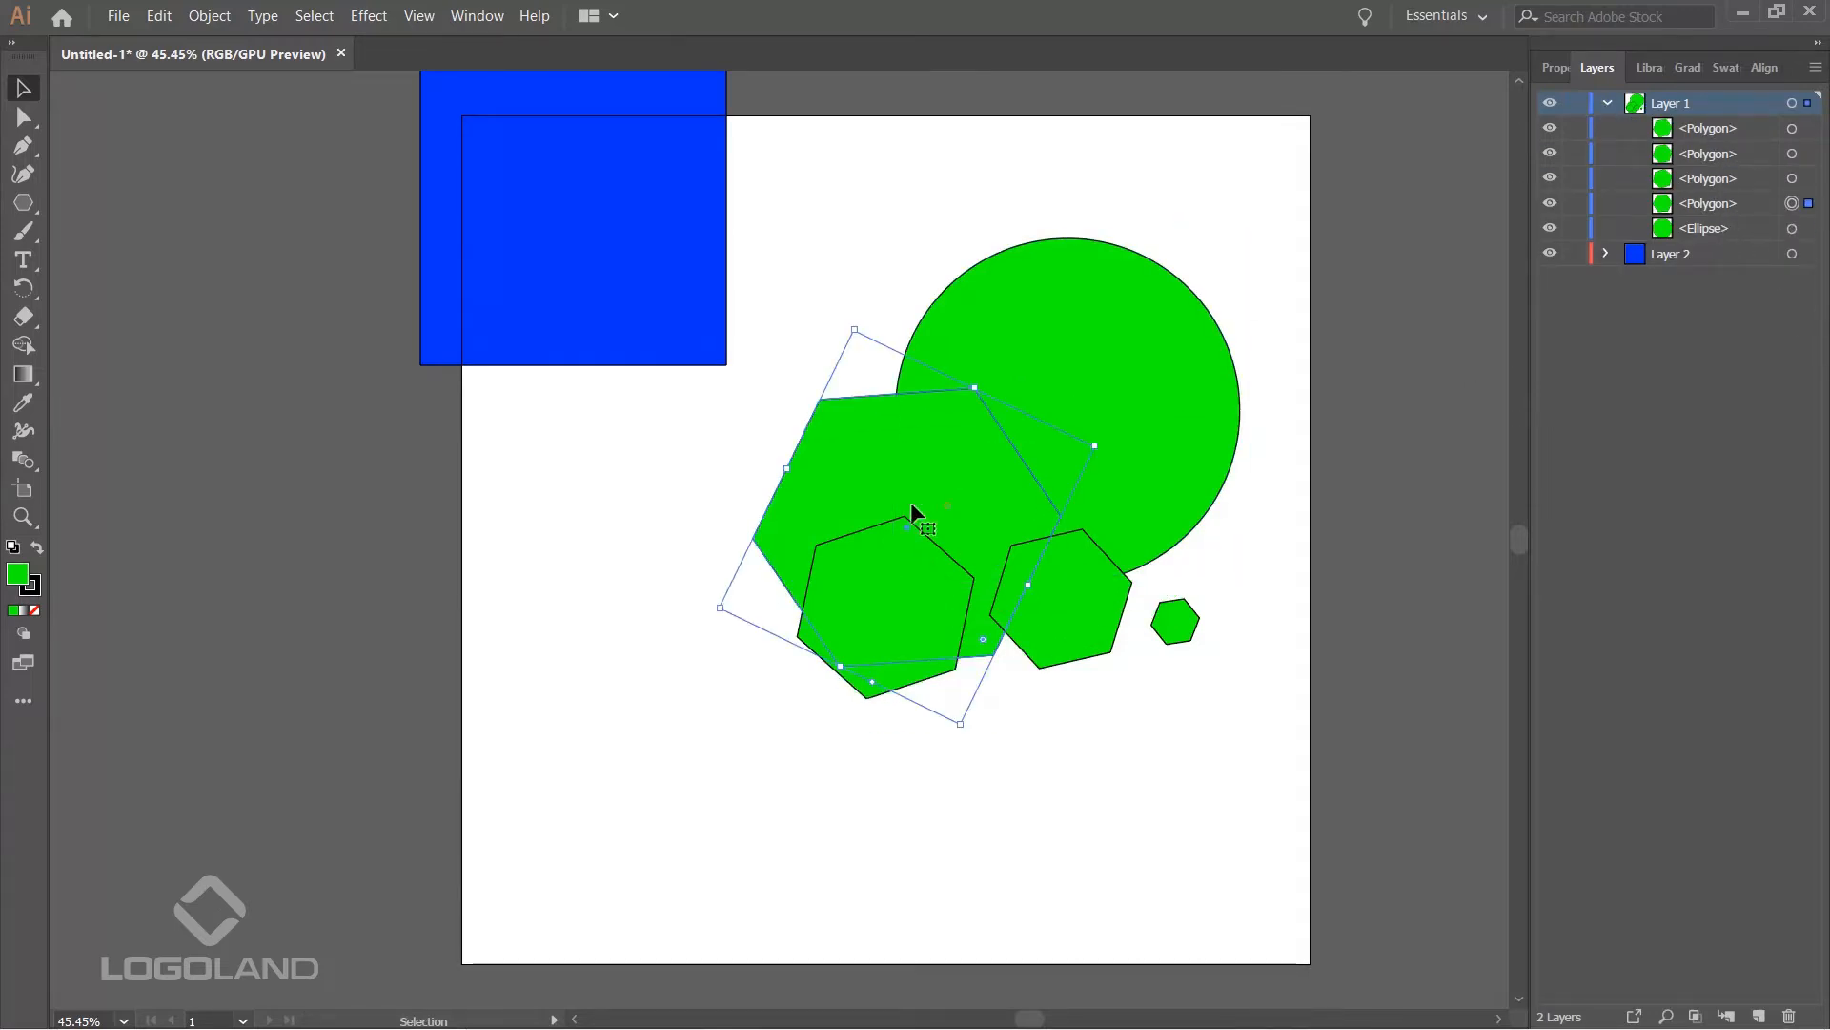
{"action": "left_click_drag", "start_coordinate": [907, 579], "coordinate": [845, 686]}
{"action": "left_click_drag", "start_coordinate": [1089, 629], "coordinate": [1103, 712]}
{"action": "left_click", "coordinate": [1250, 687]}
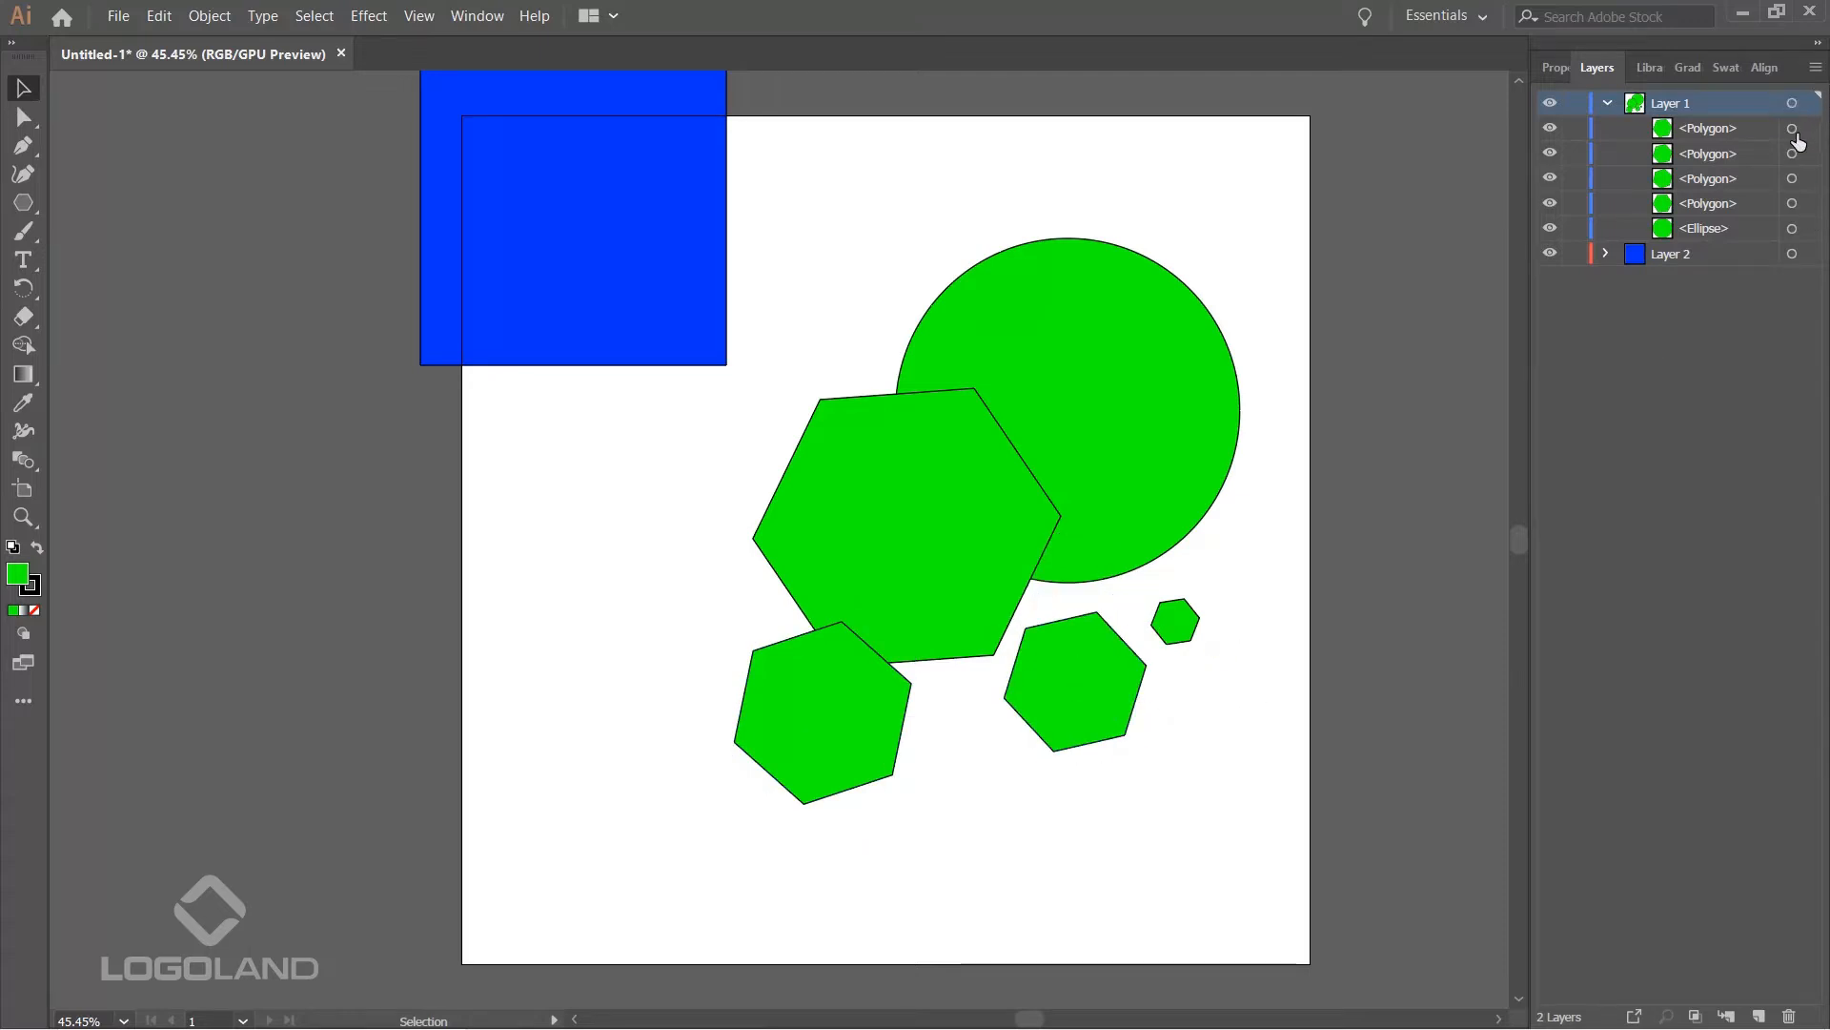
- Target the lowest polygon entry of Layer 1, move the large hexagon slightly up and right, and deselect it
{"action": "left_click", "coordinate": [1794, 201]}
{"action": "left_click", "coordinate": [1794, 201]}
{"action": "left_click", "coordinate": [1255, 311]}
{"action": "left_click_drag", "start_coordinate": [987, 474], "coordinate": [995, 467]}
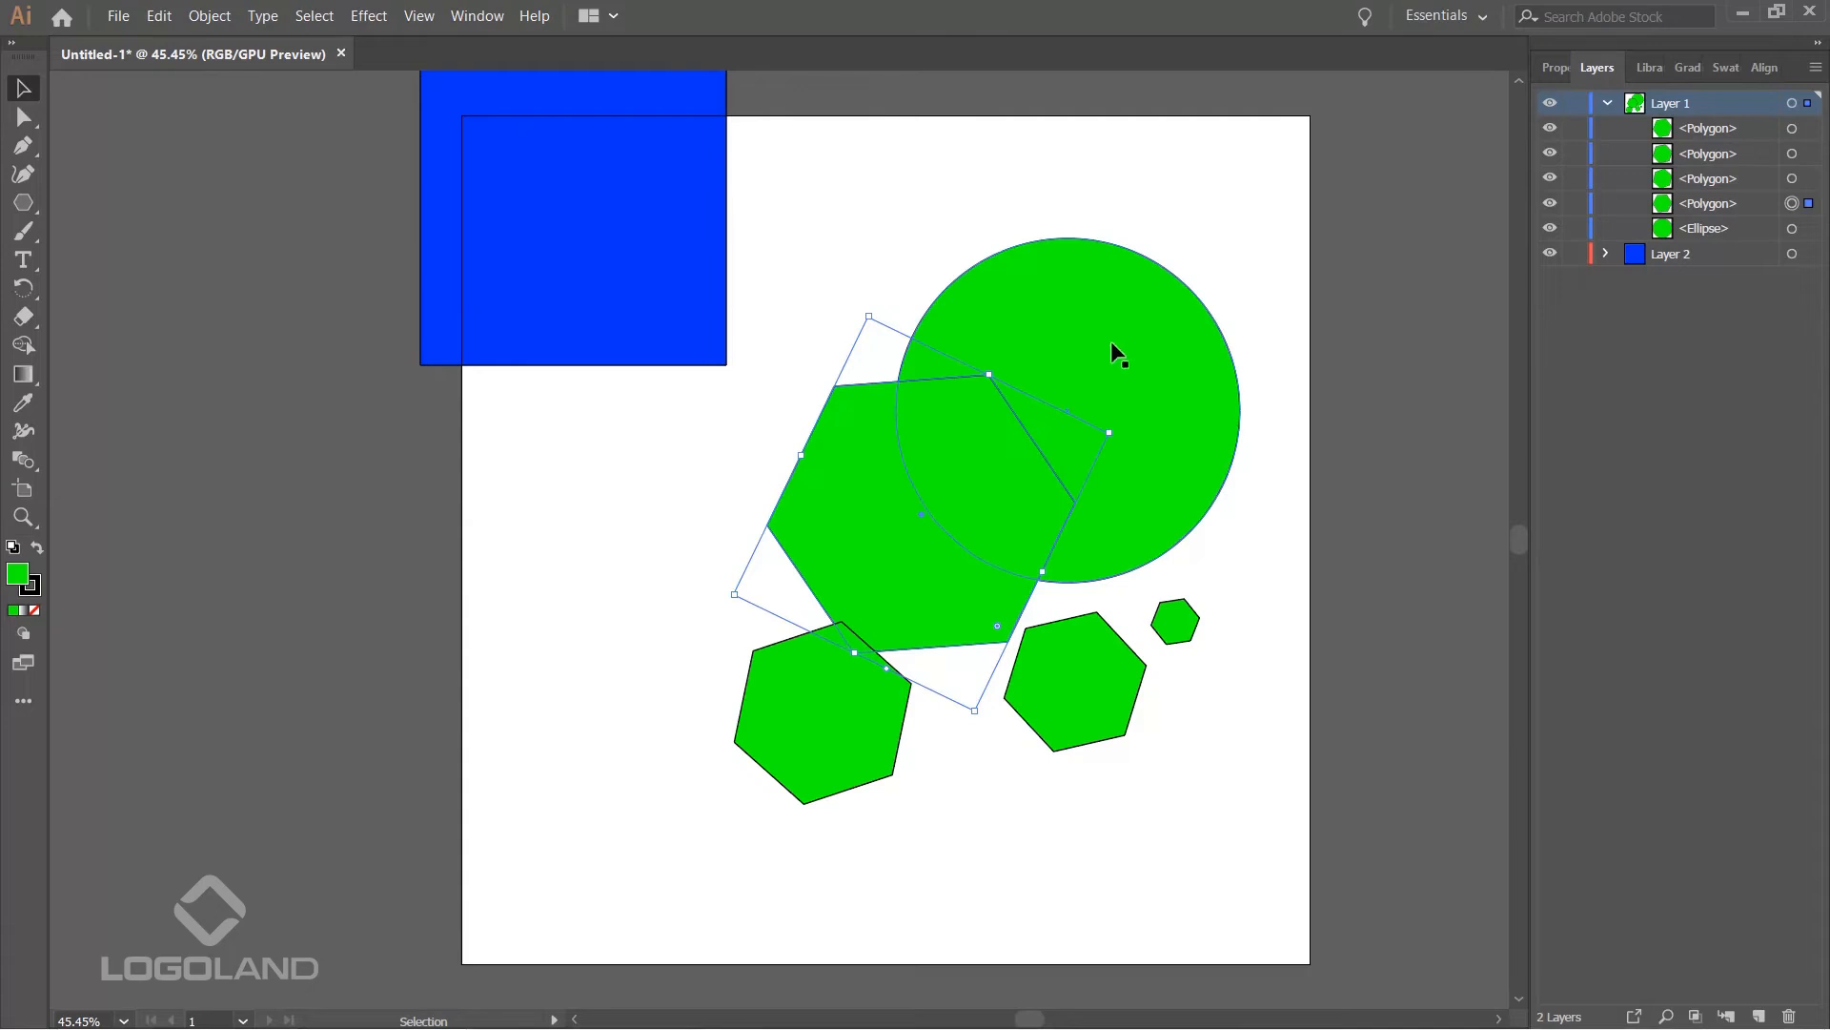
{"action": "left_click", "coordinate": [1213, 251]}
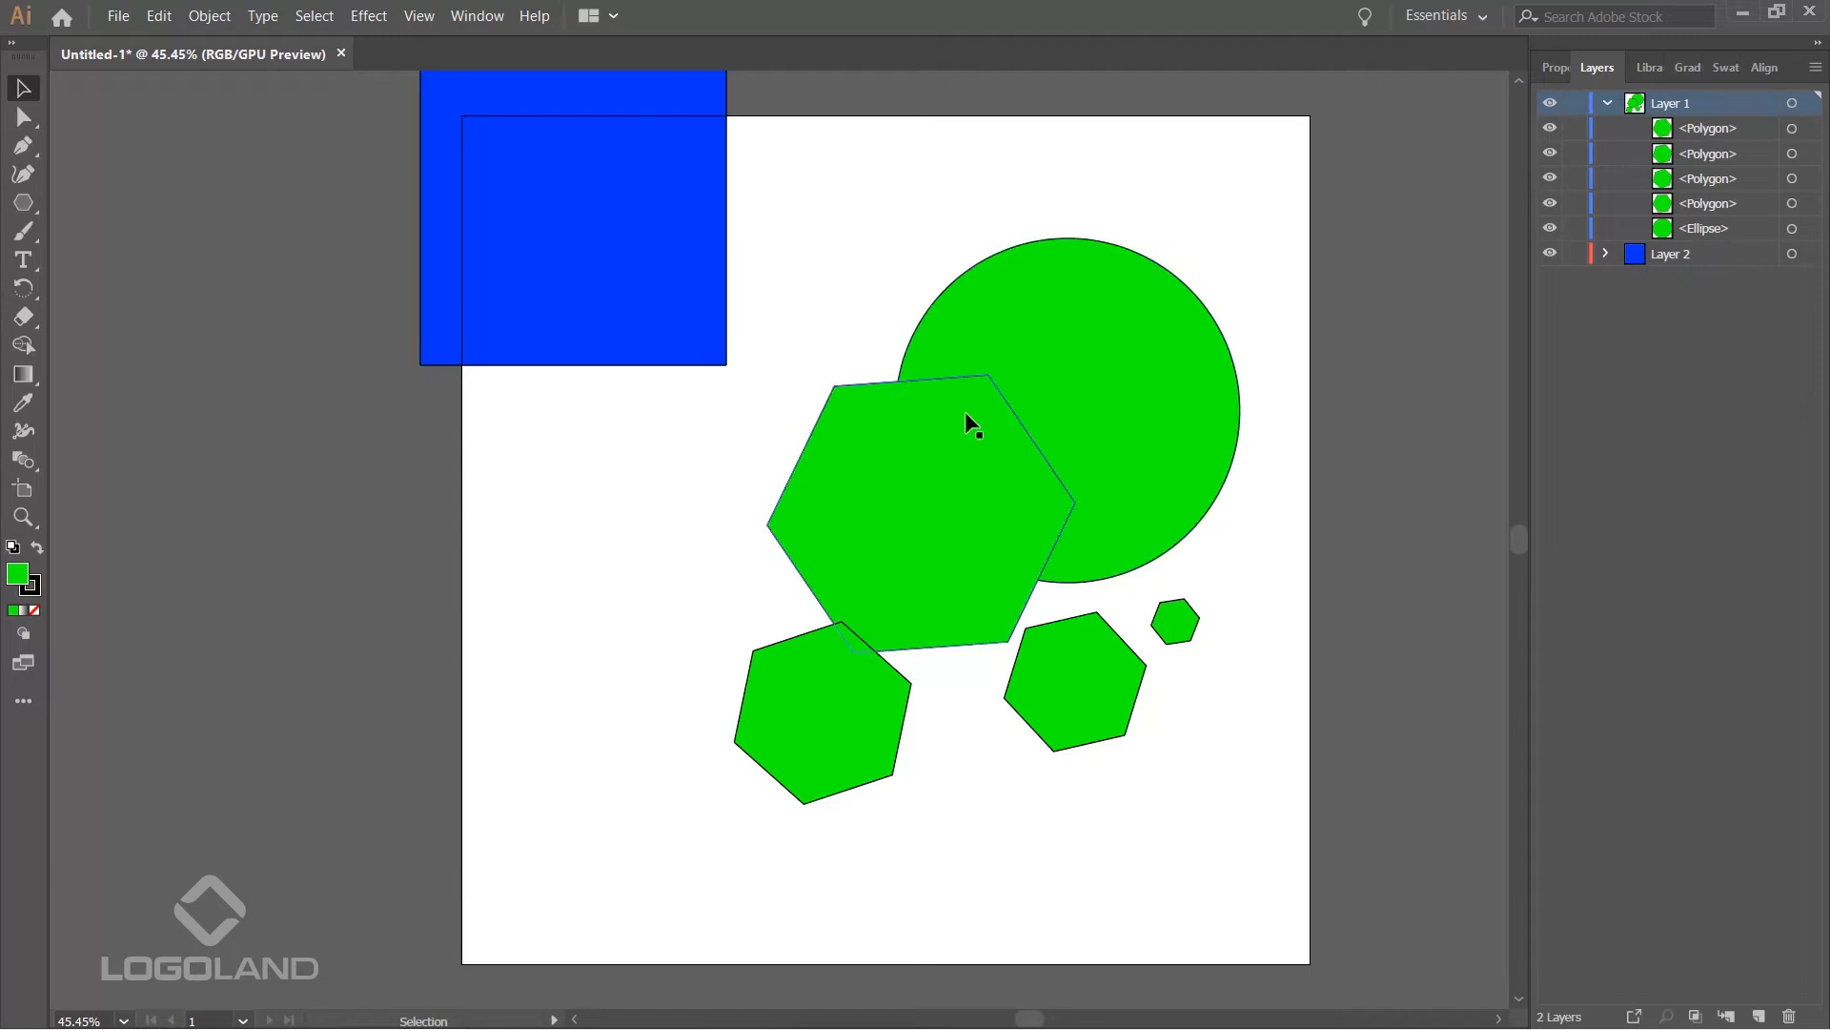
- Select the large hexagon, circle and square in turn to examine which layer entry each one belongs to
{"action": "left_click", "coordinate": [919, 482]}
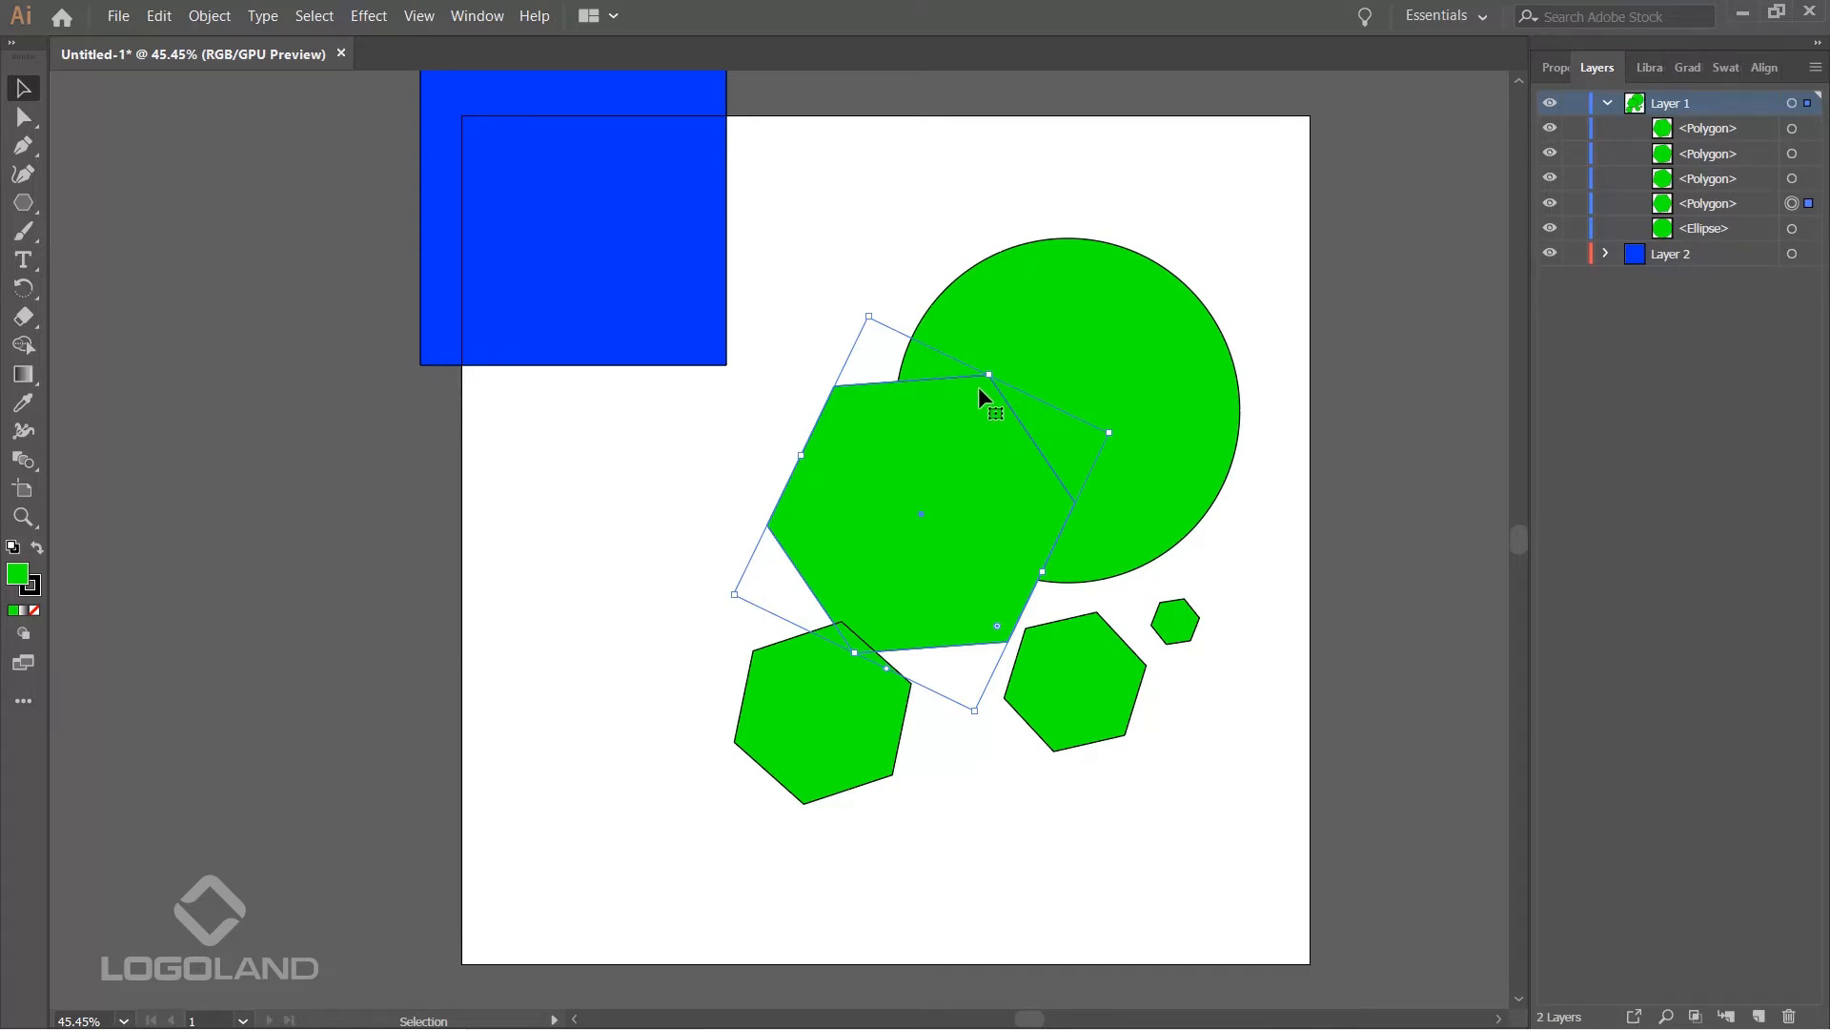
{"action": "left_click", "coordinate": [671, 190]}
{"action": "left_click", "coordinate": [1142, 342]}
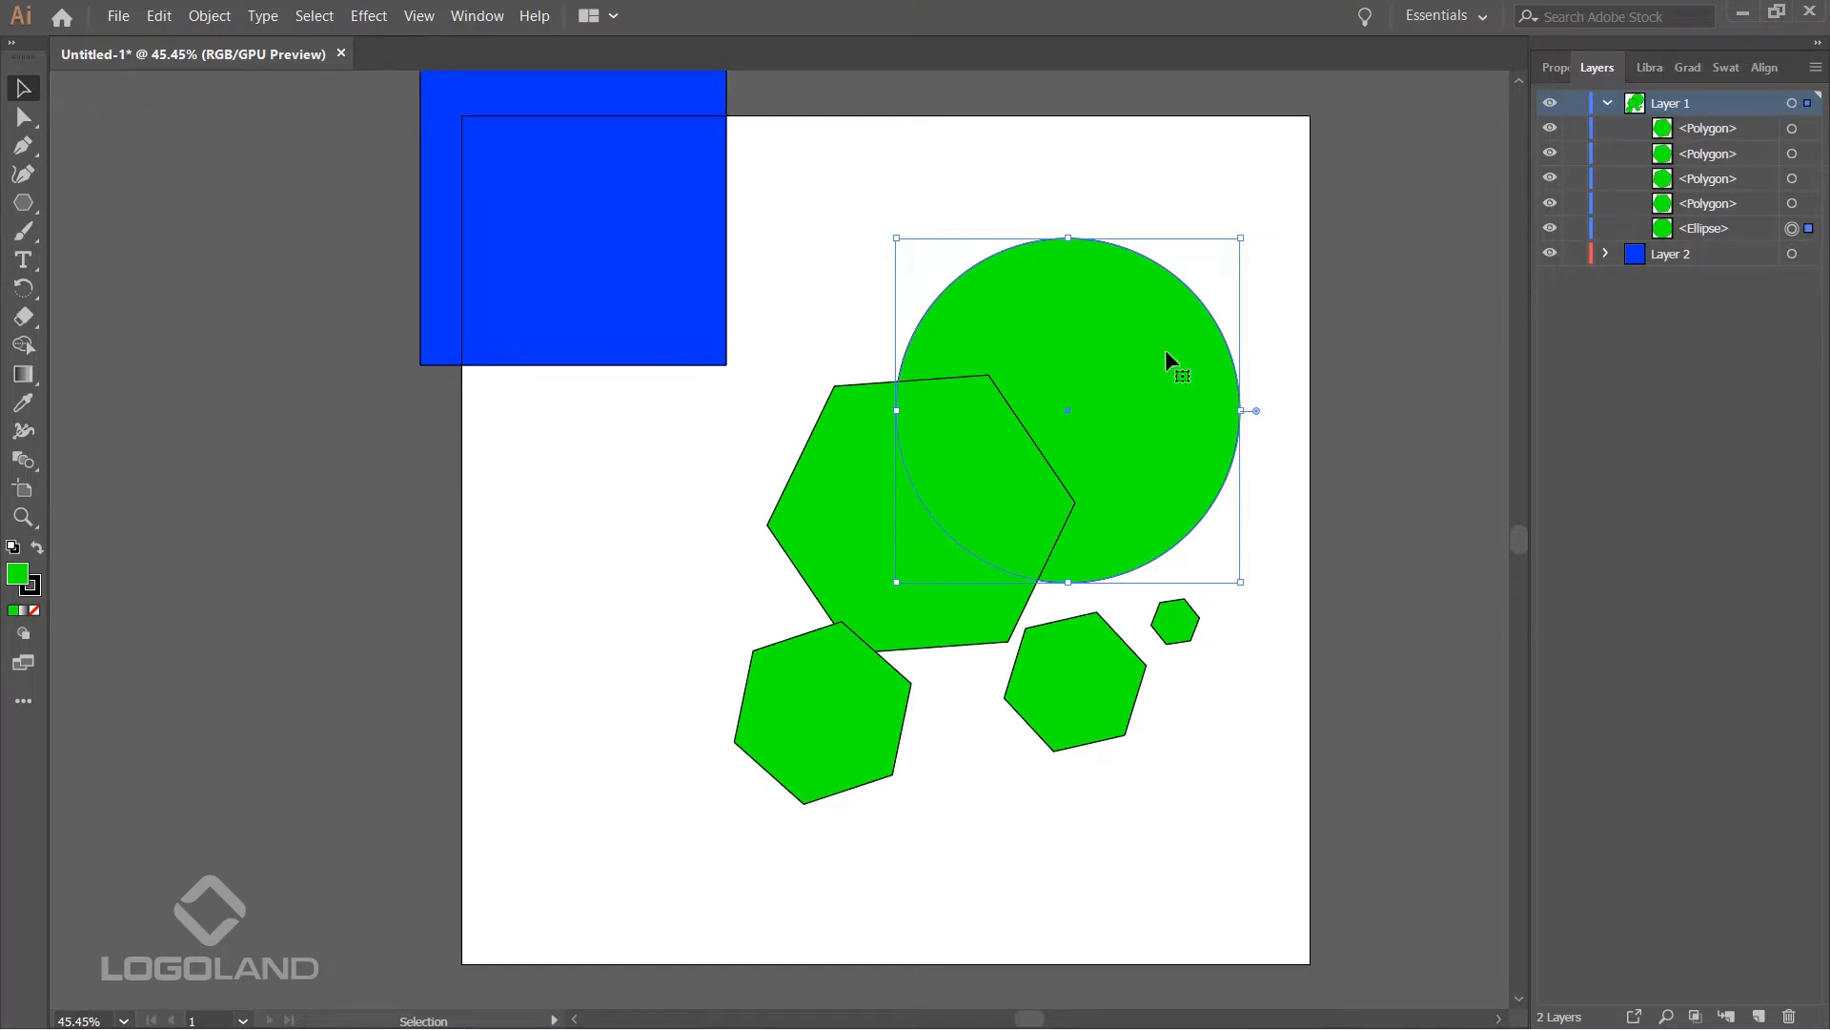
{"action": "left_click", "coordinate": [717, 296]}
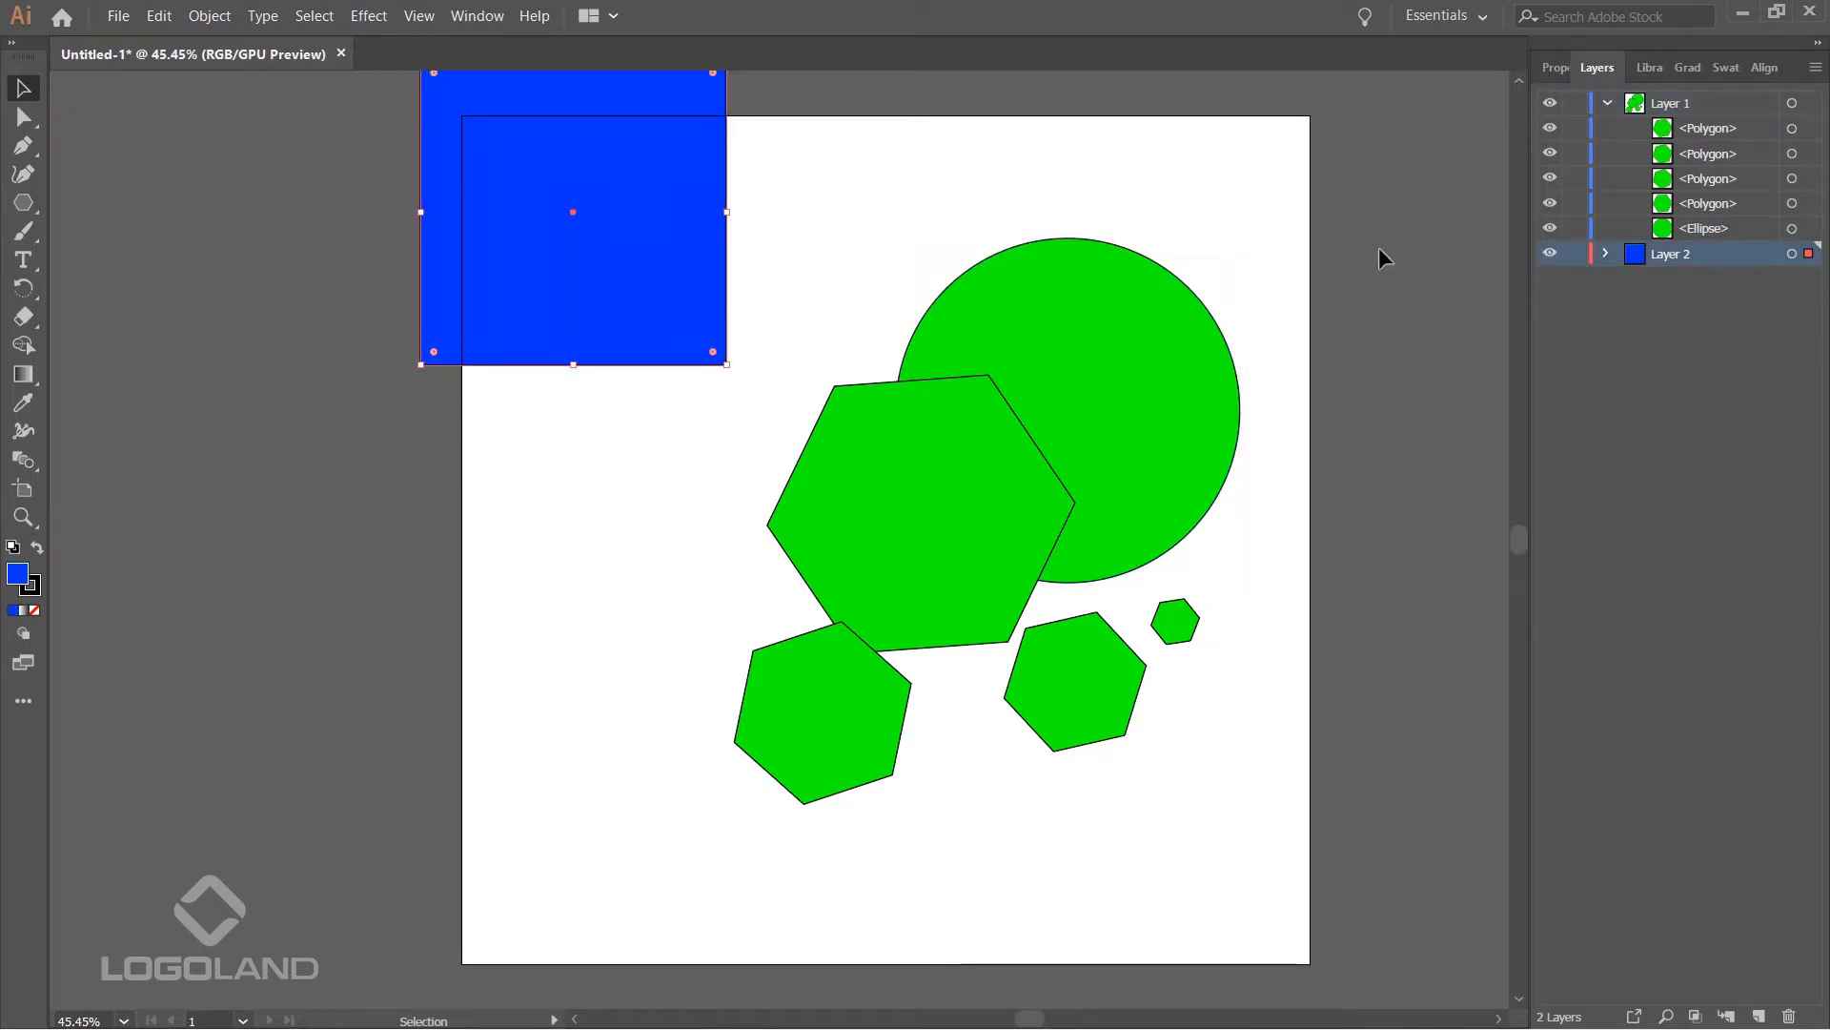
{"action": "left_click", "coordinate": [1068, 357]}
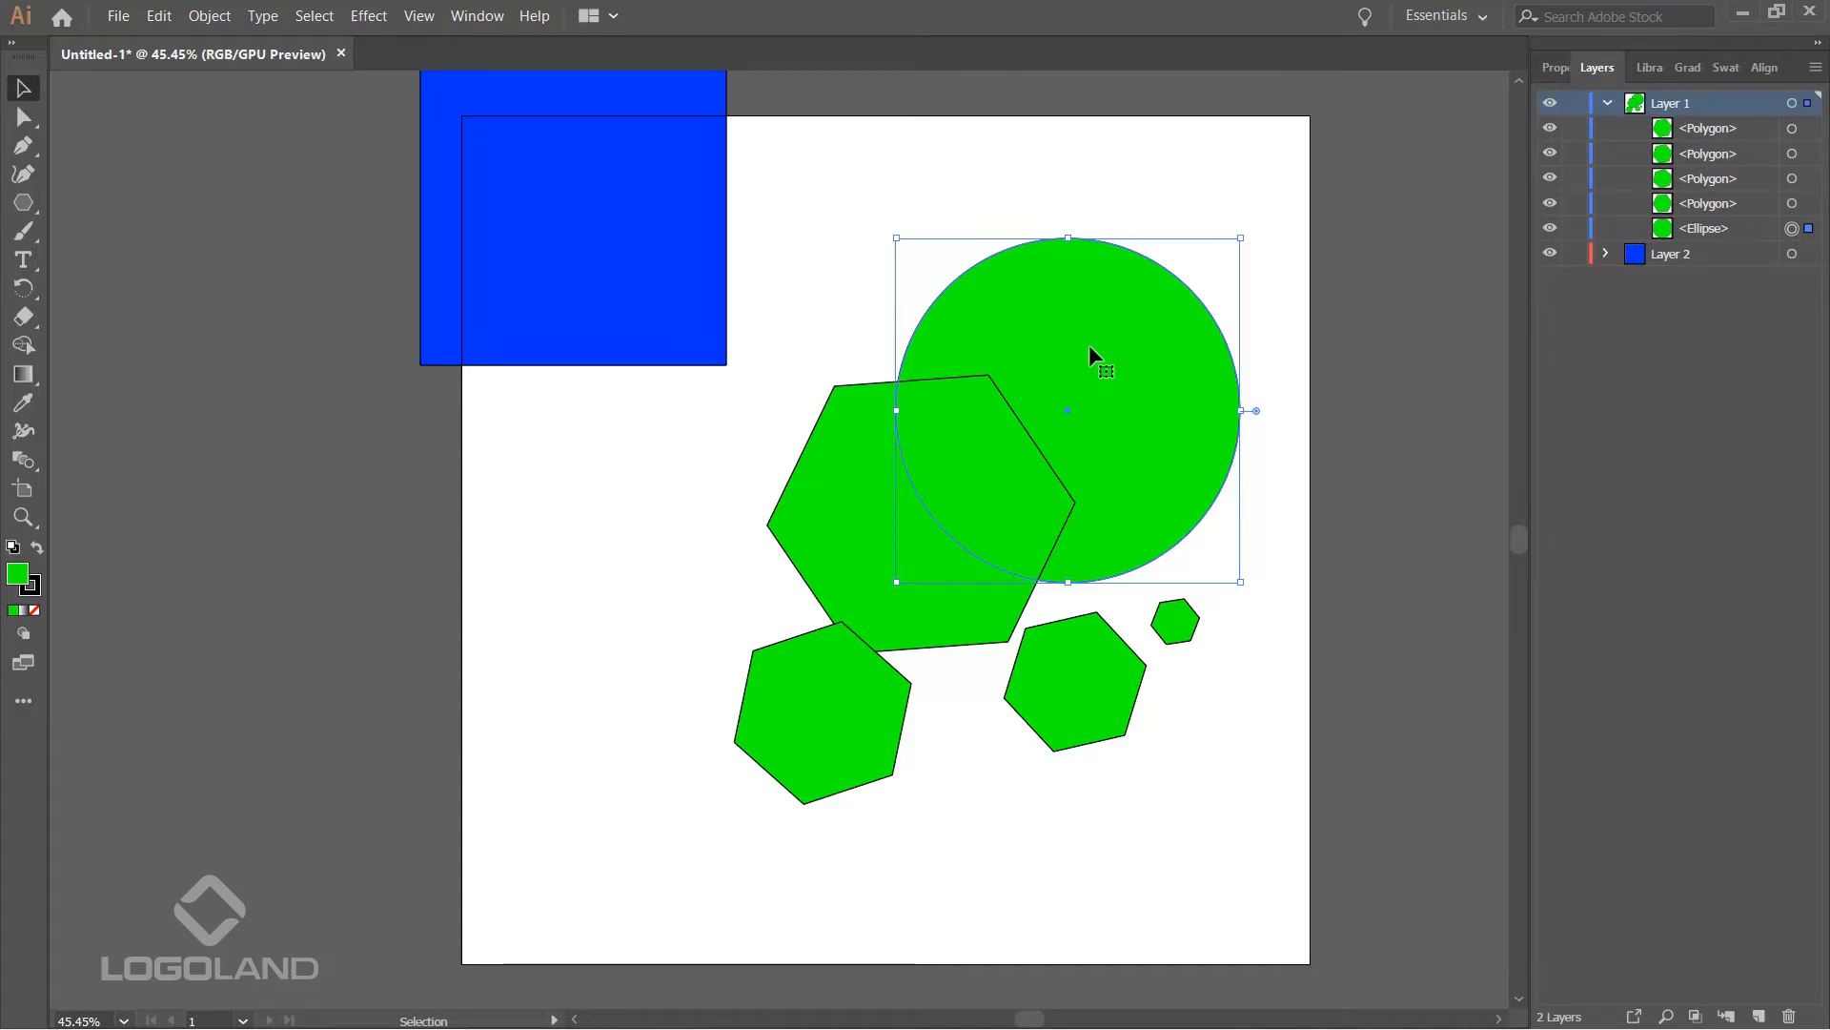
{"action": "left_click", "coordinate": [1278, 380]}
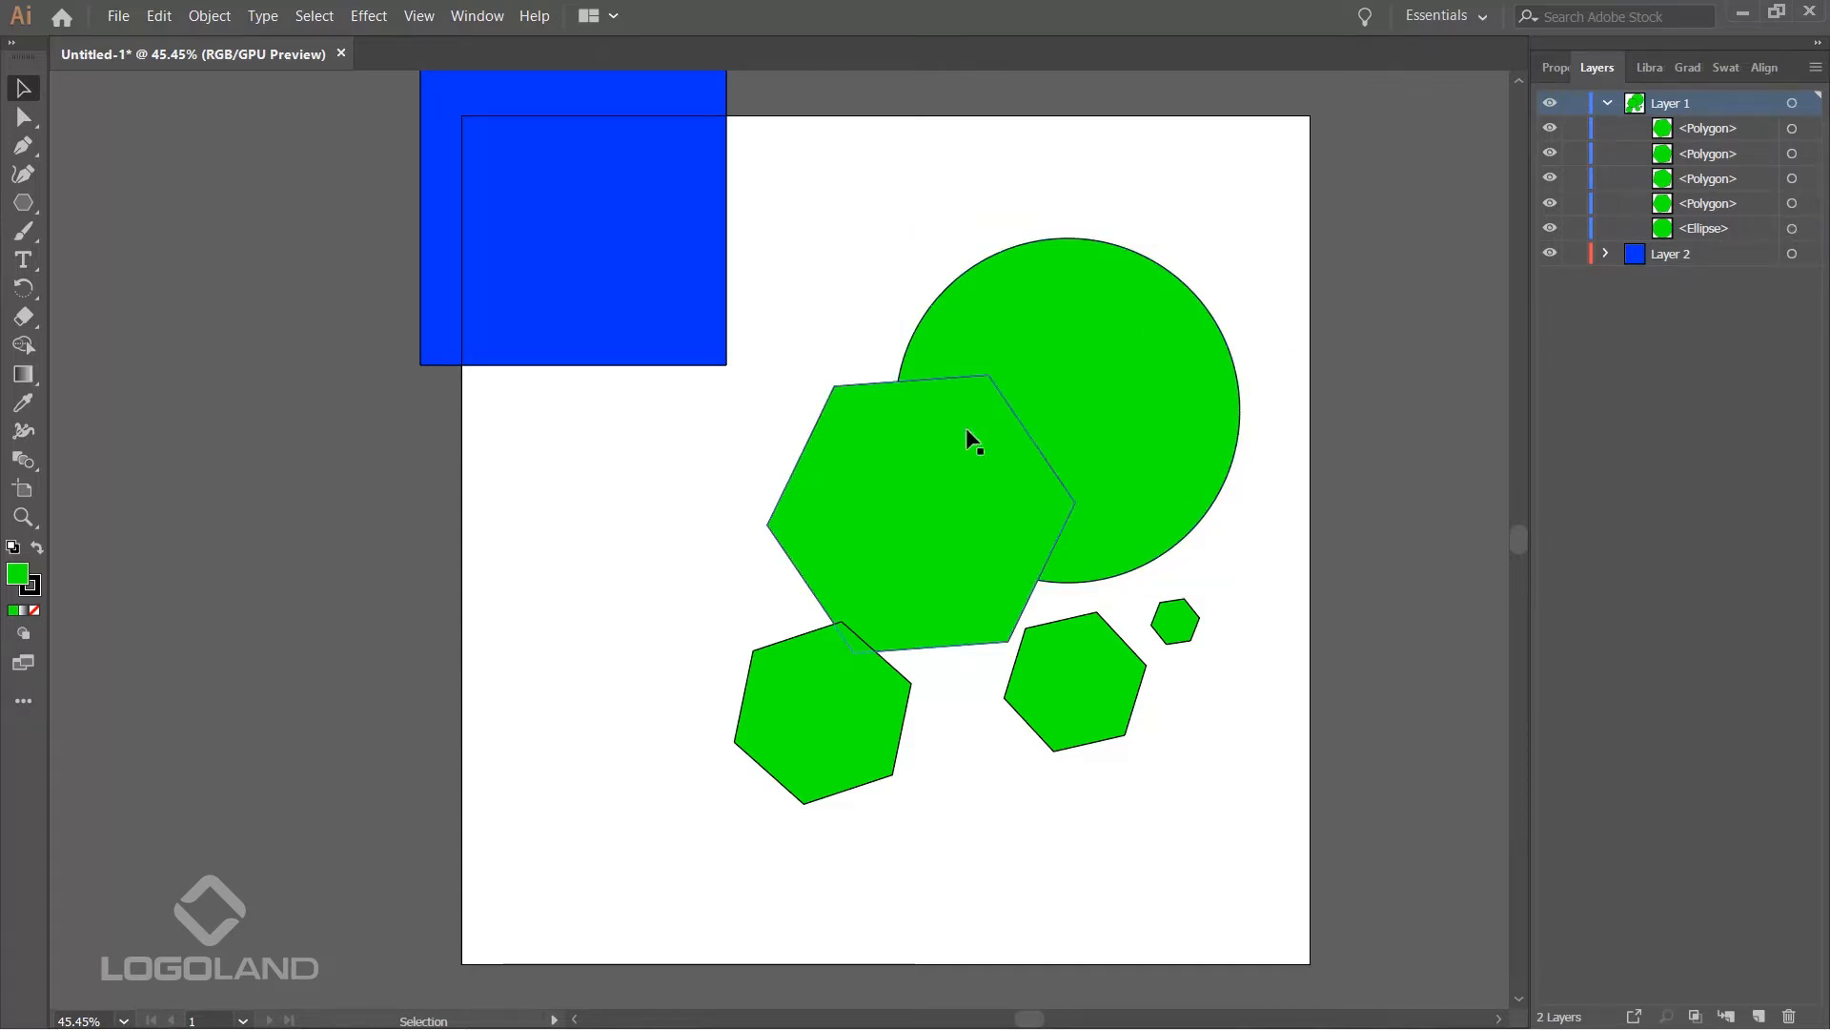
{"action": "left_click", "coordinate": [1711, 136]}
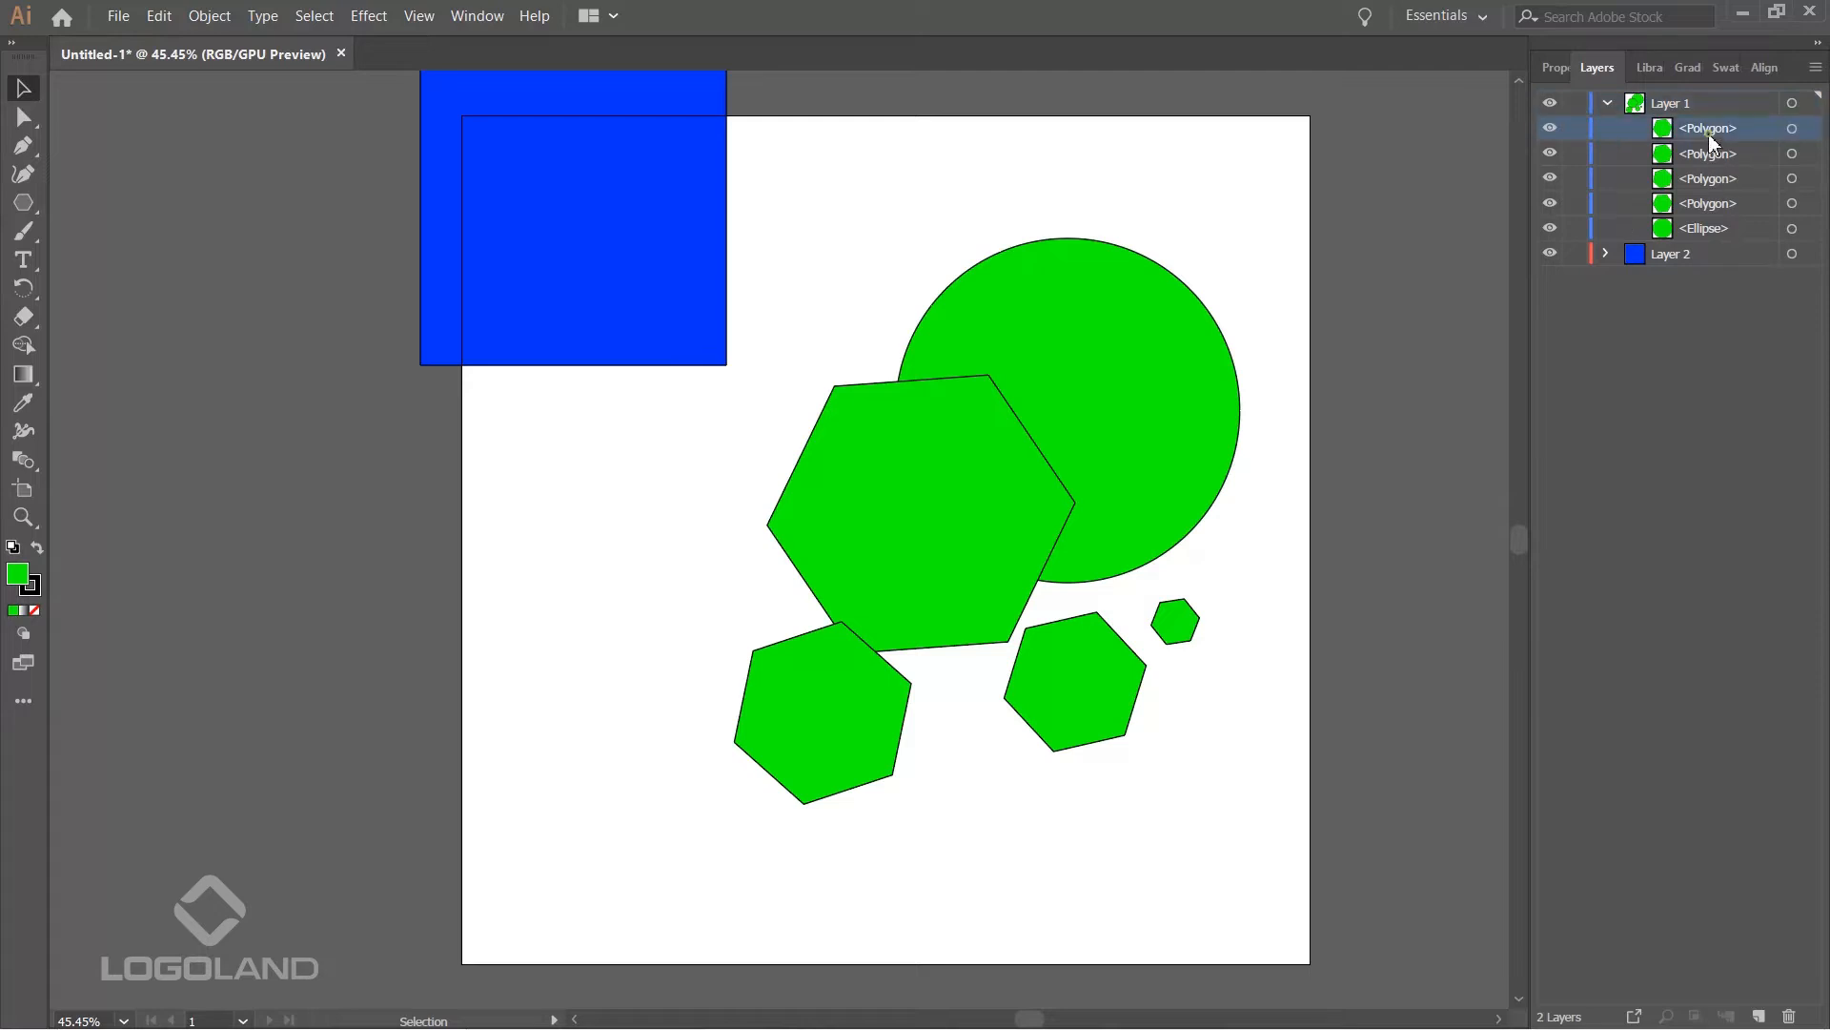
{"action": "left_click", "coordinate": [991, 412]}
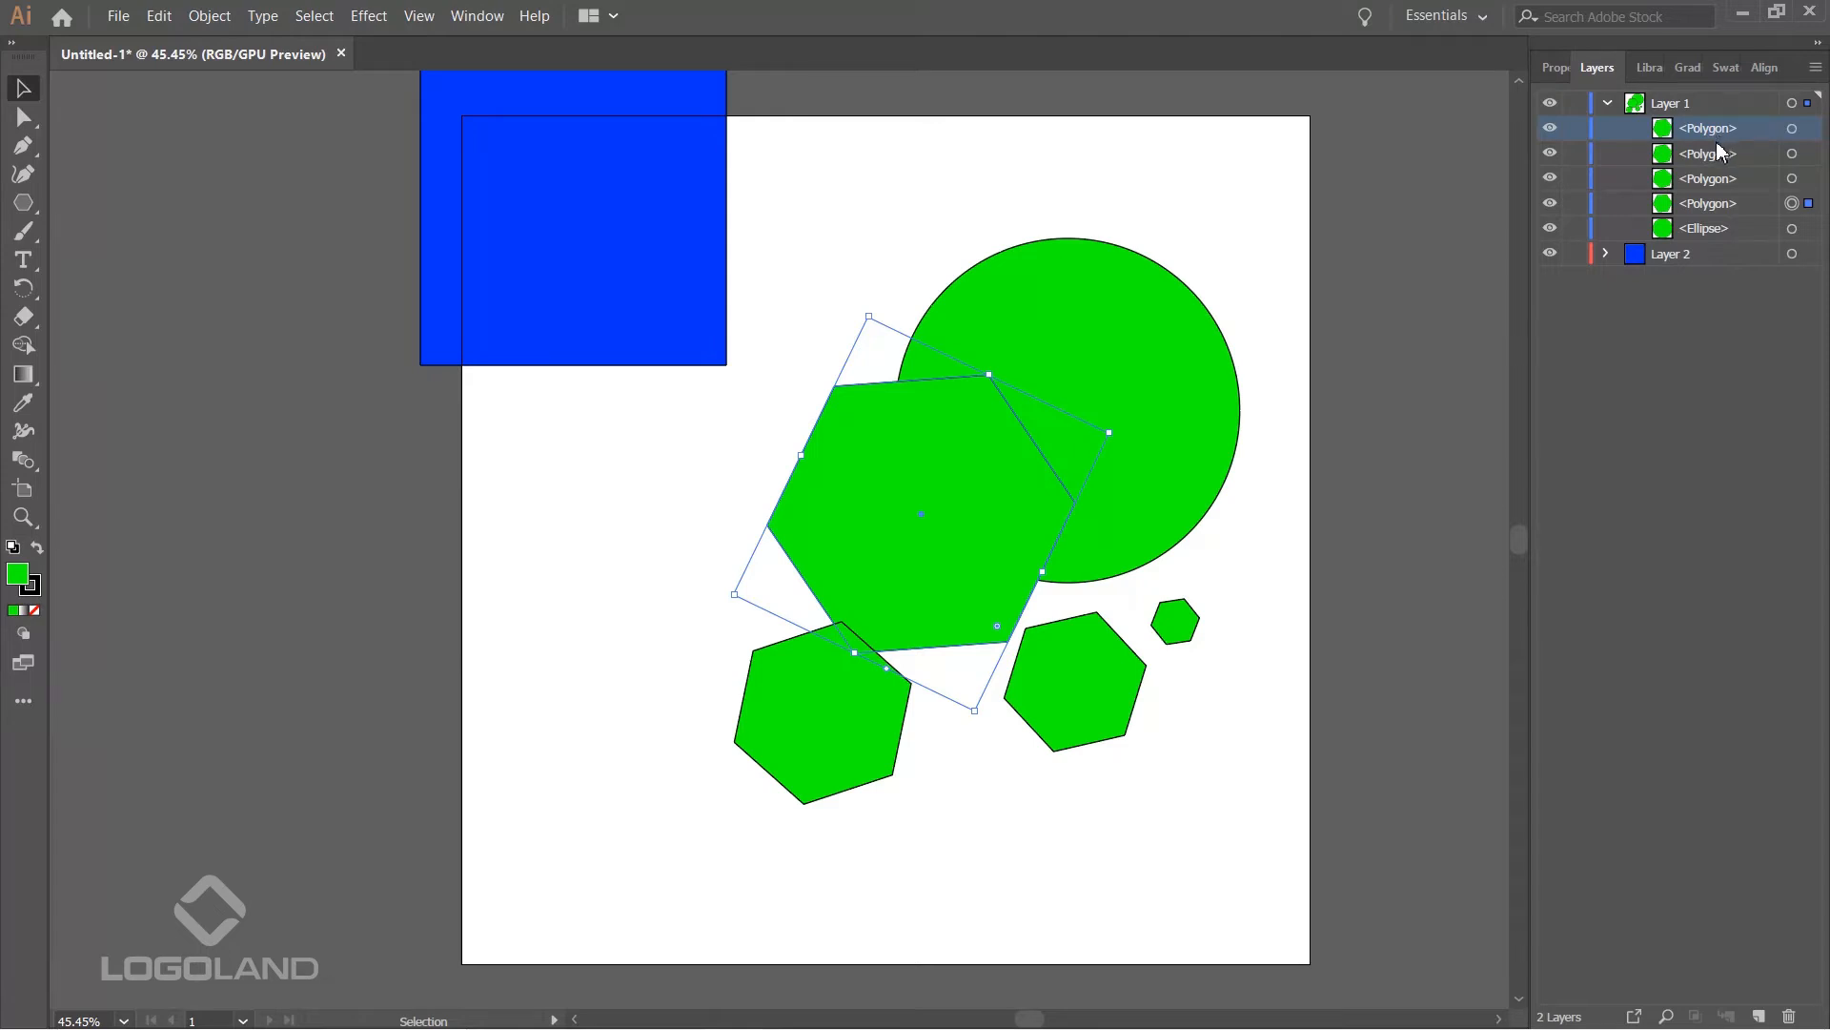
{"action": "left_click", "coordinate": [1181, 305]}
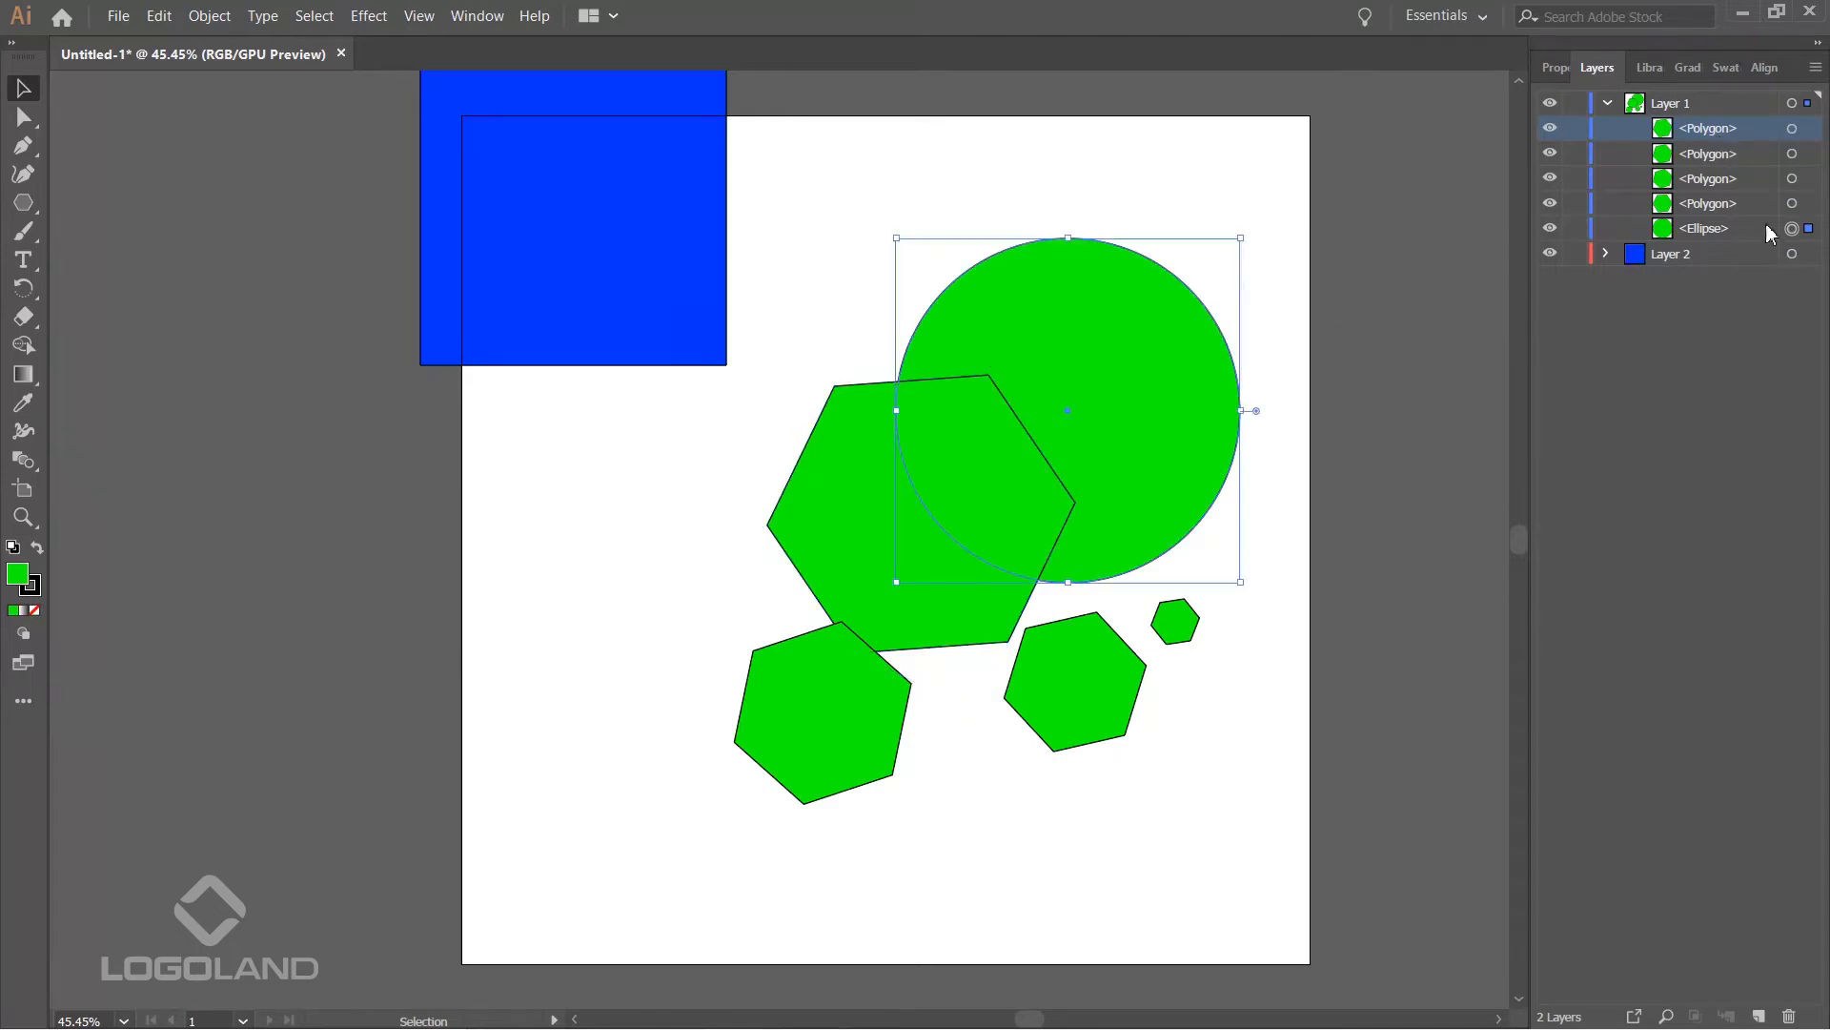
- Move the circle slightly down and left and reorder its ellipse entry to directly below the top polygon in Layer 1
{"action": "left_click", "coordinate": [1724, 229]}
{"action": "left_click_drag", "start_coordinate": [1213, 498], "coordinate": [1188, 536]}
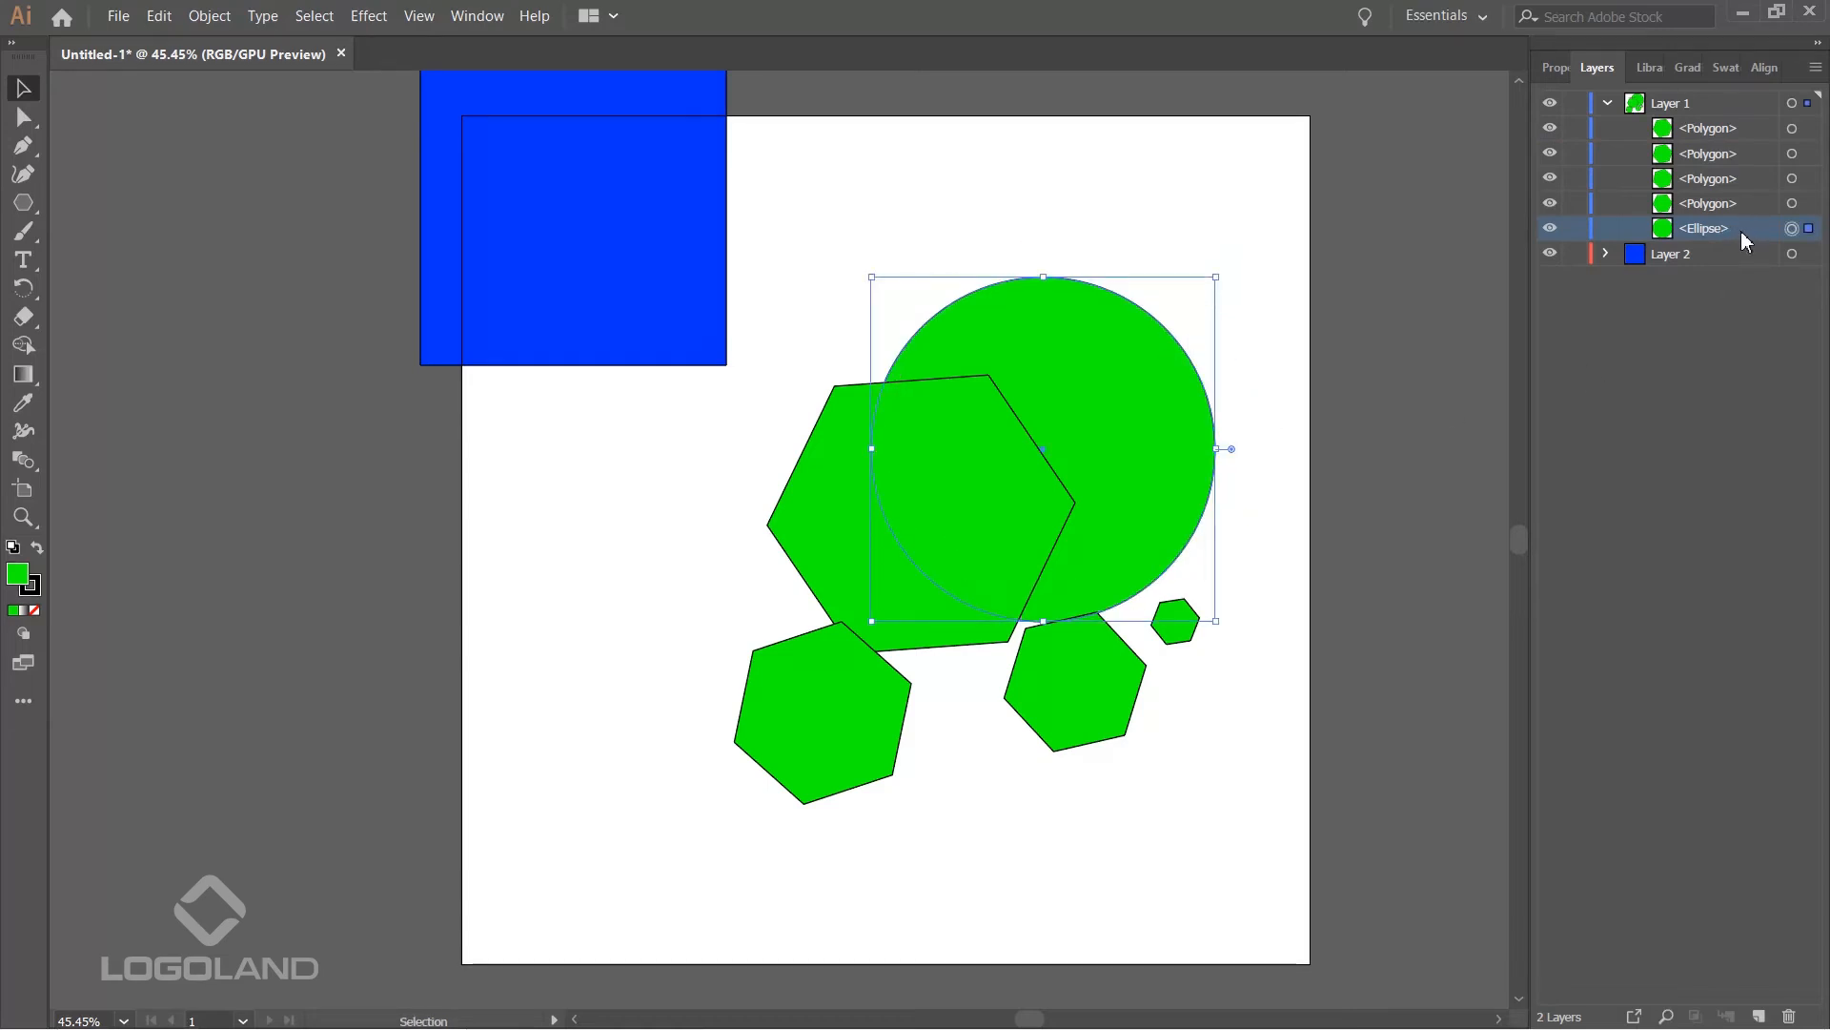
{"action": "left_click_drag", "start_coordinate": [1746, 239], "coordinate": [1746, 143]}
{"action": "left_click", "coordinate": [1213, 141]}
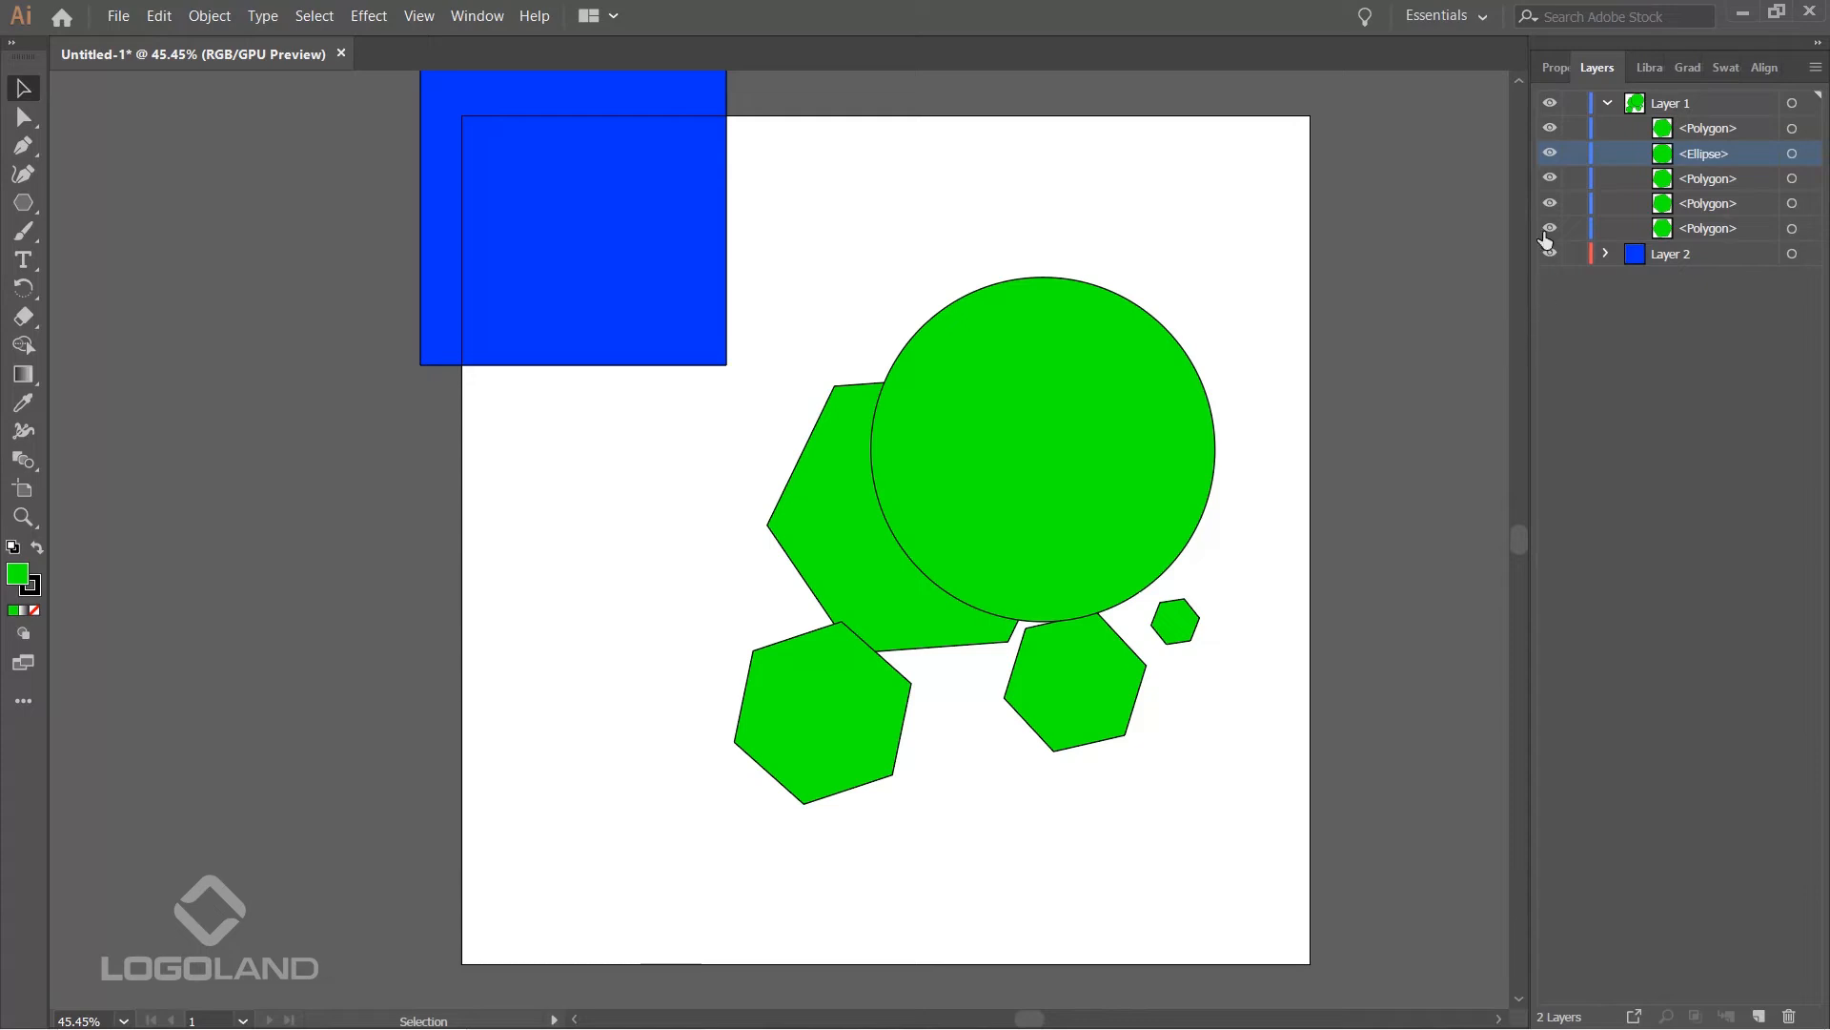
- Hide and reshow the circle's ellipse entry, and do the same with the whole of Layer 2
{"action": "left_click", "coordinate": [1021, 385]}
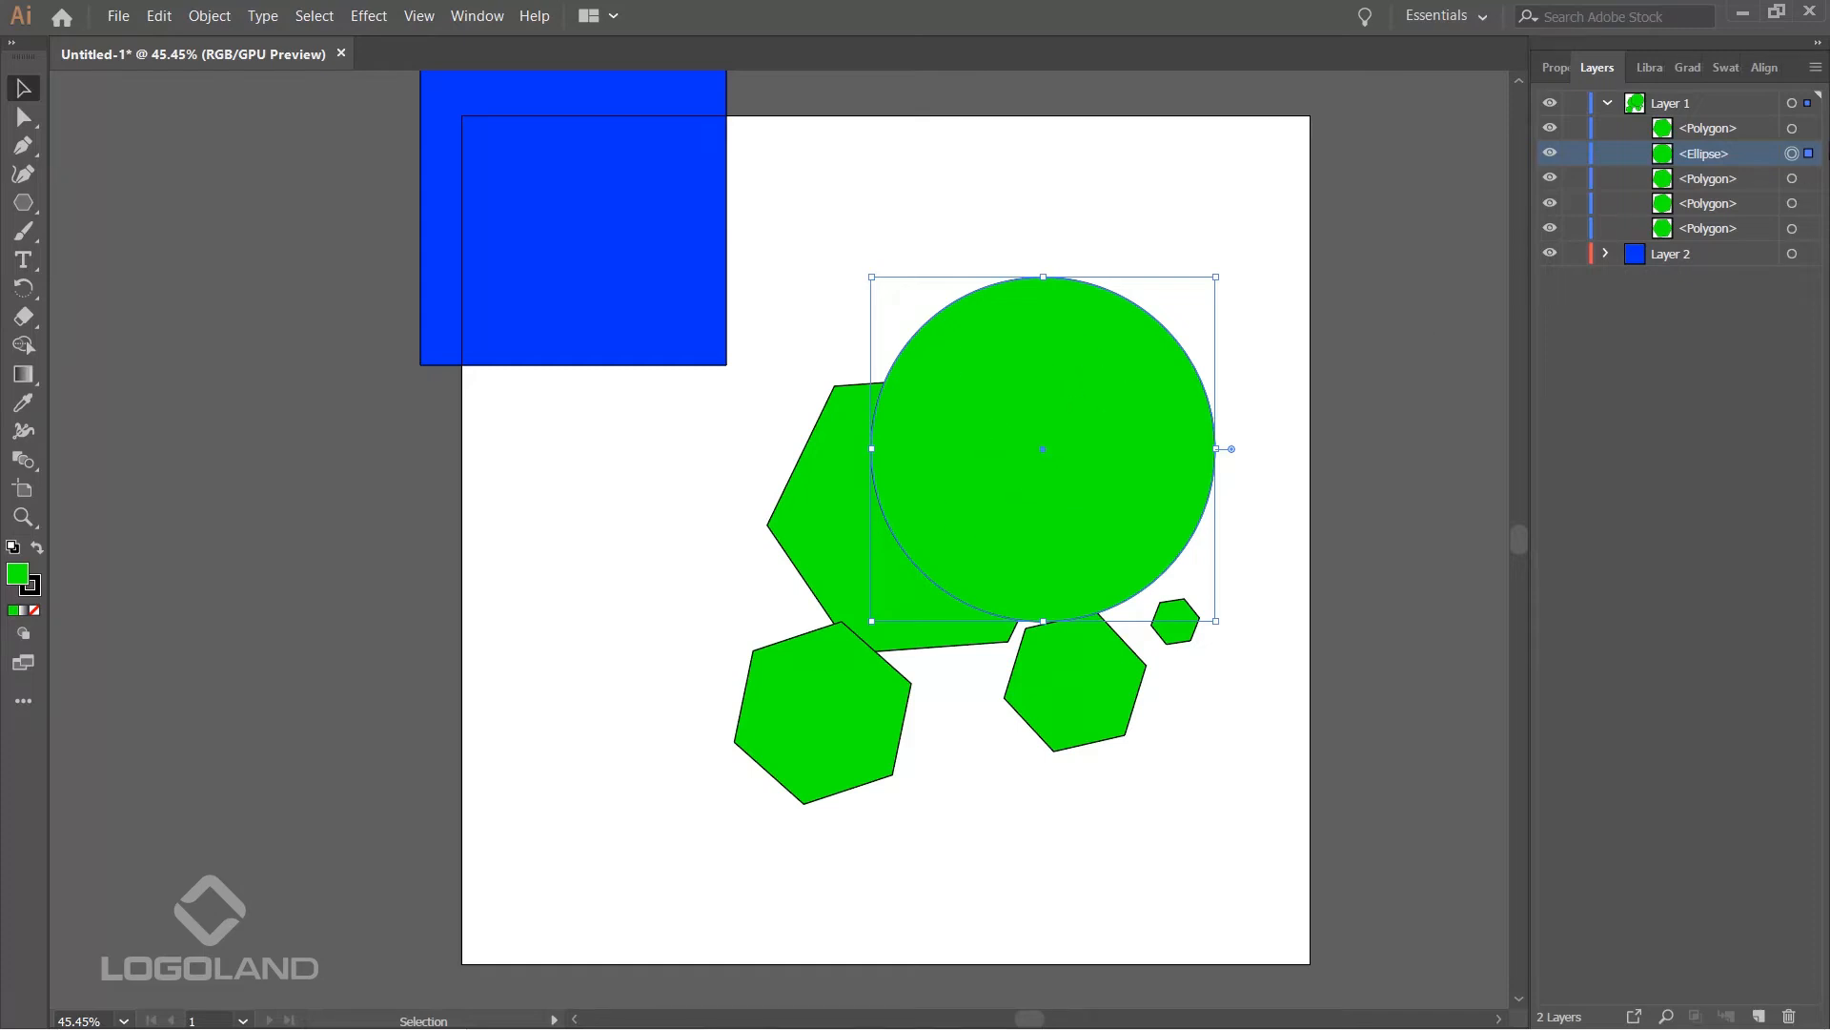
{"action": "left_click", "coordinate": [1549, 155]}
{"action": "left_click", "coordinate": [1549, 154]}
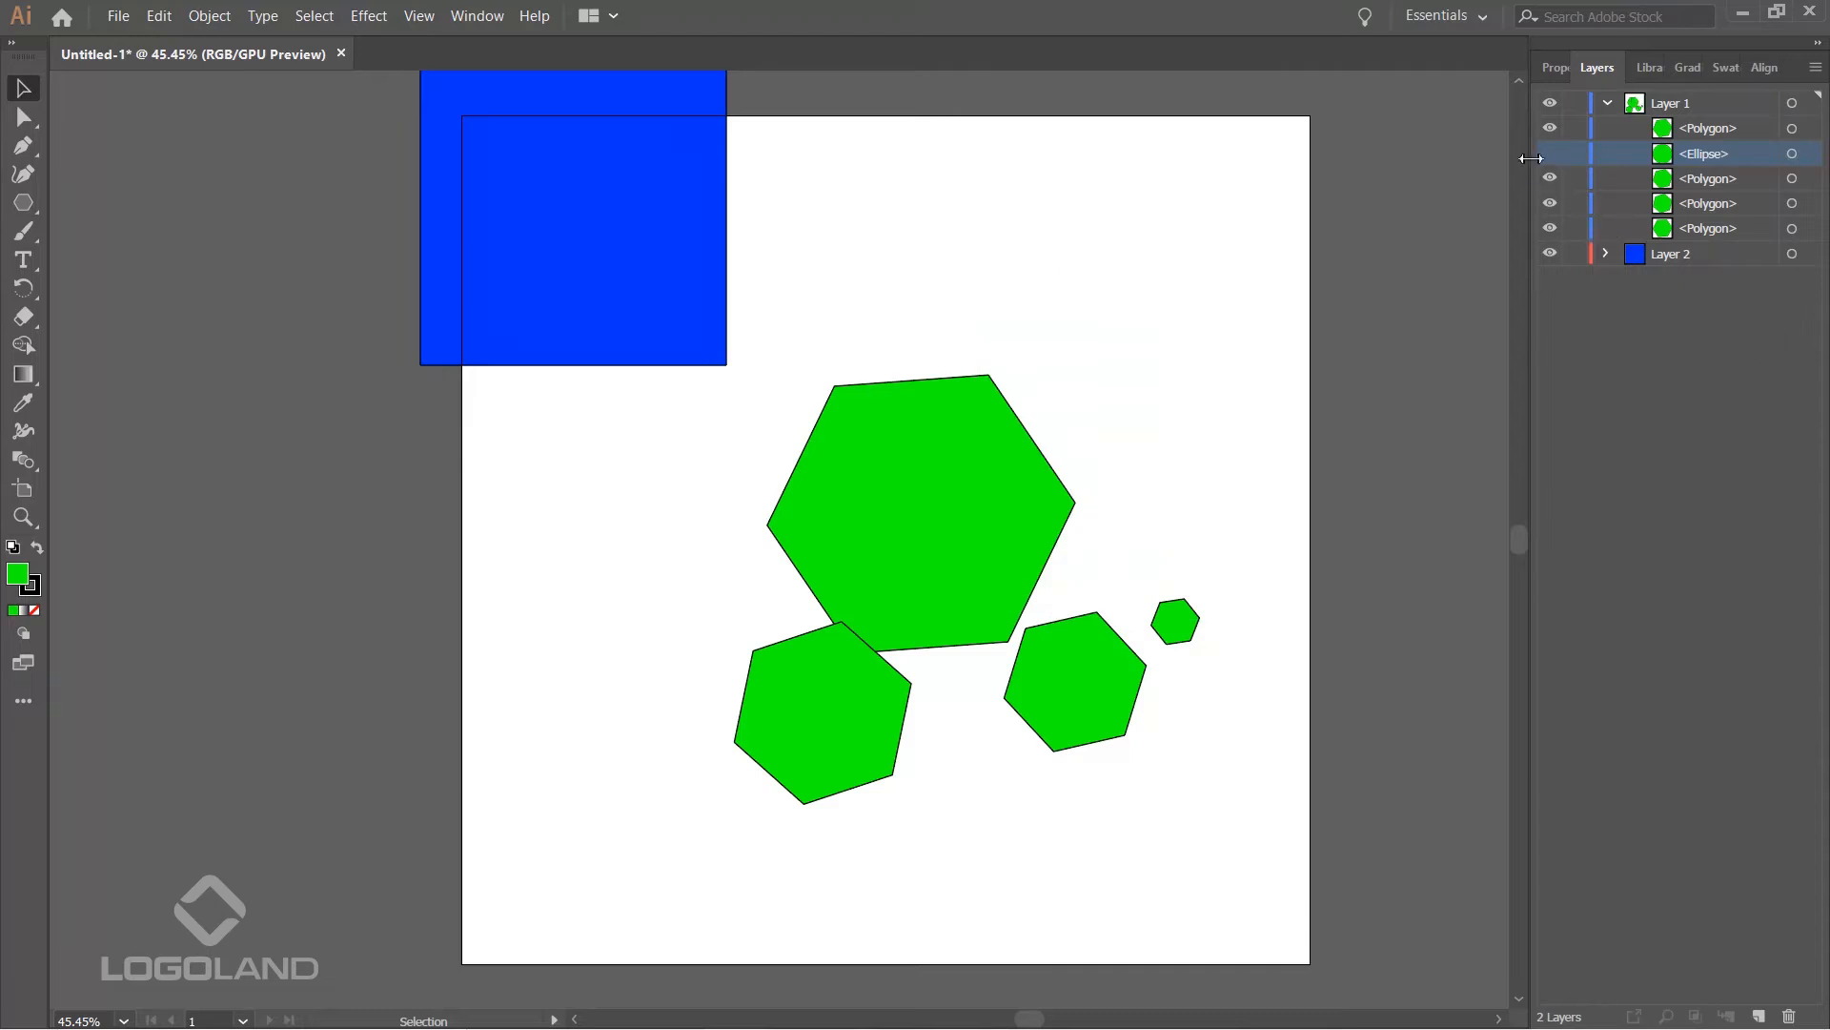
{"action": "left_click", "coordinate": [1550, 155]}
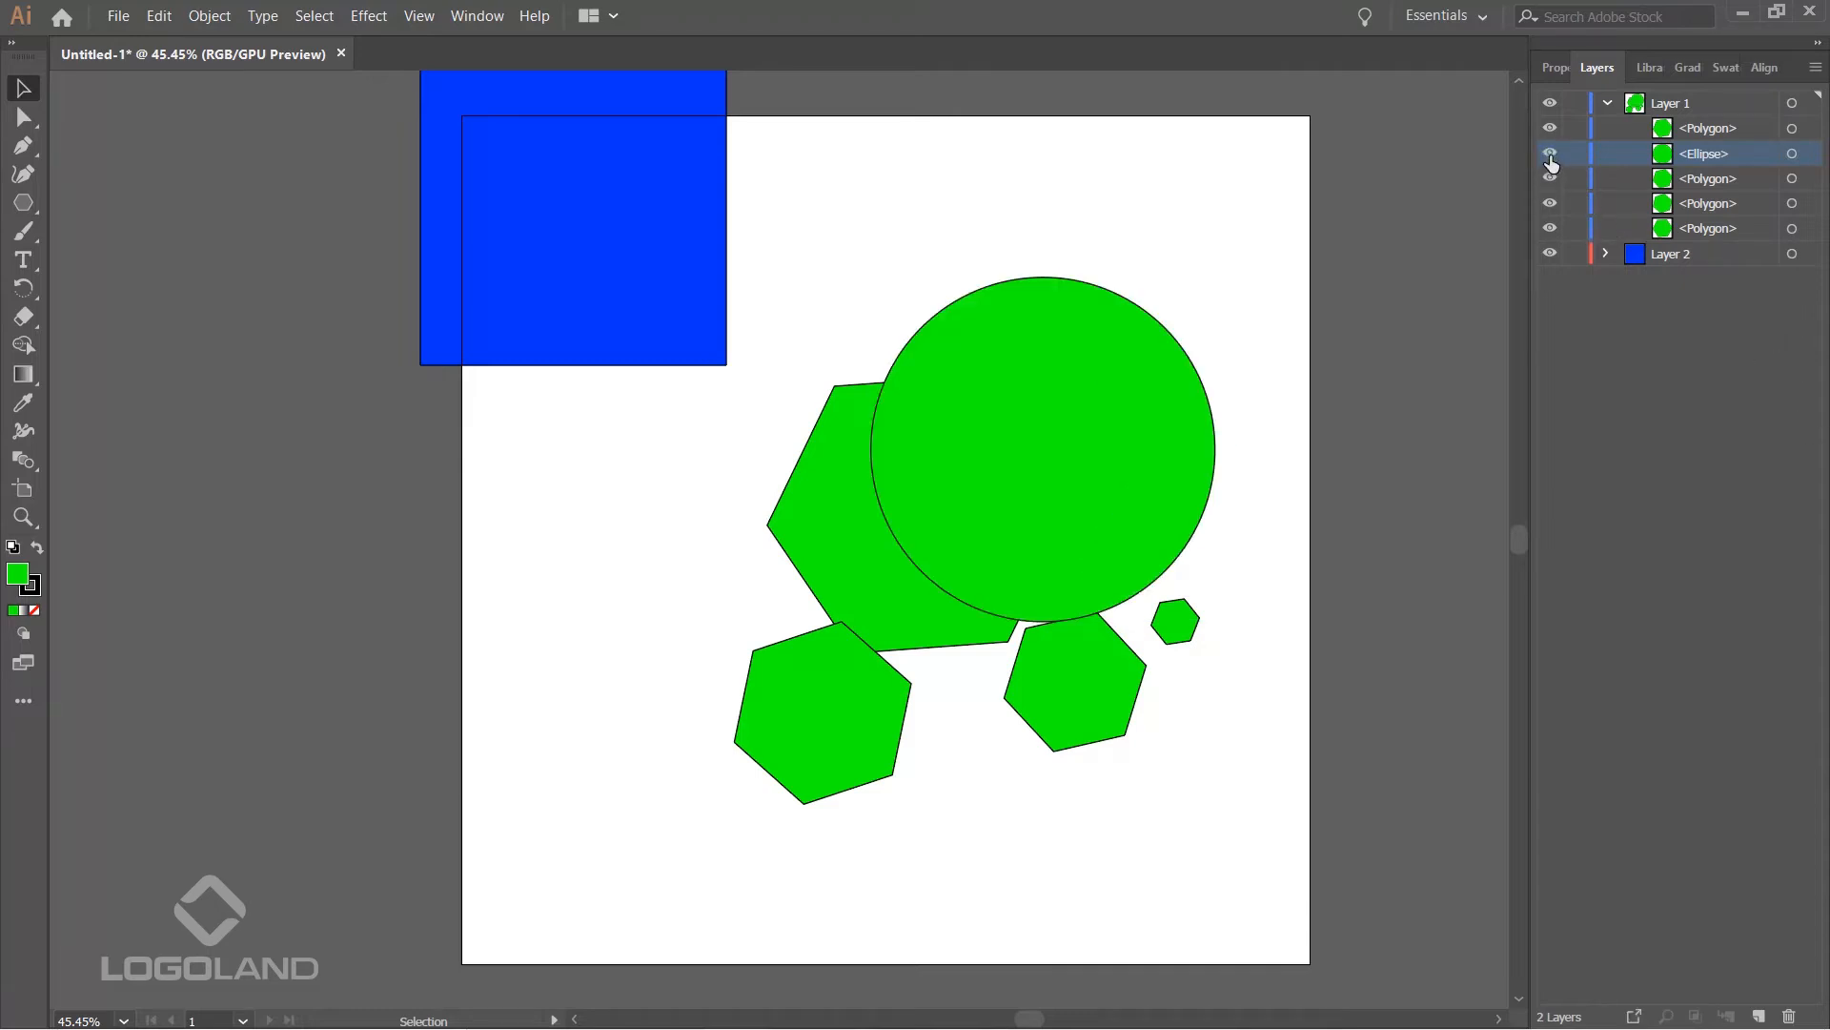
{"action": "left_click", "coordinate": [1550, 155]}
{"action": "left_click", "coordinate": [1550, 154]}
{"action": "left_click", "coordinate": [1550, 254]}
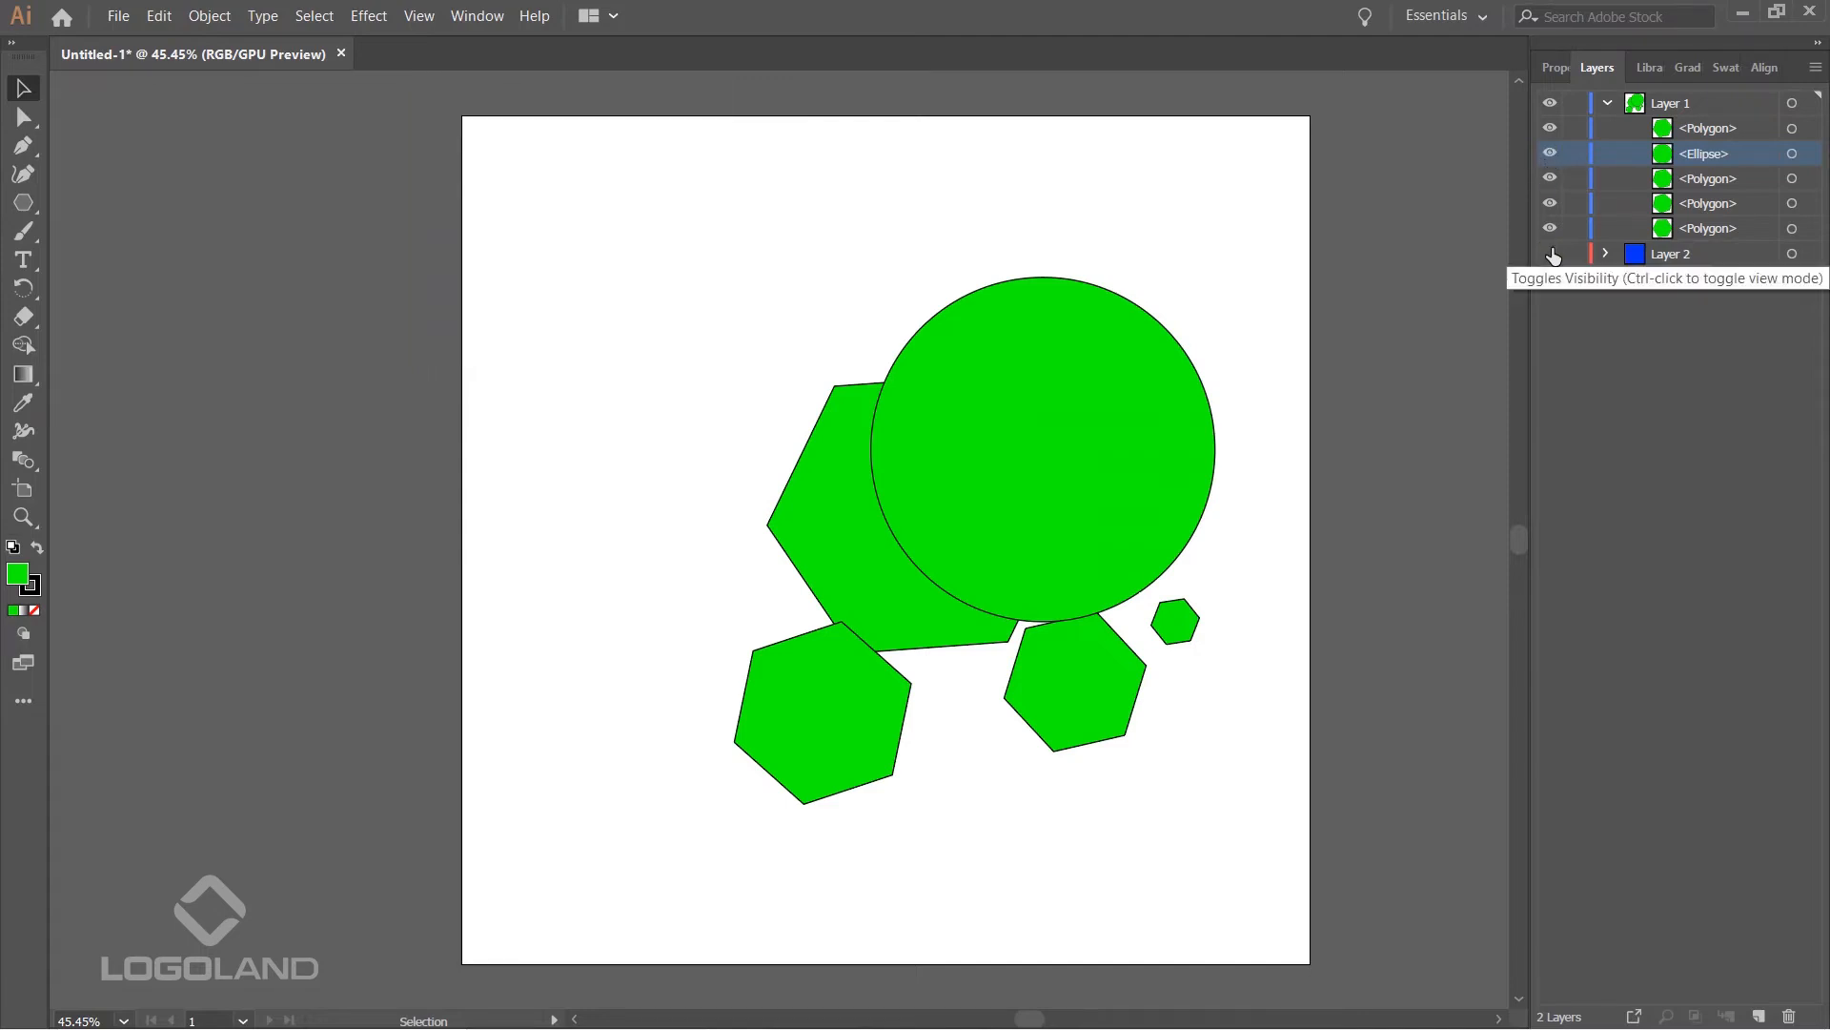
{"action": "left_click", "coordinate": [1550, 253]}
- Hide and reshow Layer 1 repeatedly, both collapsed and expanded, leaving it visible and collapsed
{"action": "left_click", "coordinate": [1605, 102]}
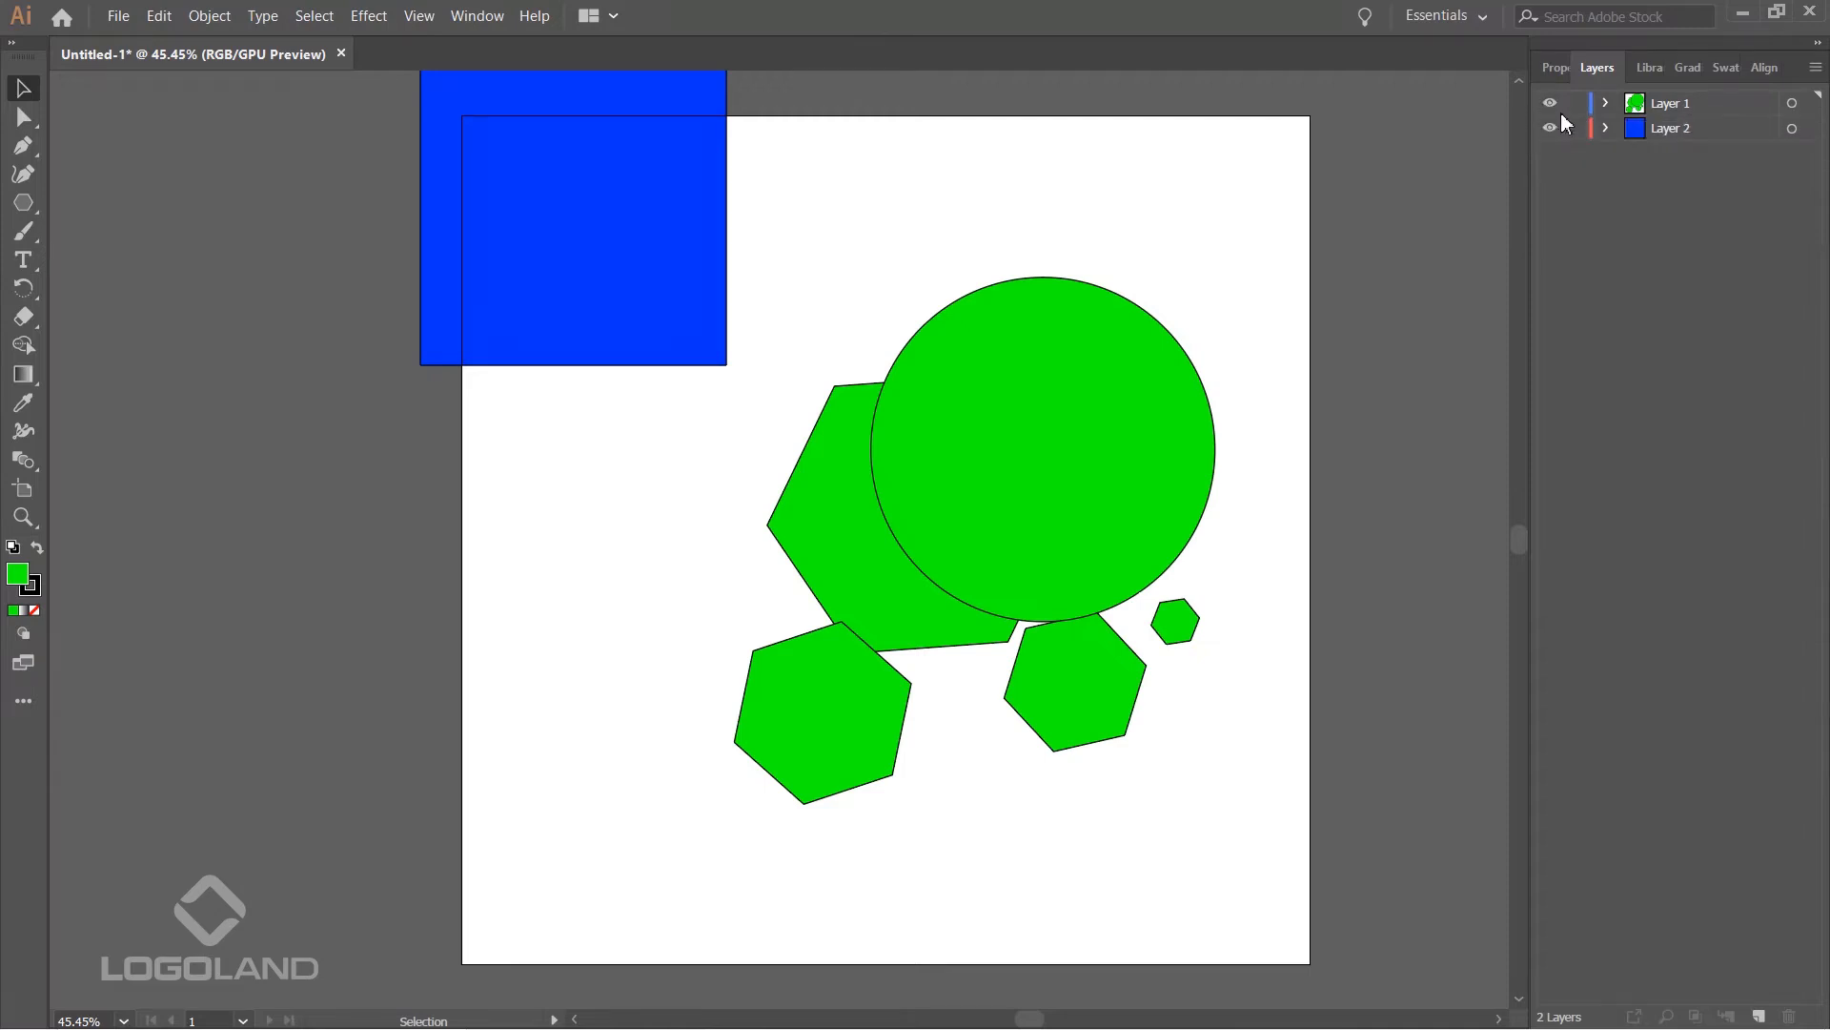
{"action": "left_click", "coordinate": [1550, 104]}
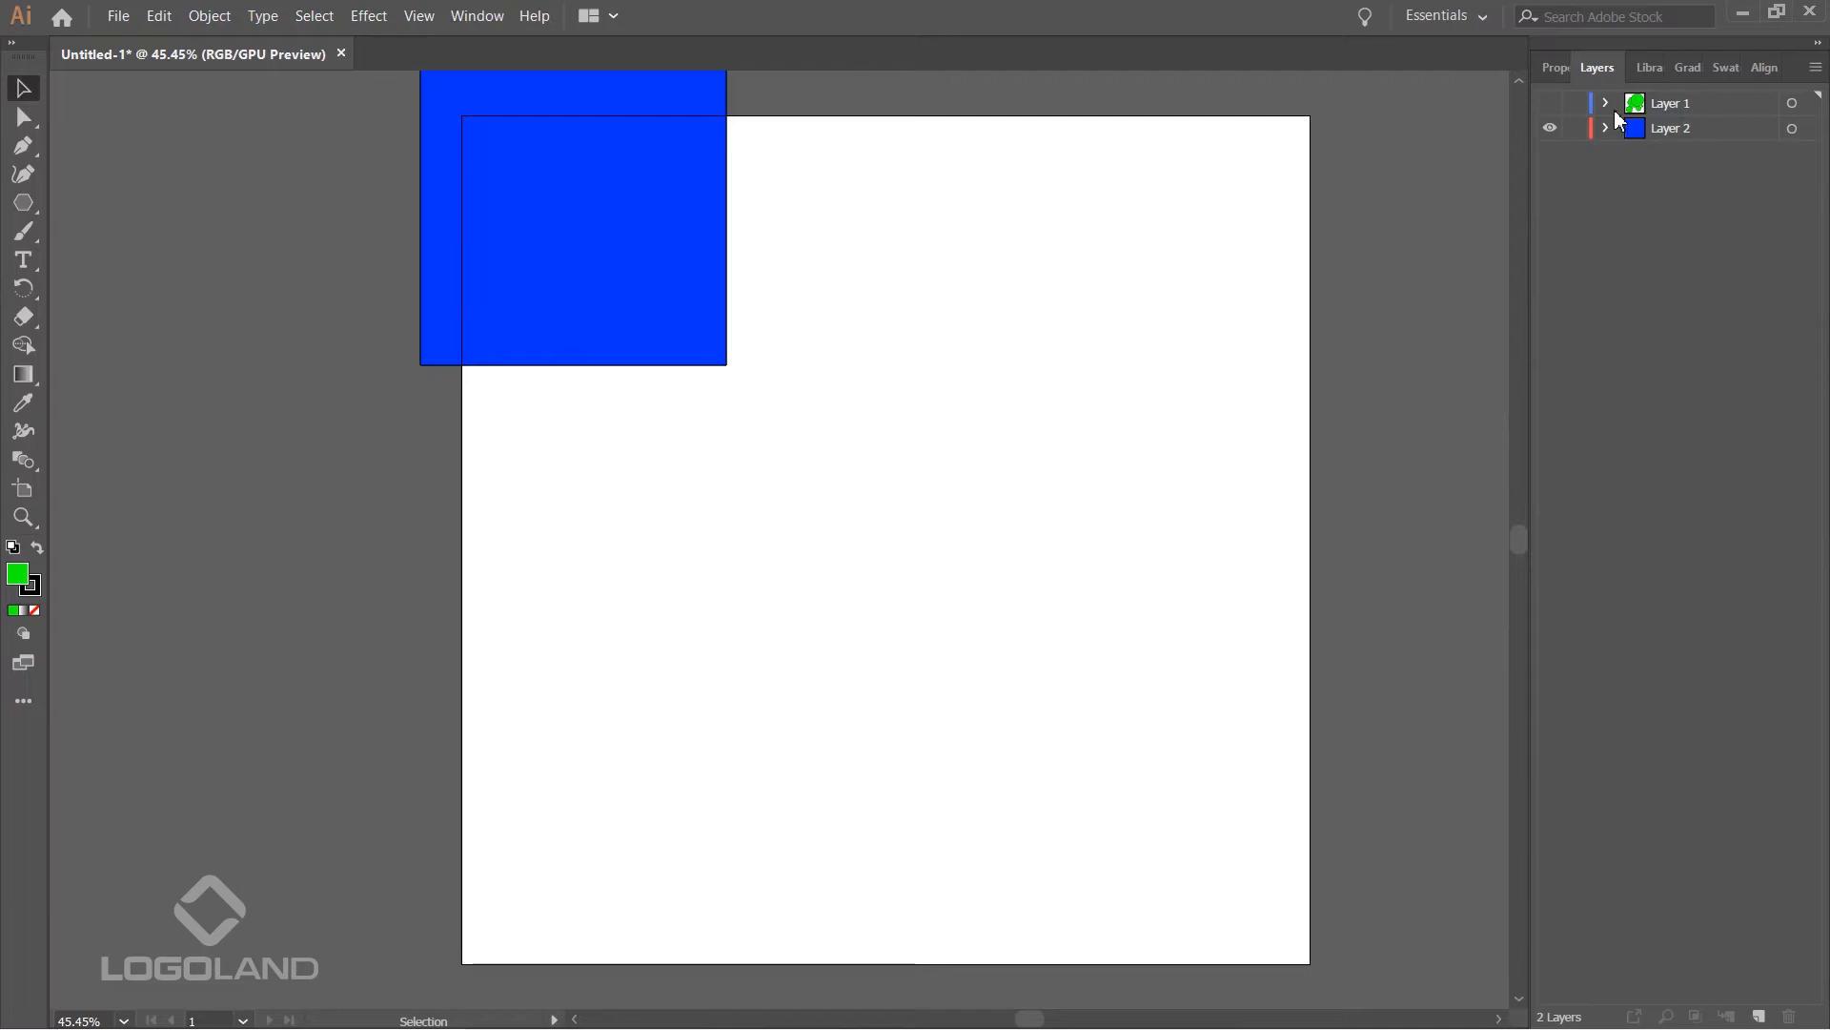
{"action": "left_click", "coordinate": [1606, 102]}
{"action": "left_click", "coordinate": [1550, 103]}
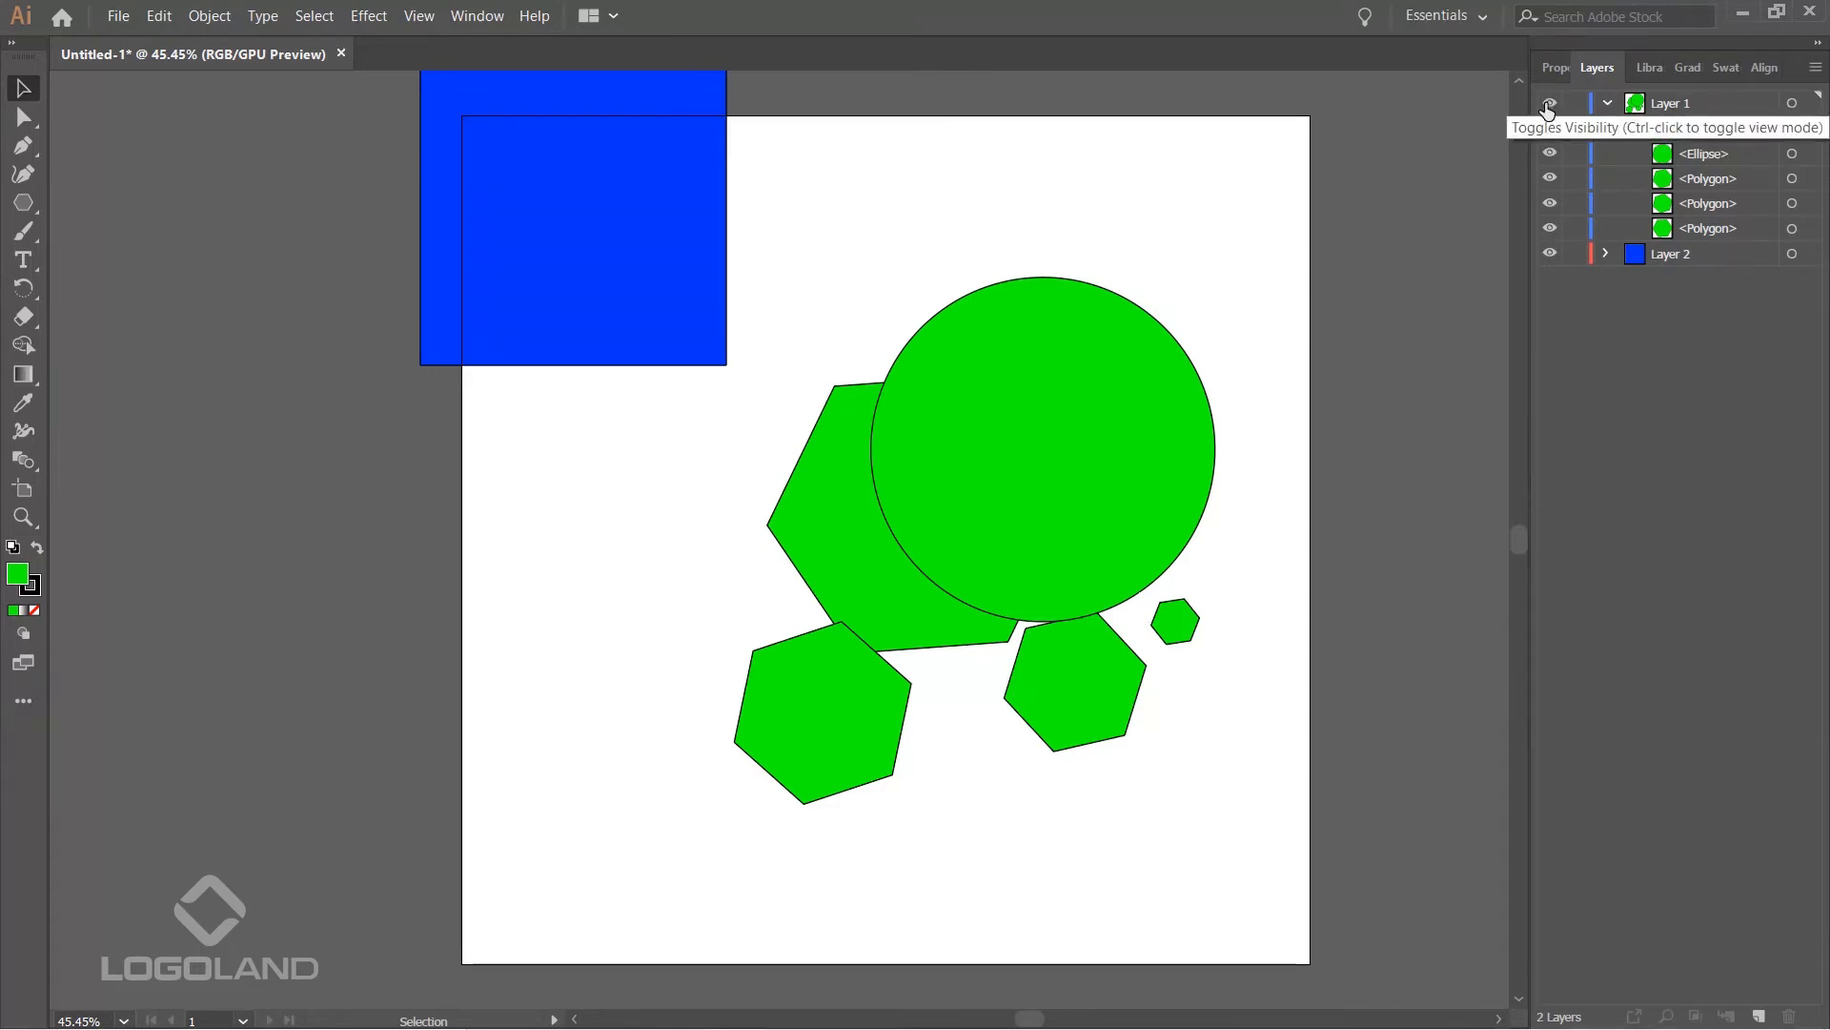
{"action": "left_click", "coordinate": [1549, 105]}
{"action": "left_click", "coordinate": [1549, 105]}
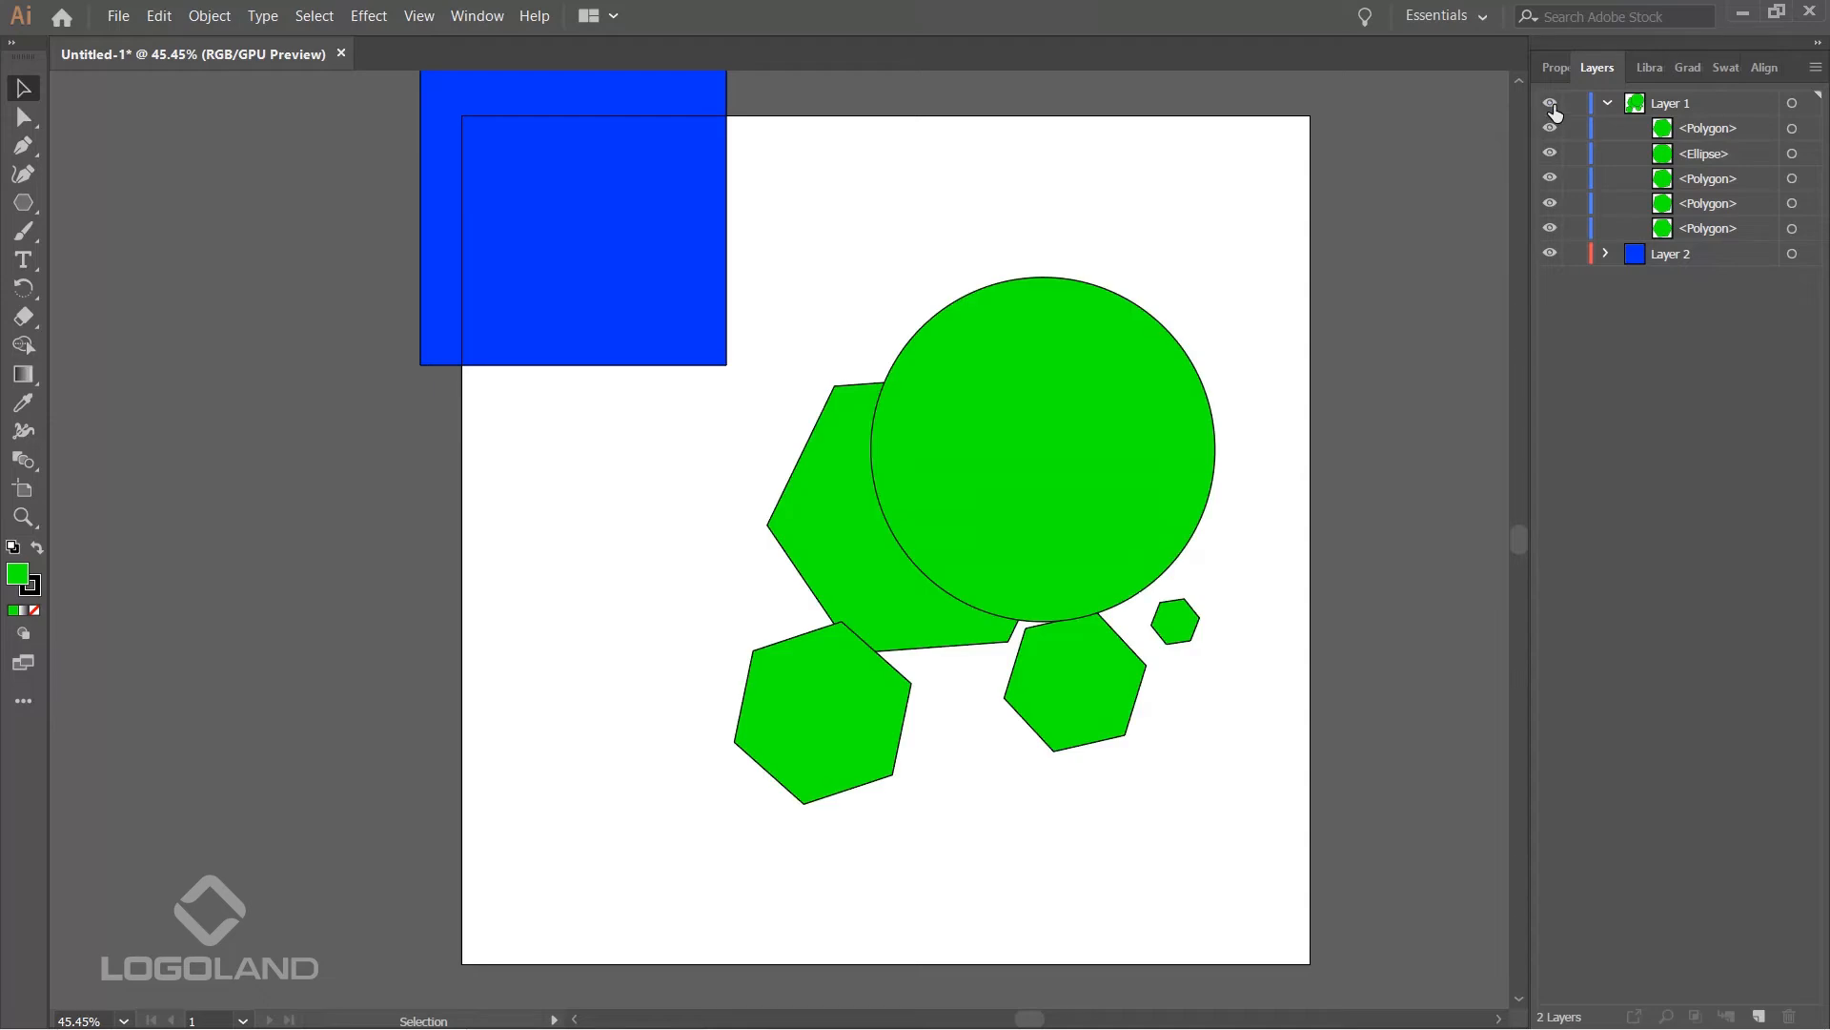
{"action": "left_click", "coordinate": [1551, 105]}
{"action": "left_click", "coordinate": [1551, 105]}
{"action": "left_click", "coordinate": [1551, 105]}
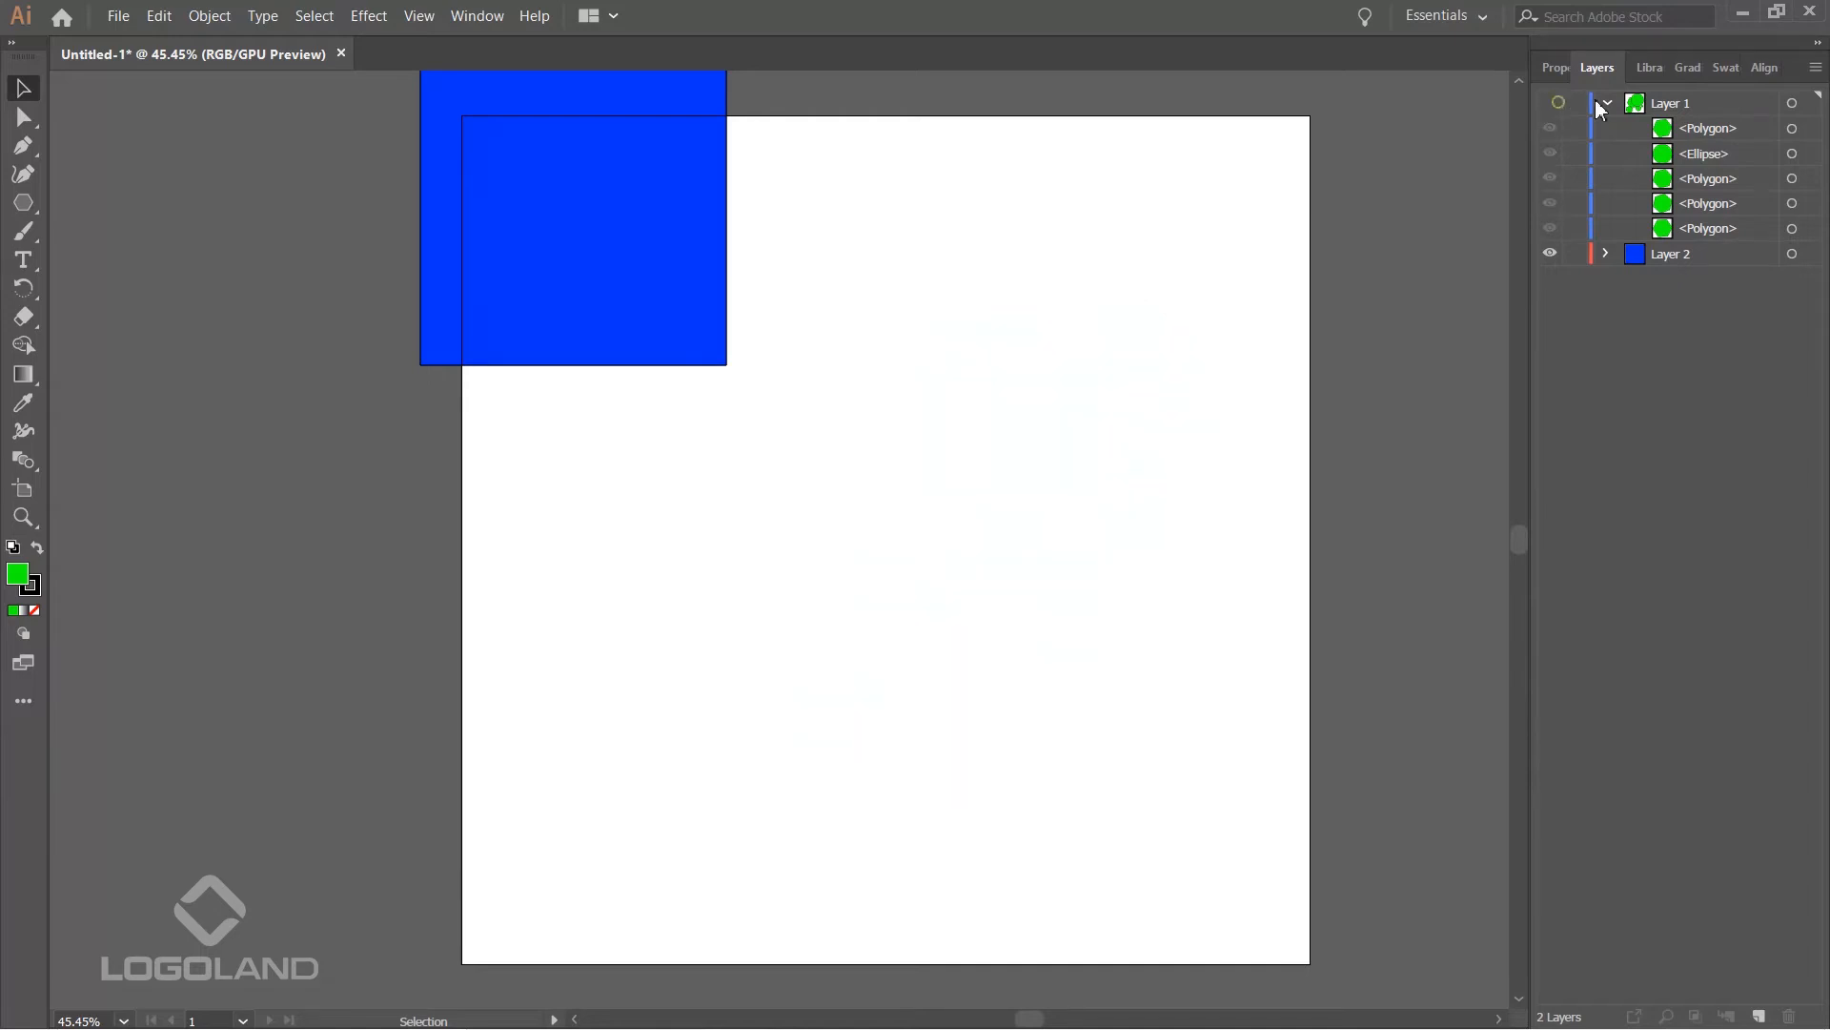
{"action": "left_click", "coordinate": [1607, 102]}
{"action": "left_click", "coordinate": [1551, 105]}
{"action": "left_click", "coordinate": [1552, 105]}
{"action": "left_click", "coordinate": [1551, 105]}
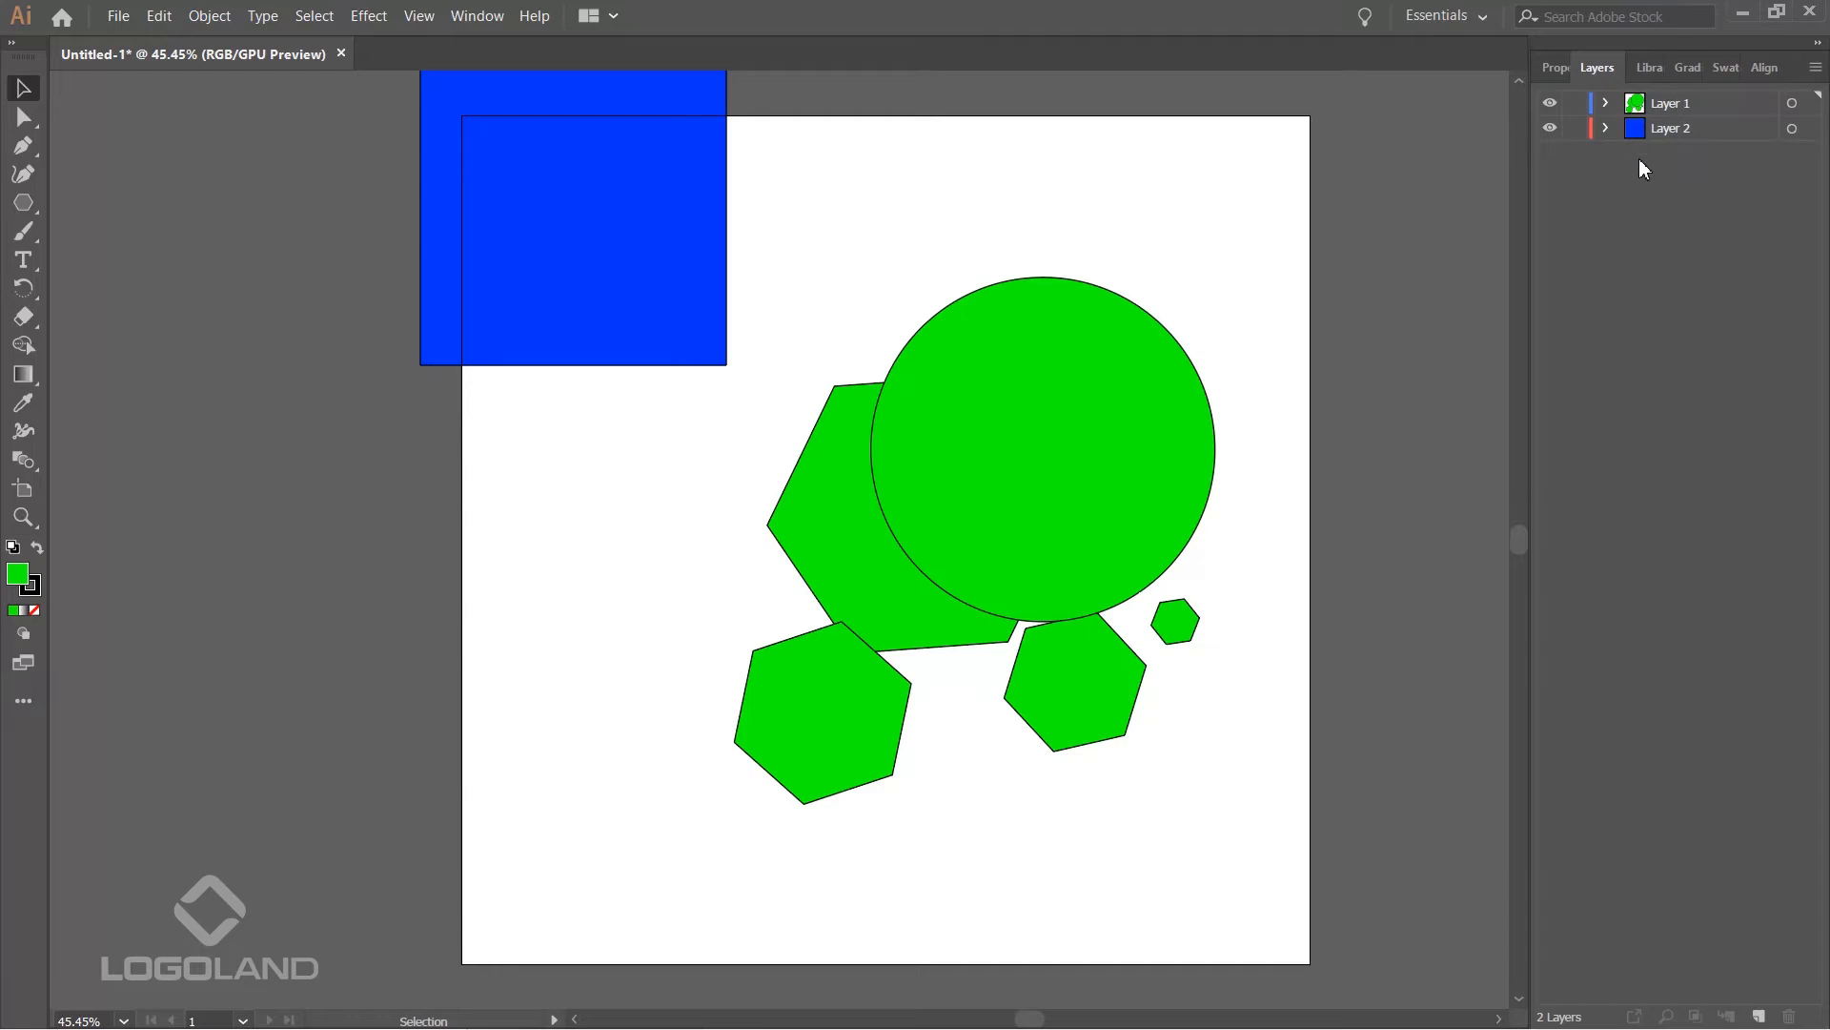
- Separate the circle from the large hexagon and place the blue square partly behind the circle at the artboard's left edge, leaving Layer 1 collapsed
{"action": "left_click", "coordinate": [1606, 103]}
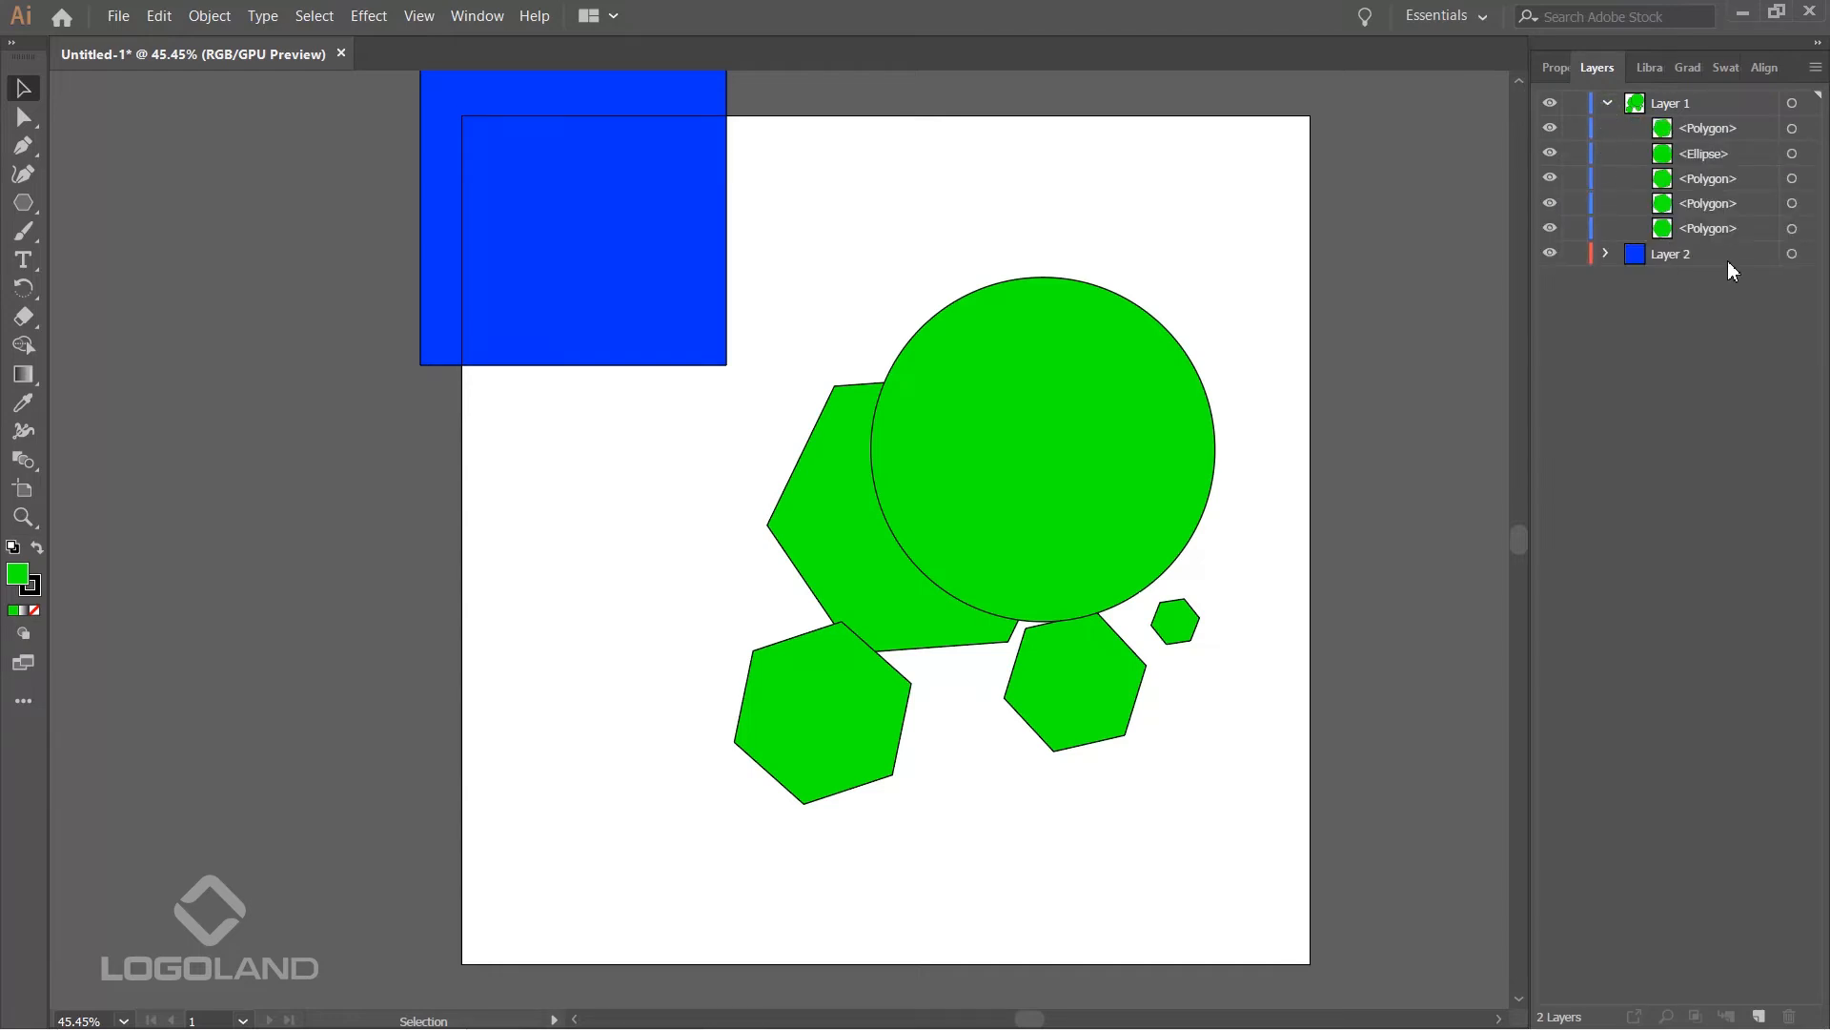
{"action": "mouse_move", "coordinate": [1721, 228]}
{"action": "left_mouse_down"}
{"action": "mouse_move", "coordinate": [1714, 206]}
{"action": "mouse_move", "coordinate": [1713, 239]}
{"action": "left_mouse_up"}
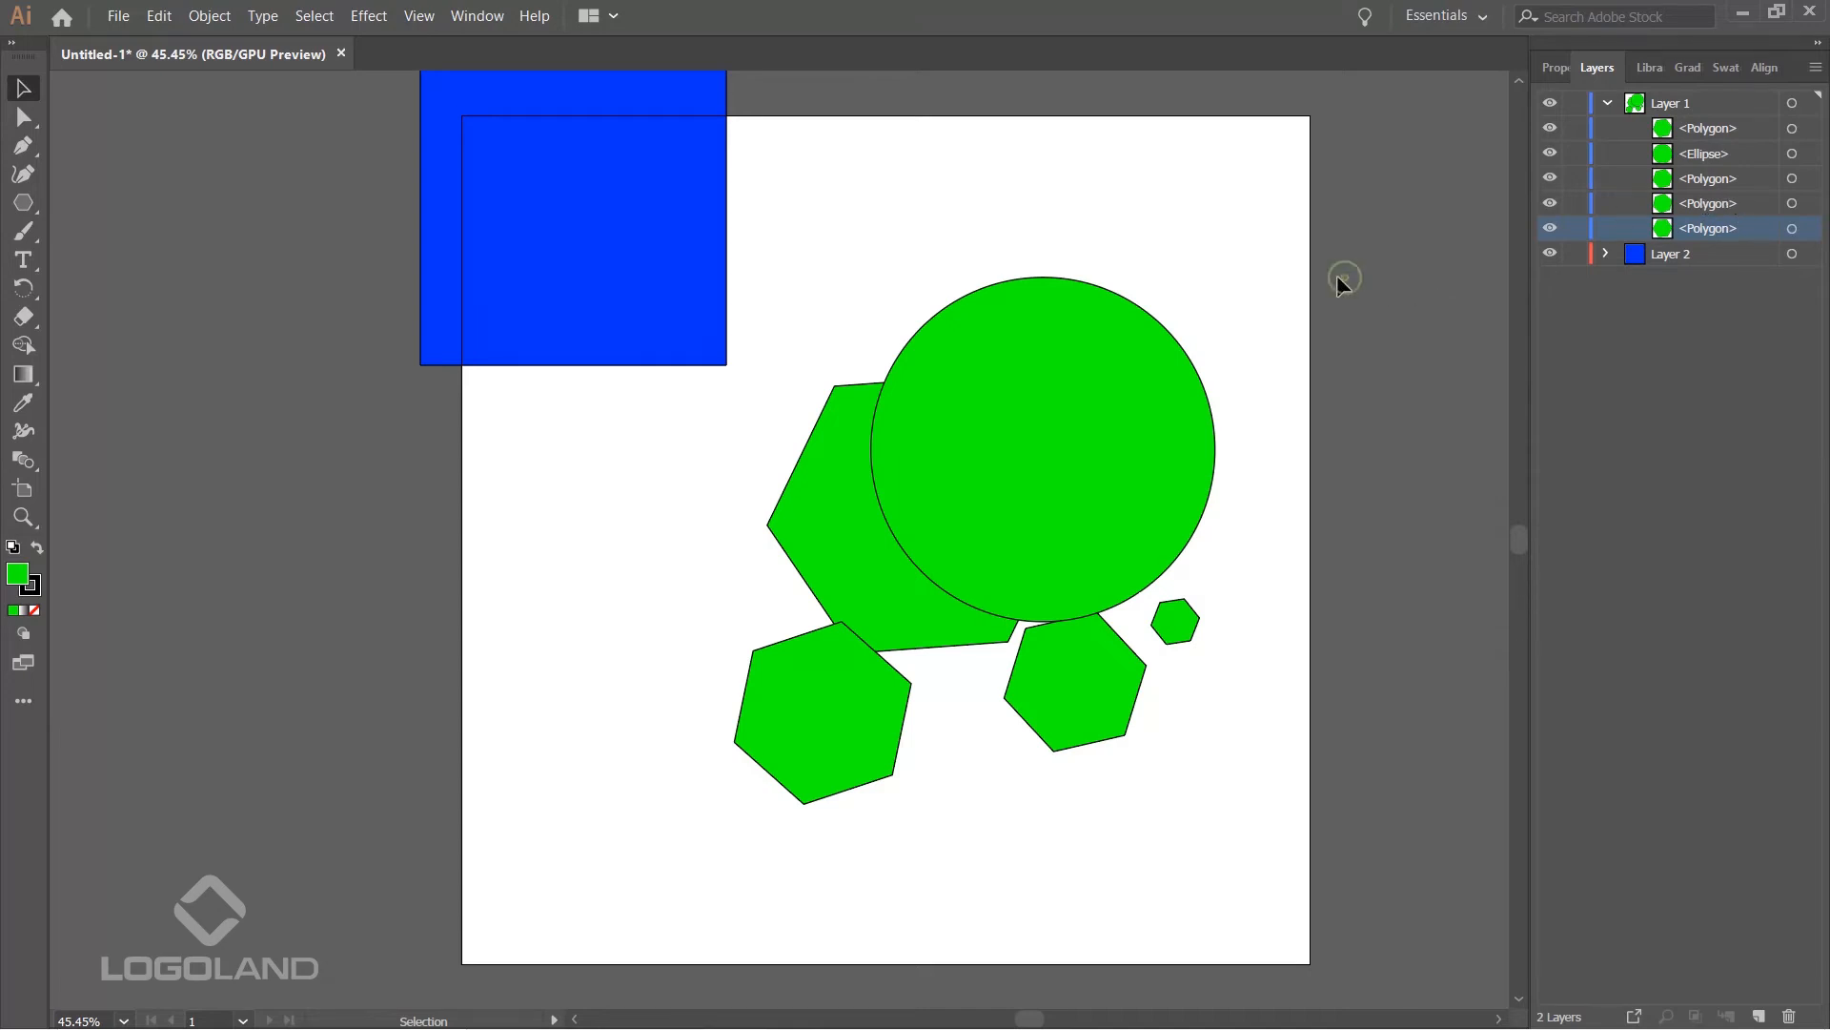
{"action": "left_click_drag", "start_coordinate": [633, 257], "coordinate": [327, 431]}
{"action": "left_click", "coordinate": [561, 350]}
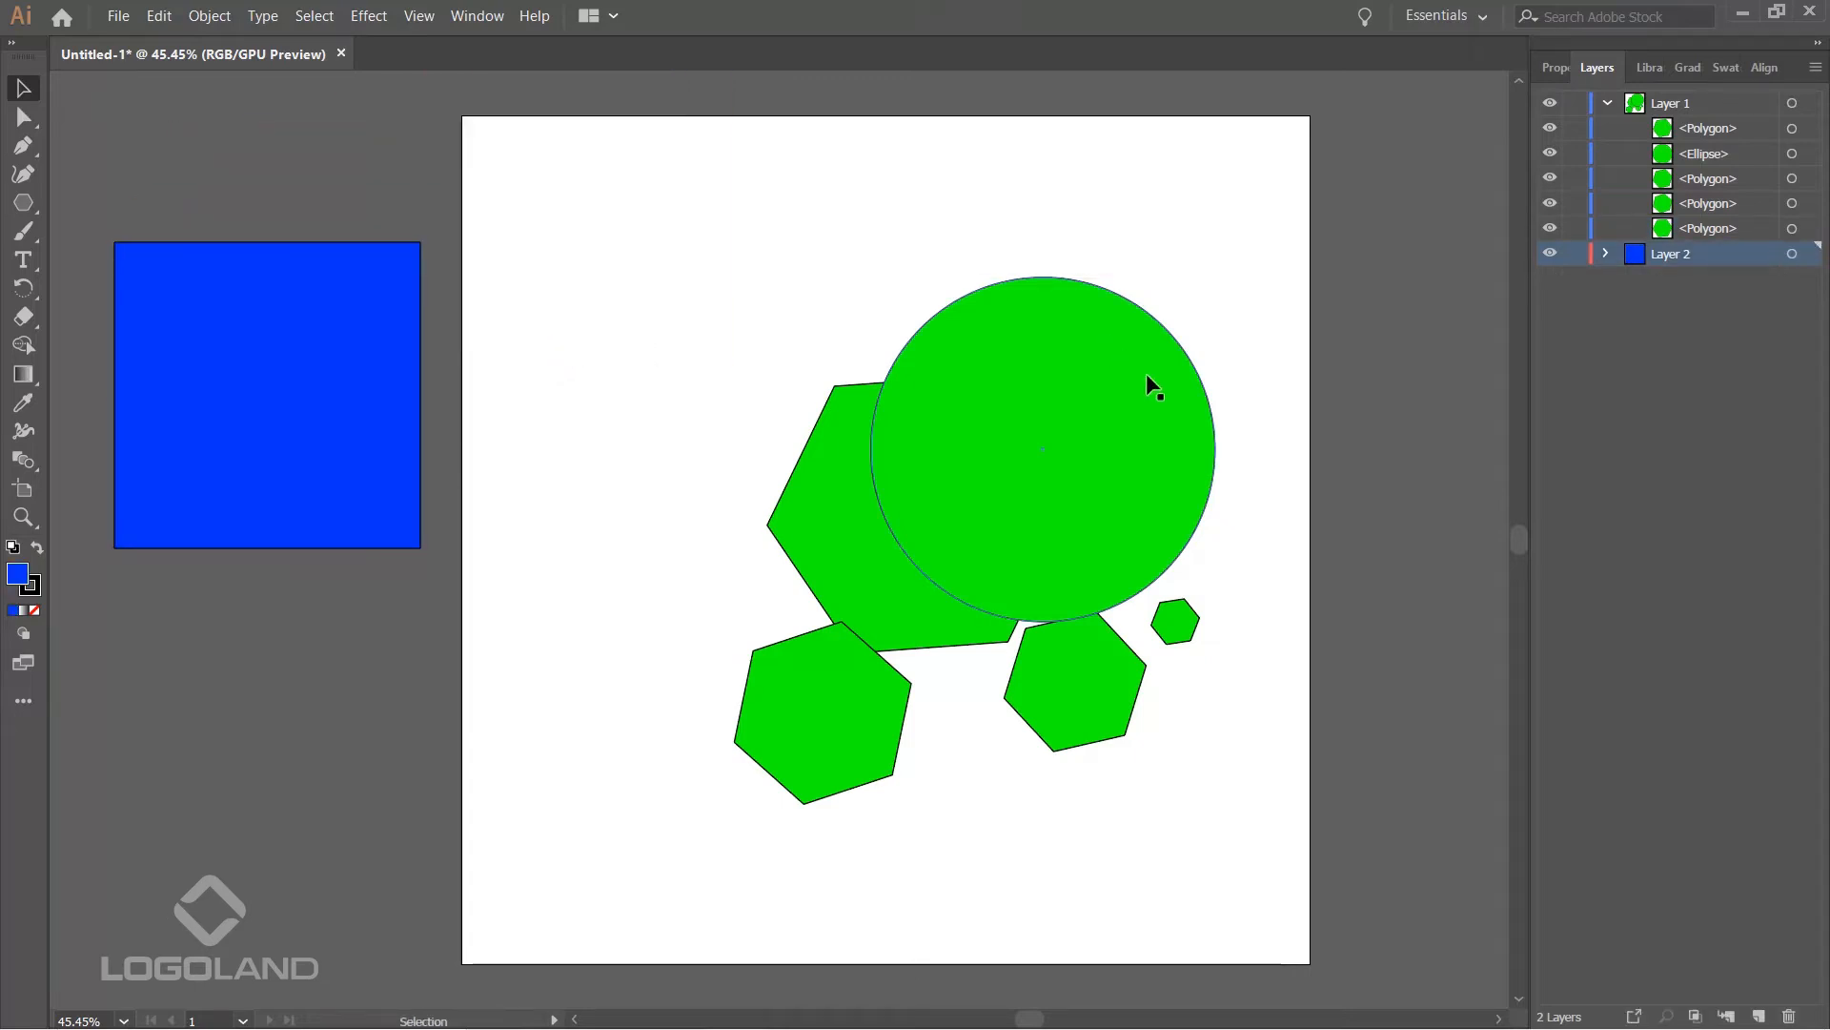
{"action": "left_click_drag", "start_coordinate": [1106, 460], "coordinate": [639, 285]}
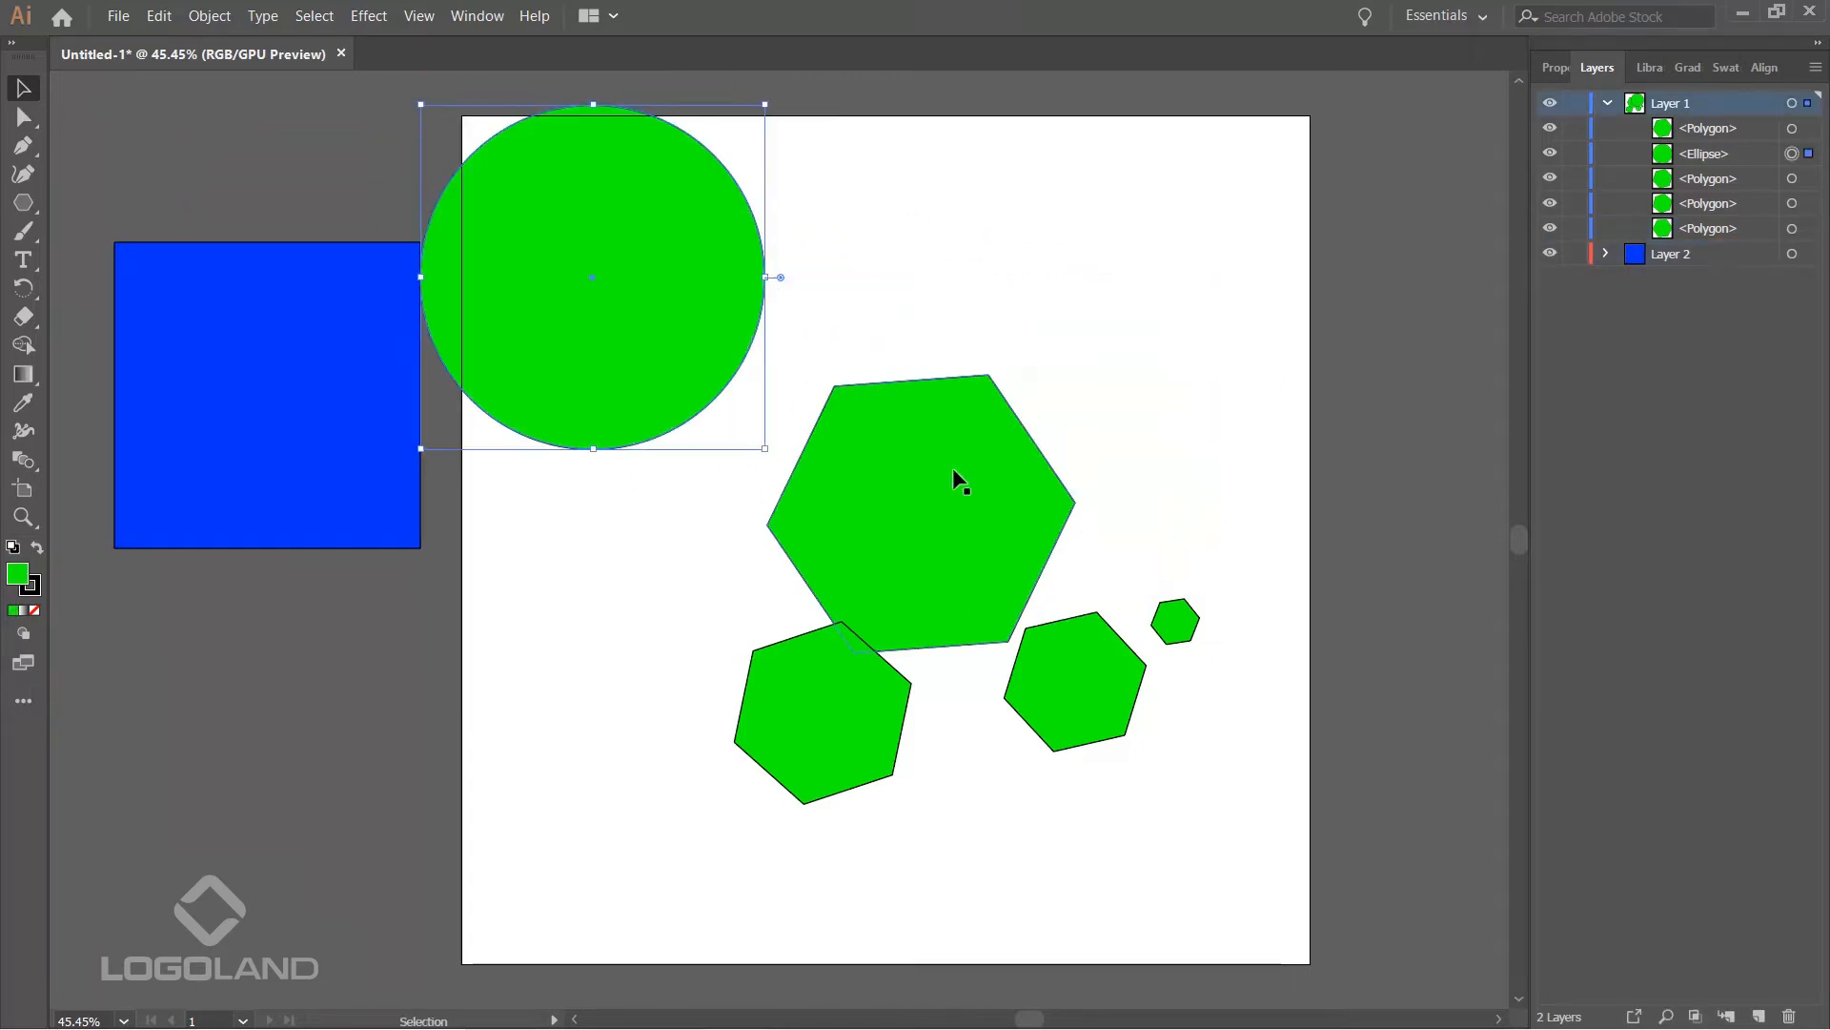
{"action": "left_click_drag", "start_coordinate": [952, 467], "coordinate": [1029, 417]}
{"action": "left_click_drag", "start_coordinate": [592, 339], "coordinate": [670, 435]}
{"action": "left_click_drag", "start_coordinate": [314, 400], "coordinate": [586, 574]}
{"action": "left_click", "coordinate": [1161, 231]}
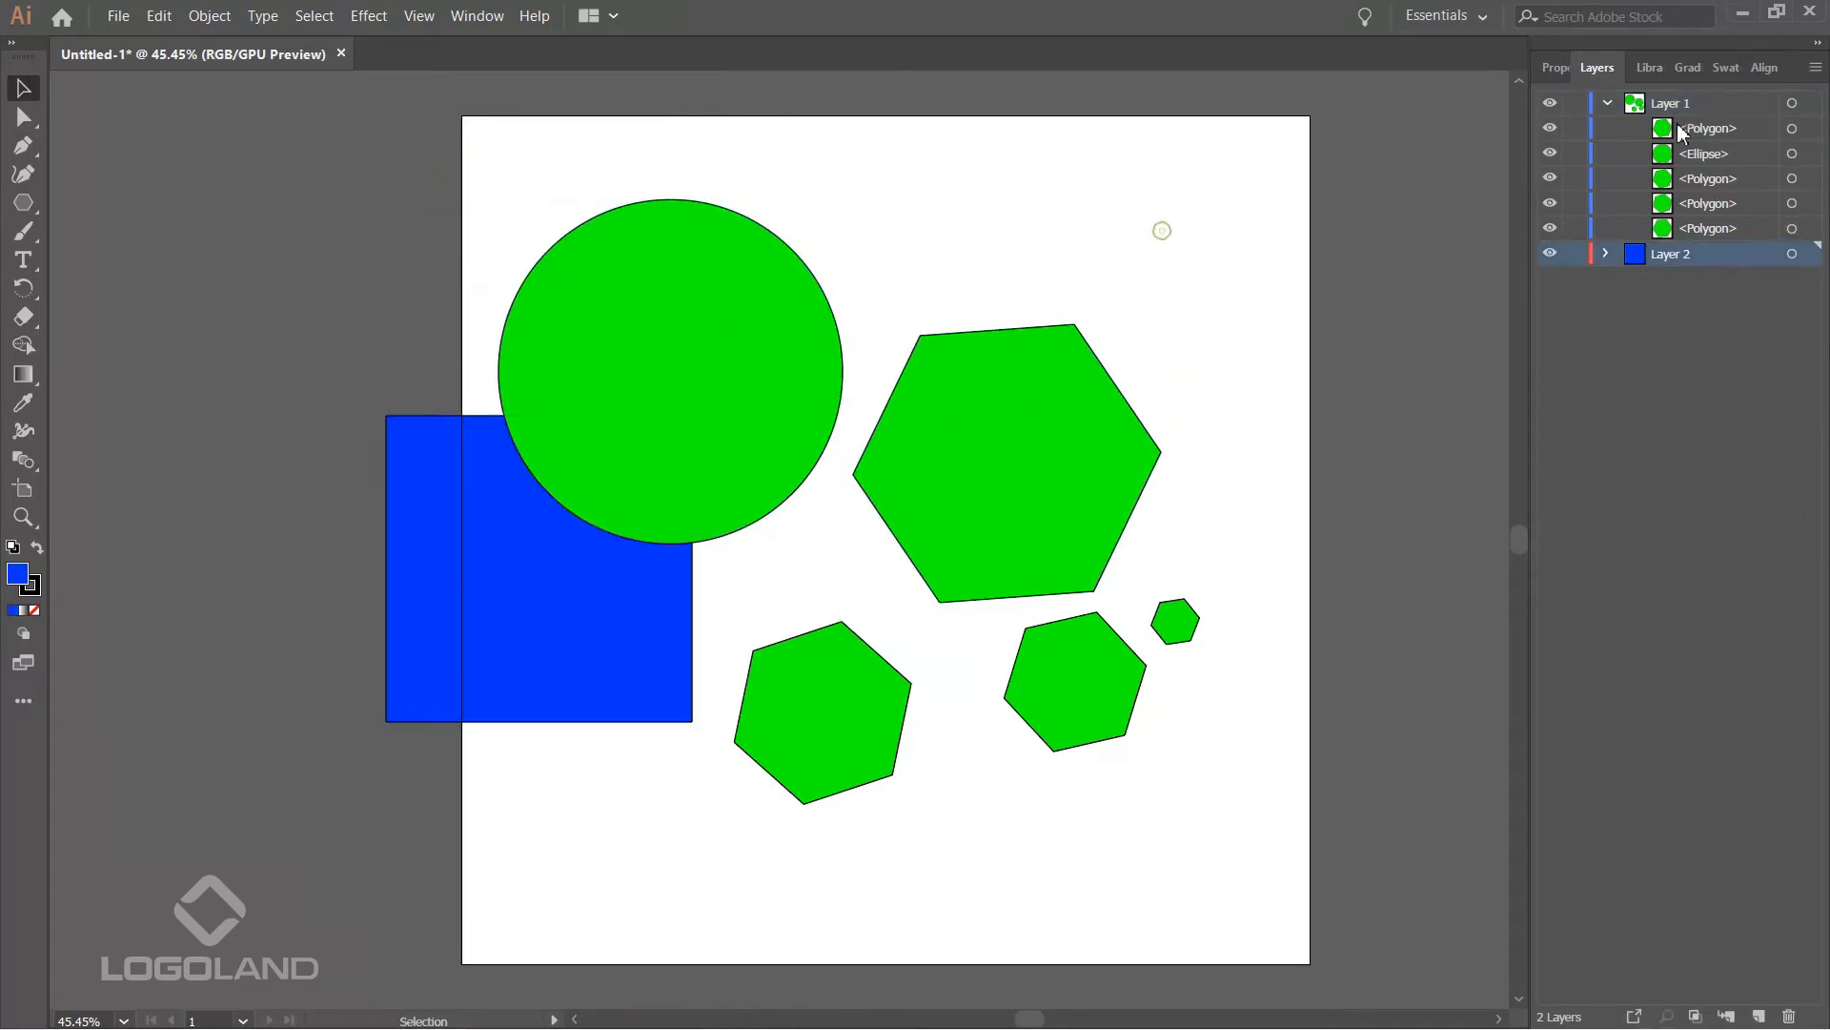
{"action": "left_click", "coordinate": [1608, 103]}
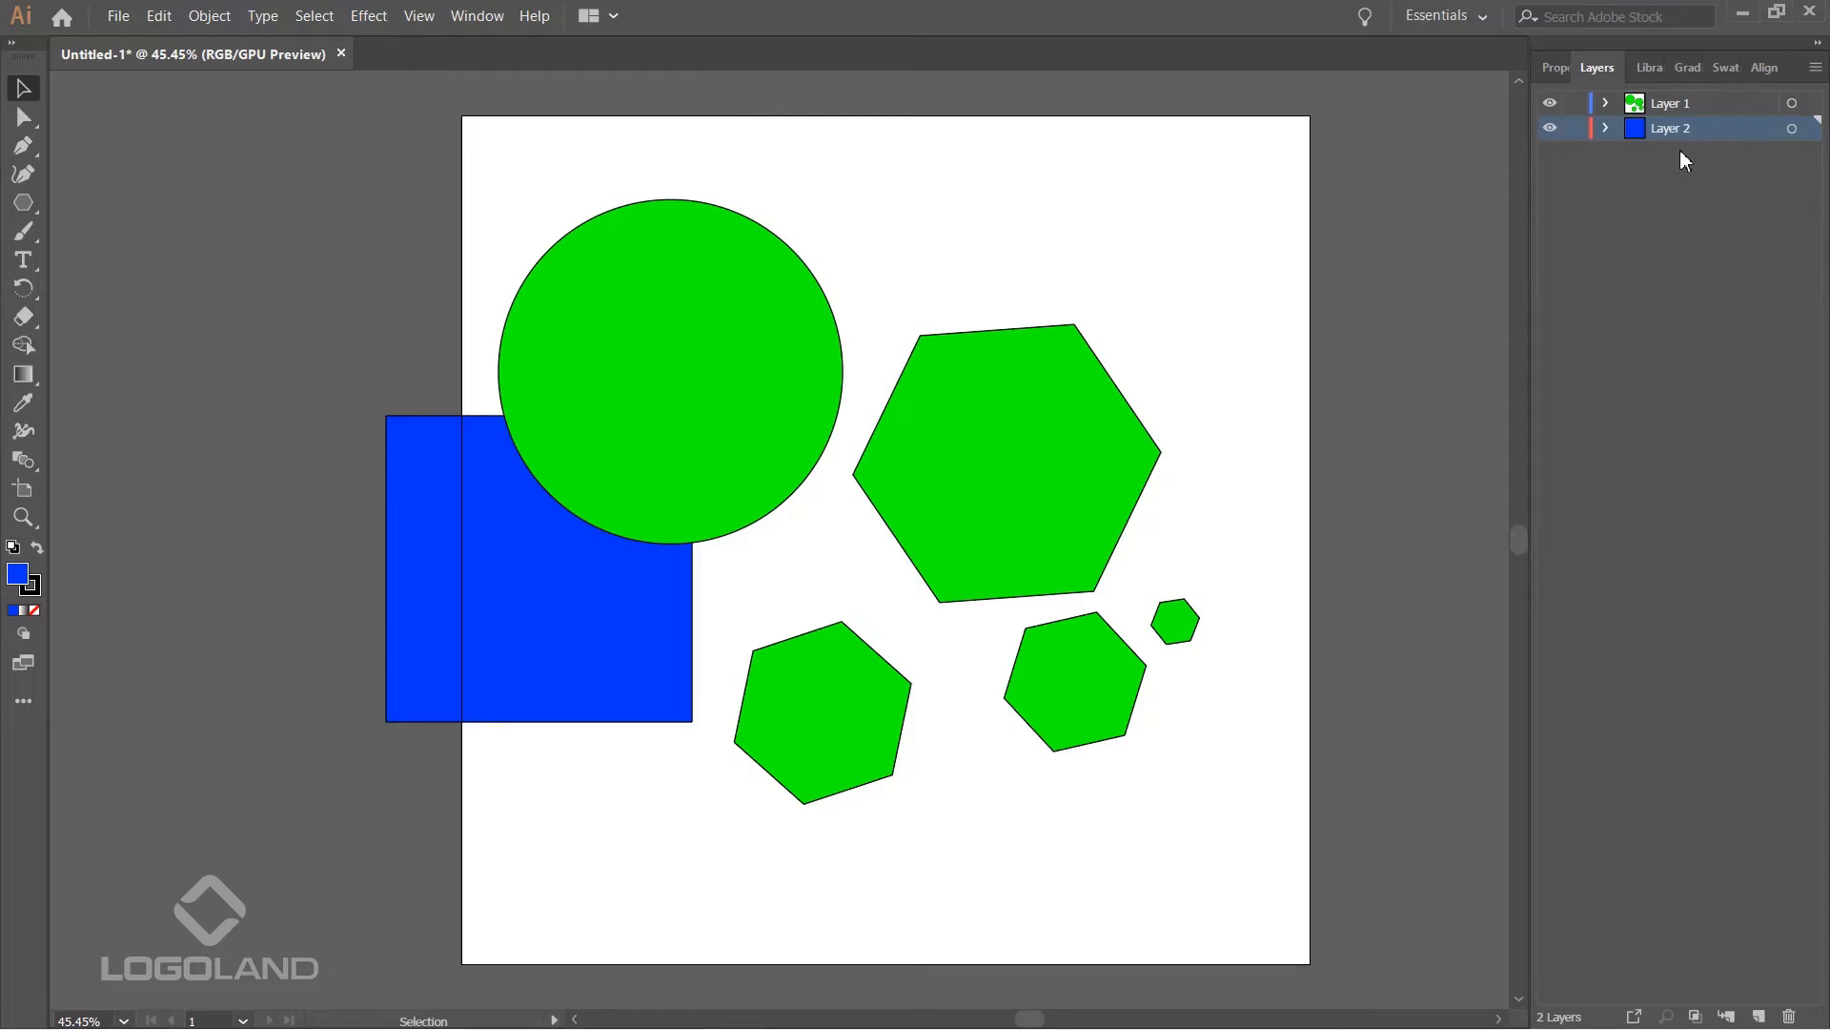
- Review the available cut, copy and paste commands and check which objects they can act on
{"action": "left_click", "coordinate": [160, 19]}
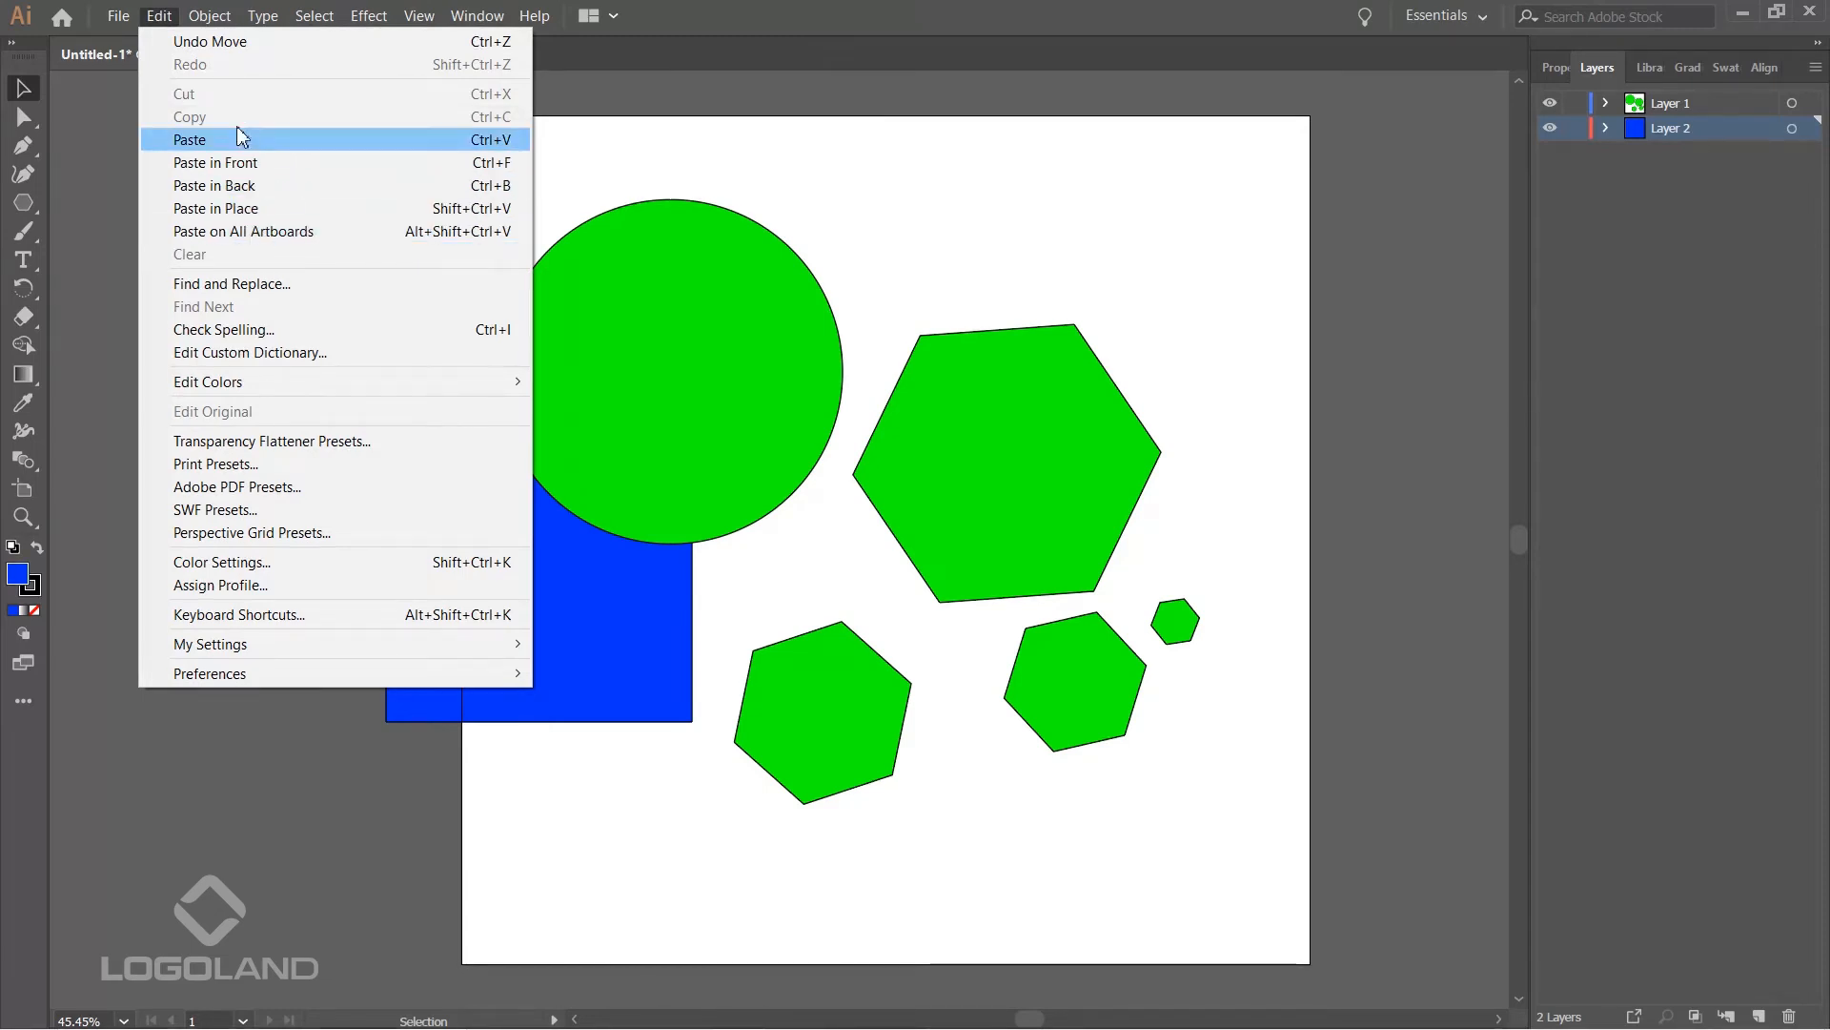
{"action": "key", "text": "Escape"}
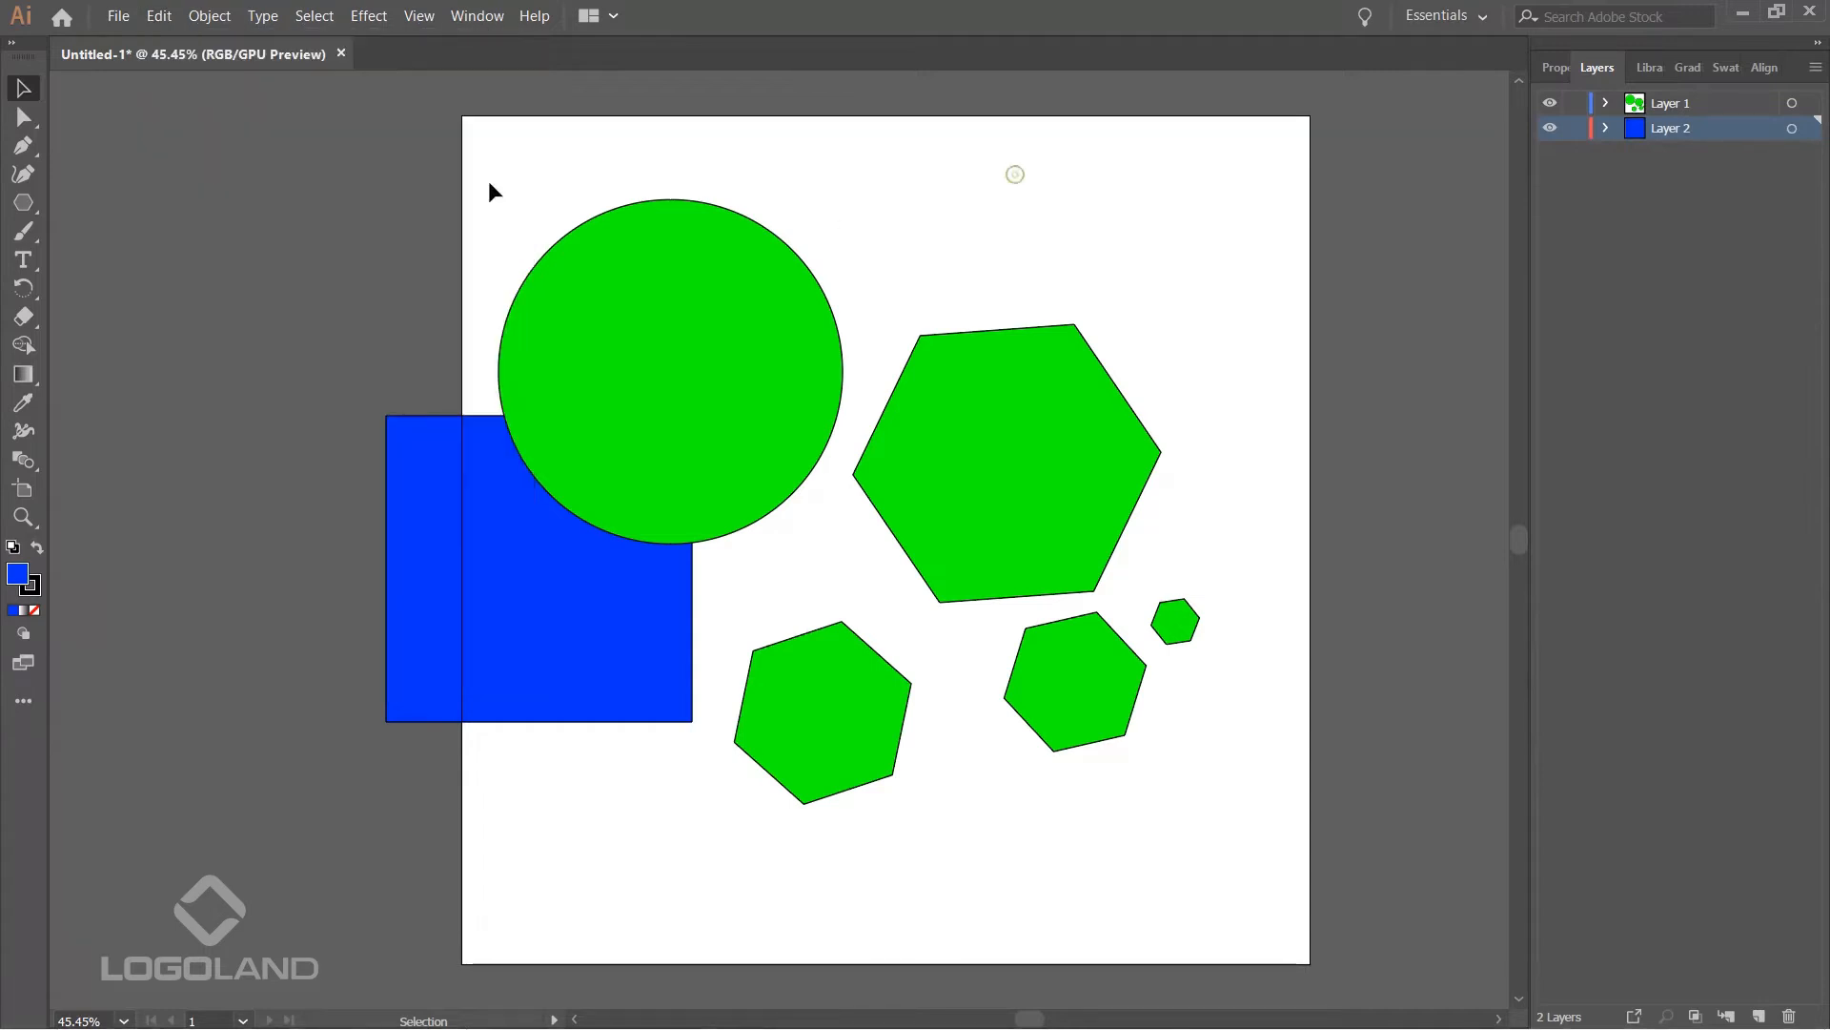
{"action": "left_click", "coordinate": [158, 16]}
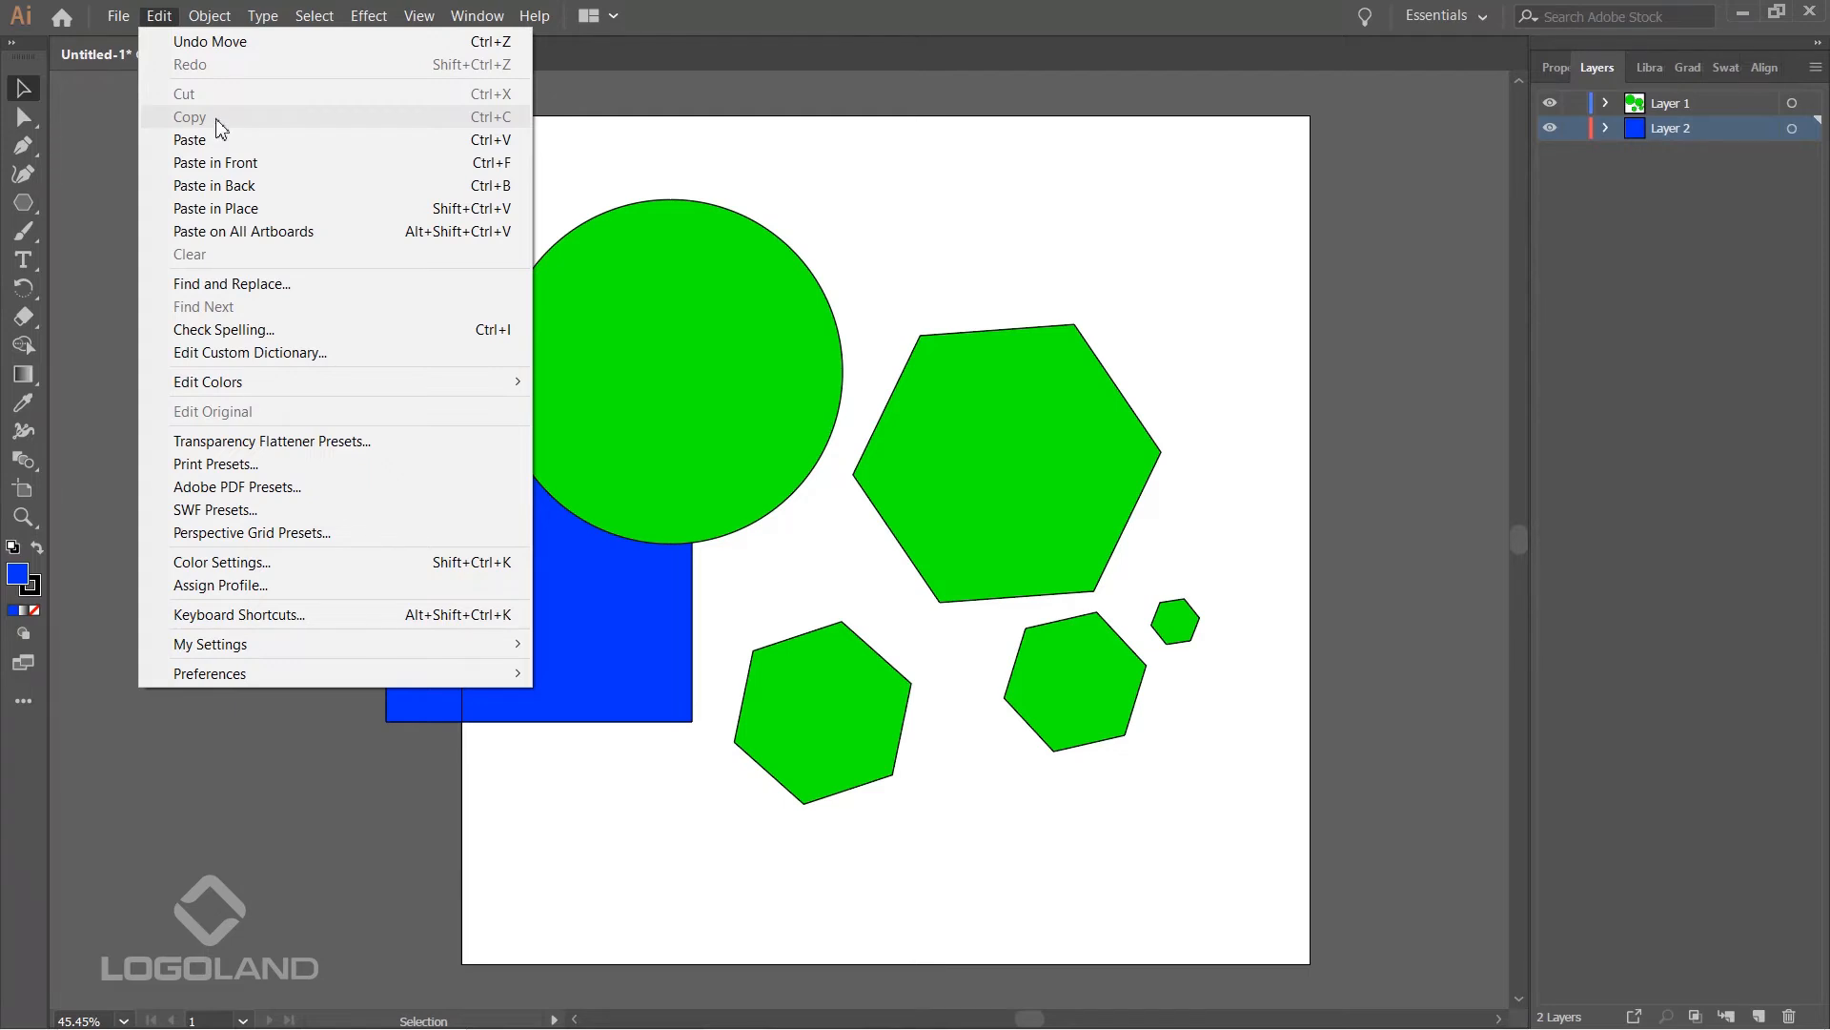
{"action": "left_click", "coordinate": [612, 134]}
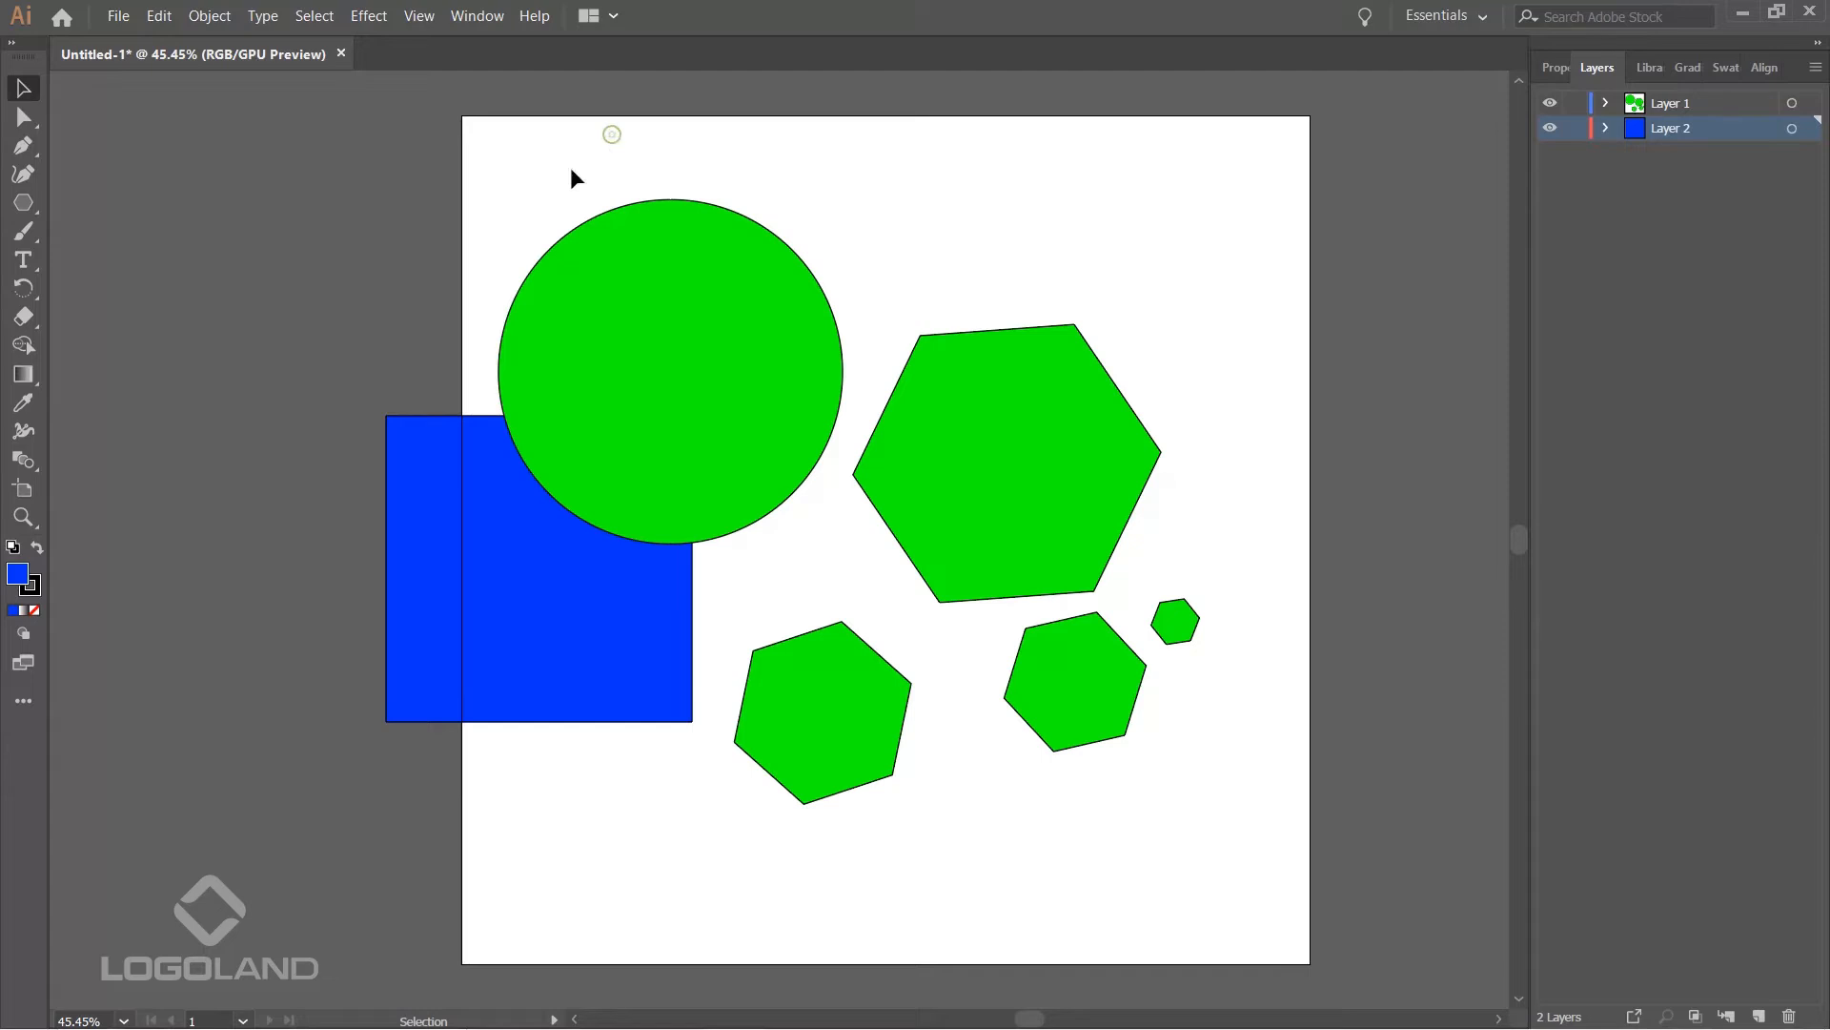
{"action": "left_click", "coordinate": [602, 298]}
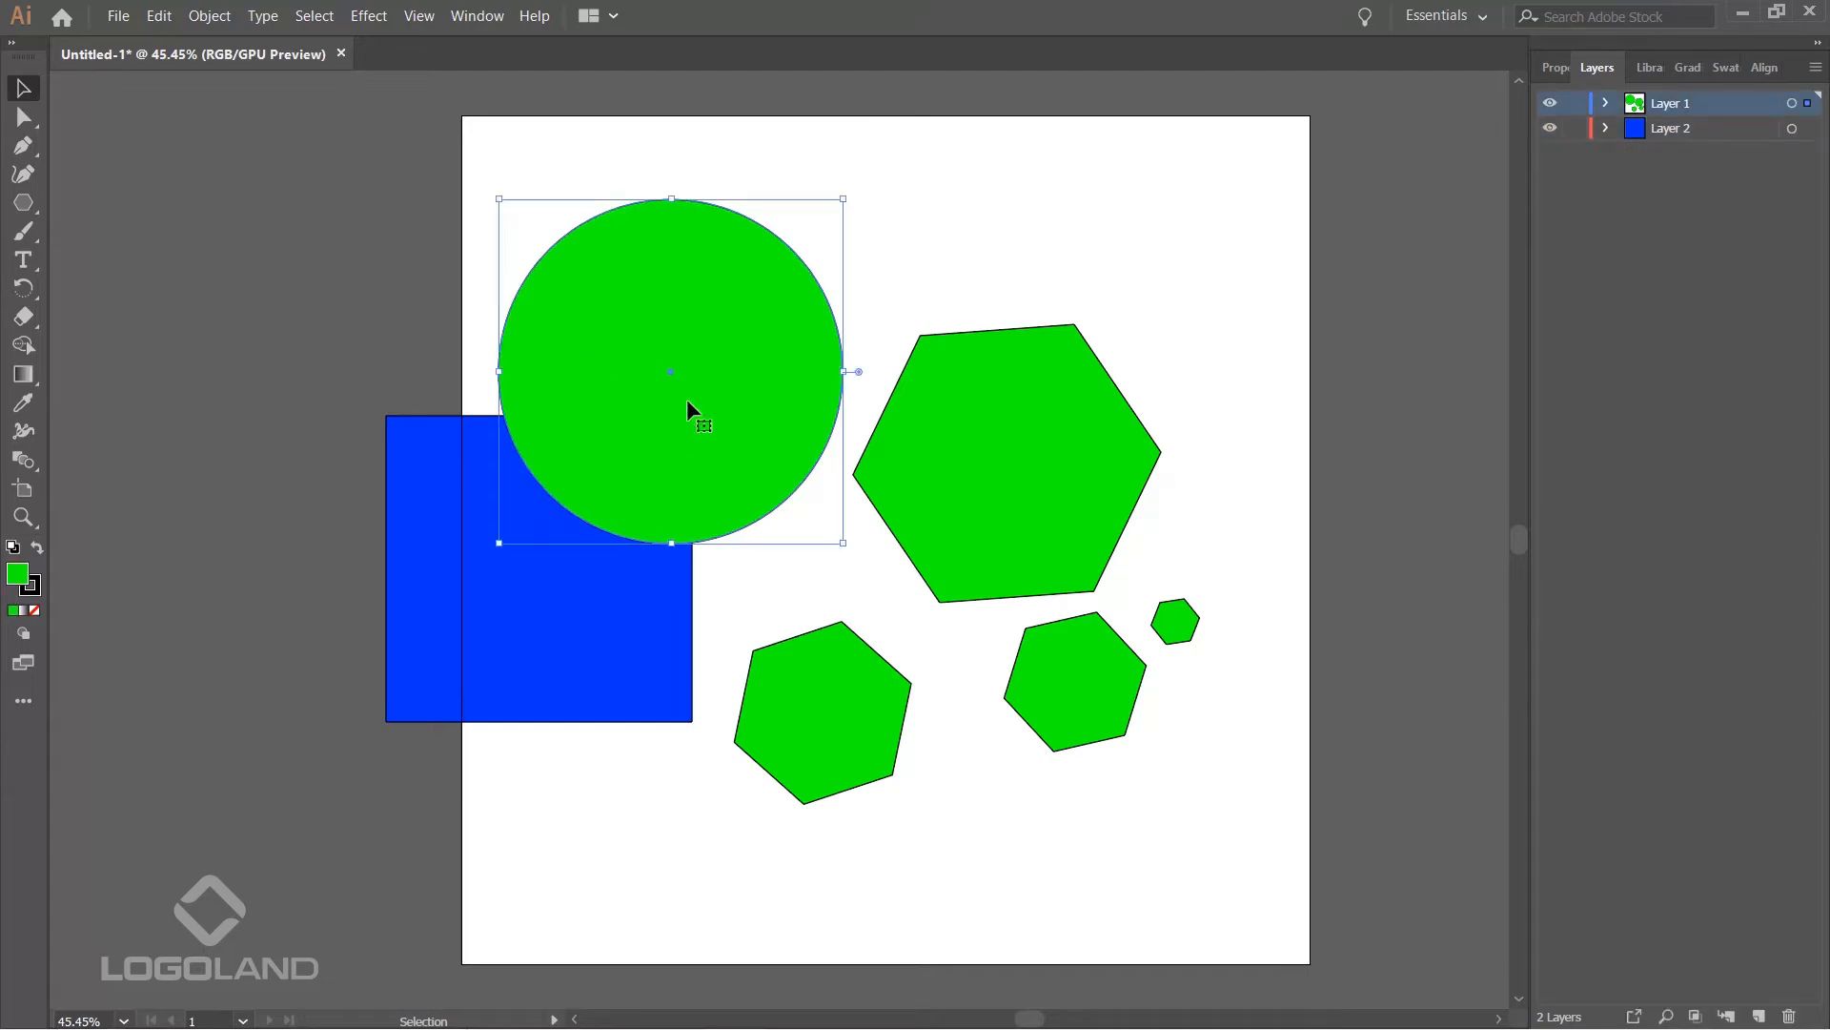
{"action": "left_click", "coordinate": [409, 192]}
{"action": "left_click", "coordinate": [158, 15]}
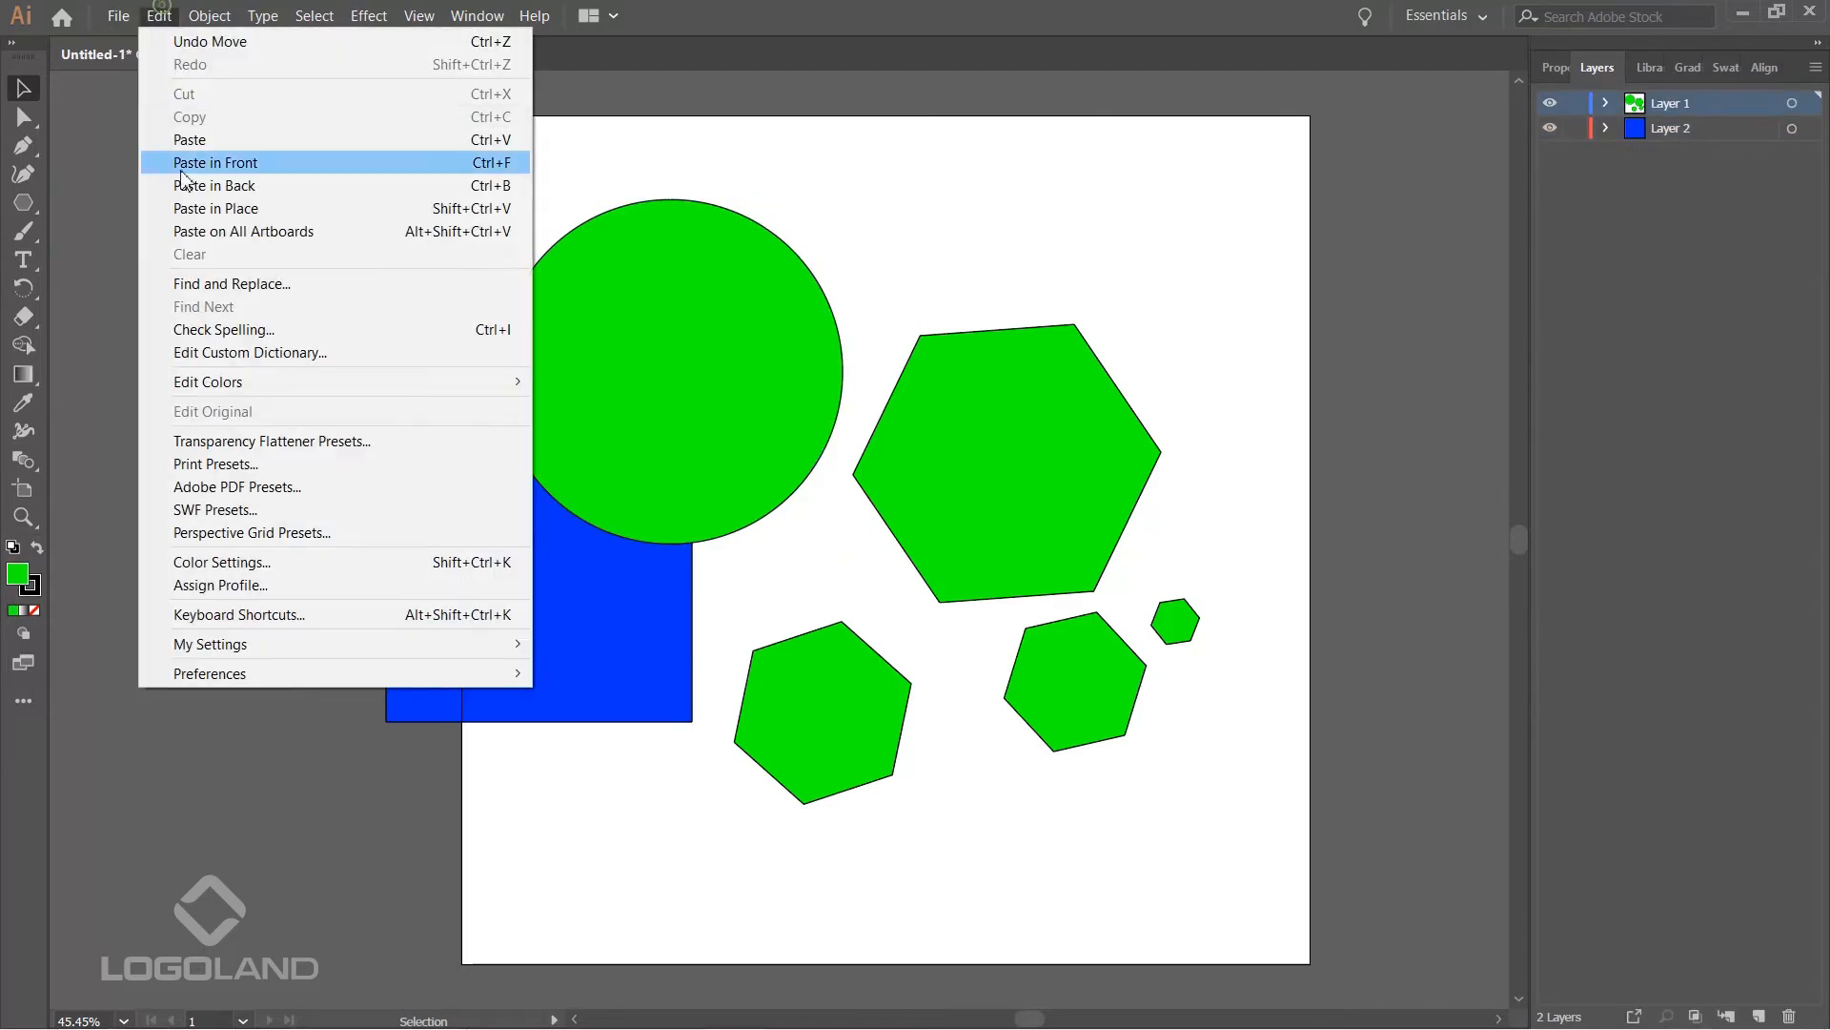
{"action": "left_click", "coordinate": [381, 183]}
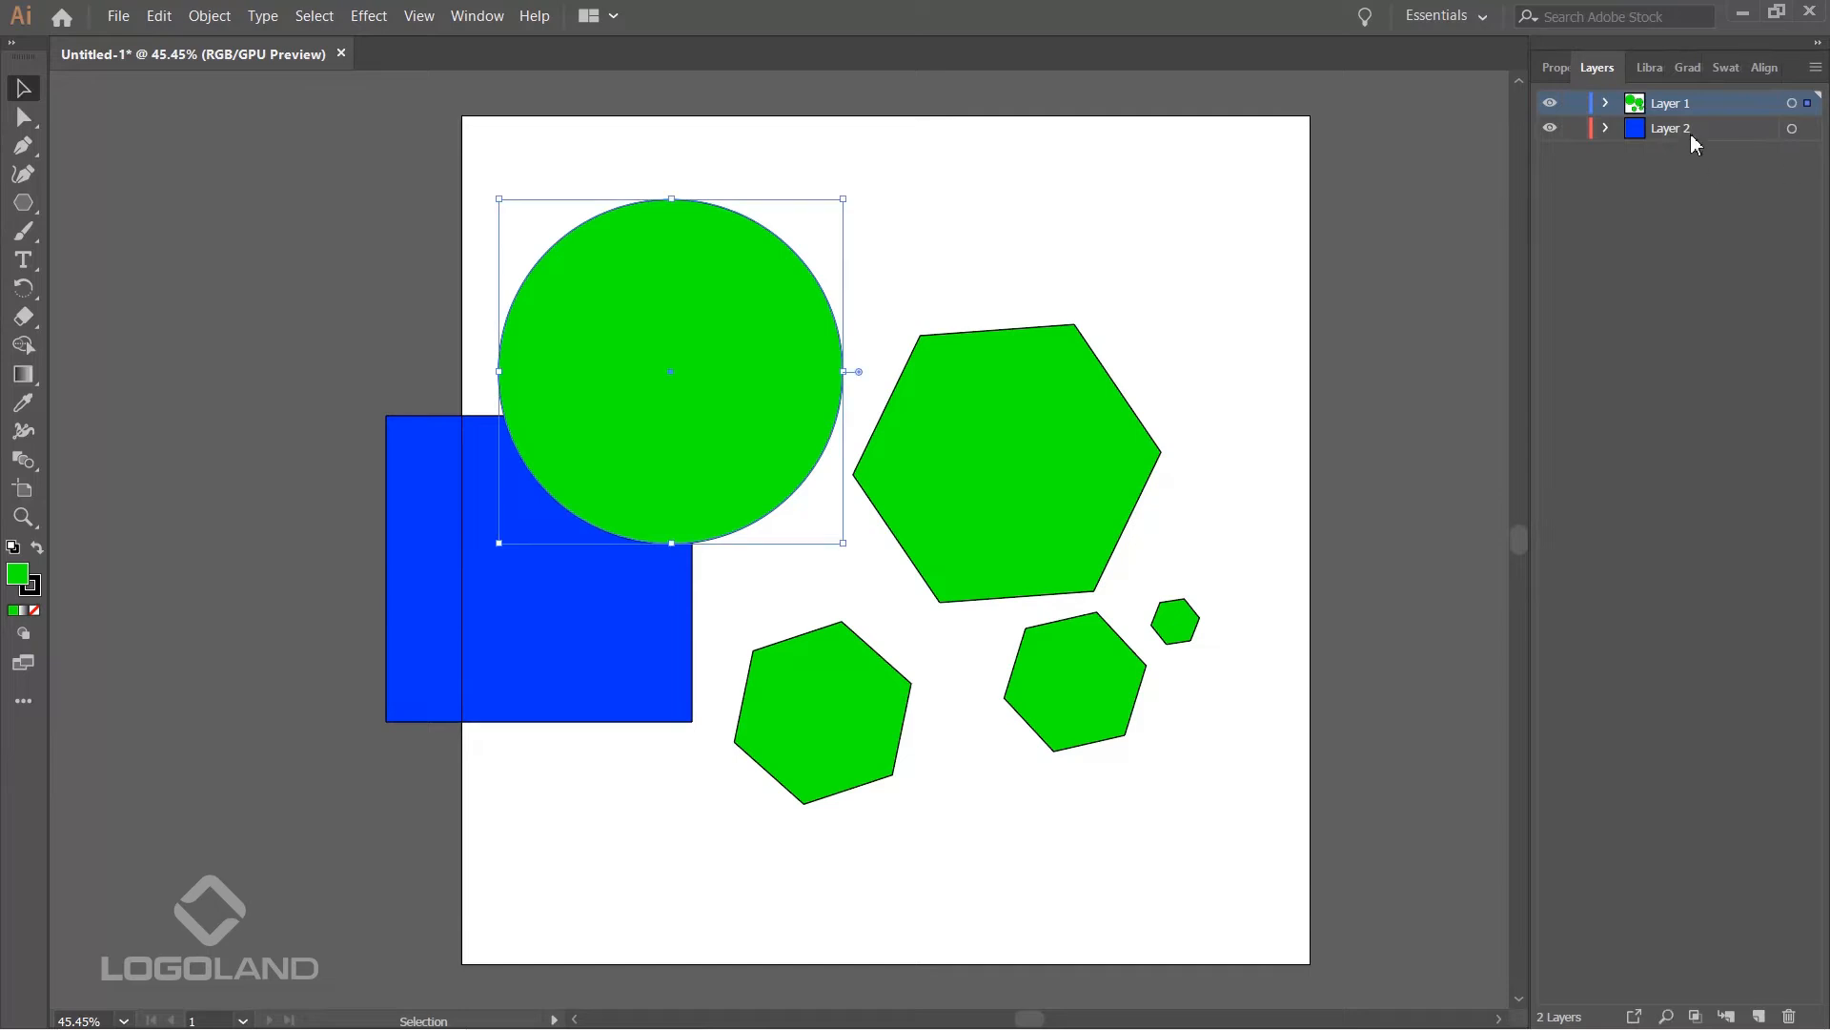
- Cut the green circle out of the artwork
{"action": "left_click", "coordinate": [1034, 186]}
{"action": "left_click", "coordinate": [632, 307]}
{"action": "left_click", "coordinate": [161, 17]}
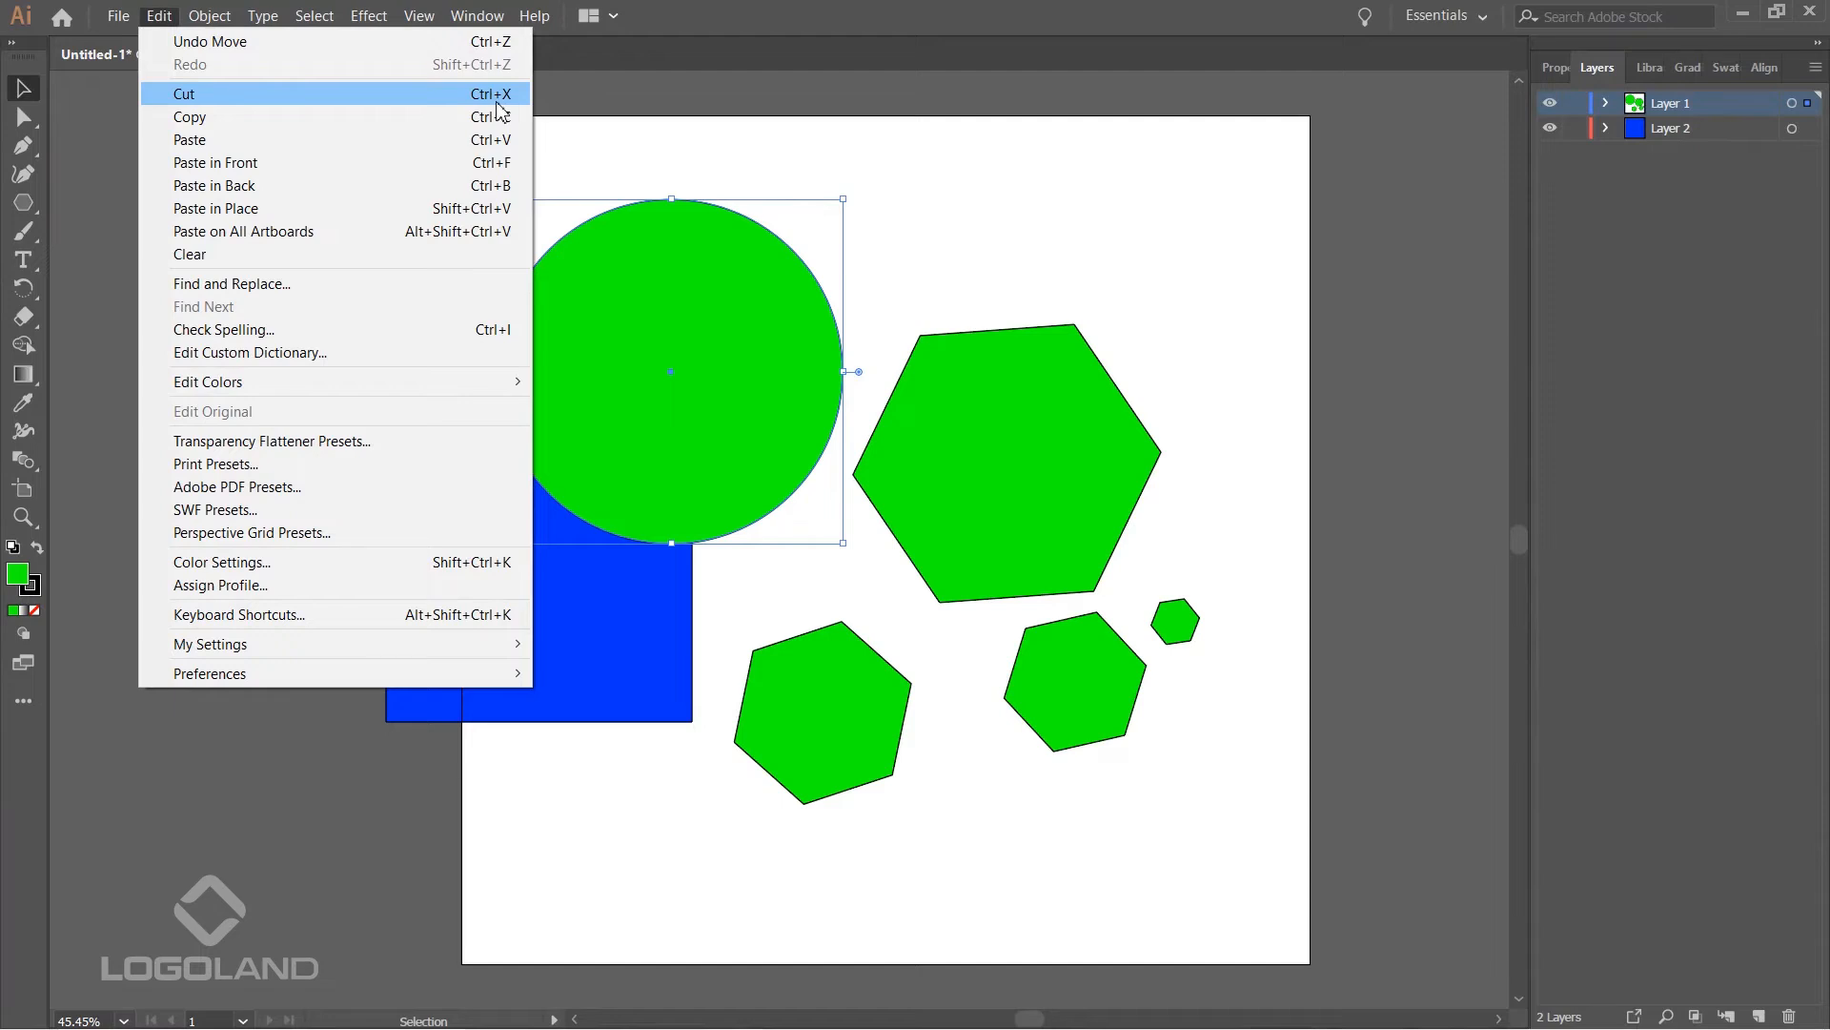
{"action": "left_click", "coordinate": [229, 111]}
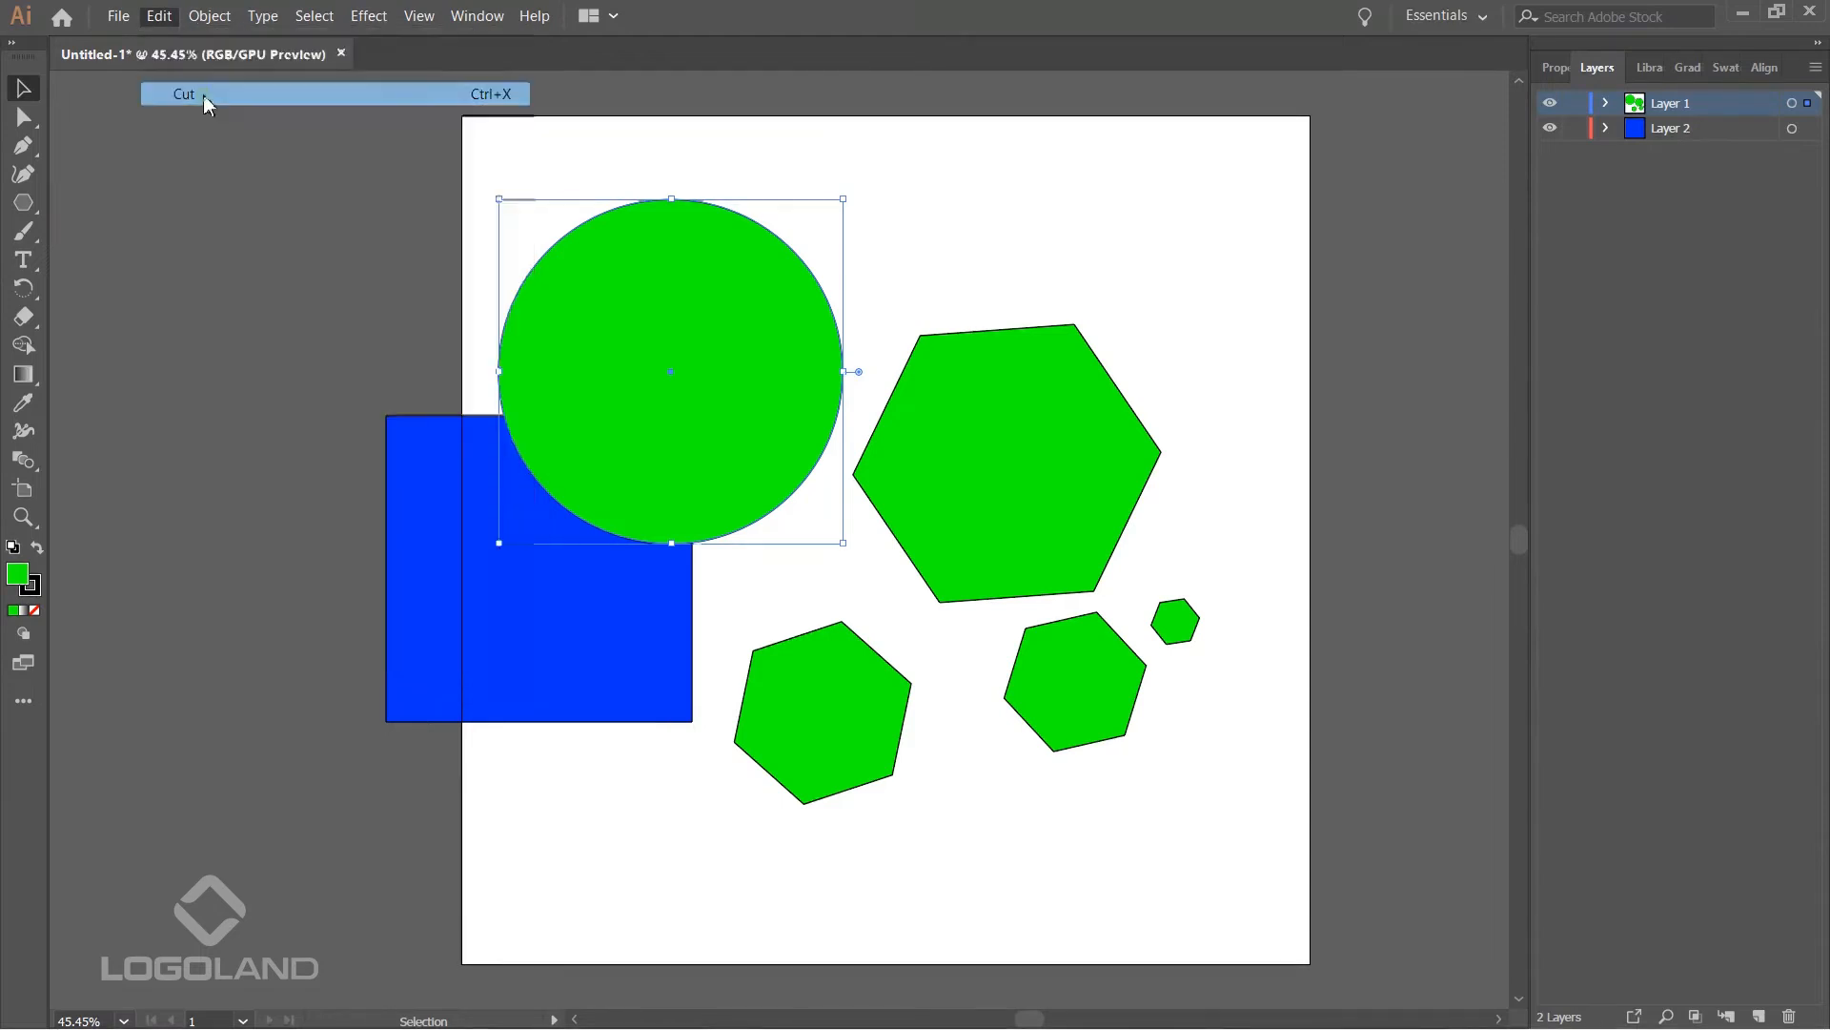
- Select the blue square and paste the cut circle directly behind it using Paste in Back
{"action": "left_click", "coordinate": [556, 524]}
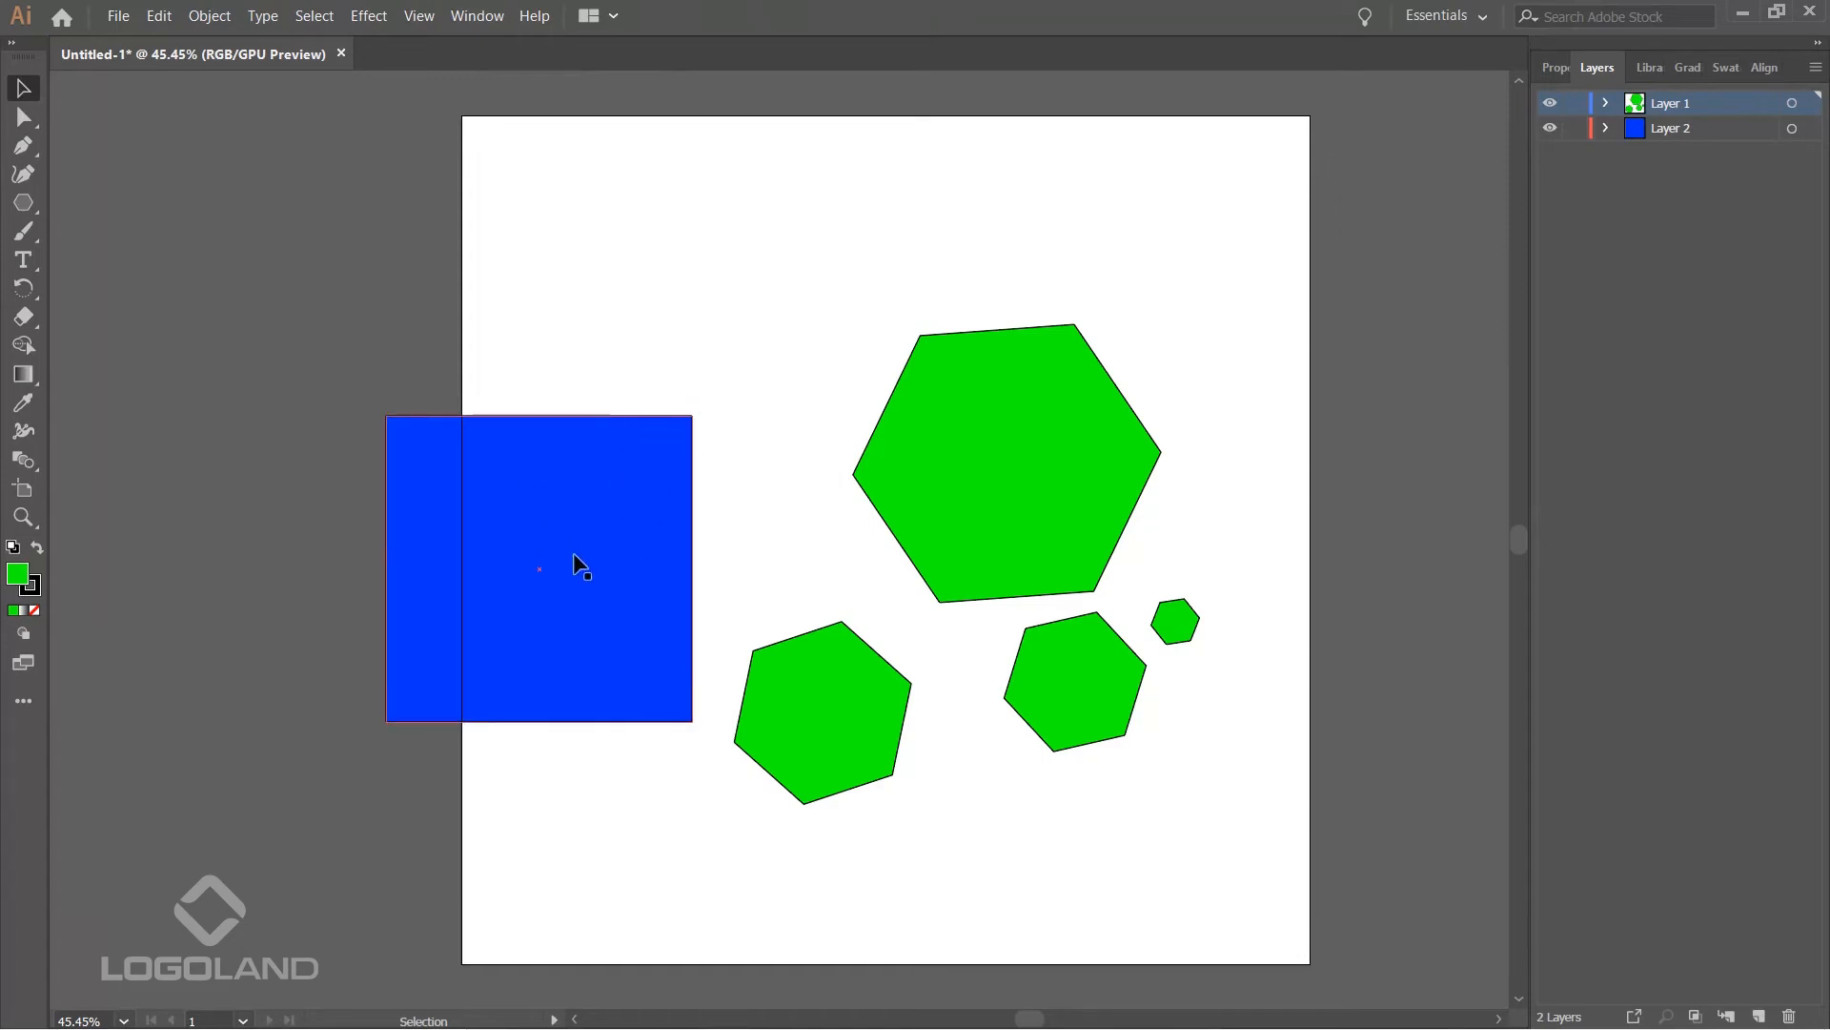
{"action": "left_click", "coordinate": [554, 516]}
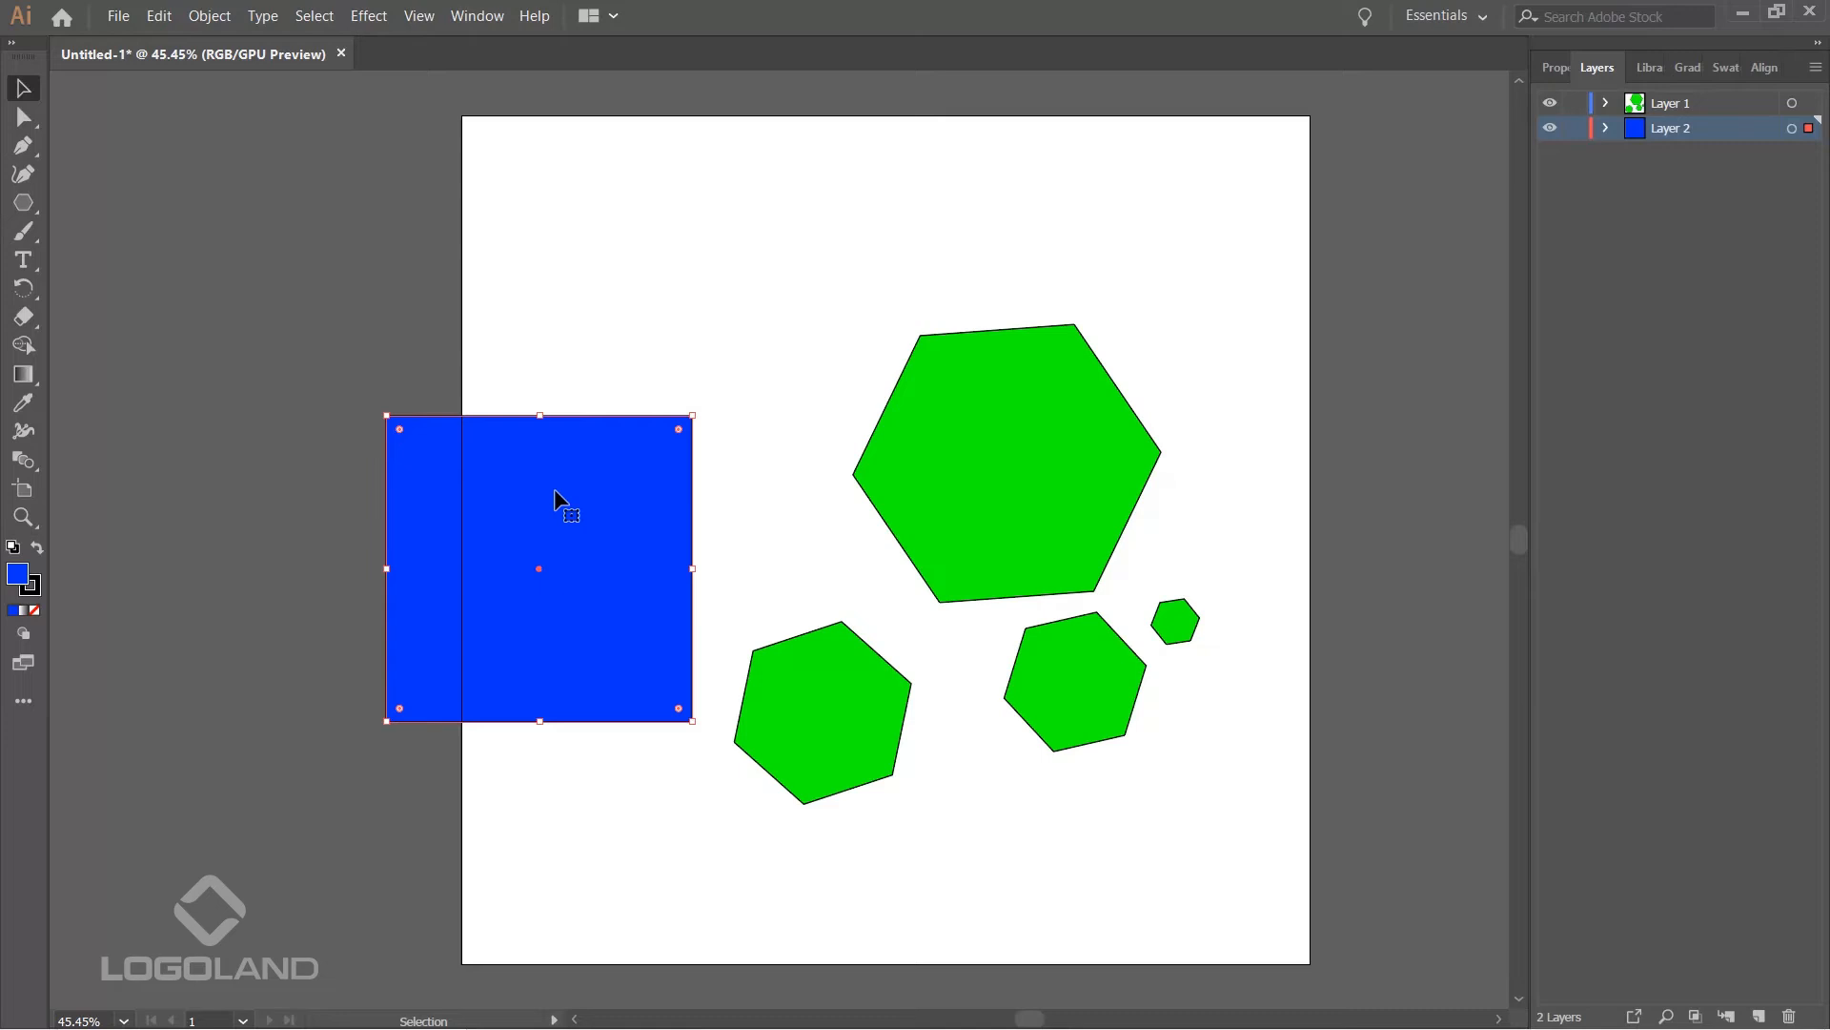
{"action": "left_click", "coordinate": [622, 338]}
{"action": "left_click", "coordinate": [584, 499]}
{"action": "left_click", "coordinate": [605, 270]}
{"action": "left_click", "coordinate": [564, 450]}
{"action": "left_click", "coordinate": [179, 21]}
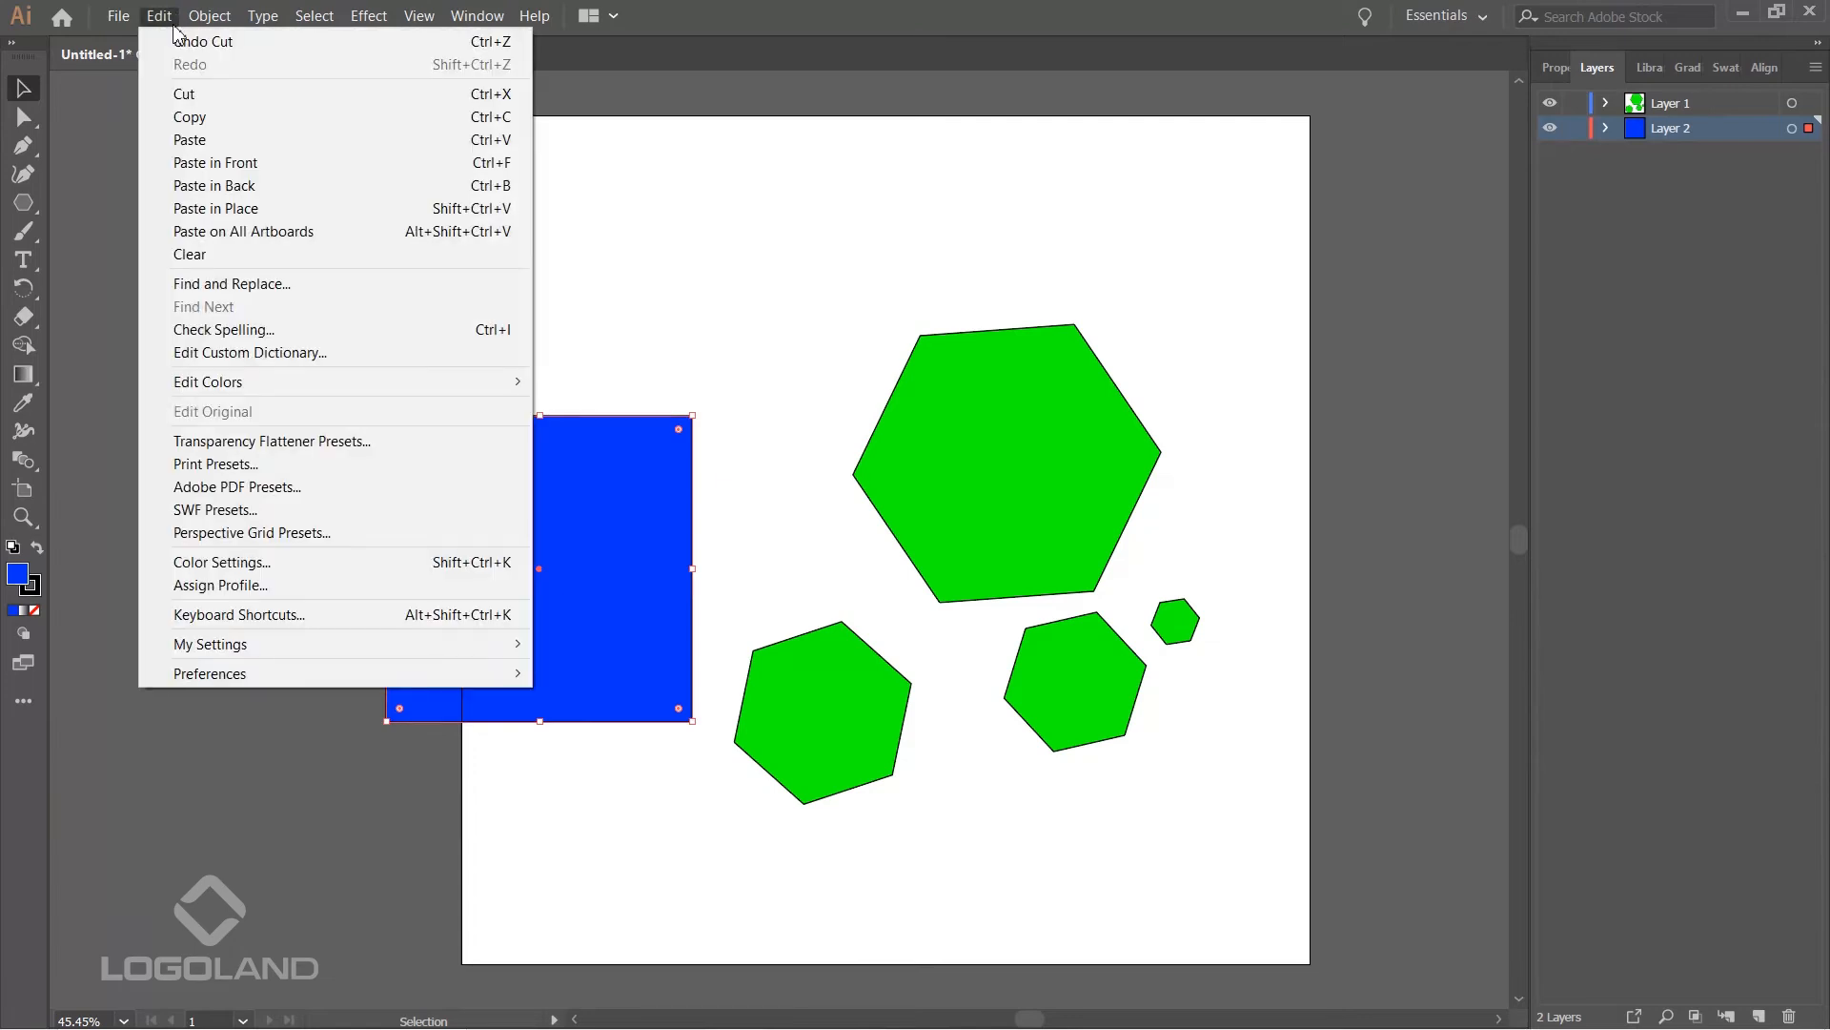
{"action": "left_click", "coordinate": [243, 187]}
{"action": "left_click", "coordinate": [349, 188]}
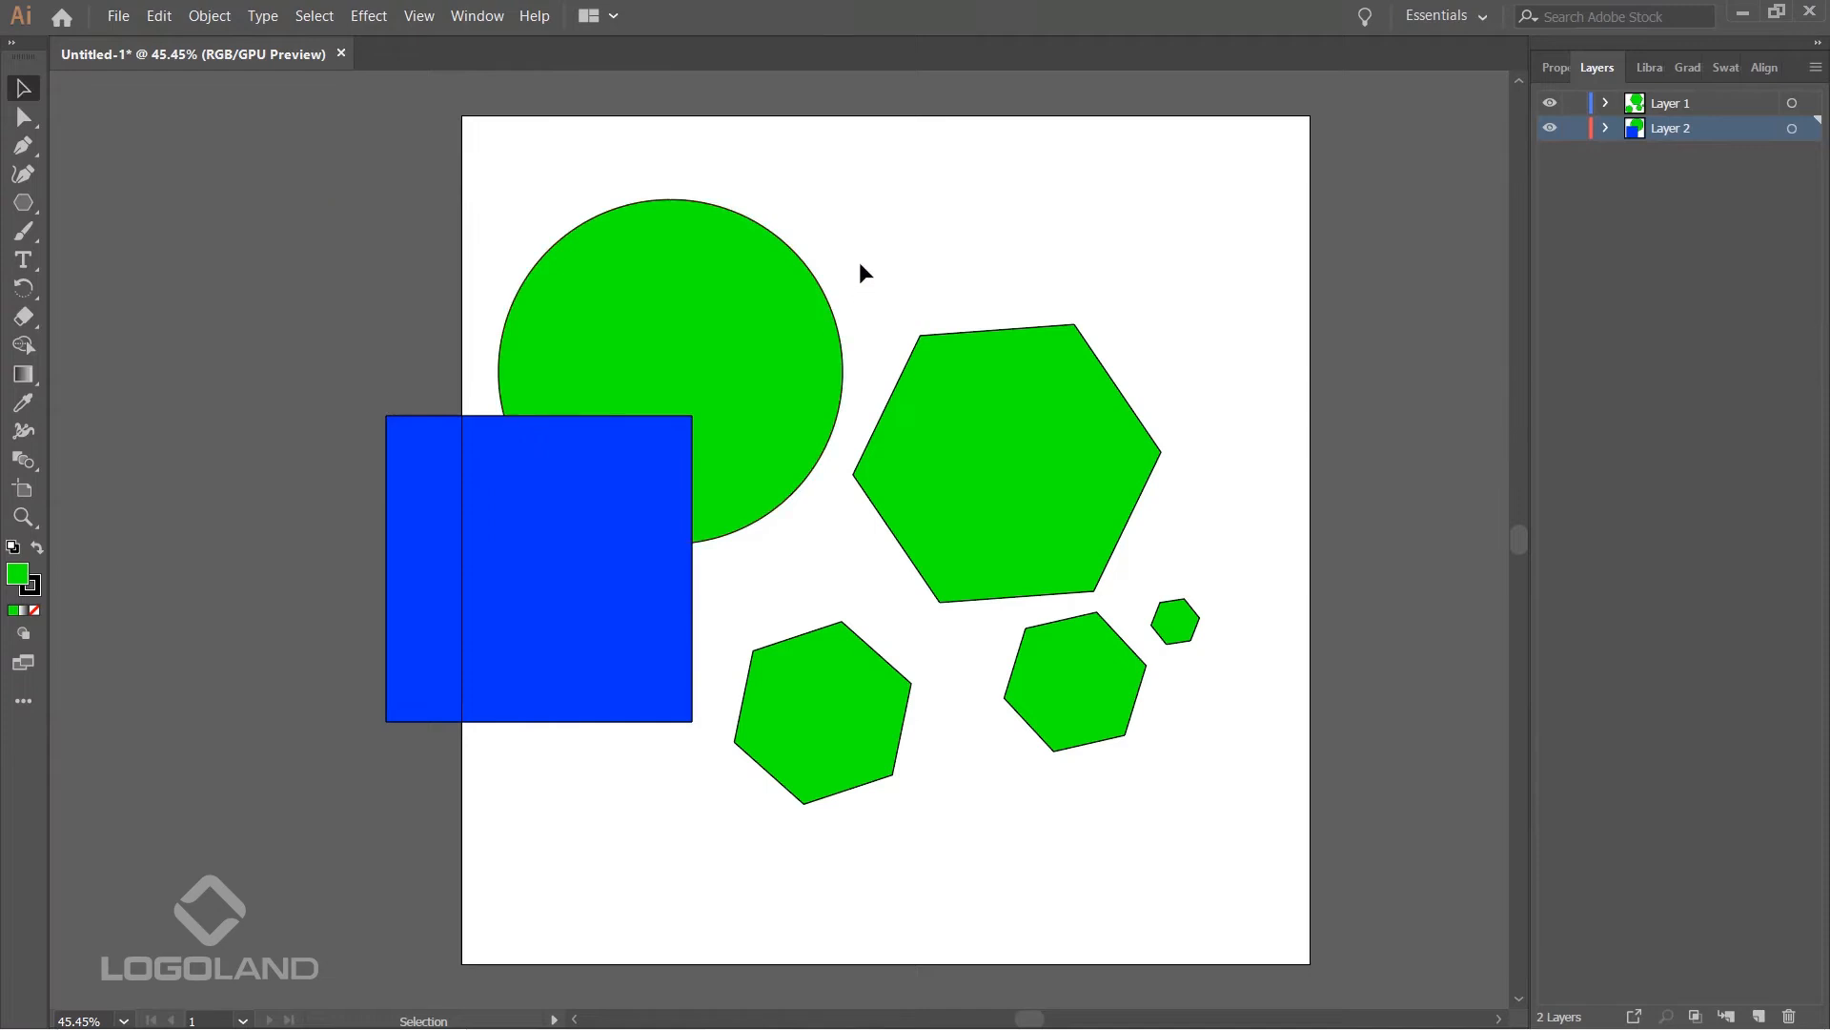
- Shift the blue square slightly right and gather the three larger hexagons so they overlap the square and circle
{"action": "left_click", "coordinate": [677, 327]}
{"action": "left_click", "coordinate": [1071, 273]}
{"action": "left_click_drag", "start_coordinate": [600, 493], "coordinate": [632, 485]}
{"action": "left_click_drag", "start_coordinate": [831, 690], "coordinate": [712, 652]}
{"action": "left_click_drag", "start_coordinate": [1079, 677], "coordinate": [753, 576]}
{"action": "left_click_drag", "start_coordinate": [1066, 423], "coordinate": [768, 467]}
- Fill the largest hexagon with red
{"action": "left_click", "coordinate": [879, 478]}
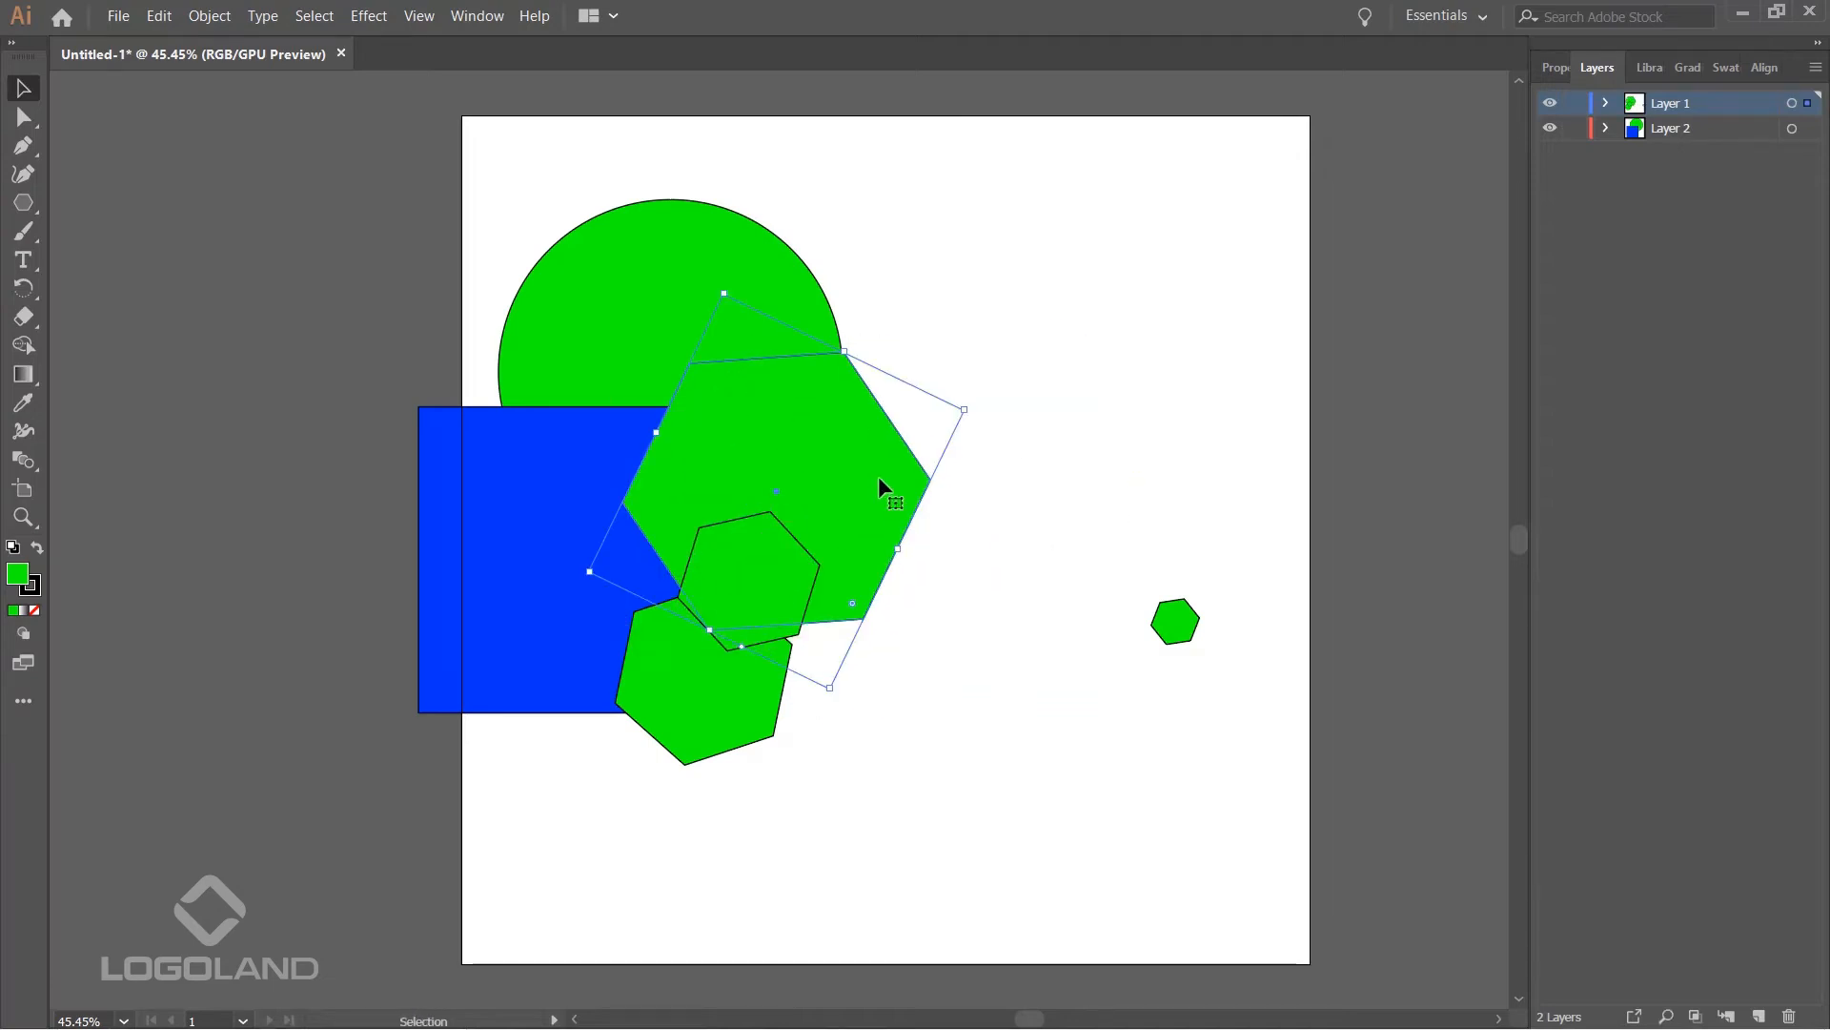
{"action": "left_click", "coordinate": [1556, 67]}
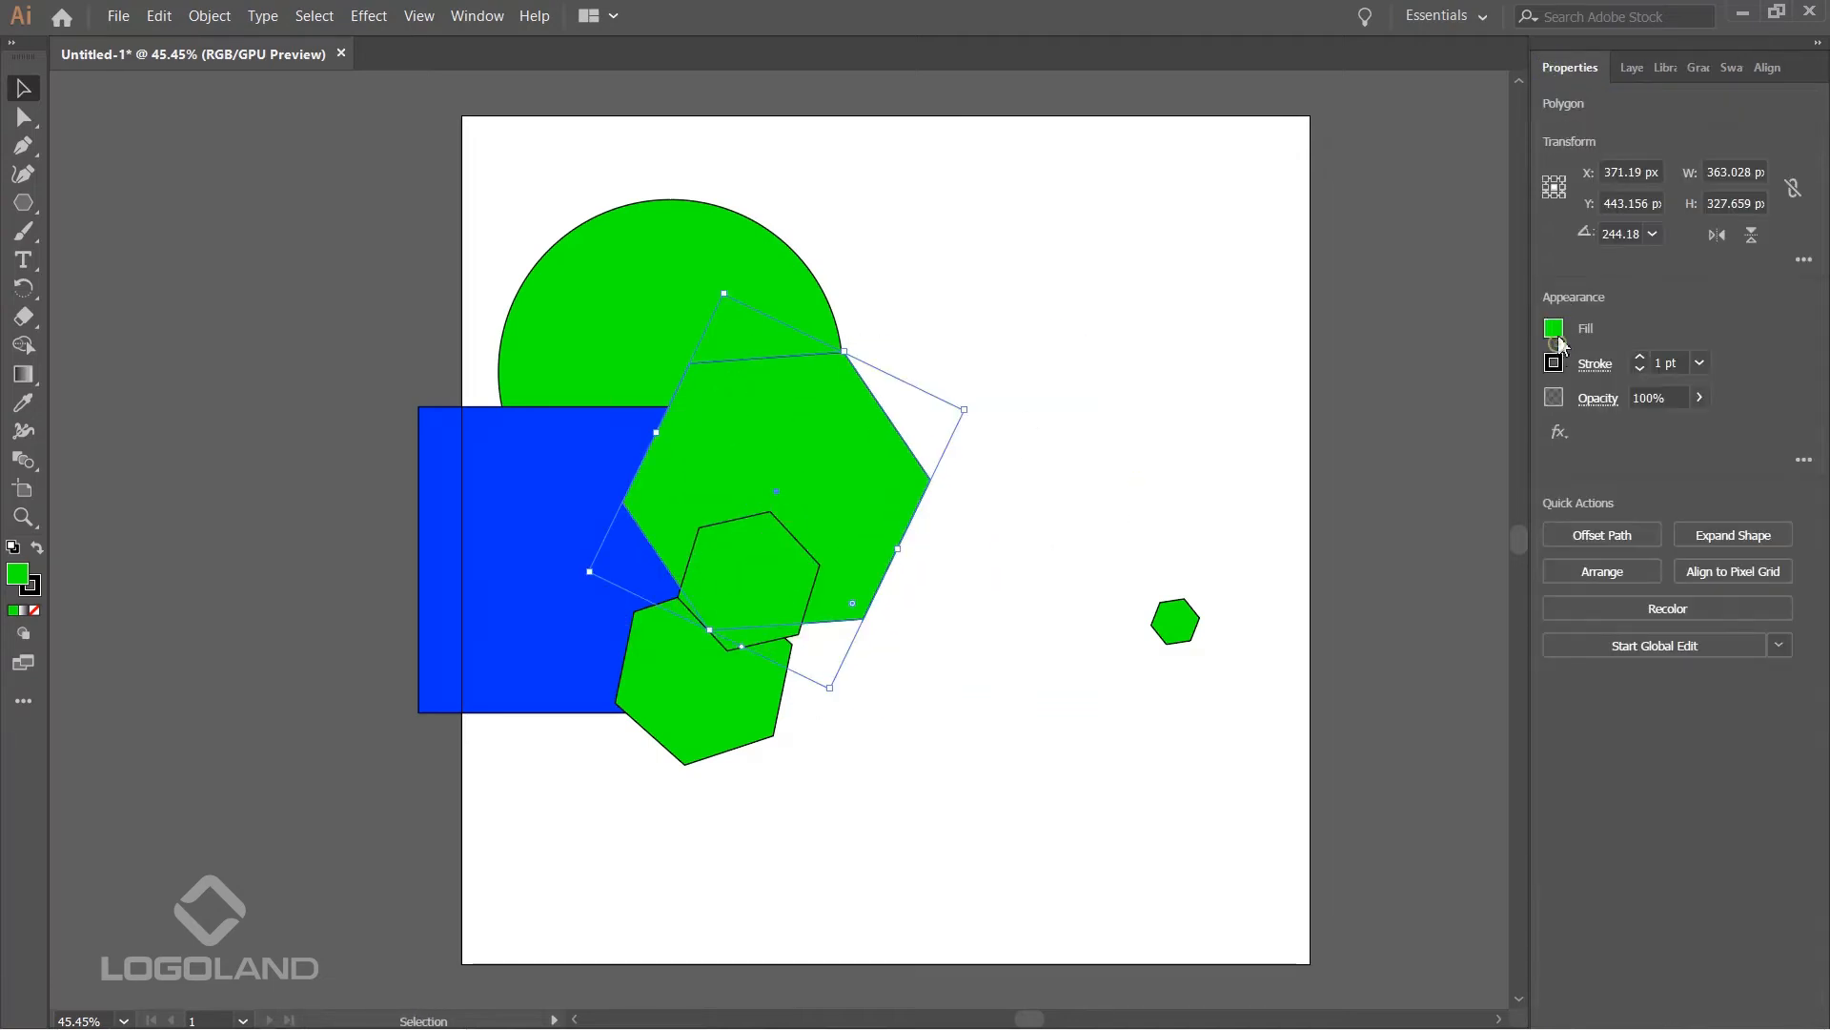
{"action": "left_click", "coordinate": [1553, 328]}
{"action": "left_click", "coordinate": [1477, 415]}
{"action": "left_click", "coordinate": [1121, 232]}
{"action": "left_click", "coordinate": [1138, 299]}
- Fill the lower medium hexagon with light orange
{"action": "left_click", "coordinate": [680, 655]}
{"action": "left_click", "coordinate": [1553, 328]}
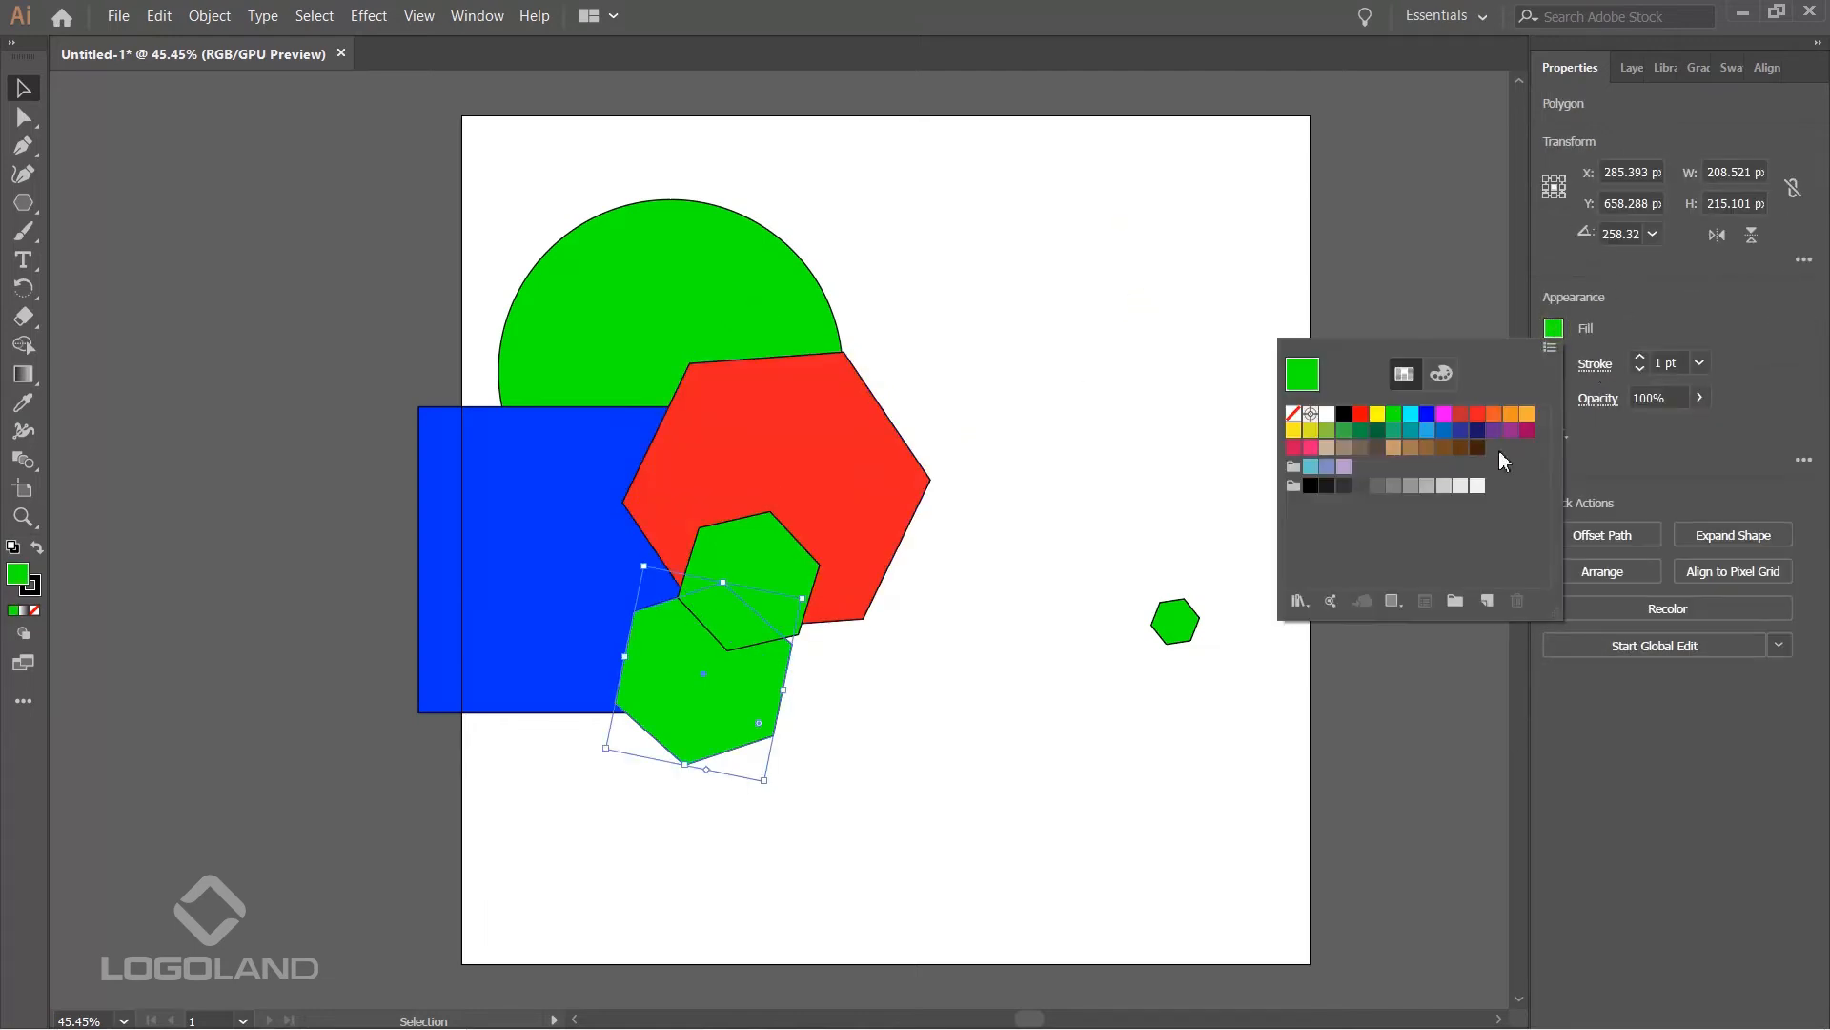
{"action": "left_click", "coordinate": [1516, 419]}
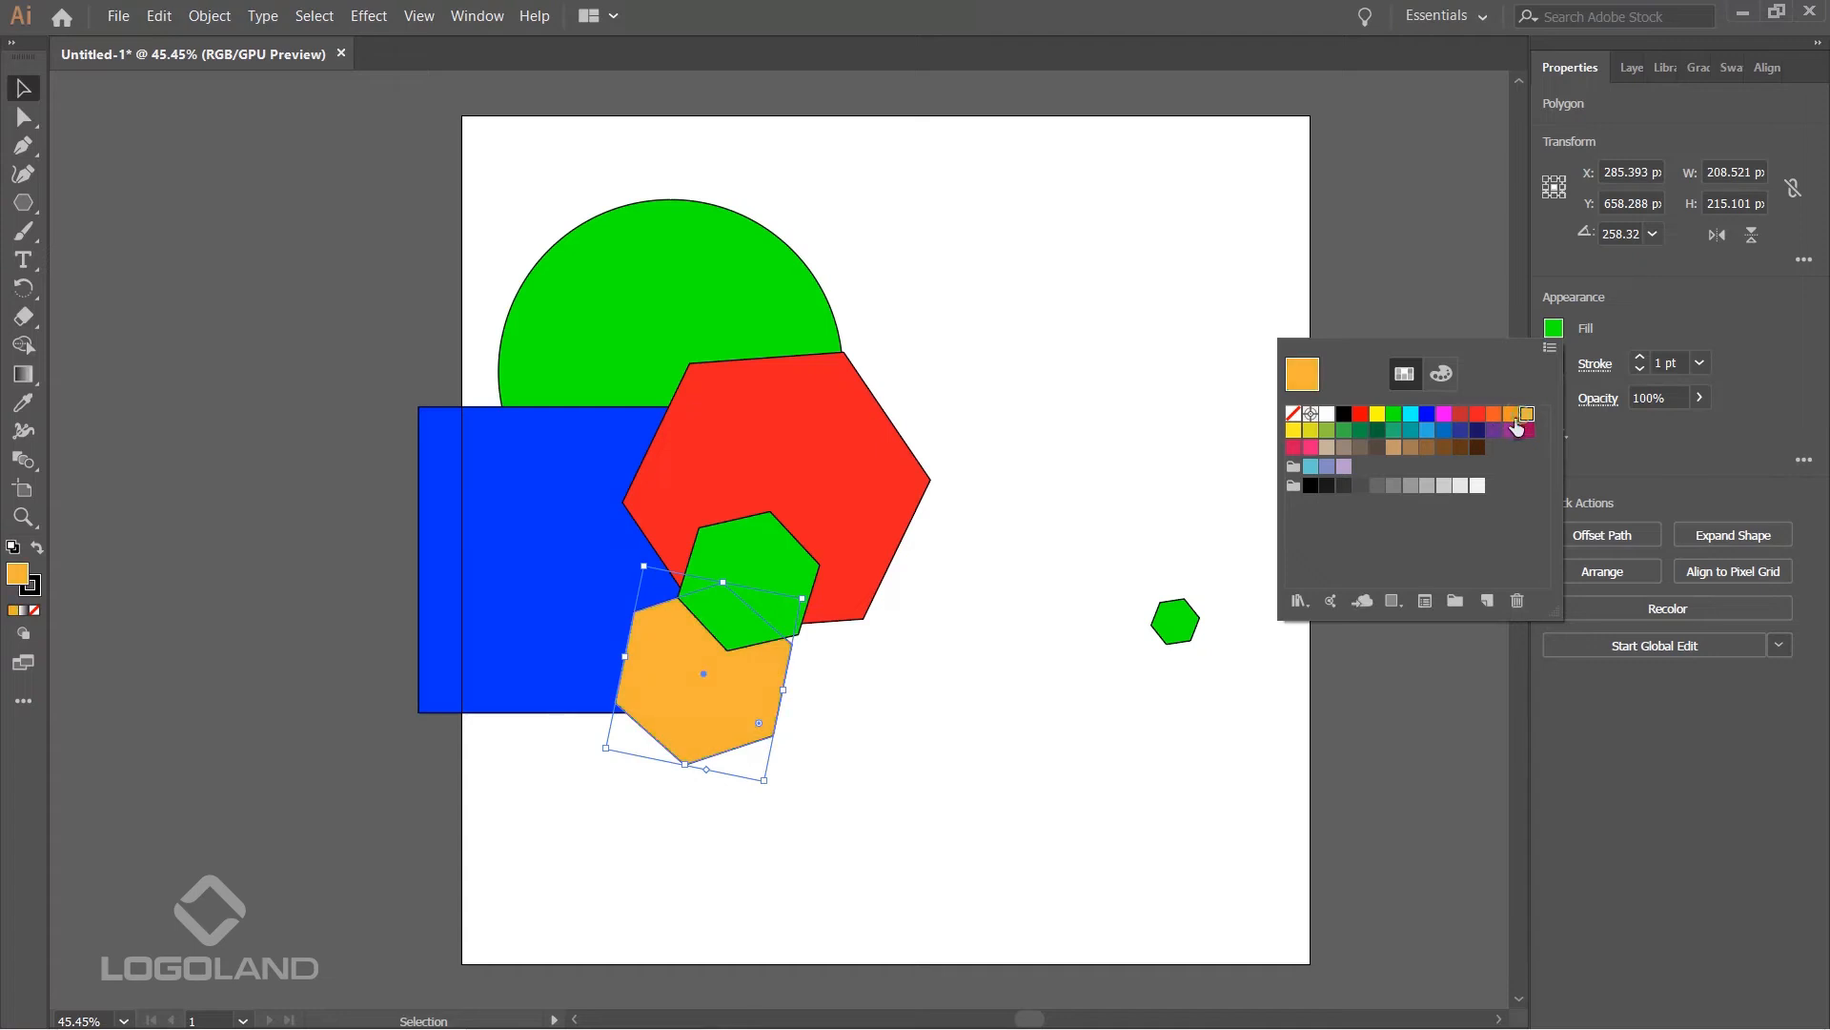
{"action": "left_click", "coordinate": [849, 236]}
{"action": "left_click", "coordinate": [961, 242]}
- Reposition the medium green hexagon so it overlaps the blue square, red hexagon and orange hexagon
{"action": "mouse_move", "coordinate": [721, 654]}
{"action": "left_mouse_down"}
{"action": "mouse_move", "coordinate": [706, 614]}
{"action": "mouse_move", "coordinate": [767, 628]}
{"action": "mouse_move", "coordinate": [733, 682]}
{"action": "left_mouse_up"}
{"action": "left_click", "coordinate": [1060, 274]}
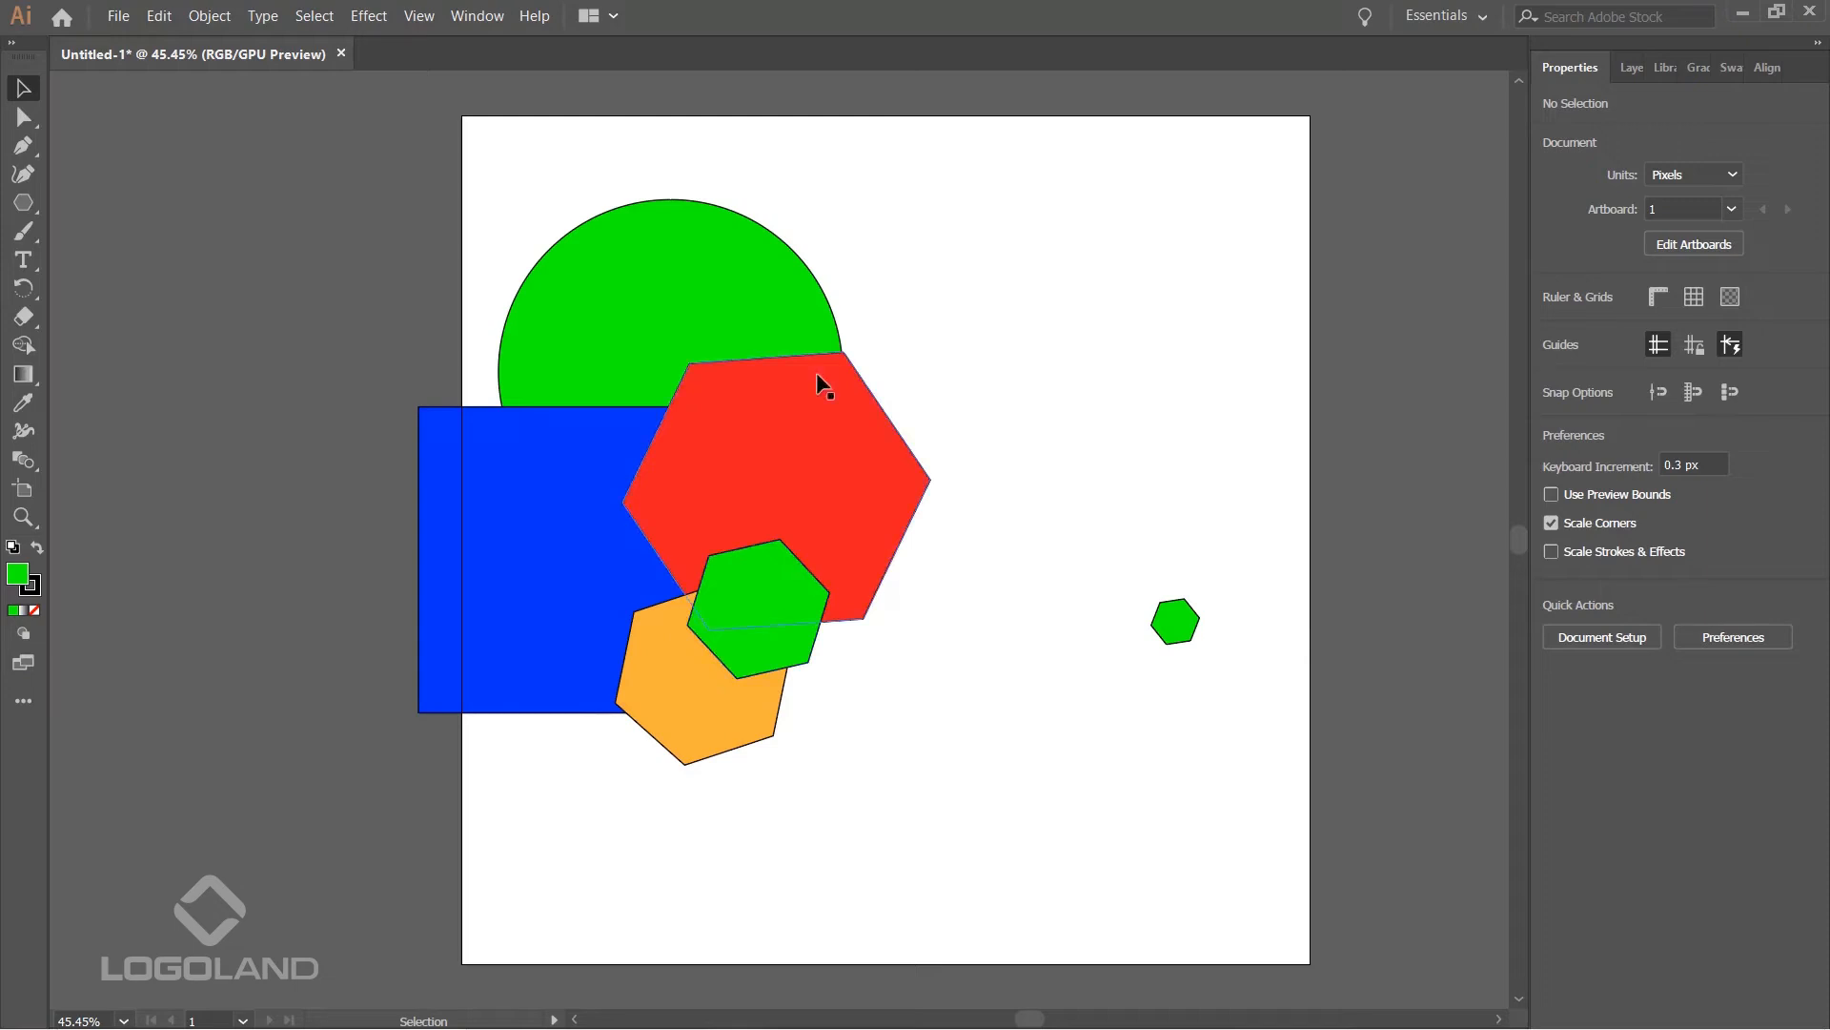
{"action": "left_click_drag", "start_coordinate": [771, 599], "coordinate": [696, 586]}
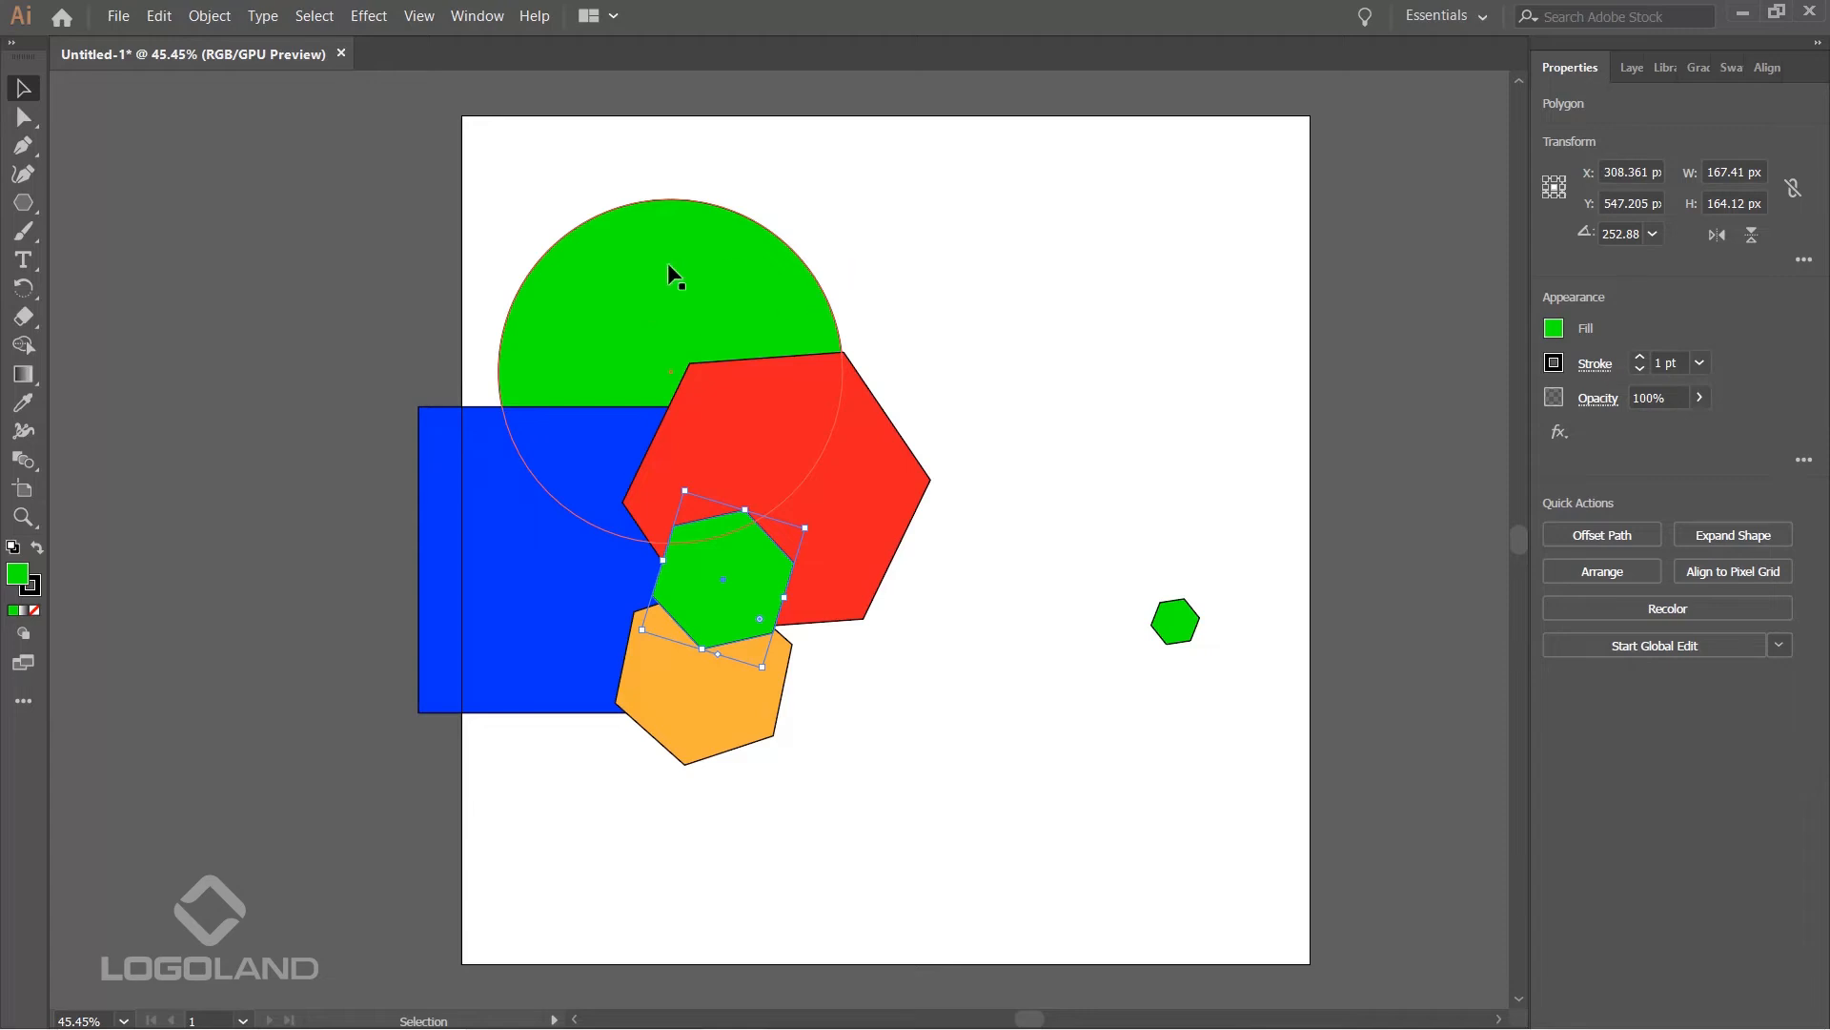
{"action": "left_click", "coordinate": [993, 311]}
- Cut the medium green hexagon and paste it directly behind the green circle
{"action": "left_click", "coordinate": [740, 570]}
{"action": "left_click", "coordinate": [159, 15]}
{"action": "left_click", "coordinate": [209, 93]}
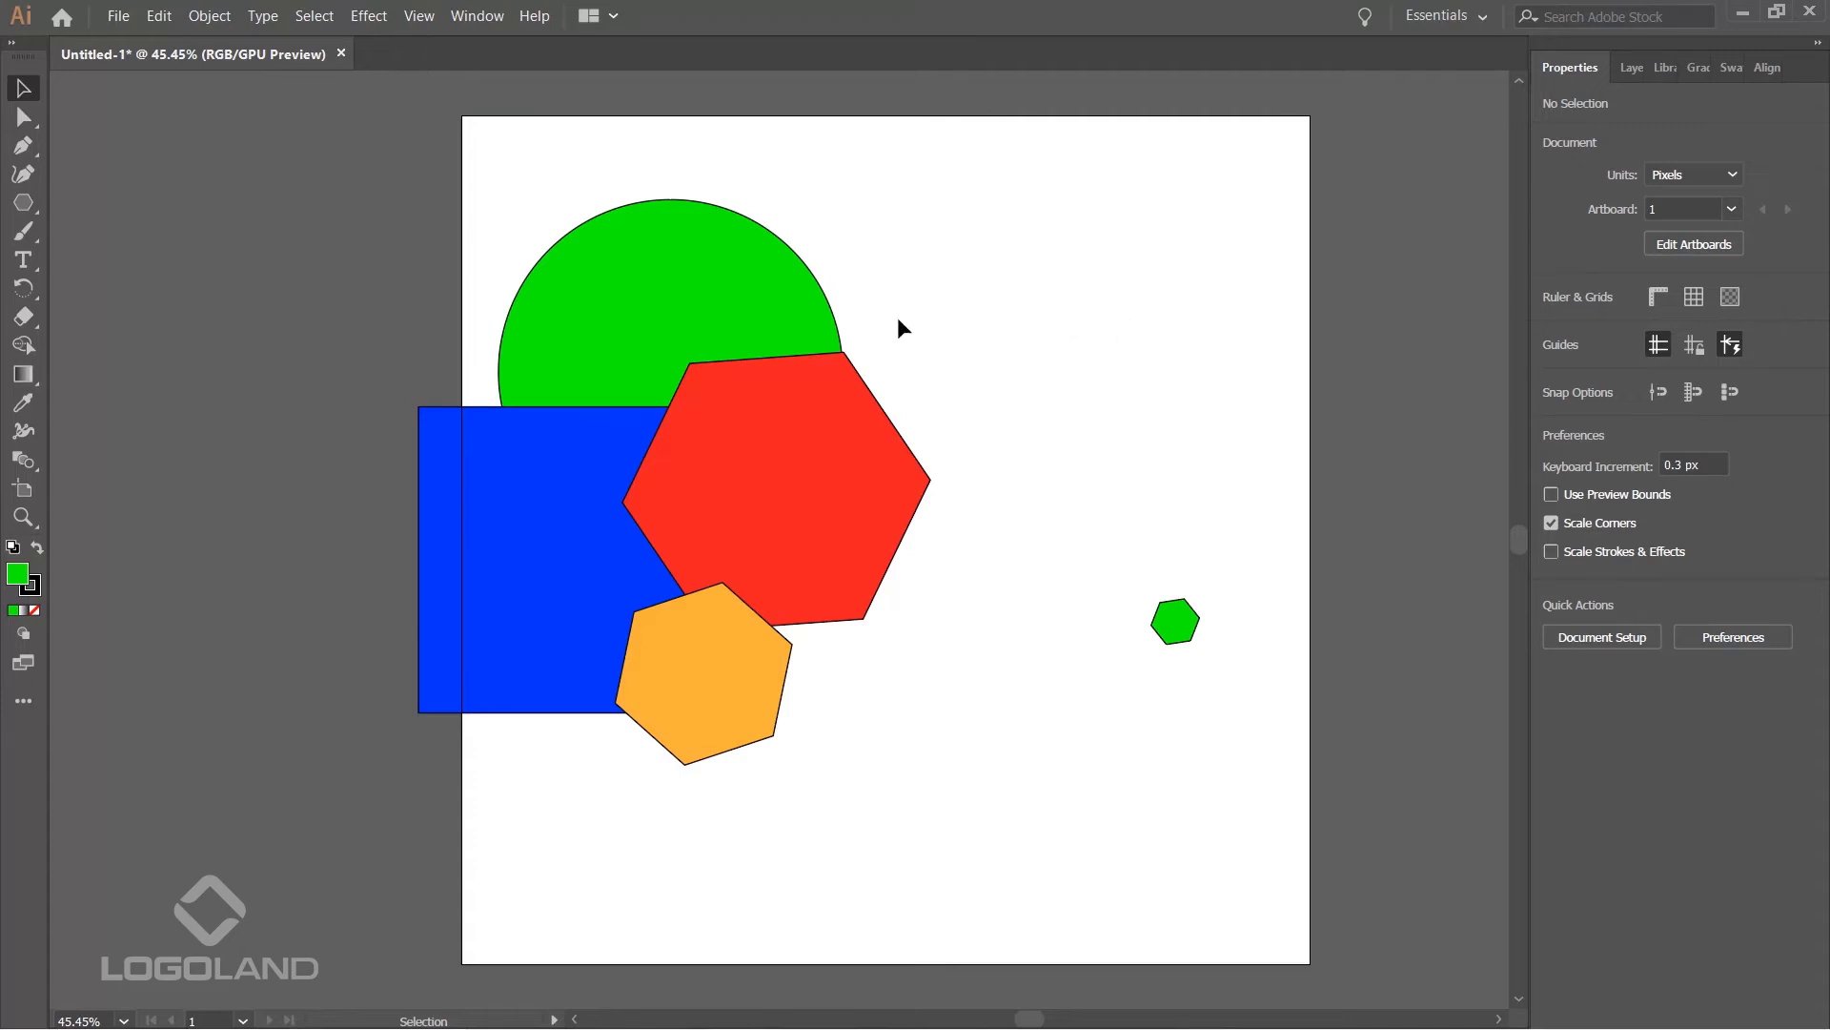
{"action": "left_click", "coordinate": [654, 259]}
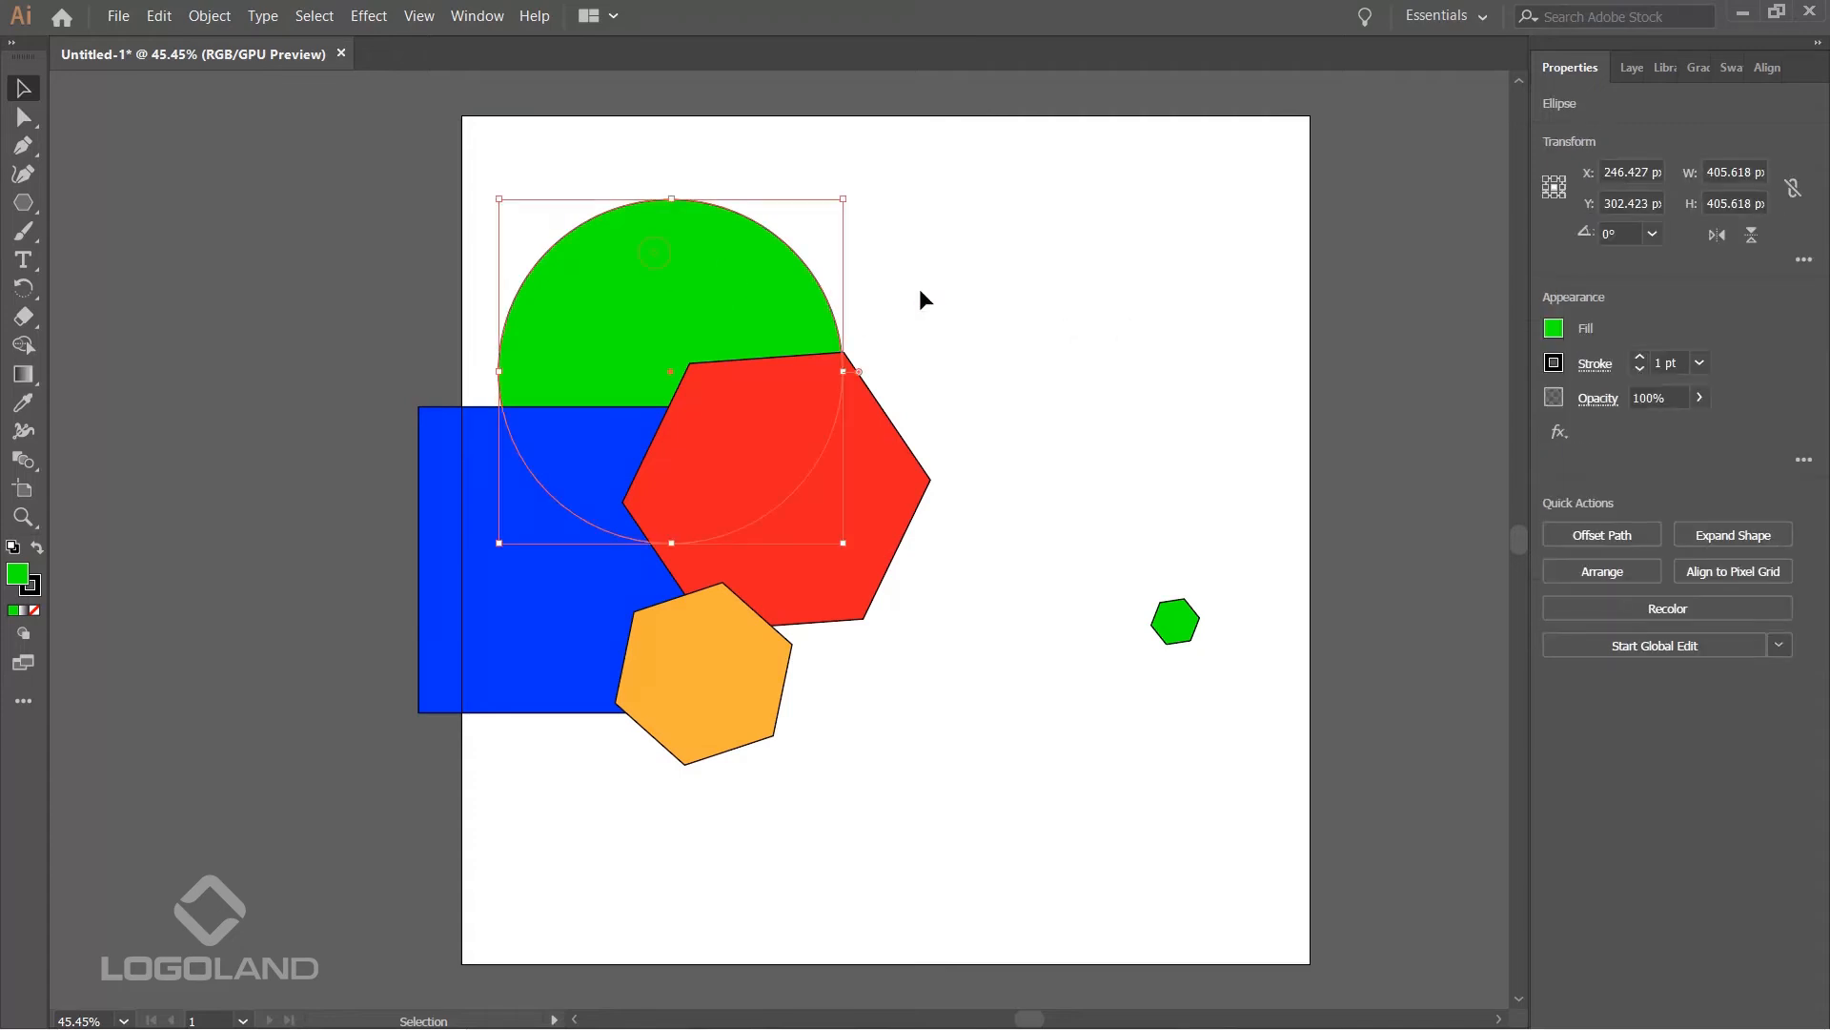
{"action": "left_click", "coordinate": [159, 16]}
{"action": "left_click", "coordinate": [265, 207]}
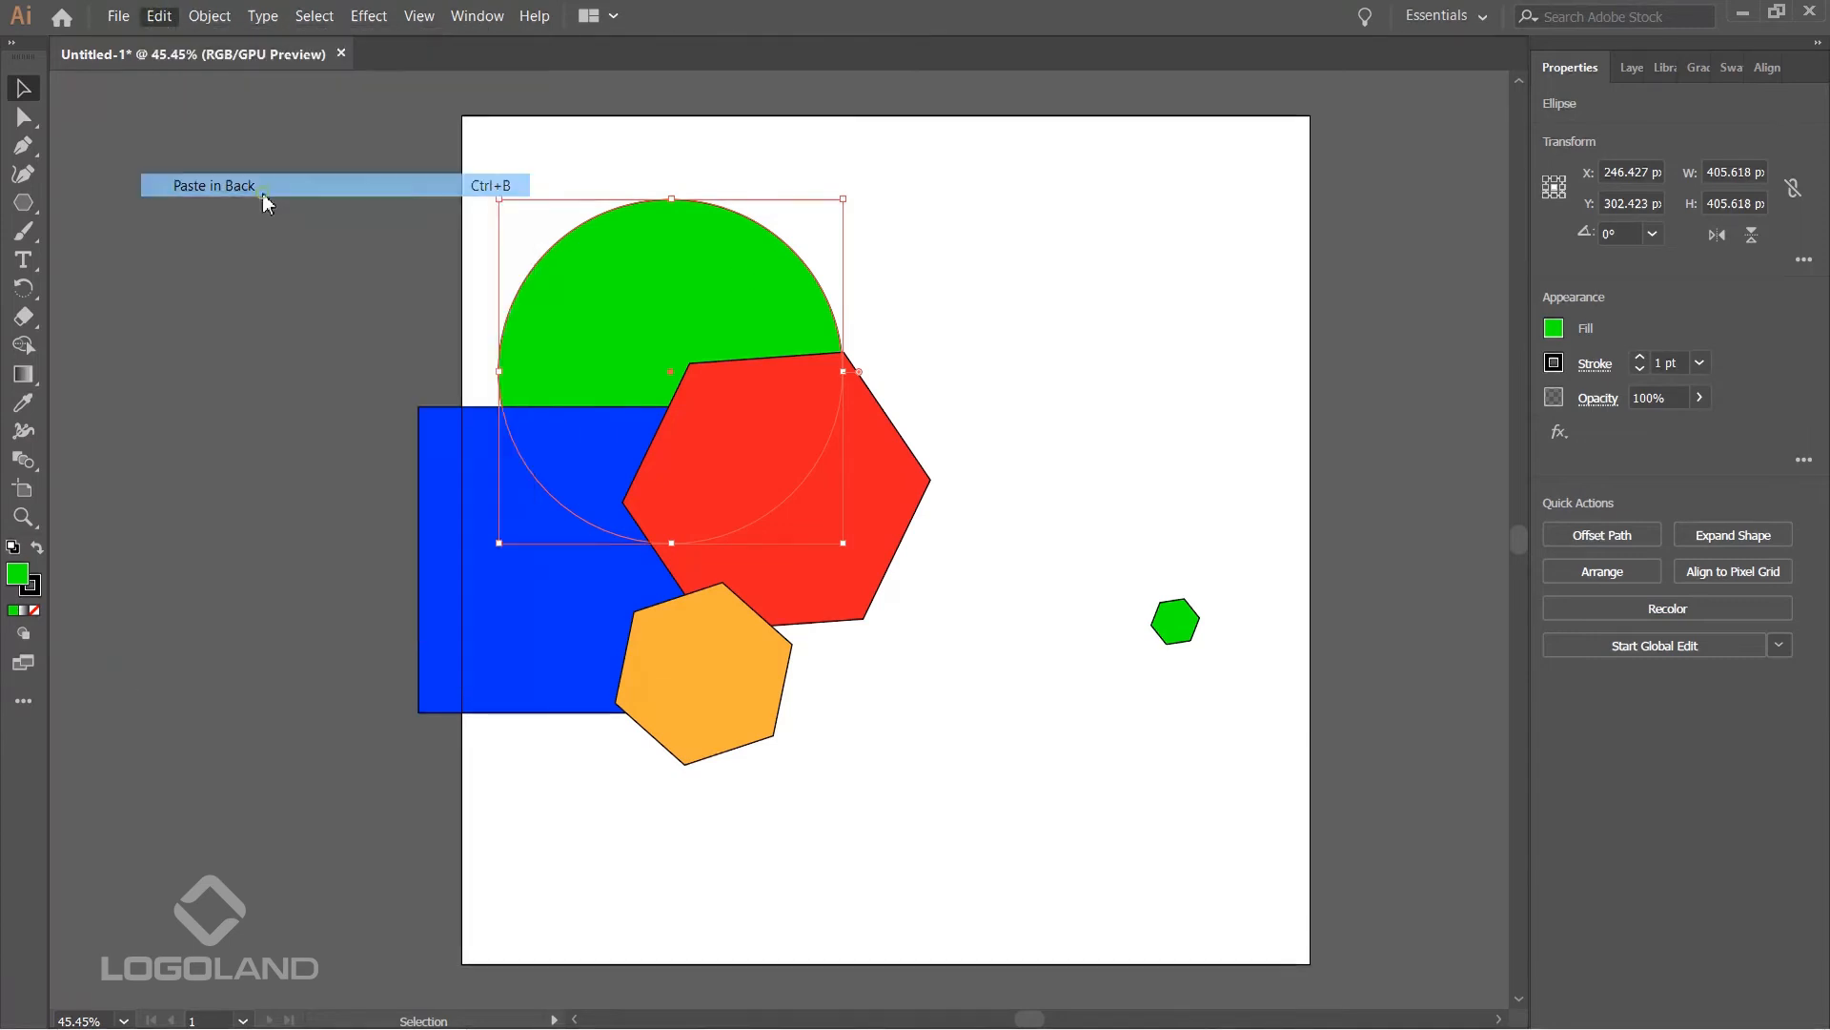
- Move the red hexagon up and right and the blue square up and left, and tuck the green hexagon partly under the circle
{"action": "left_click_drag", "start_coordinate": [837, 469], "coordinate": [902, 354]}
{"action": "left_click_drag", "start_coordinate": [600, 547], "coordinate": [527, 474]}
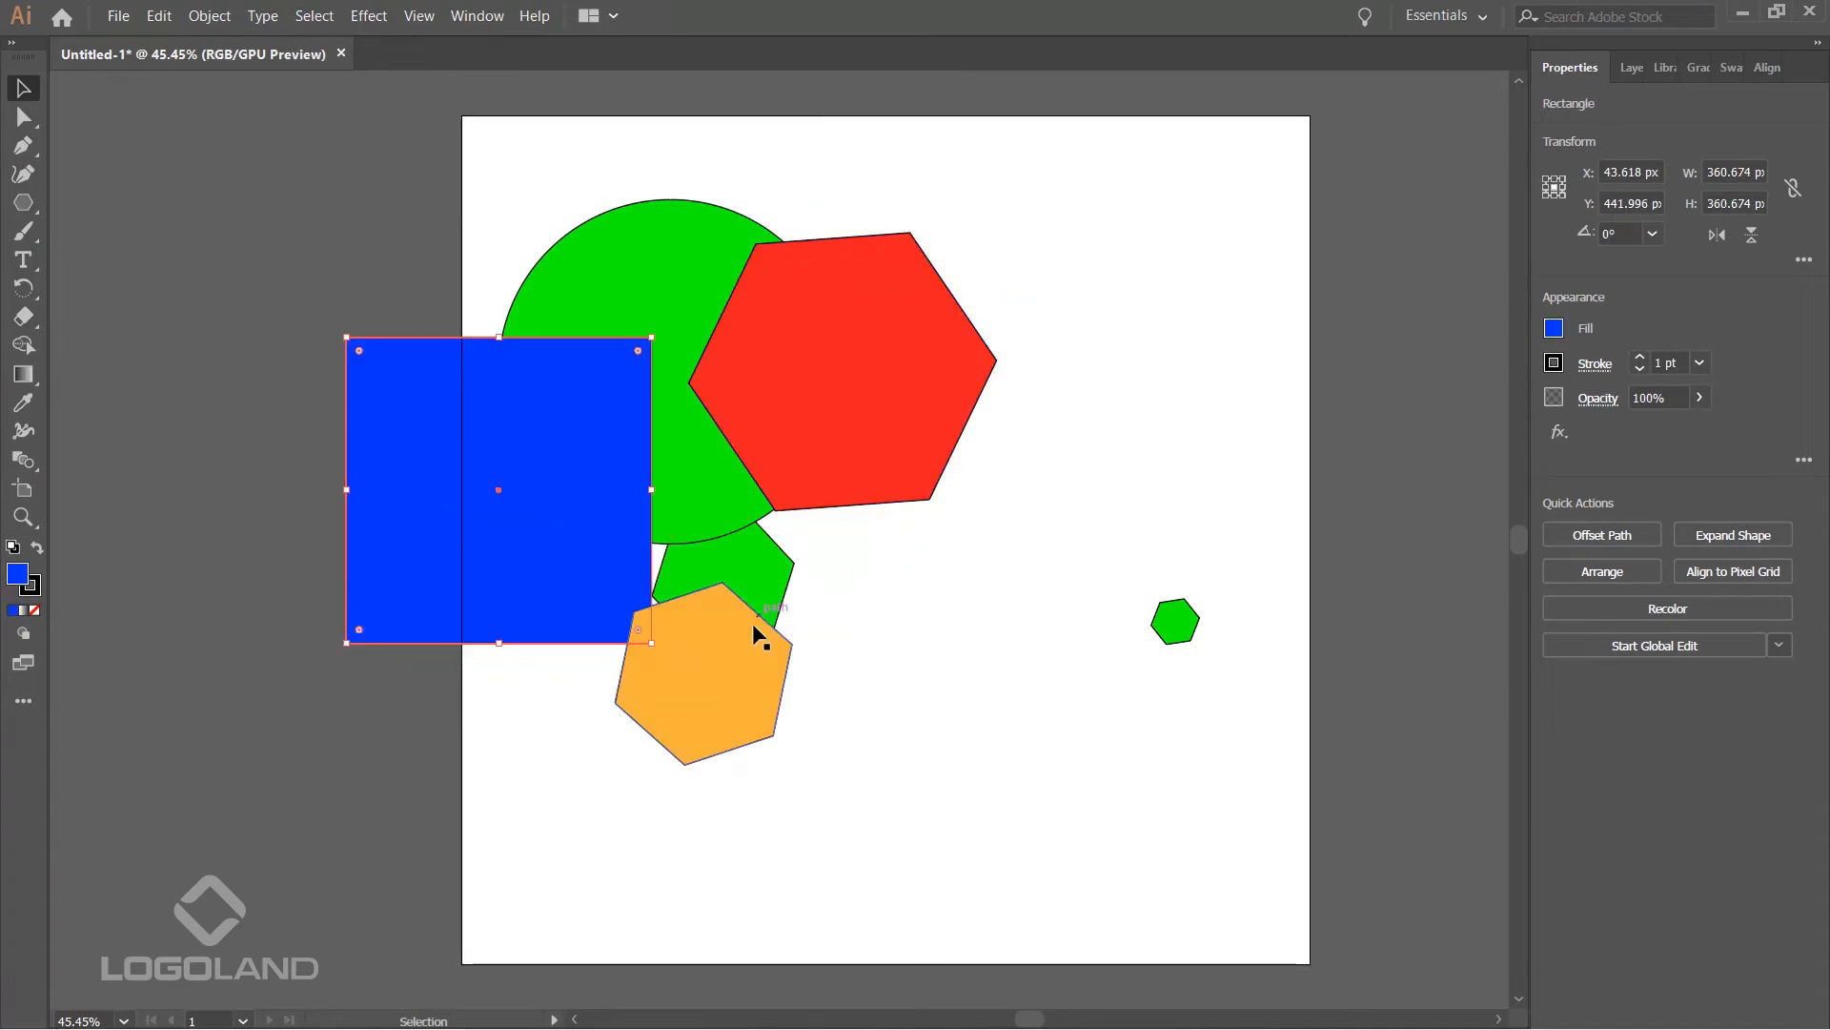
{"action": "left_click_drag", "start_coordinate": [758, 569], "coordinate": [717, 556]}
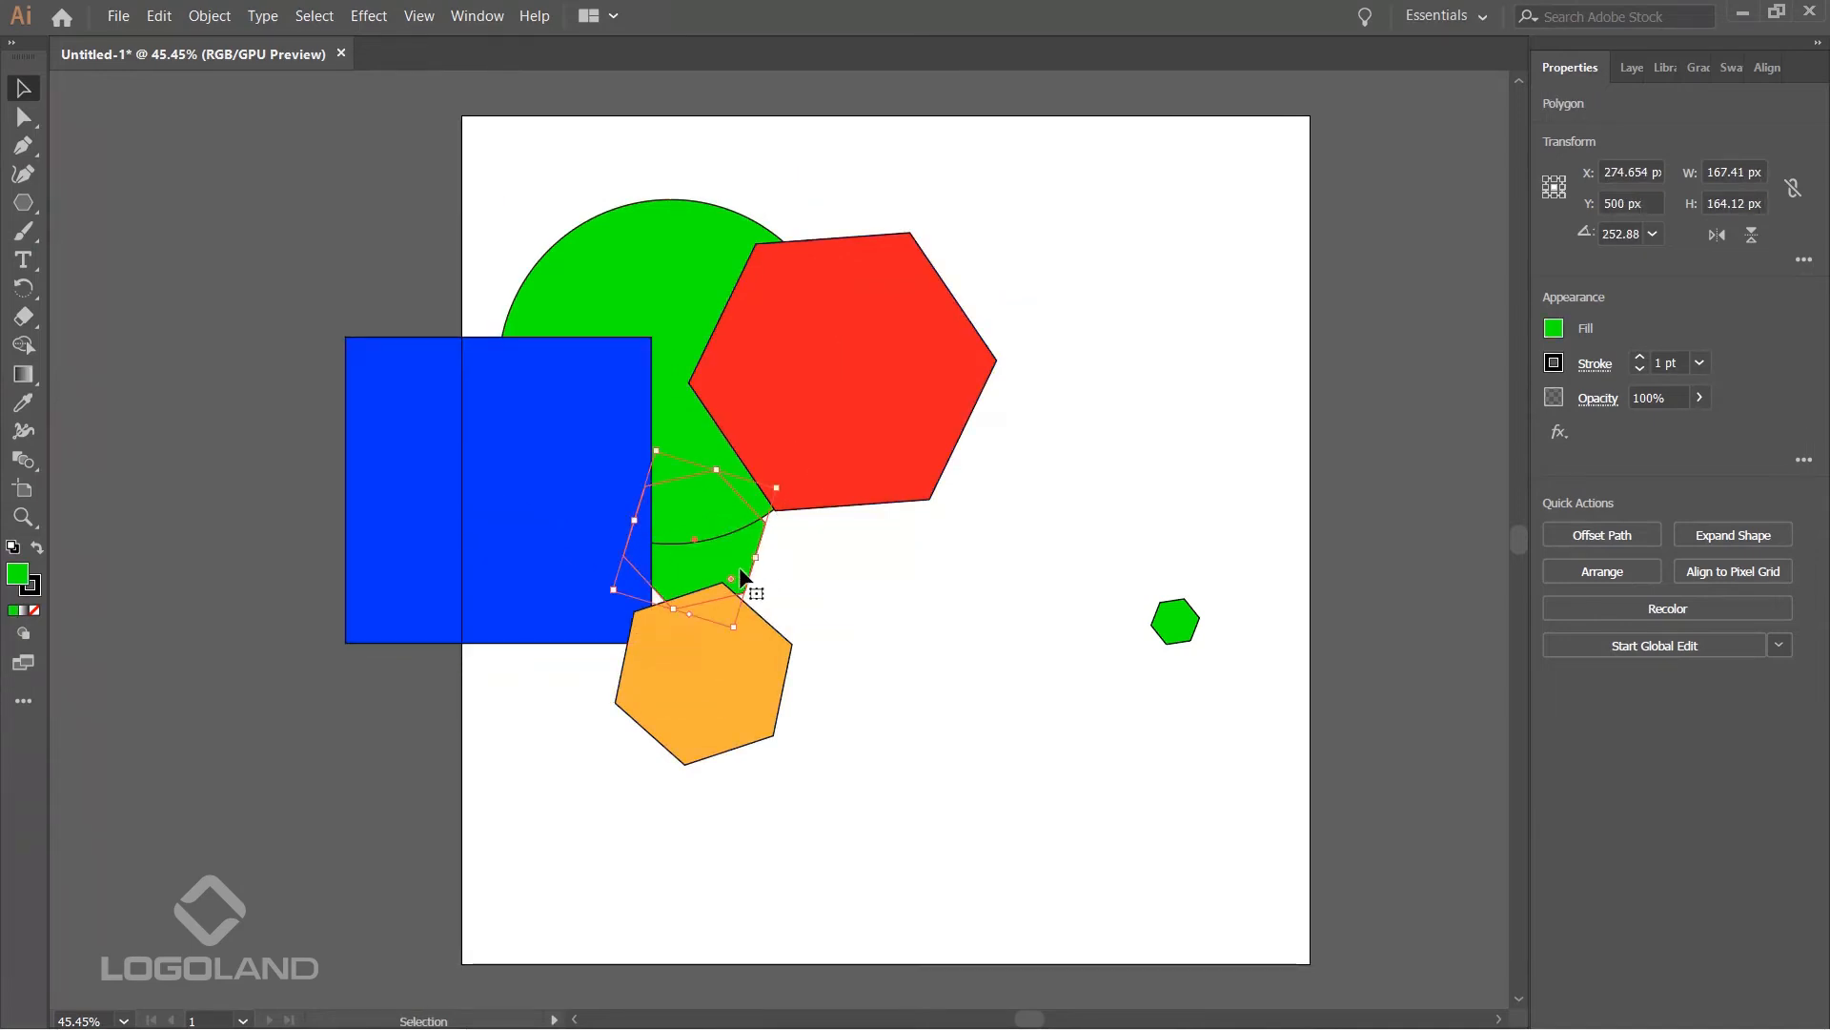
{"action": "left_click", "coordinate": [850, 592]}
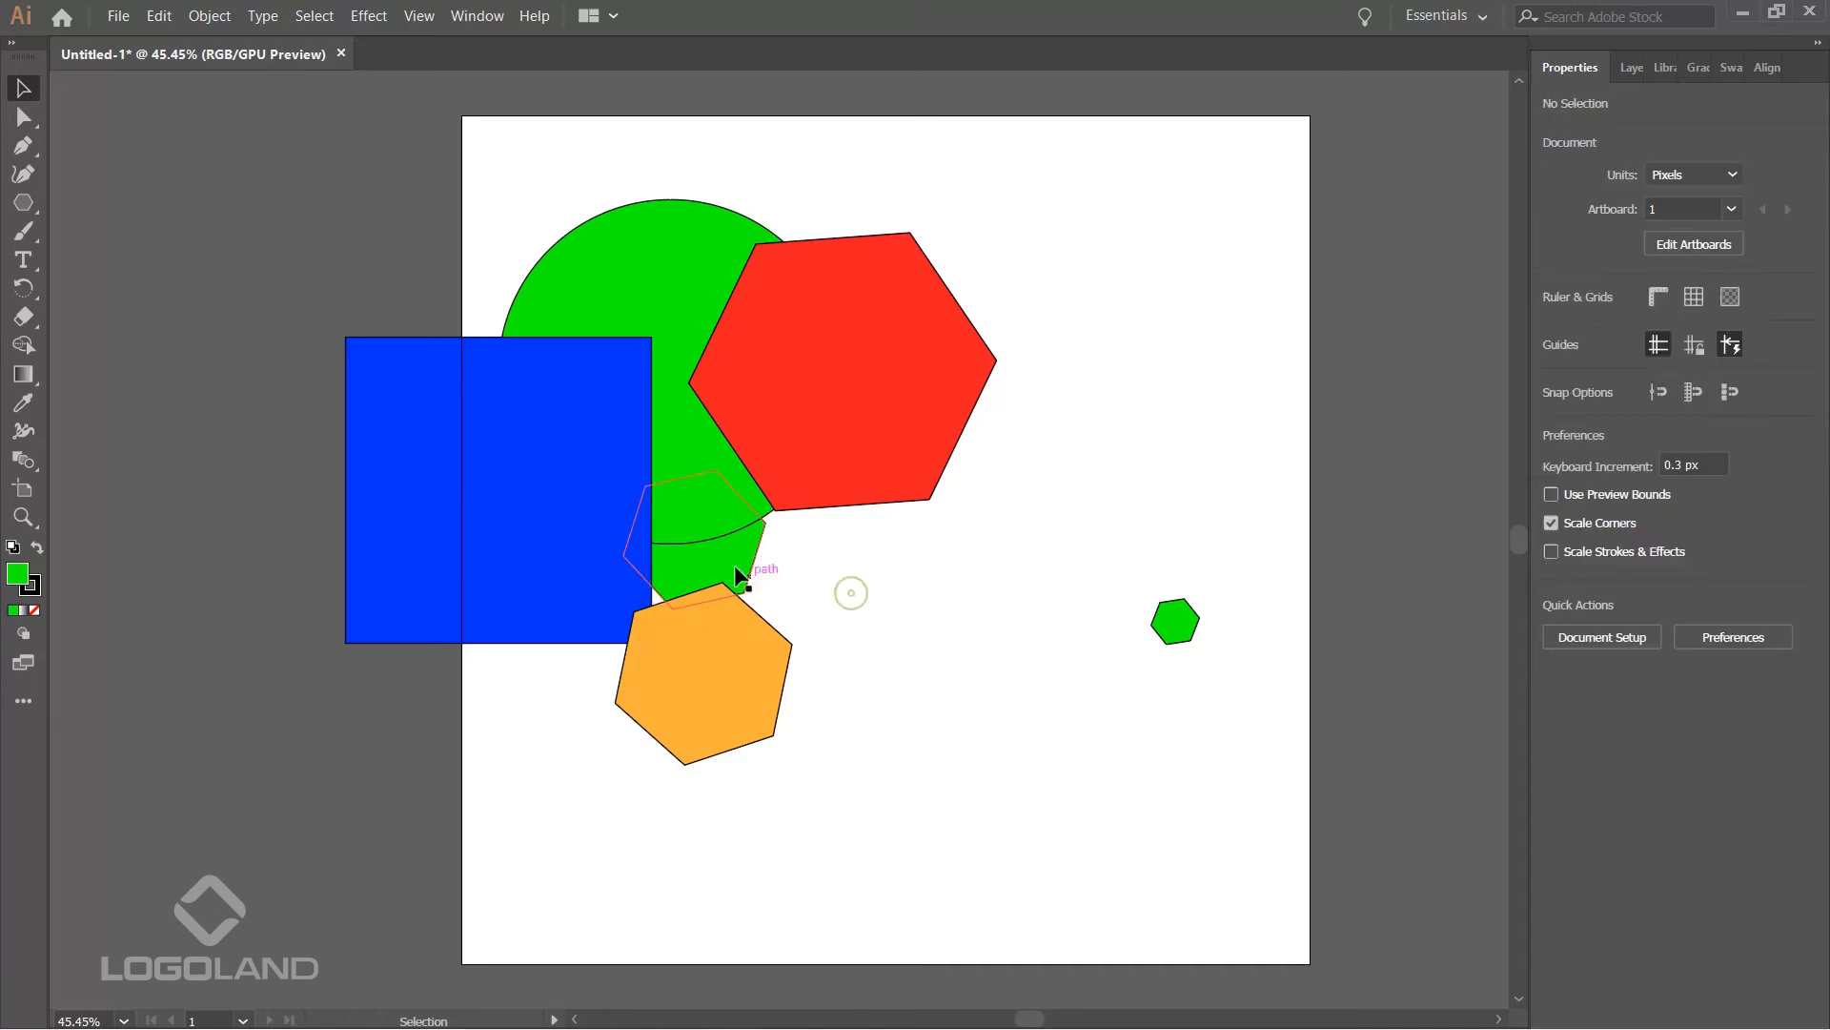
{"action": "left_click", "coordinate": [727, 556]}
{"action": "left_click", "coordinate": [887, 542]}
- Move the blue square right so it covers more of the circle and passes beneath the red hexagon
{"action": "left_click_drag", "start_coordinate": [572, 374], "coordinate": [669, 382]}
{"action": "left_click", "coordinate": [810, 444]}
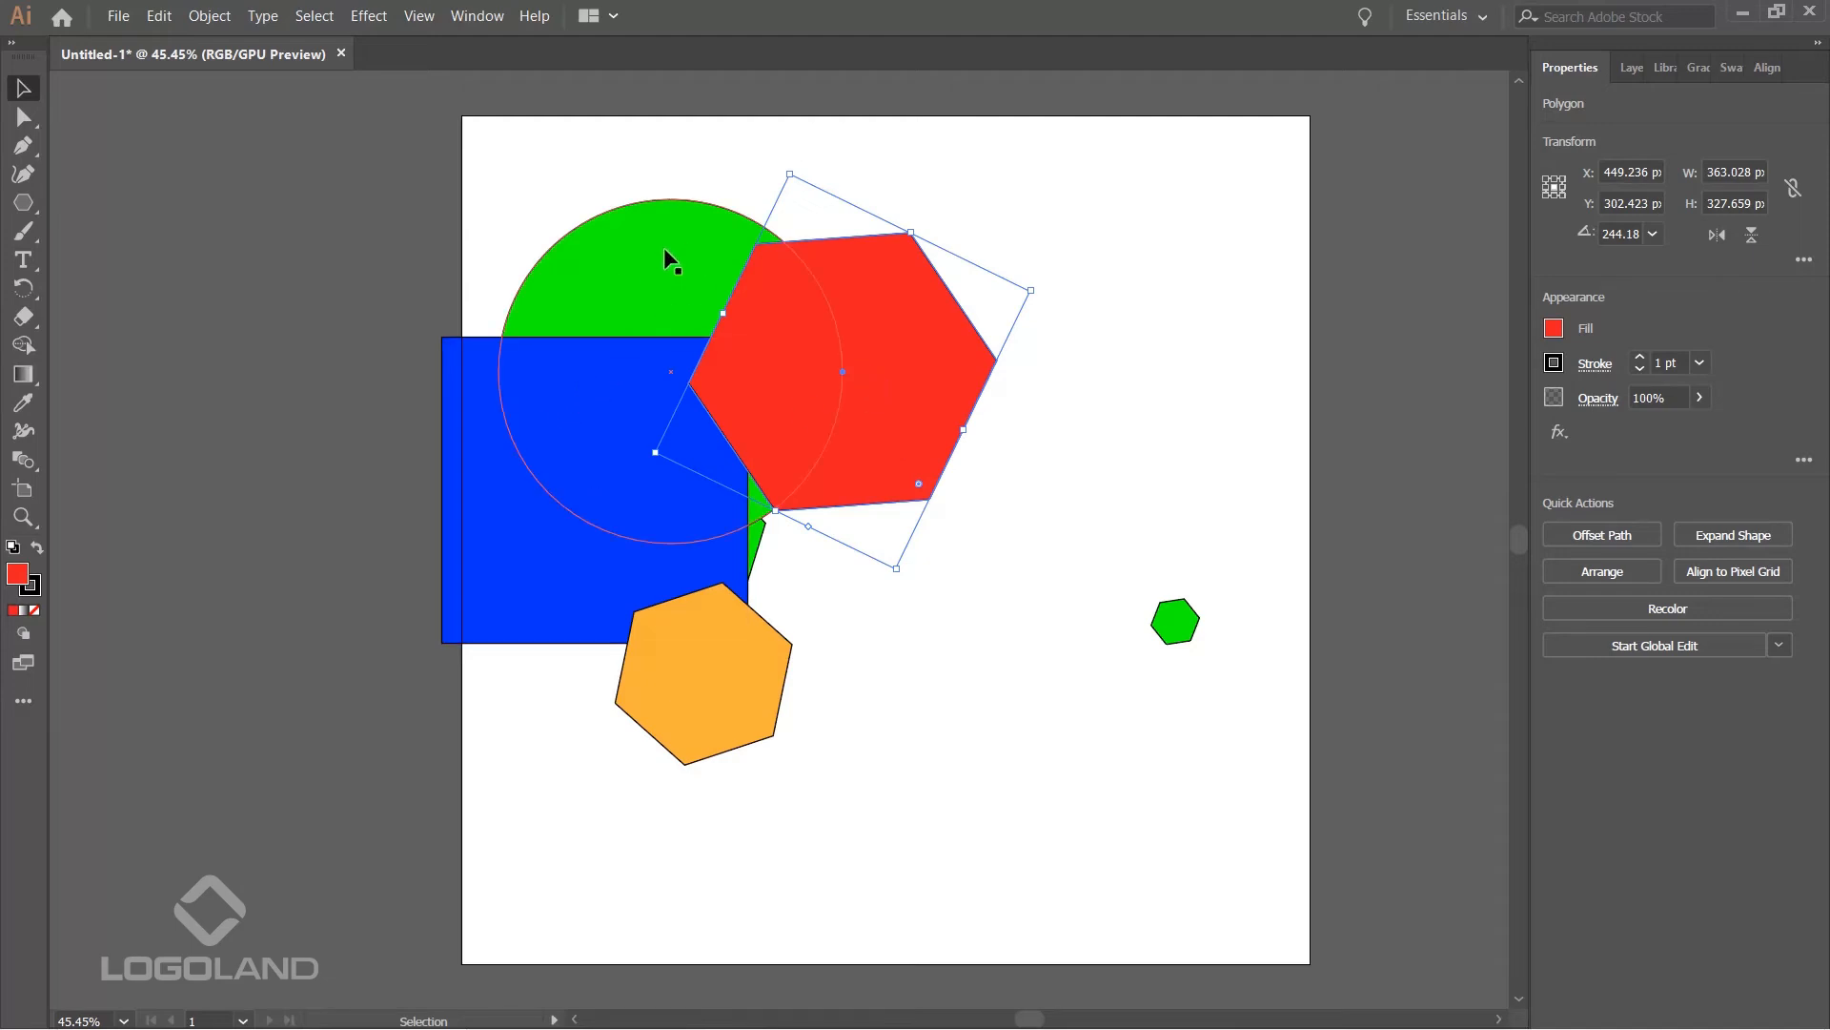
{"action": "left_click", "coordinate": [1120, 341]}
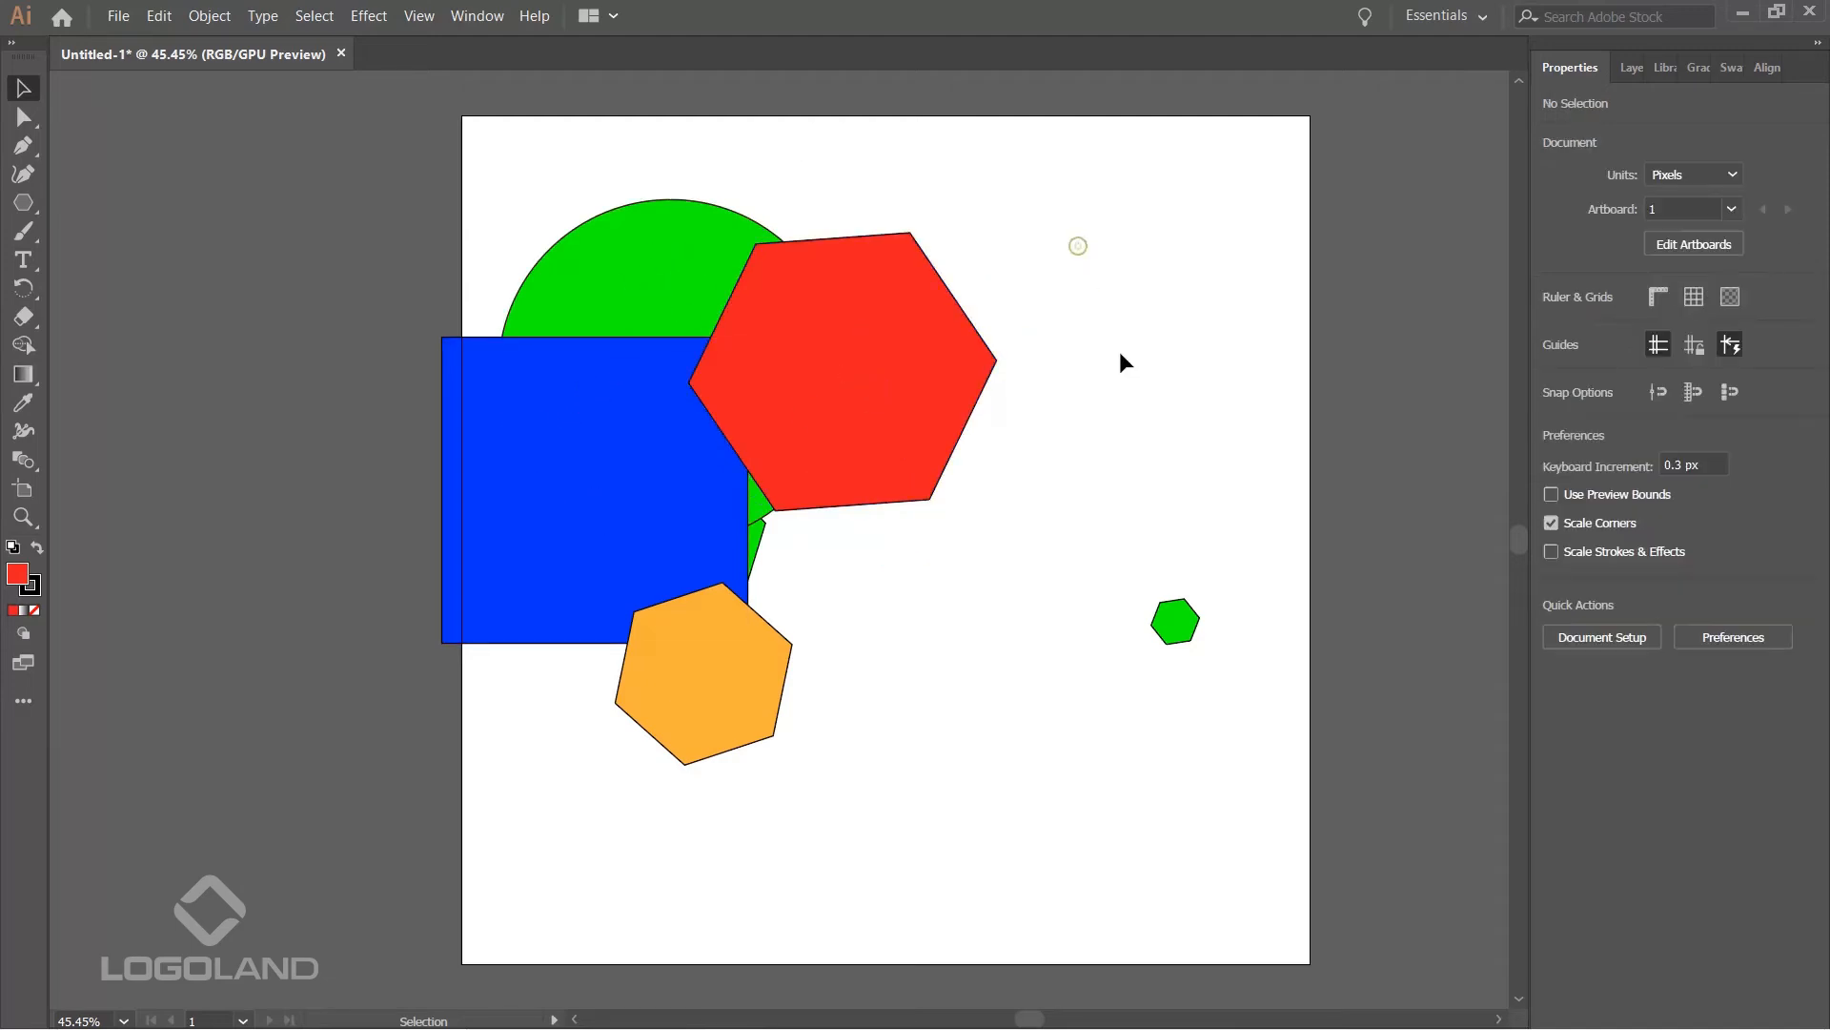
- Cut the red hexagon out of the artwork
{"action": "left_click", "coordinate": [914, 337]}
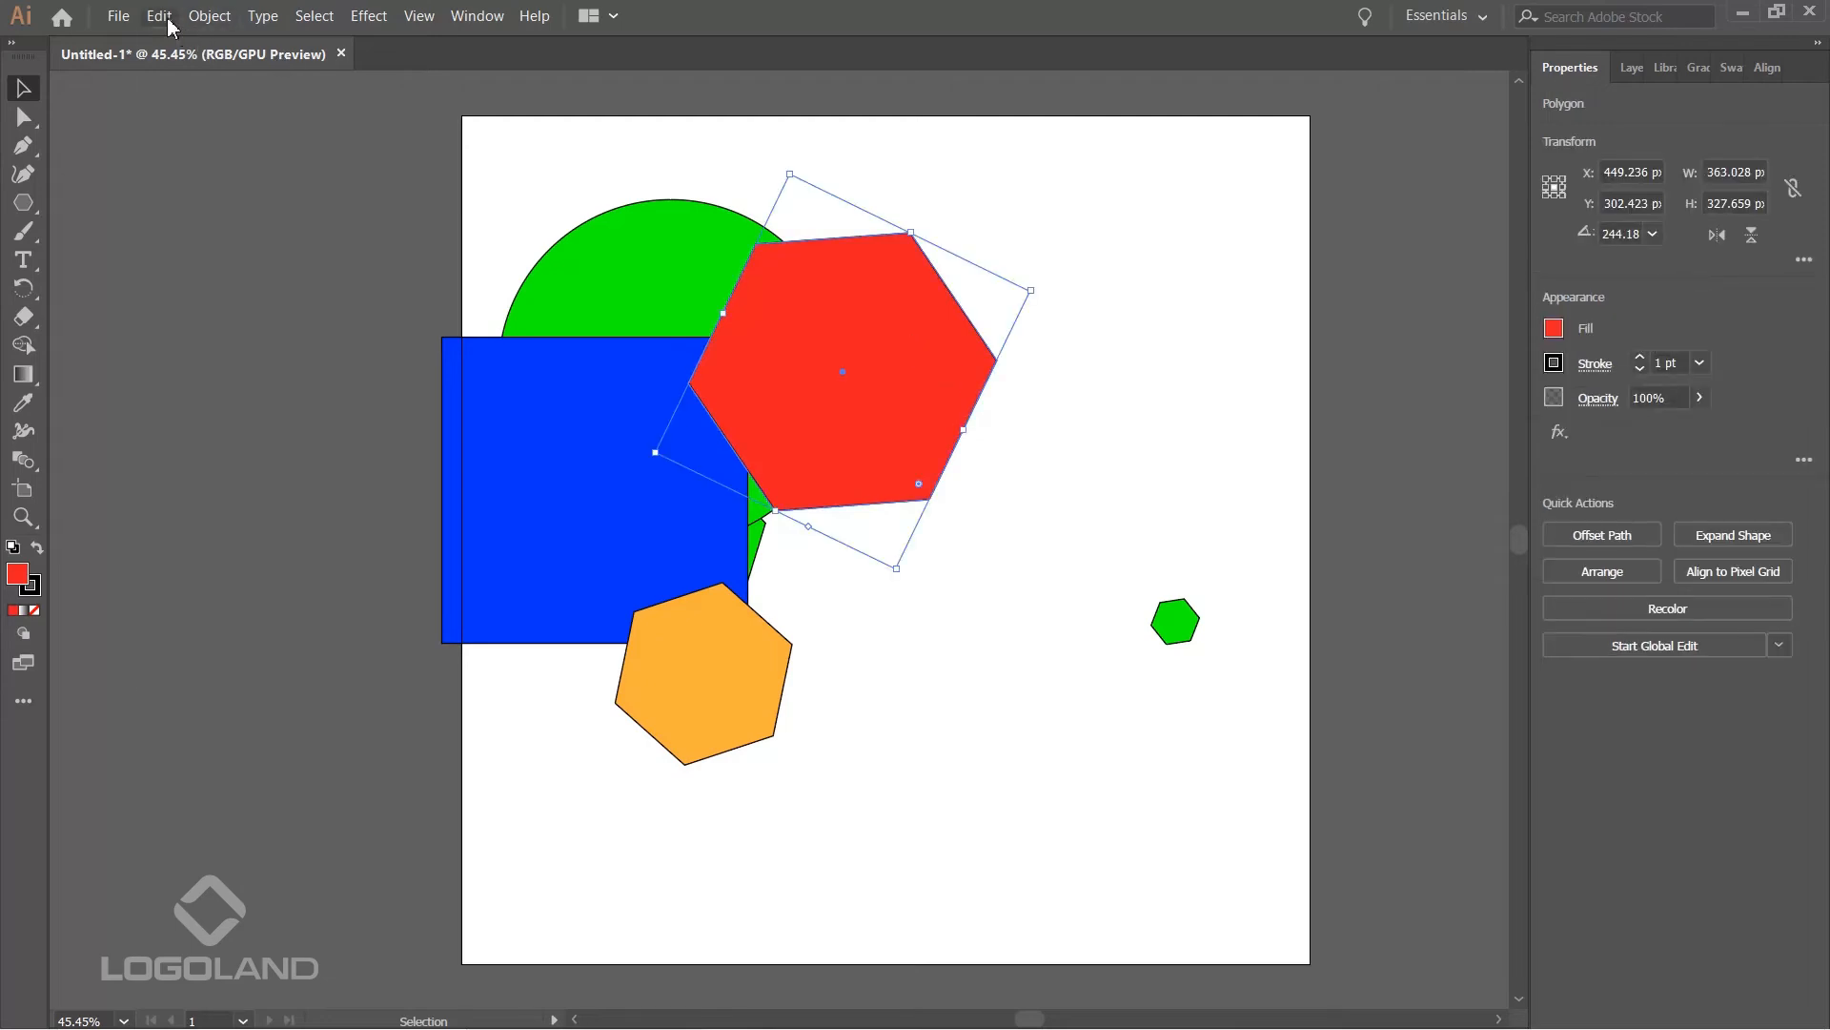
{"action": "left_click", "coordinate": [158, 16]}
{"action": "left_click", "coordinate": [238, 93]}
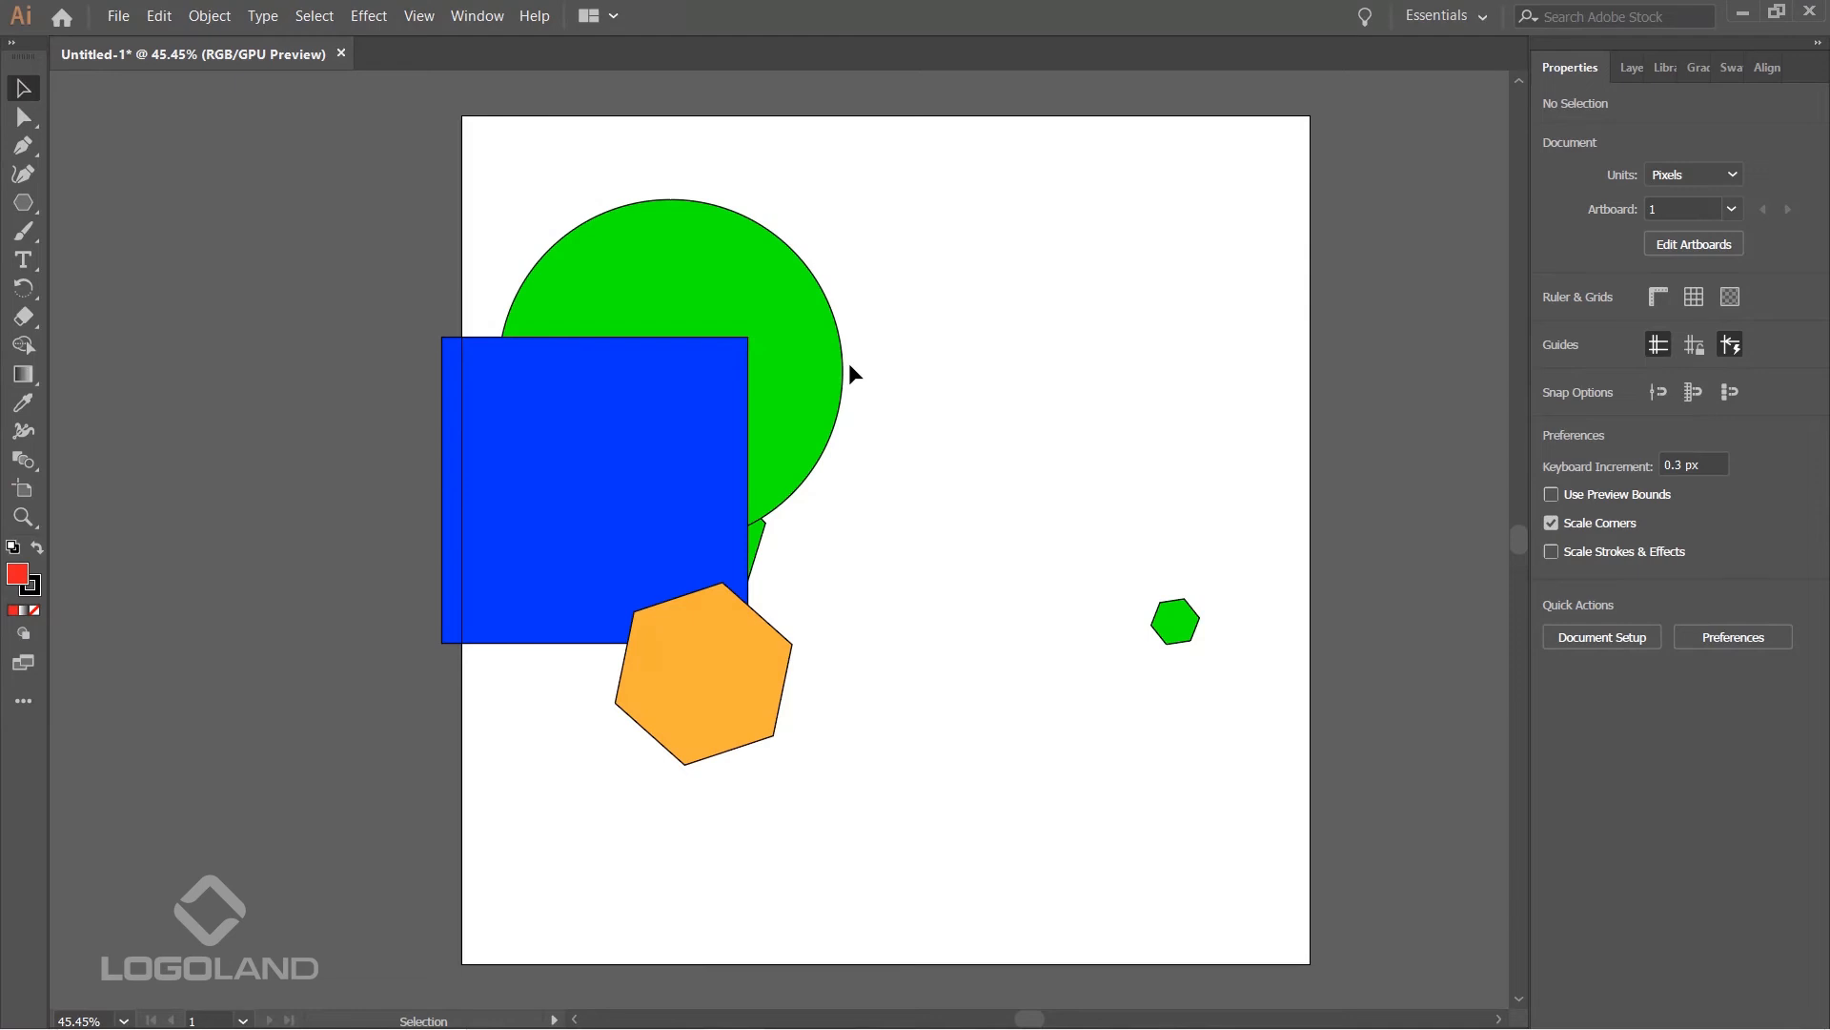
{"action": "left_click", "coordinate": [158, 16]}
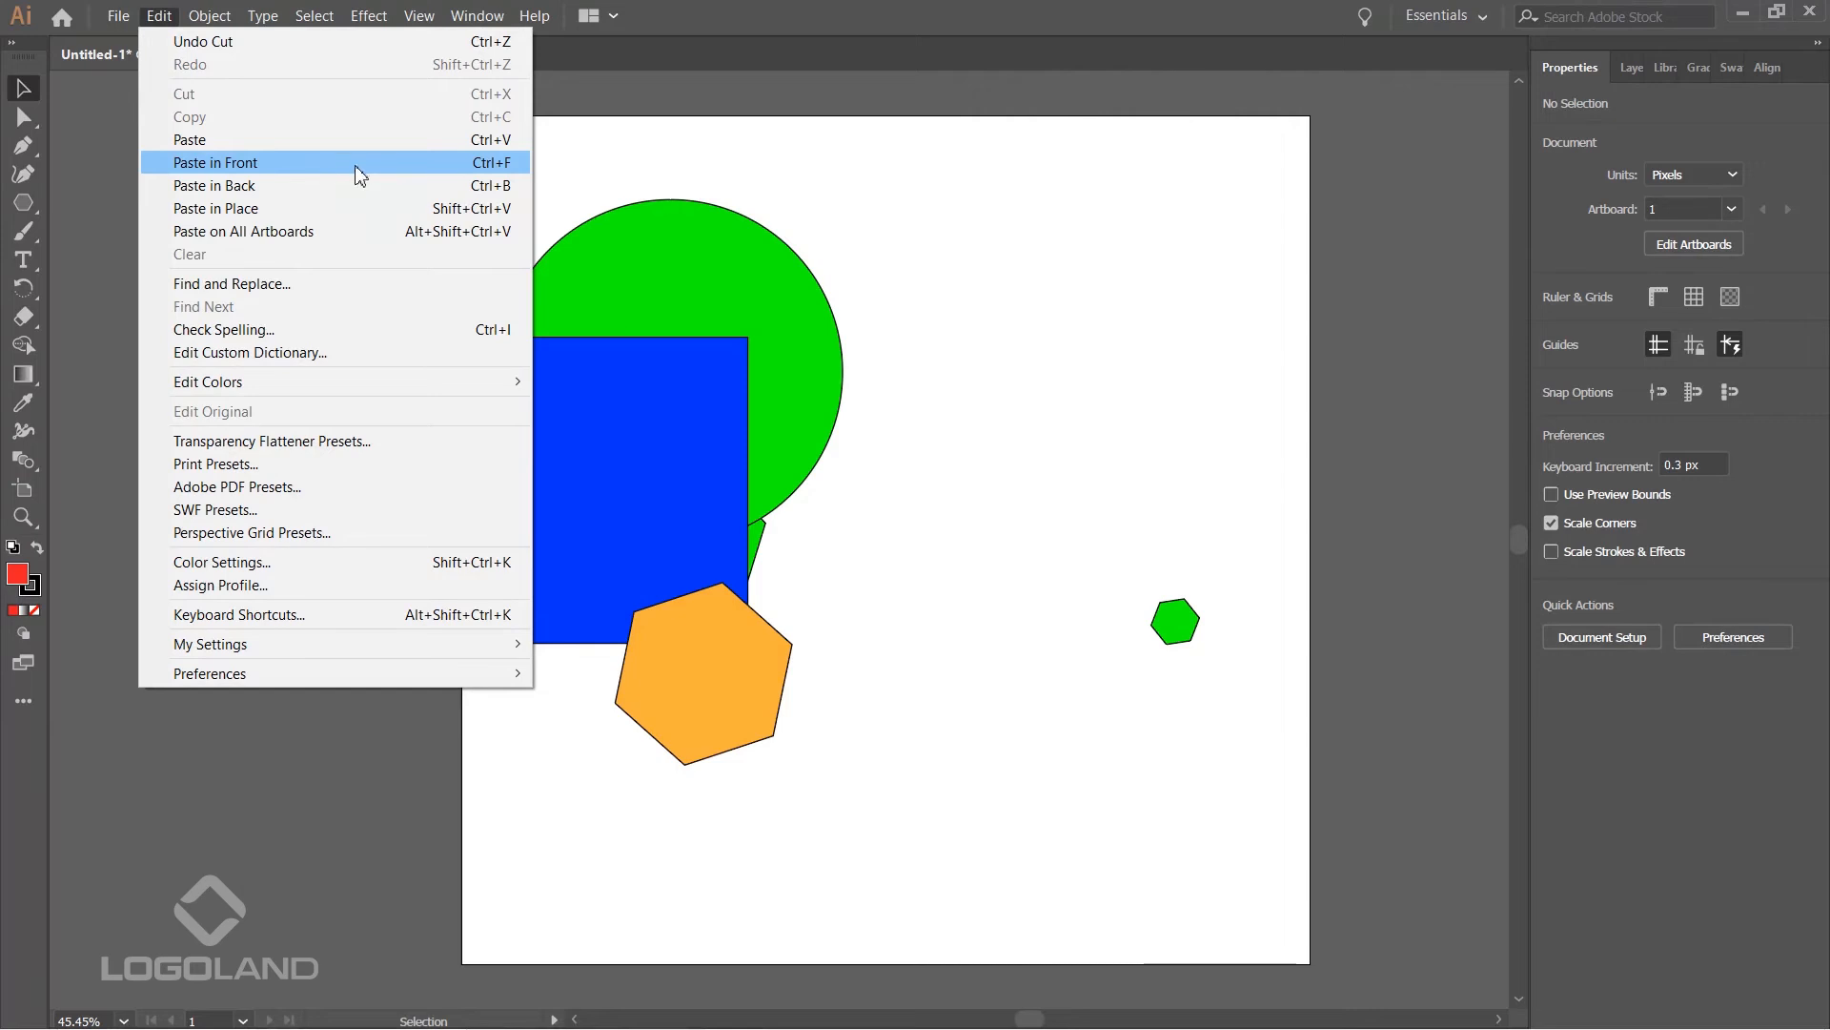
{"action": "left_click", "coordinate": [993, 203]}
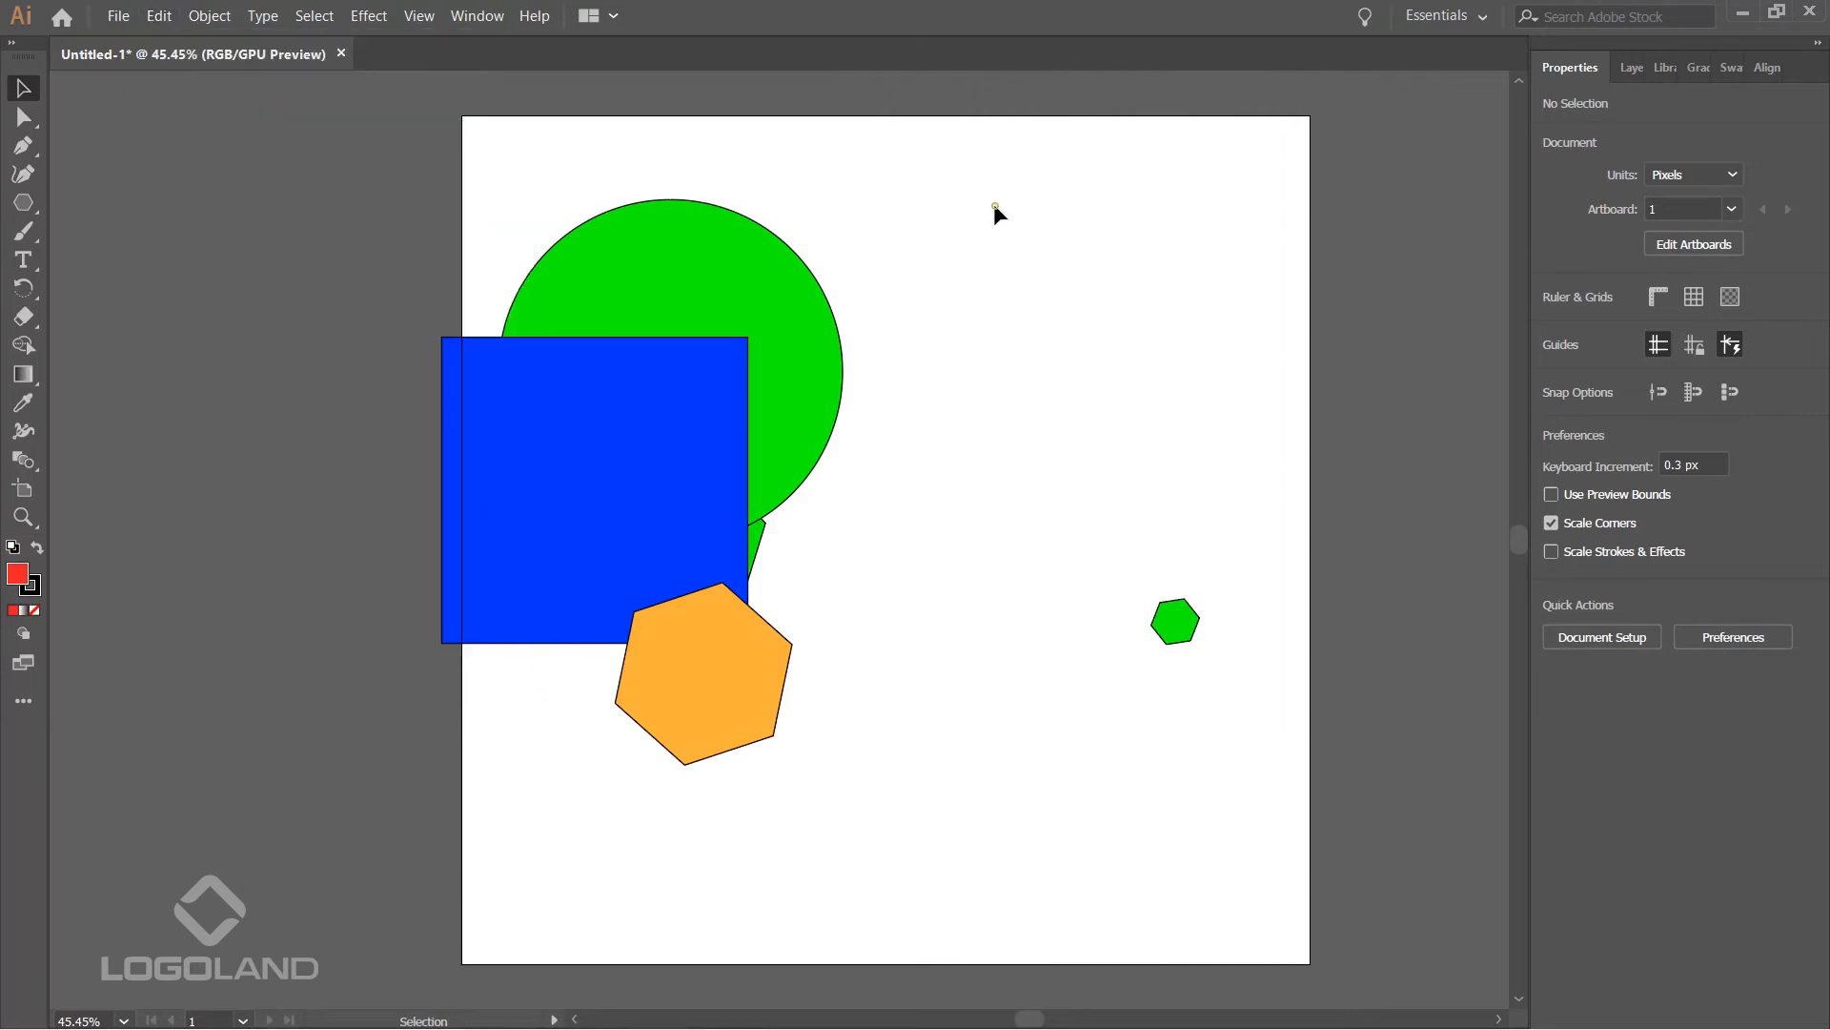
- Select the green circle and paste the cut red hexagon directly in front of it using Paste in Front
{"action": "left_click", "coordinate": [736, 269]}
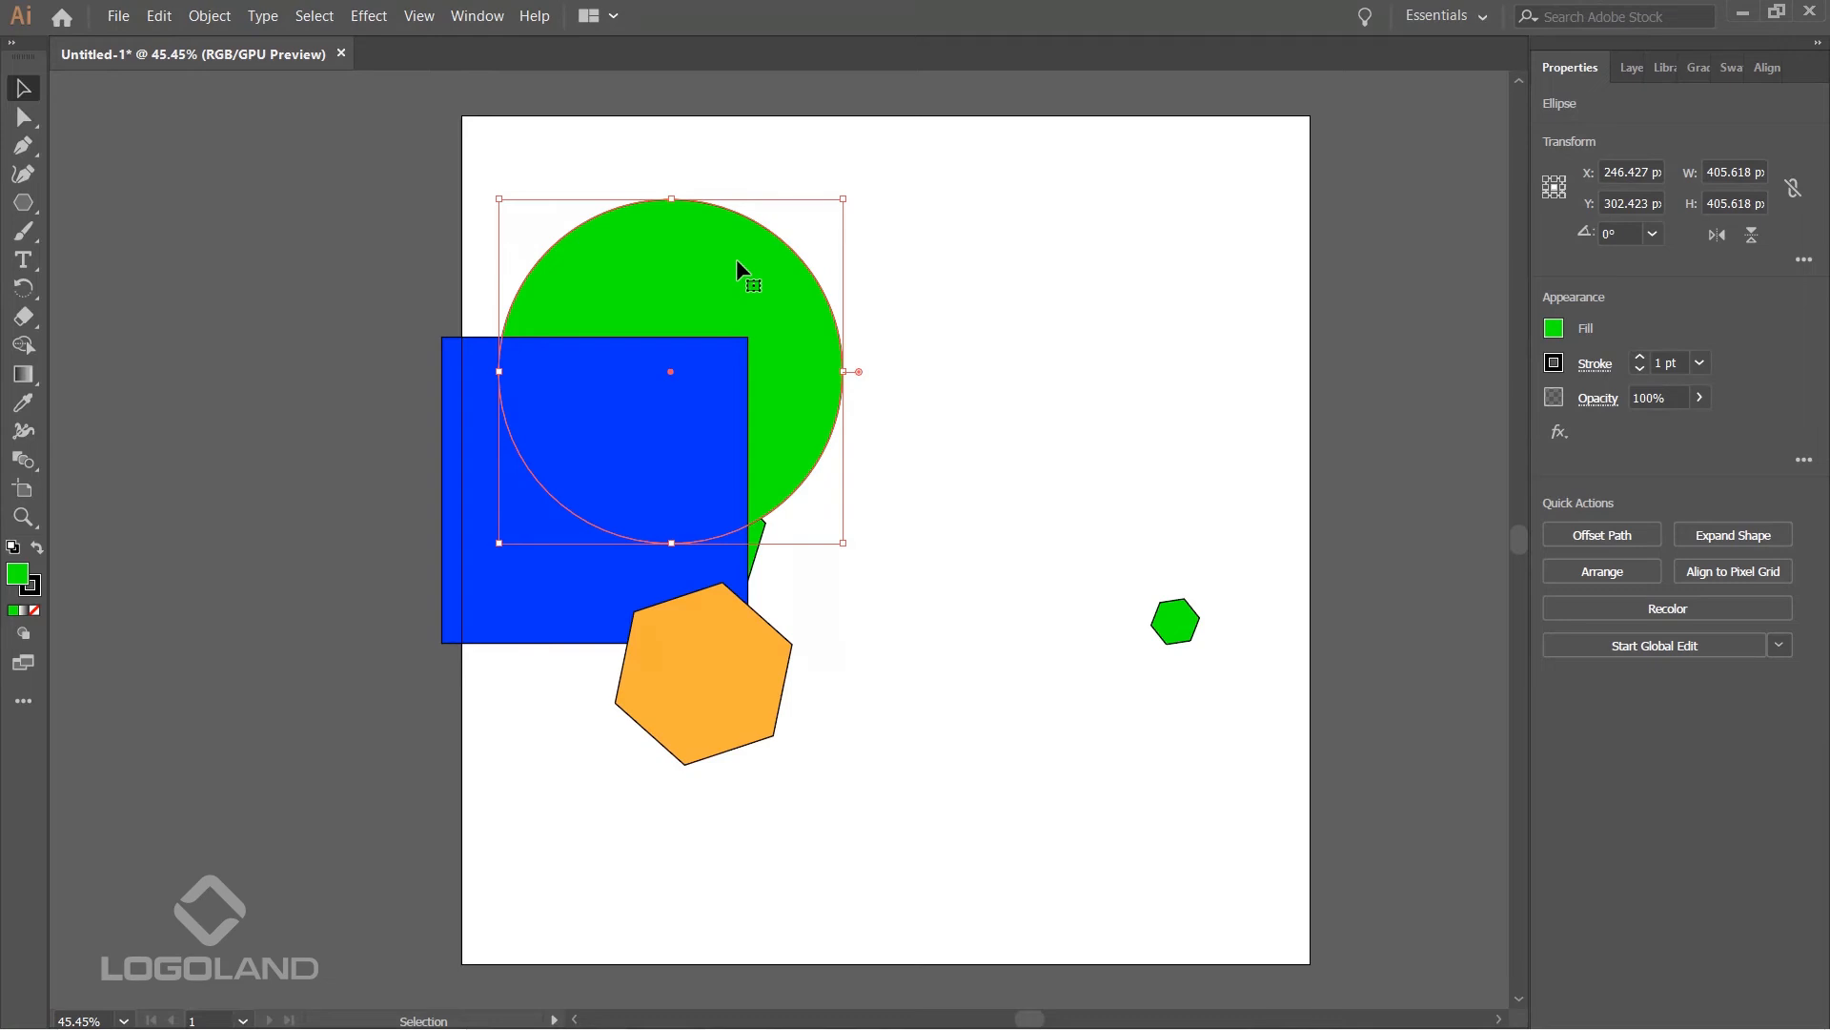
{"action": "left_click", "coordinate": [832, 262]}
{"action": "left_click", "coordinate": [782, 261]}
{"action": "left_click", "coordinate": [158, 16]}
{"action": "left_click", "coordinate": [239, 160]}
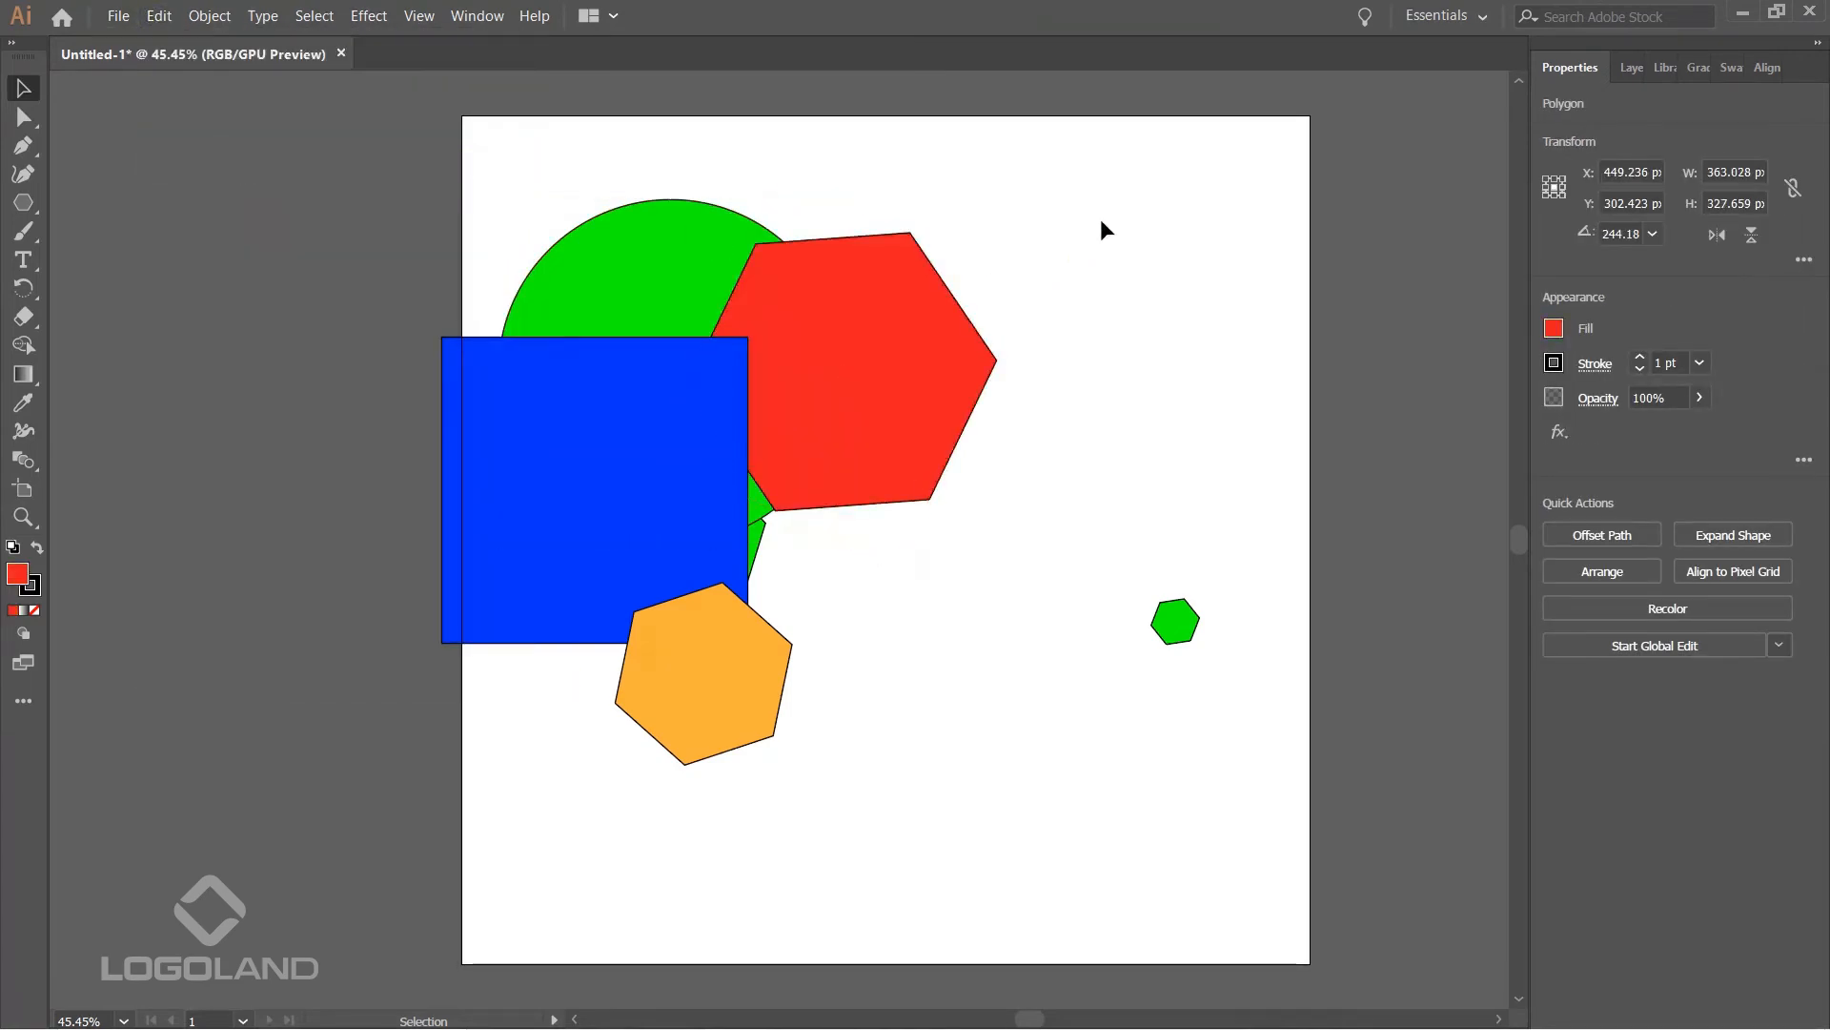
- Shift the red hexagon slightly left, deselect it and show the document's layer list
{"action": "left_click_drag", "start_coordinate": [911, 350], "coordinate": [866, 359]}
{"action": "left_click", "coordinate": [1052, 341]}
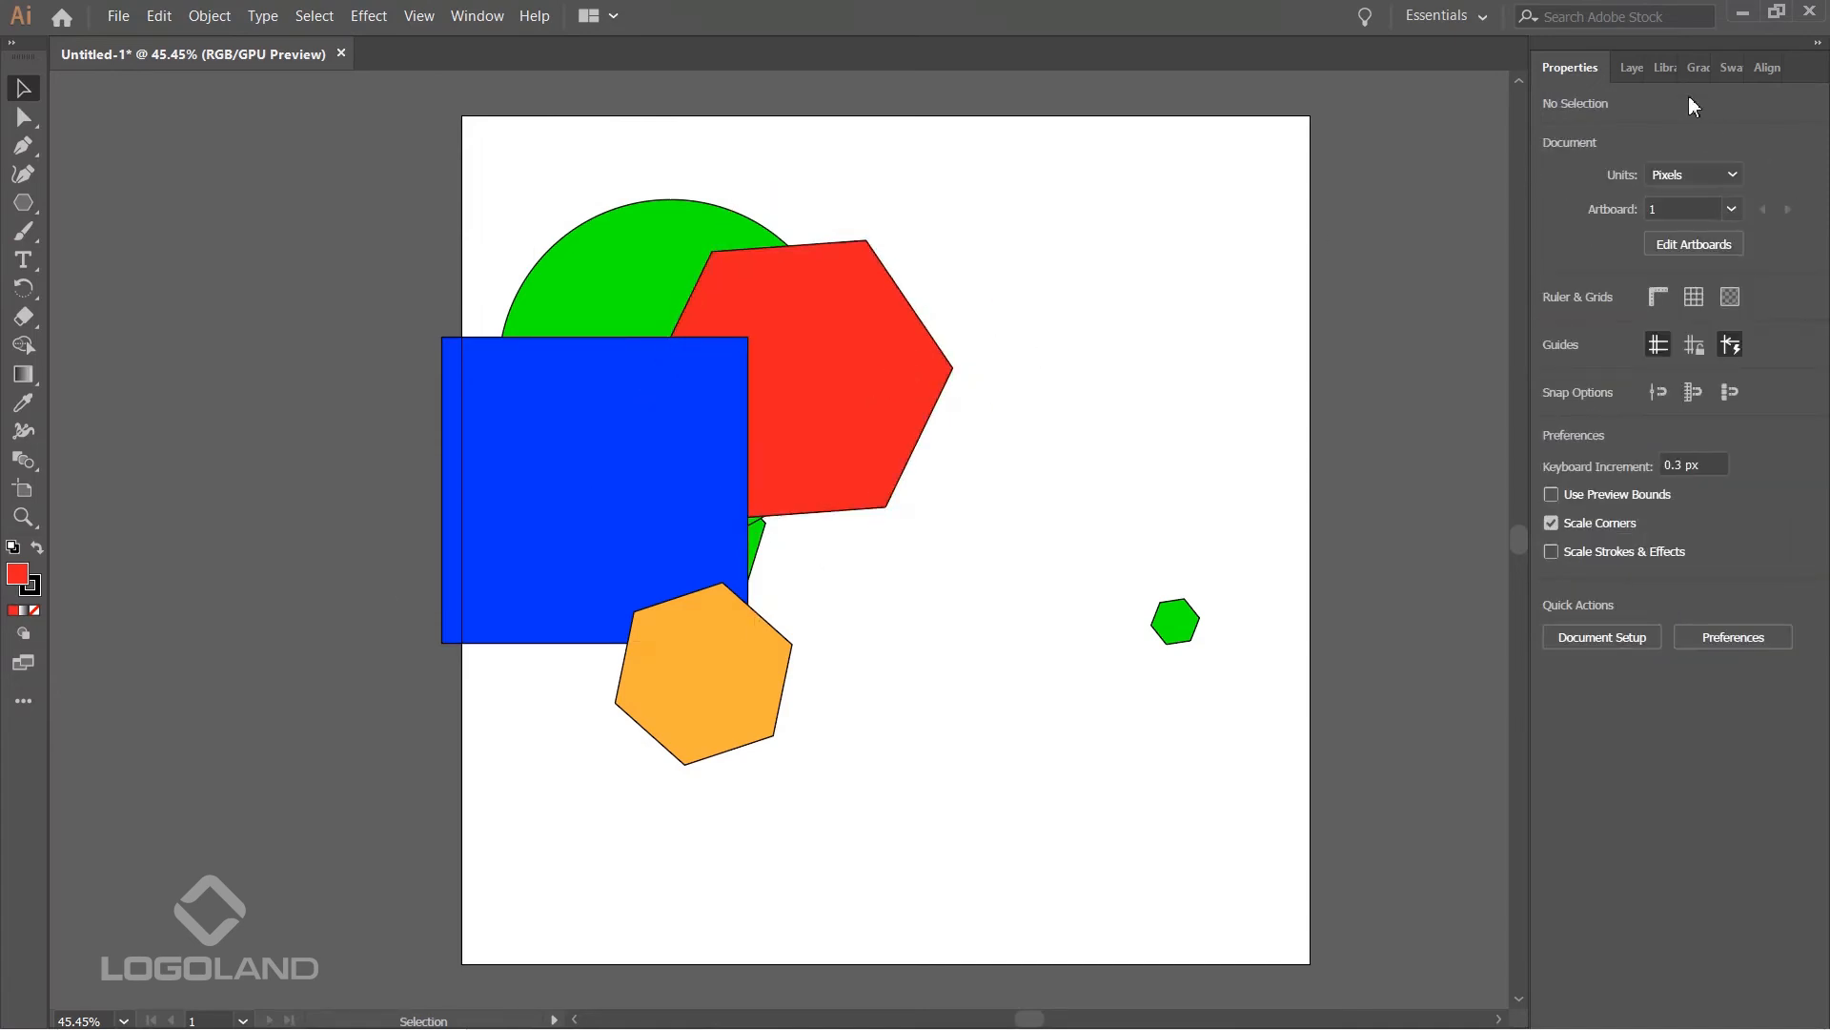
{"action": "left_click", "coordinate": [1632, 68]}
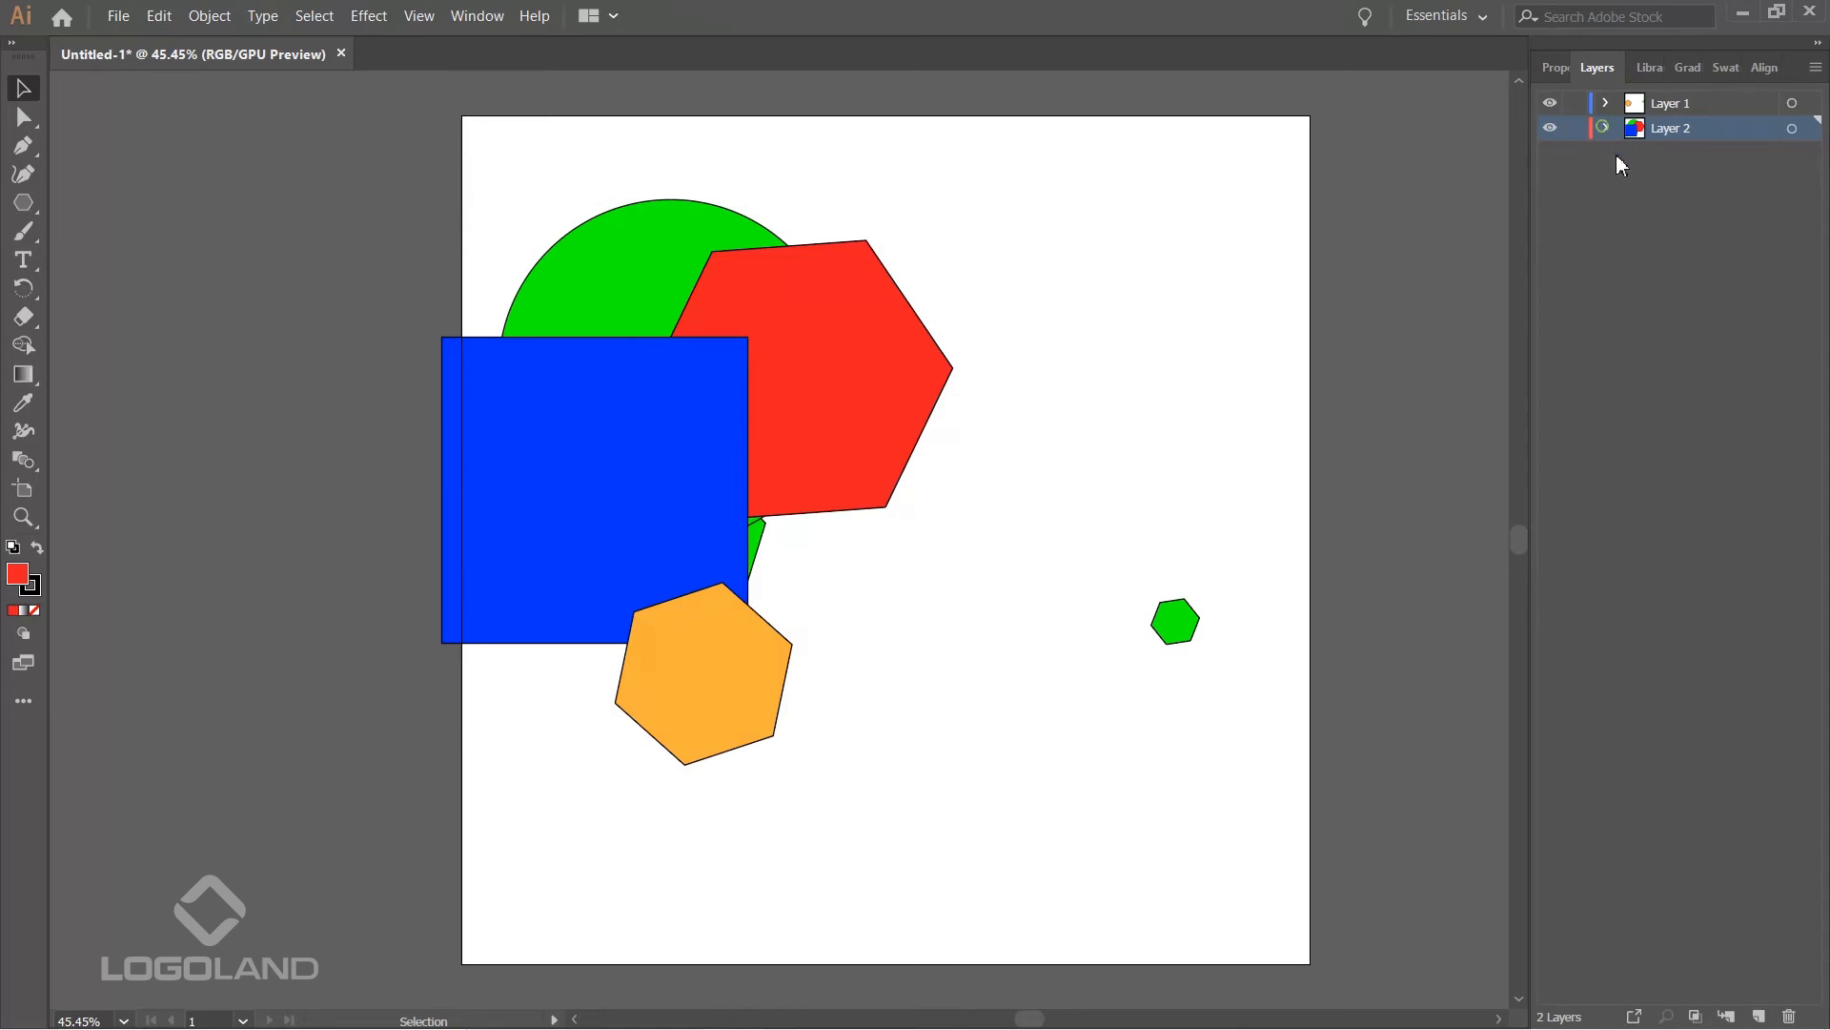
- Expand and collapse Layer 2 and Layer 1 to review the objects each one contains
{"action": "left_click", "coordinate": [1606, 128]}
{"action": "left_click", "coordinate": [1707, 203]}
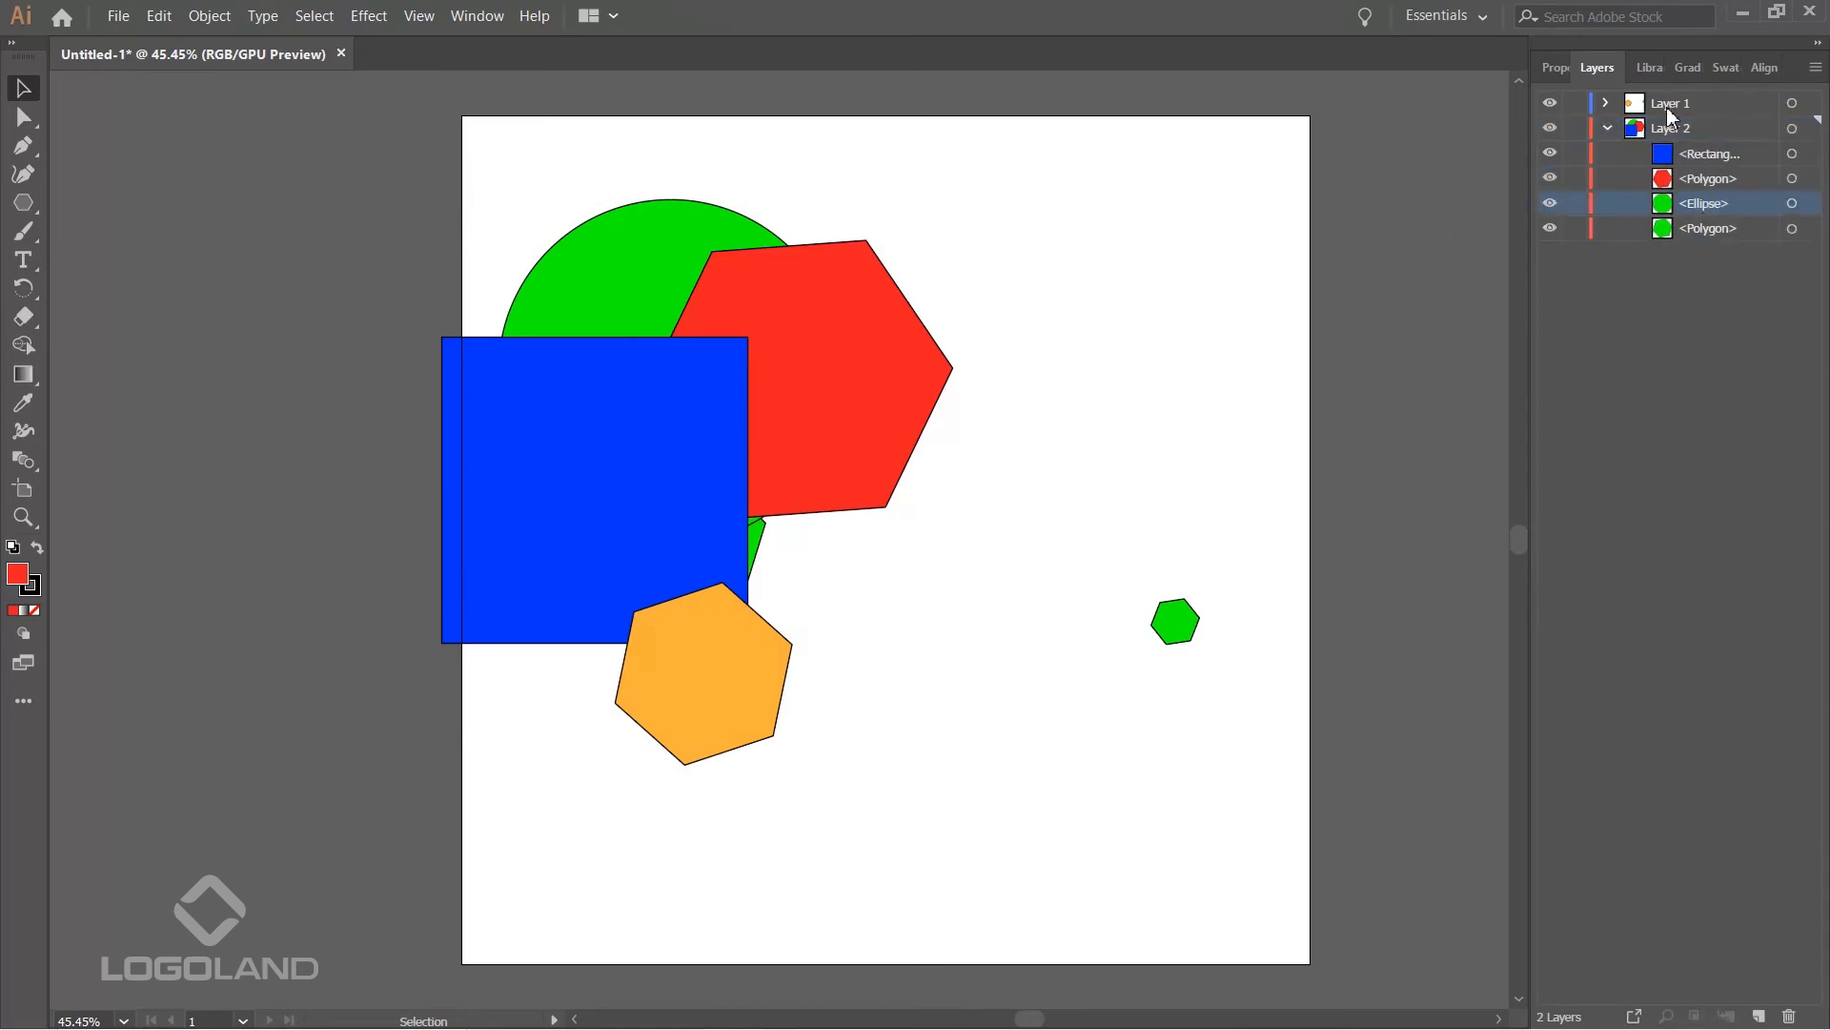
{"action": "left_click", "coordinate": [1605, 128]}
{"action": "left_click", "coordinate": [1605, 102]}
{"action": "left_click", "coordinate": [1605, 102]}
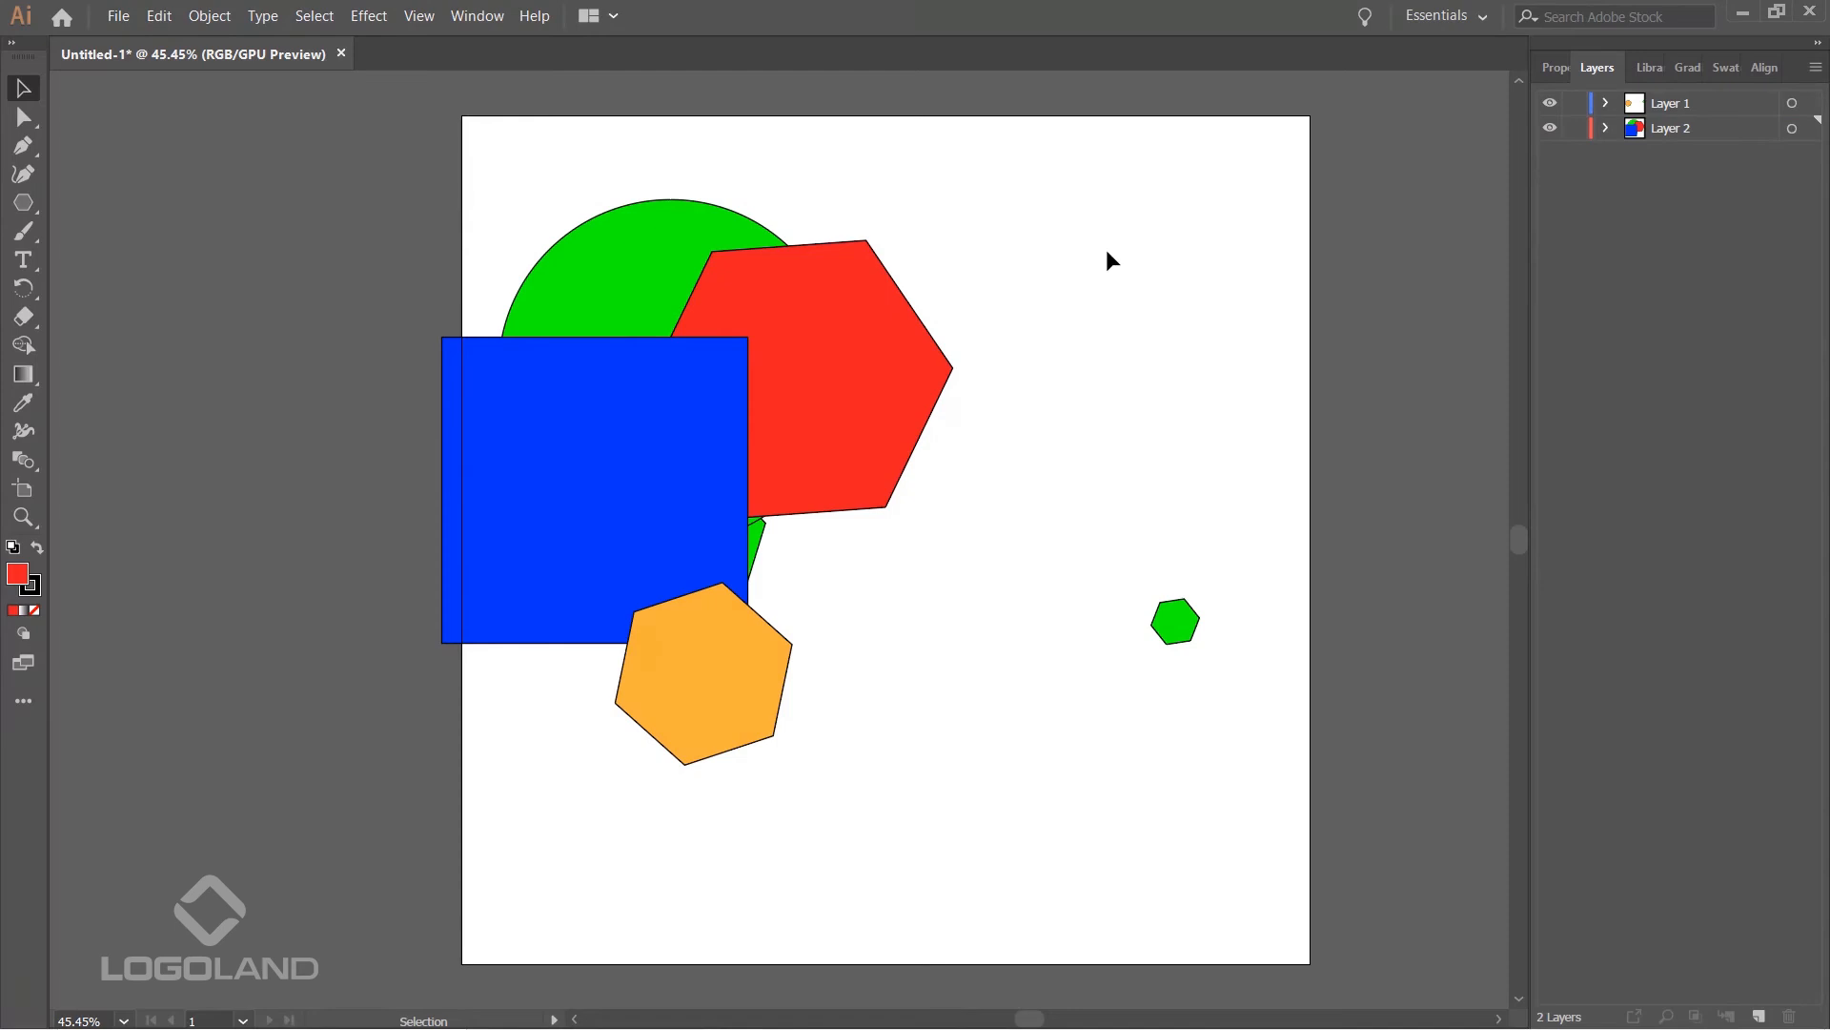
- Move the blue square down and to the left so more of it extends past the artboard edge, and deselect it
{"action": "left_click_drag", "start_coordinate": [568, 486], "coordinate": [491, 544]}
{"action": "left_click", "coordinate": [1142, 374]}
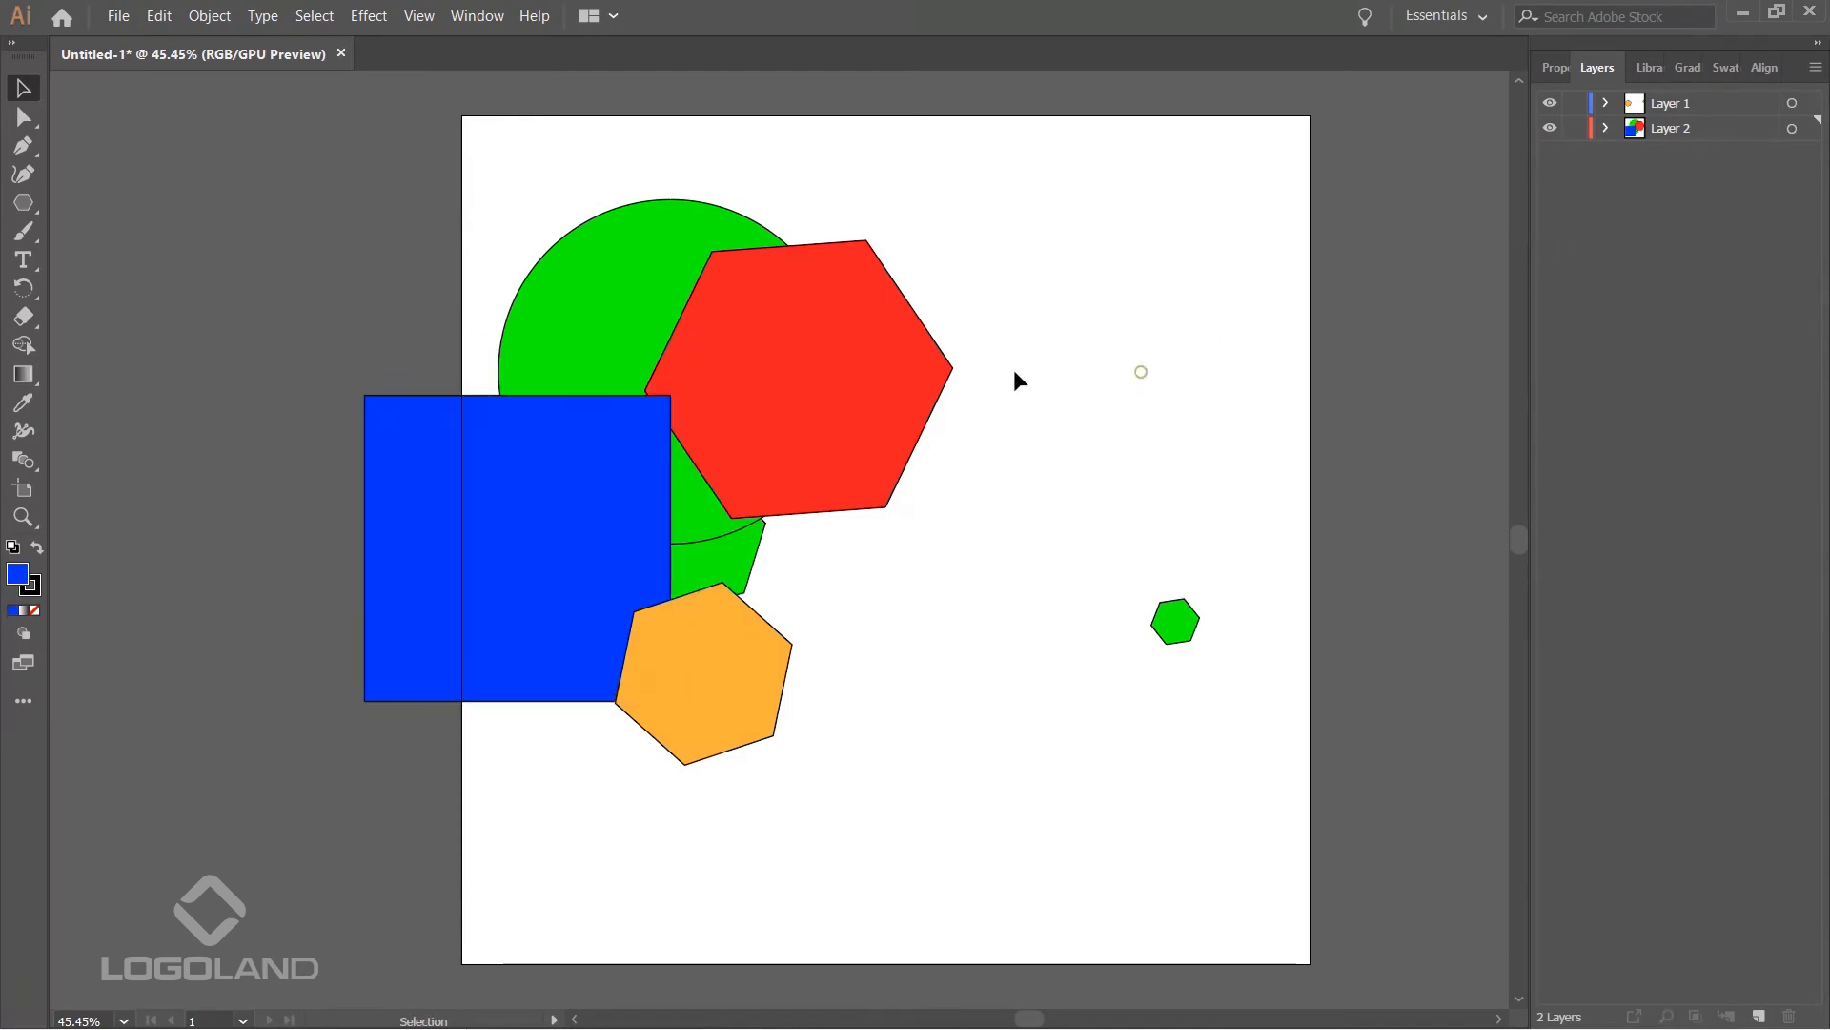
{"action": "left_click", "coordinate": [878, 363]}
{"action": "left_click", "coordinate": [159, 15]}
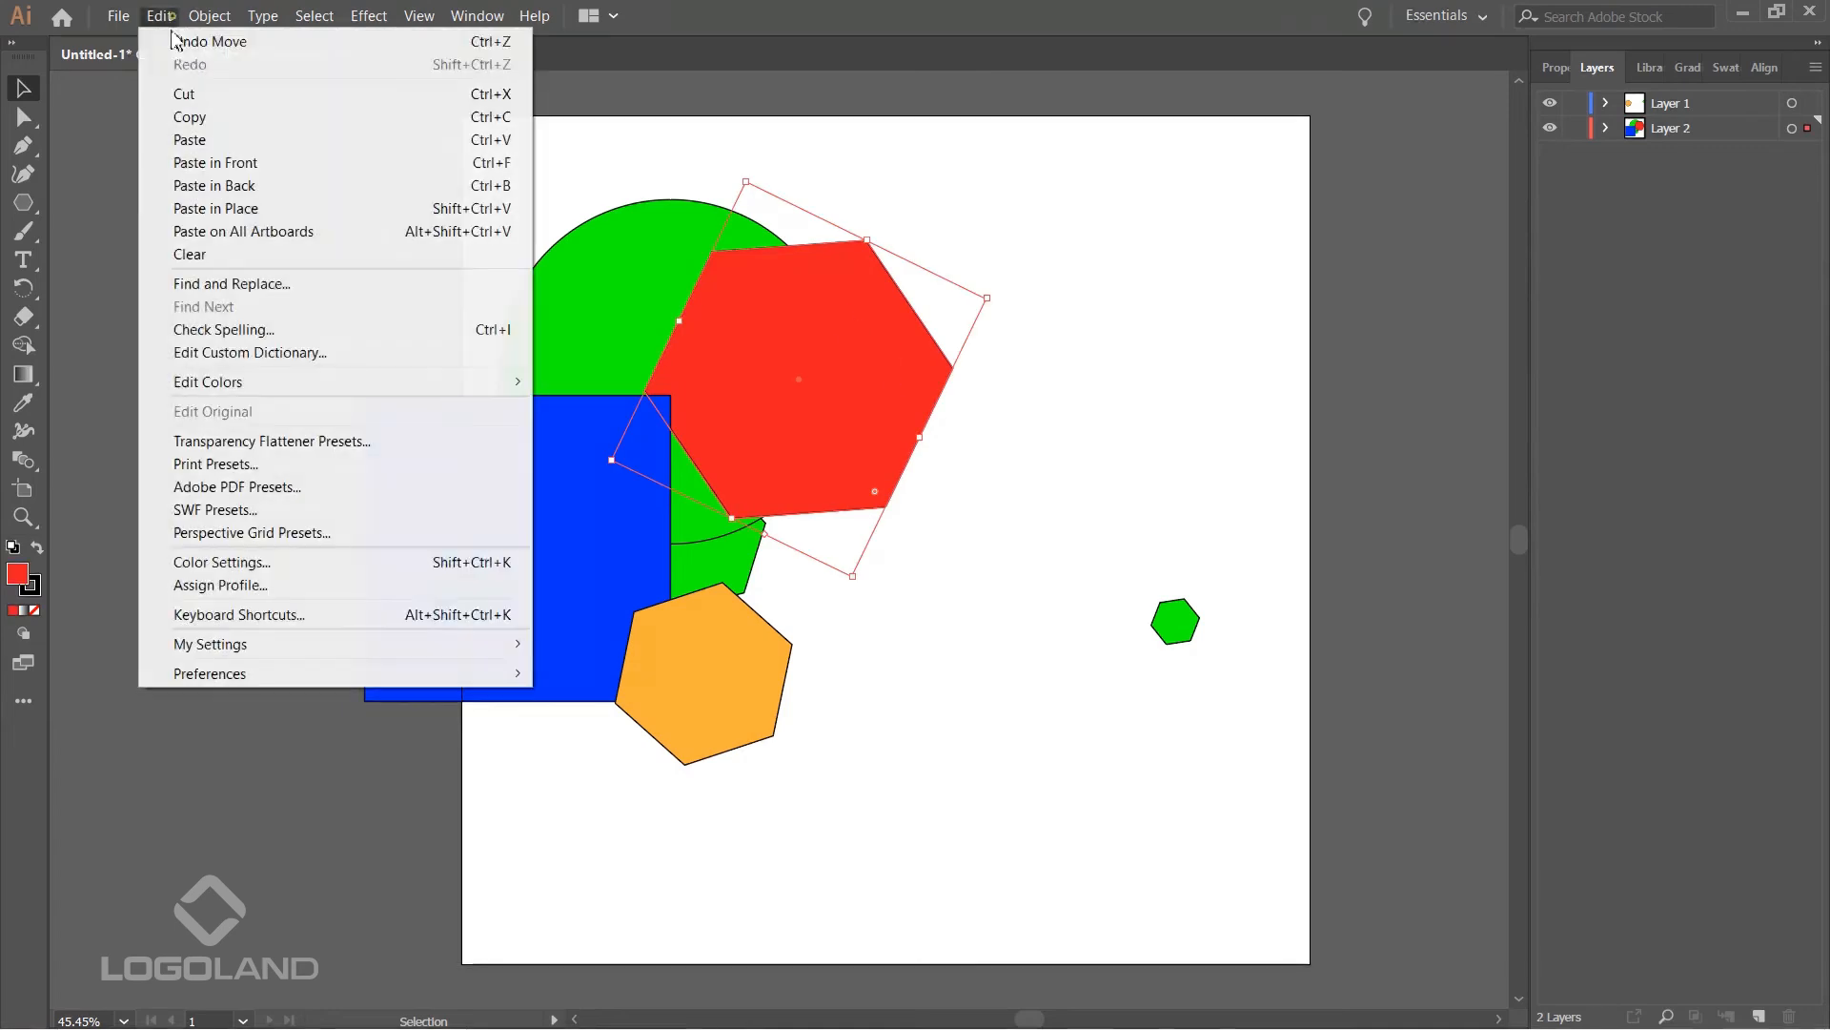
{"action": "left_click", "coordinate": [219, 150]}
{"action": "left_click", "coordinate": [1157, 229]}
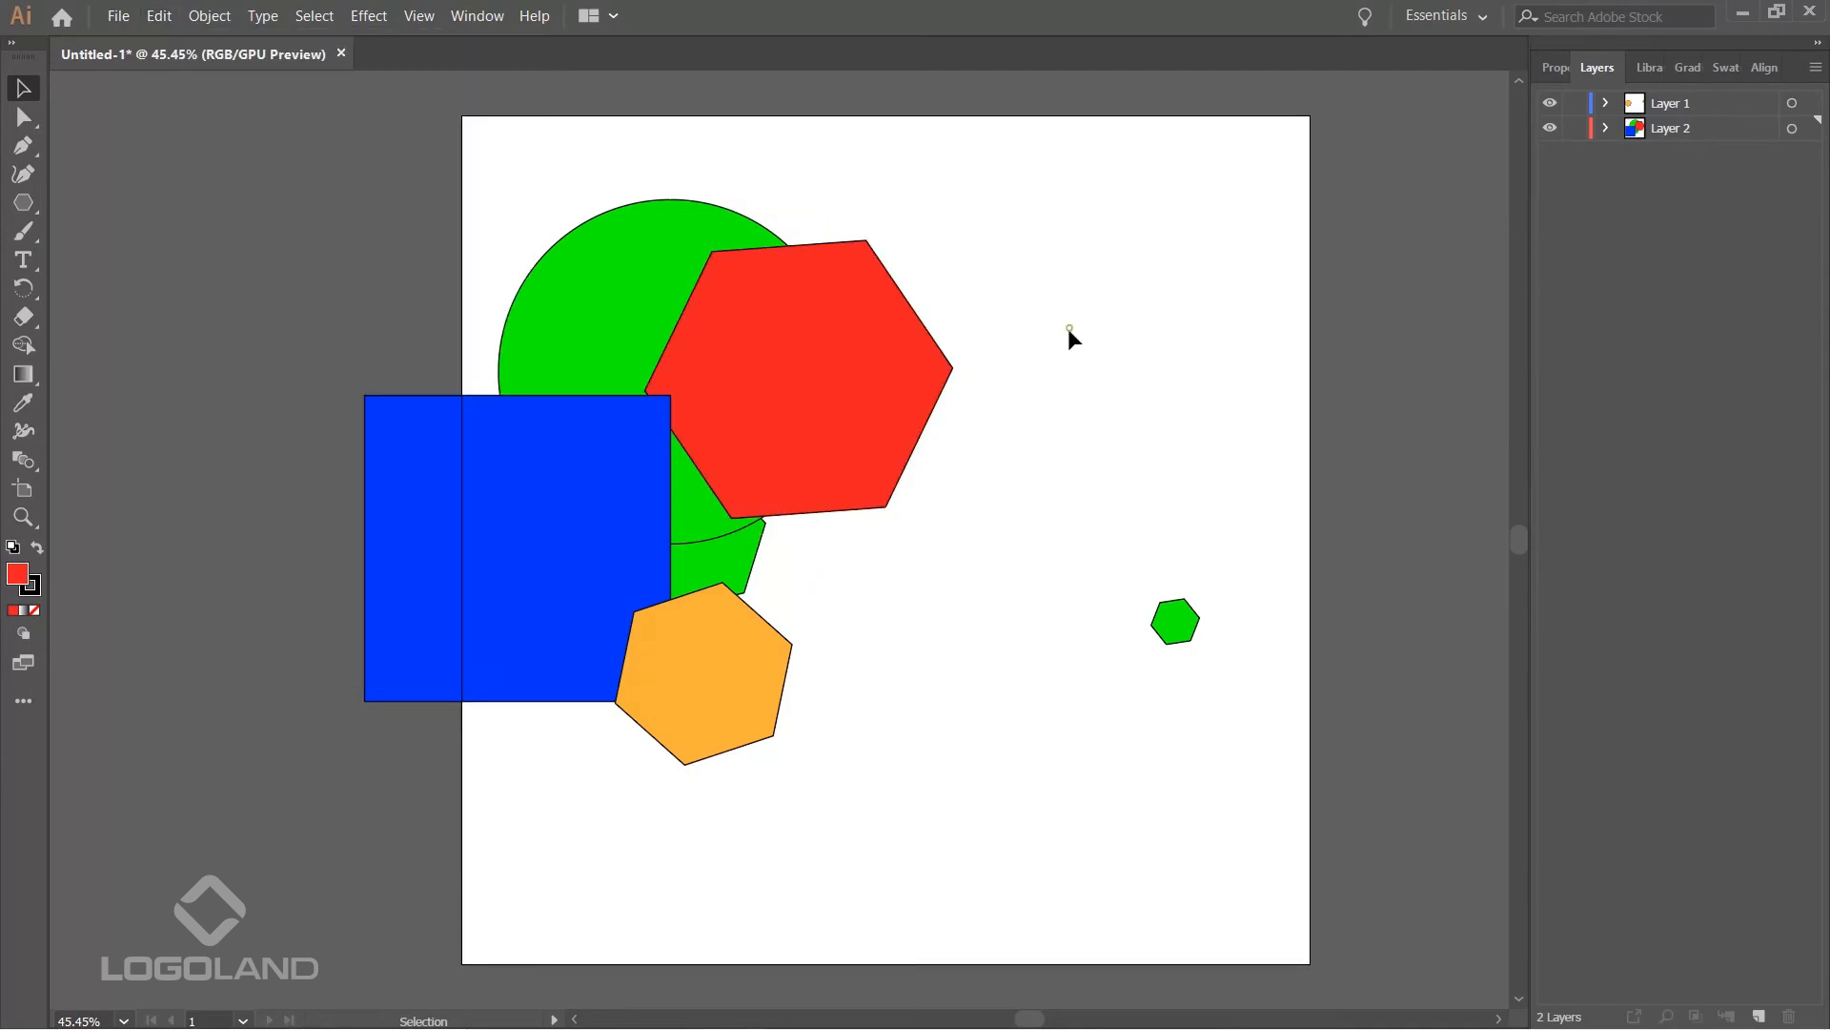
- Copy the orange hexagon, paste a duplicate and shift it slightly so it overlaps the original and the red hexagon
{"action": "left_click", "coordinate": [678, 666]}
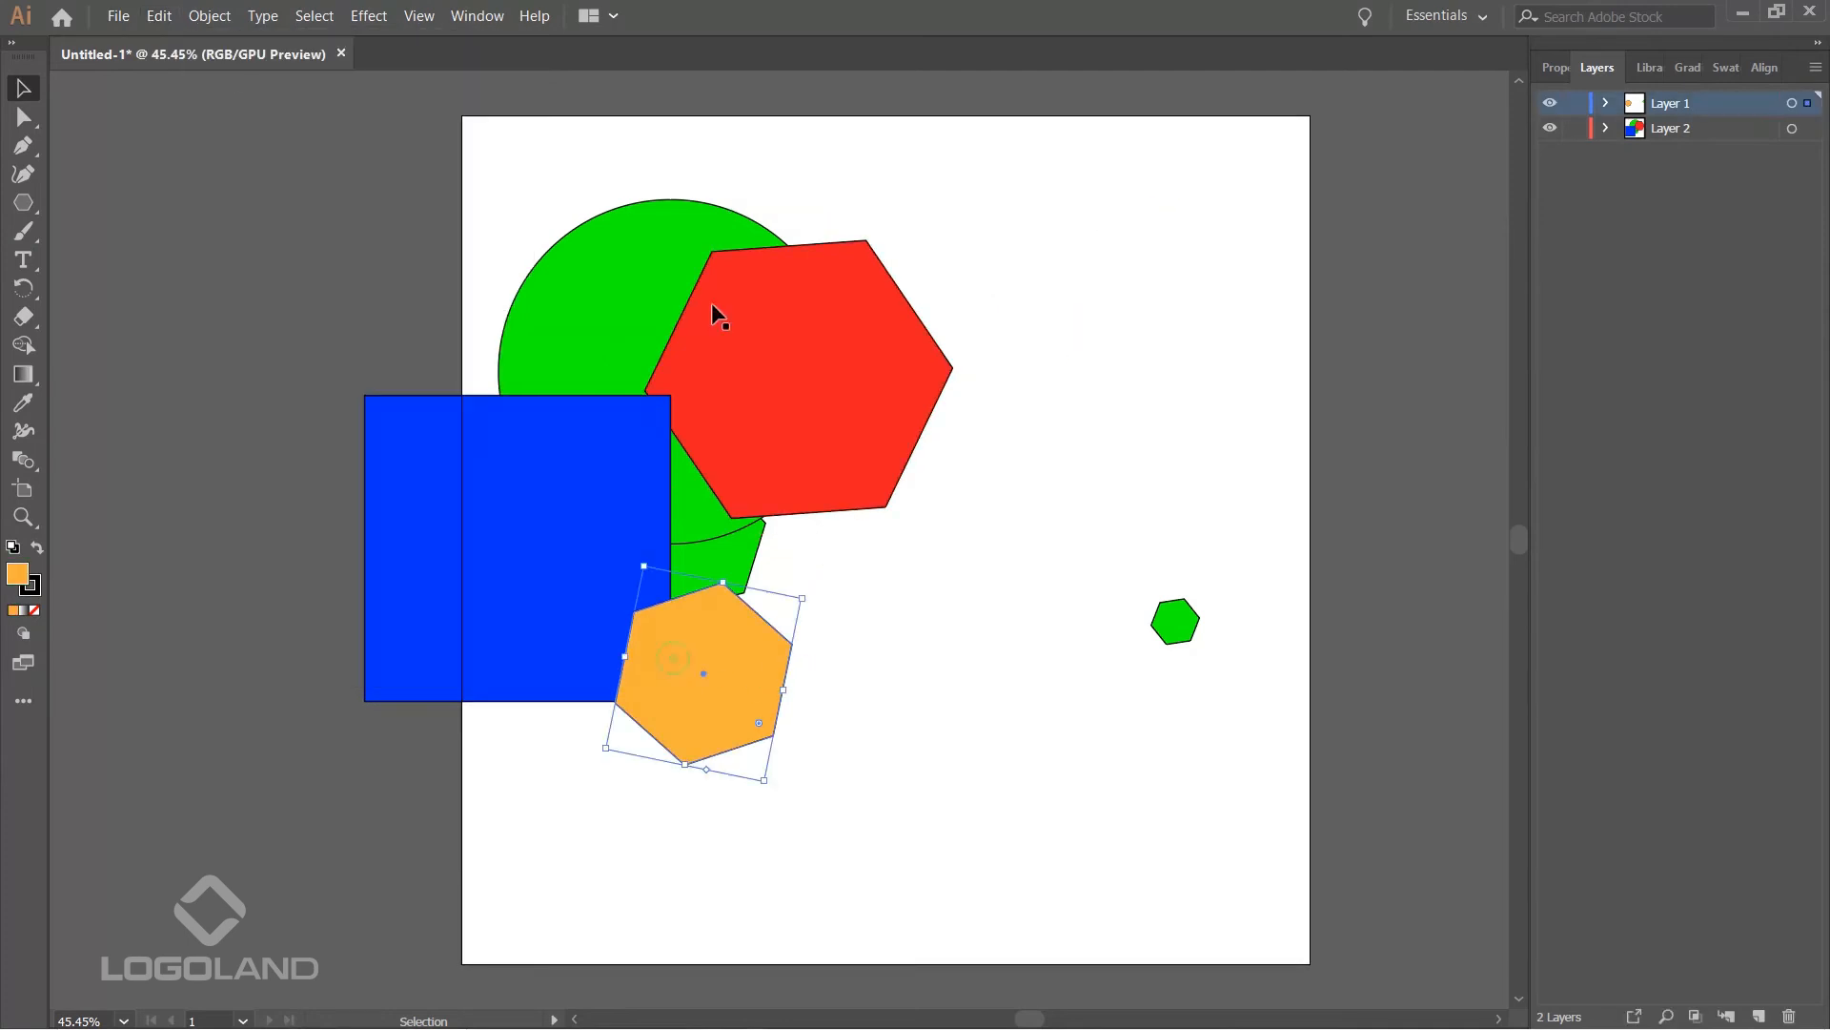
{"action": "left_click", "coordinate": [159, 17]}
{"action": "left_click", "coordinate": [218, 119]}
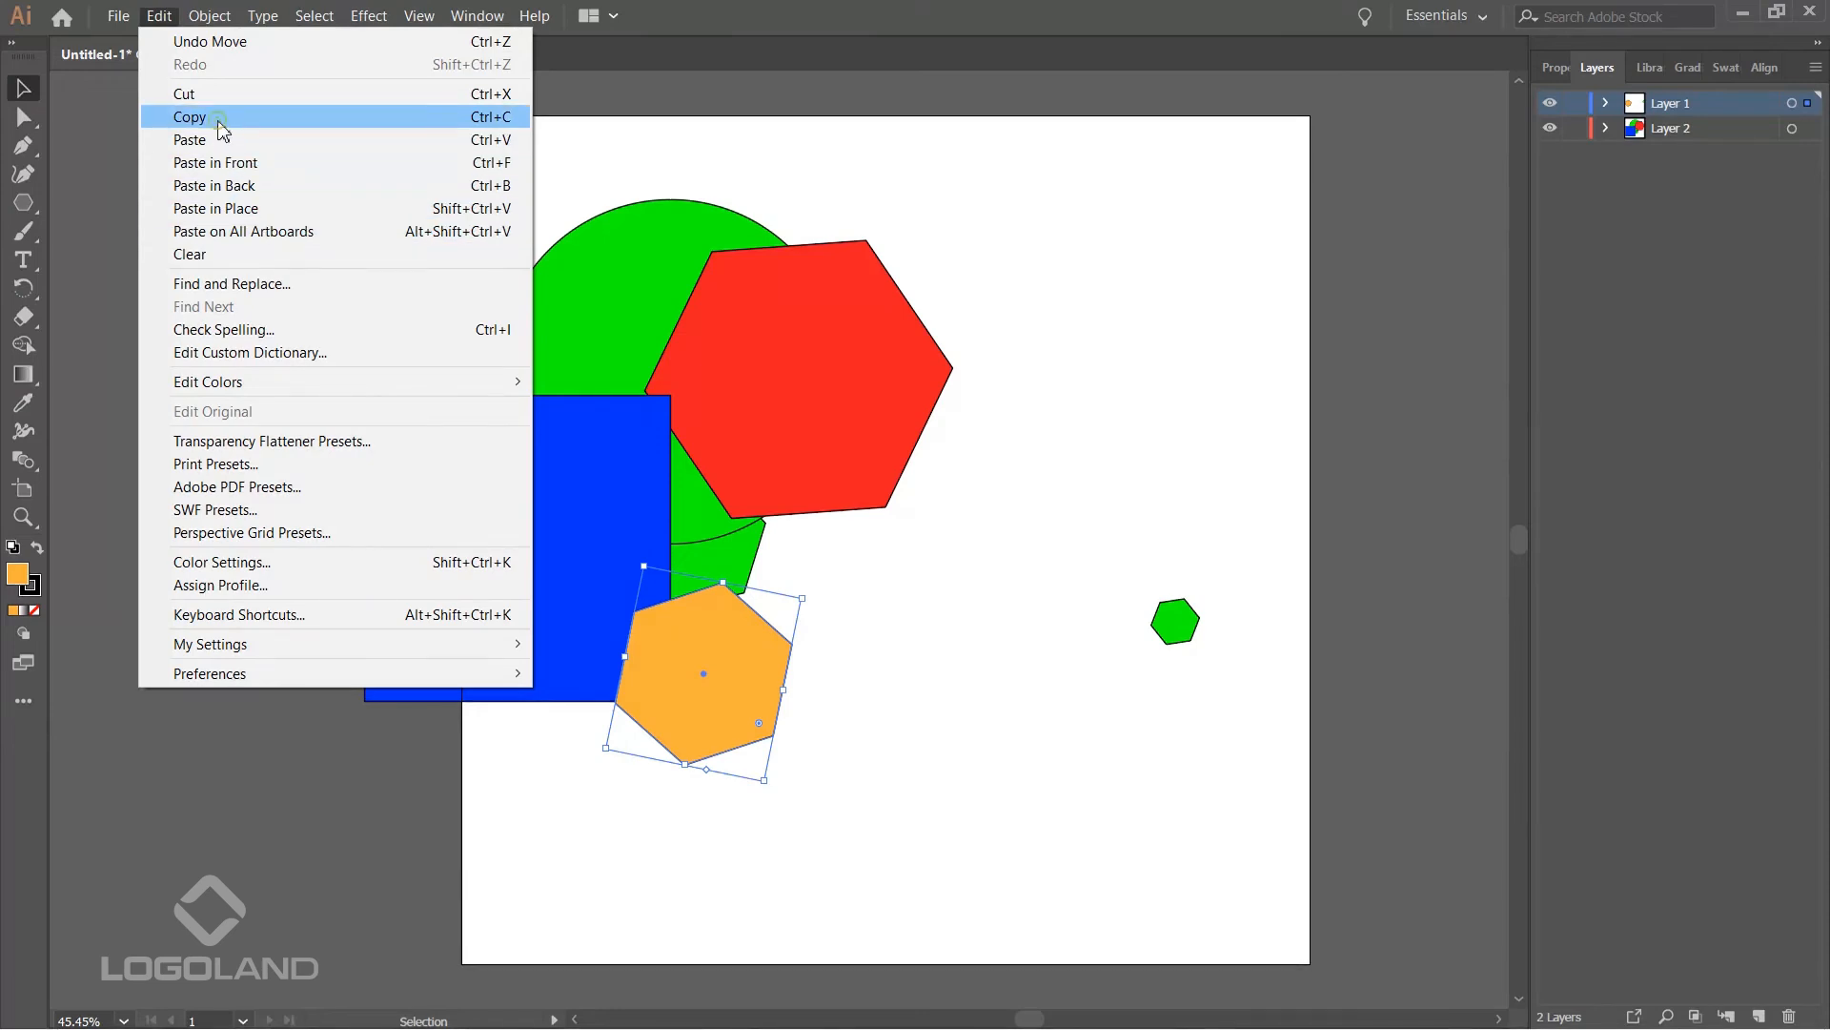
{"action": "left_click", "coordinate": [158, 16]}
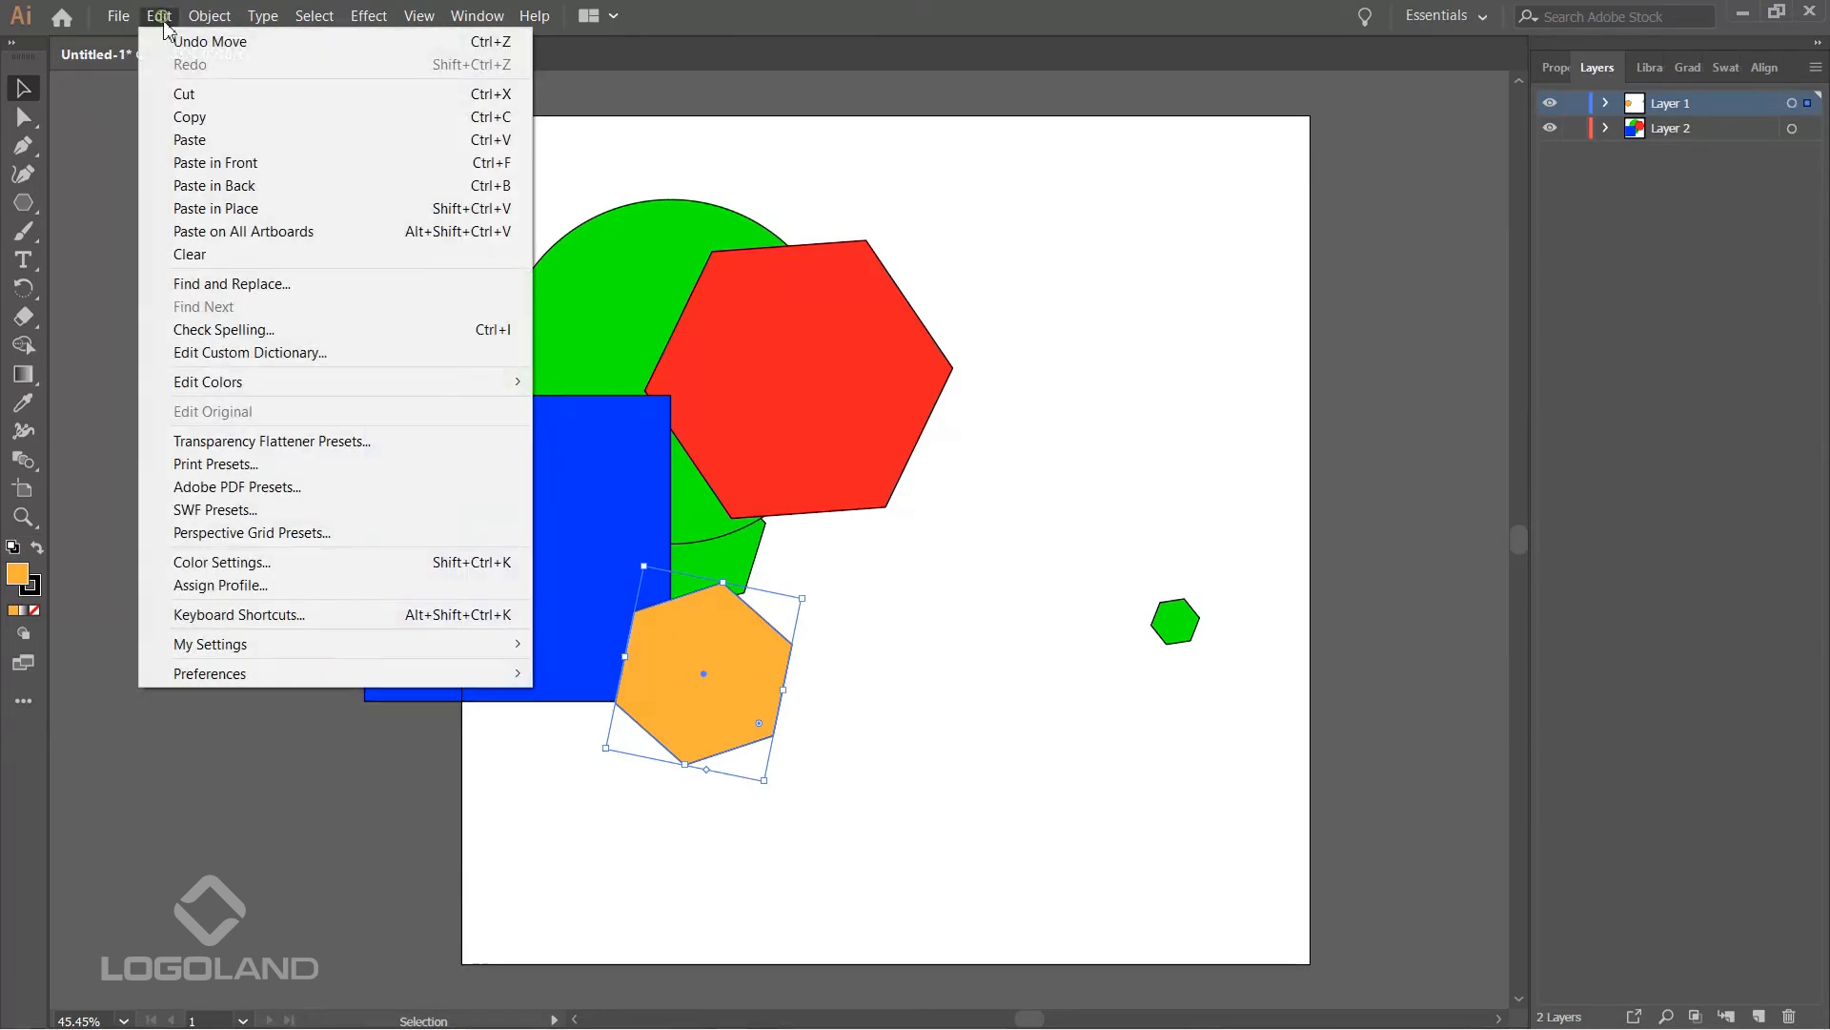
{"action": "left_click", "coordinate": [252, 140]}
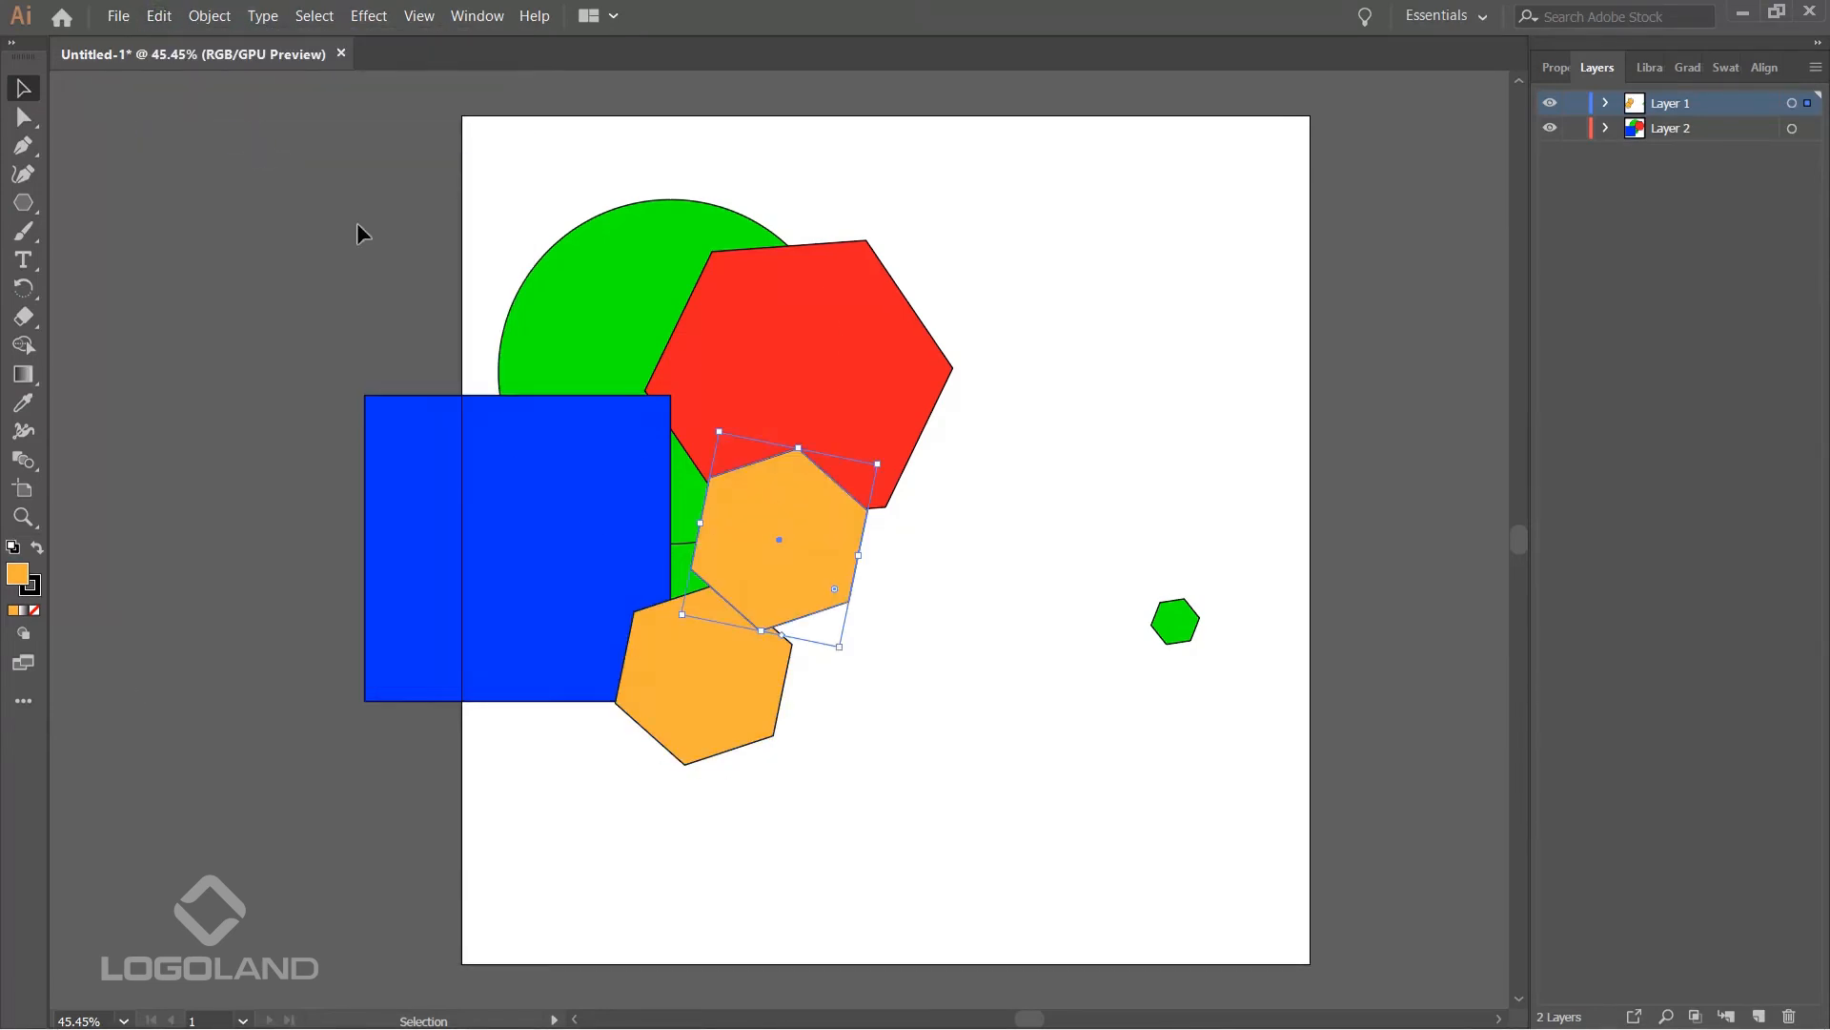
{"action": "left_click_drag", "start_coordinate": [812, 547], "coordinate": [835, 564]}
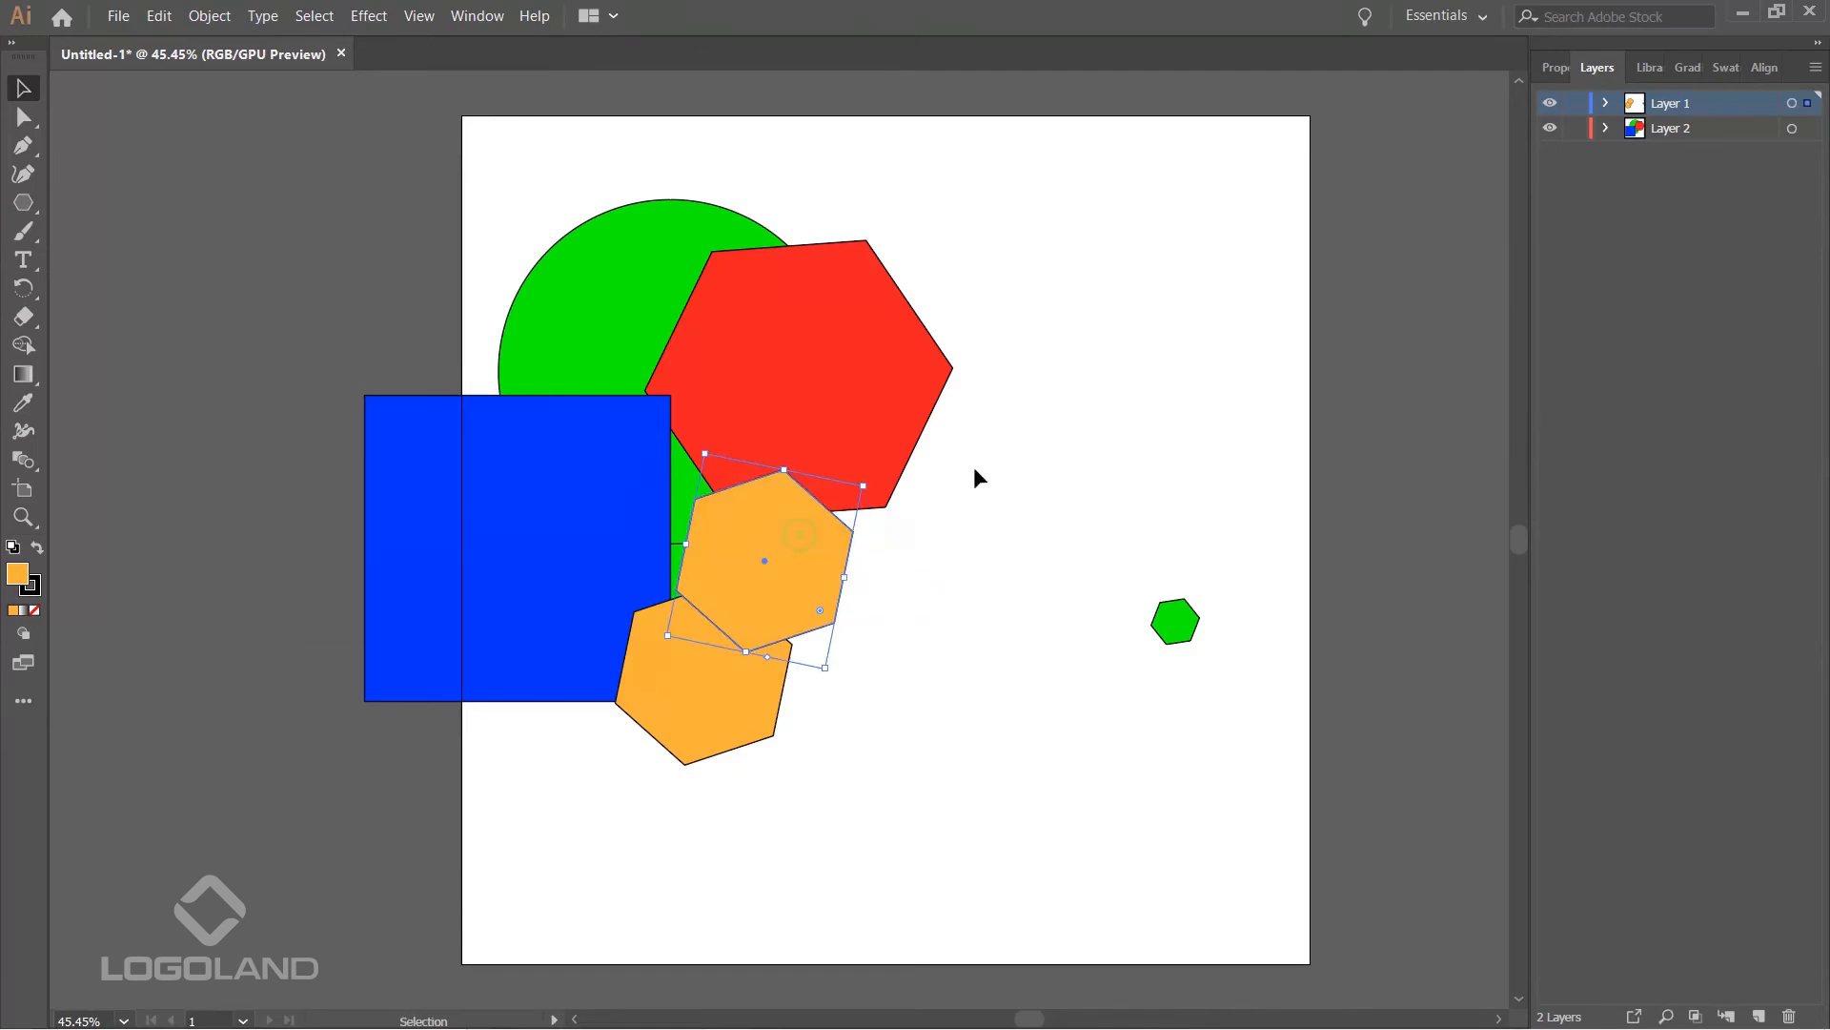
- Copy the duplicated orange hexagon and paste another one exactly over it with Paste in Place
{"action": "left_click", "coordinate": [158, 16]}
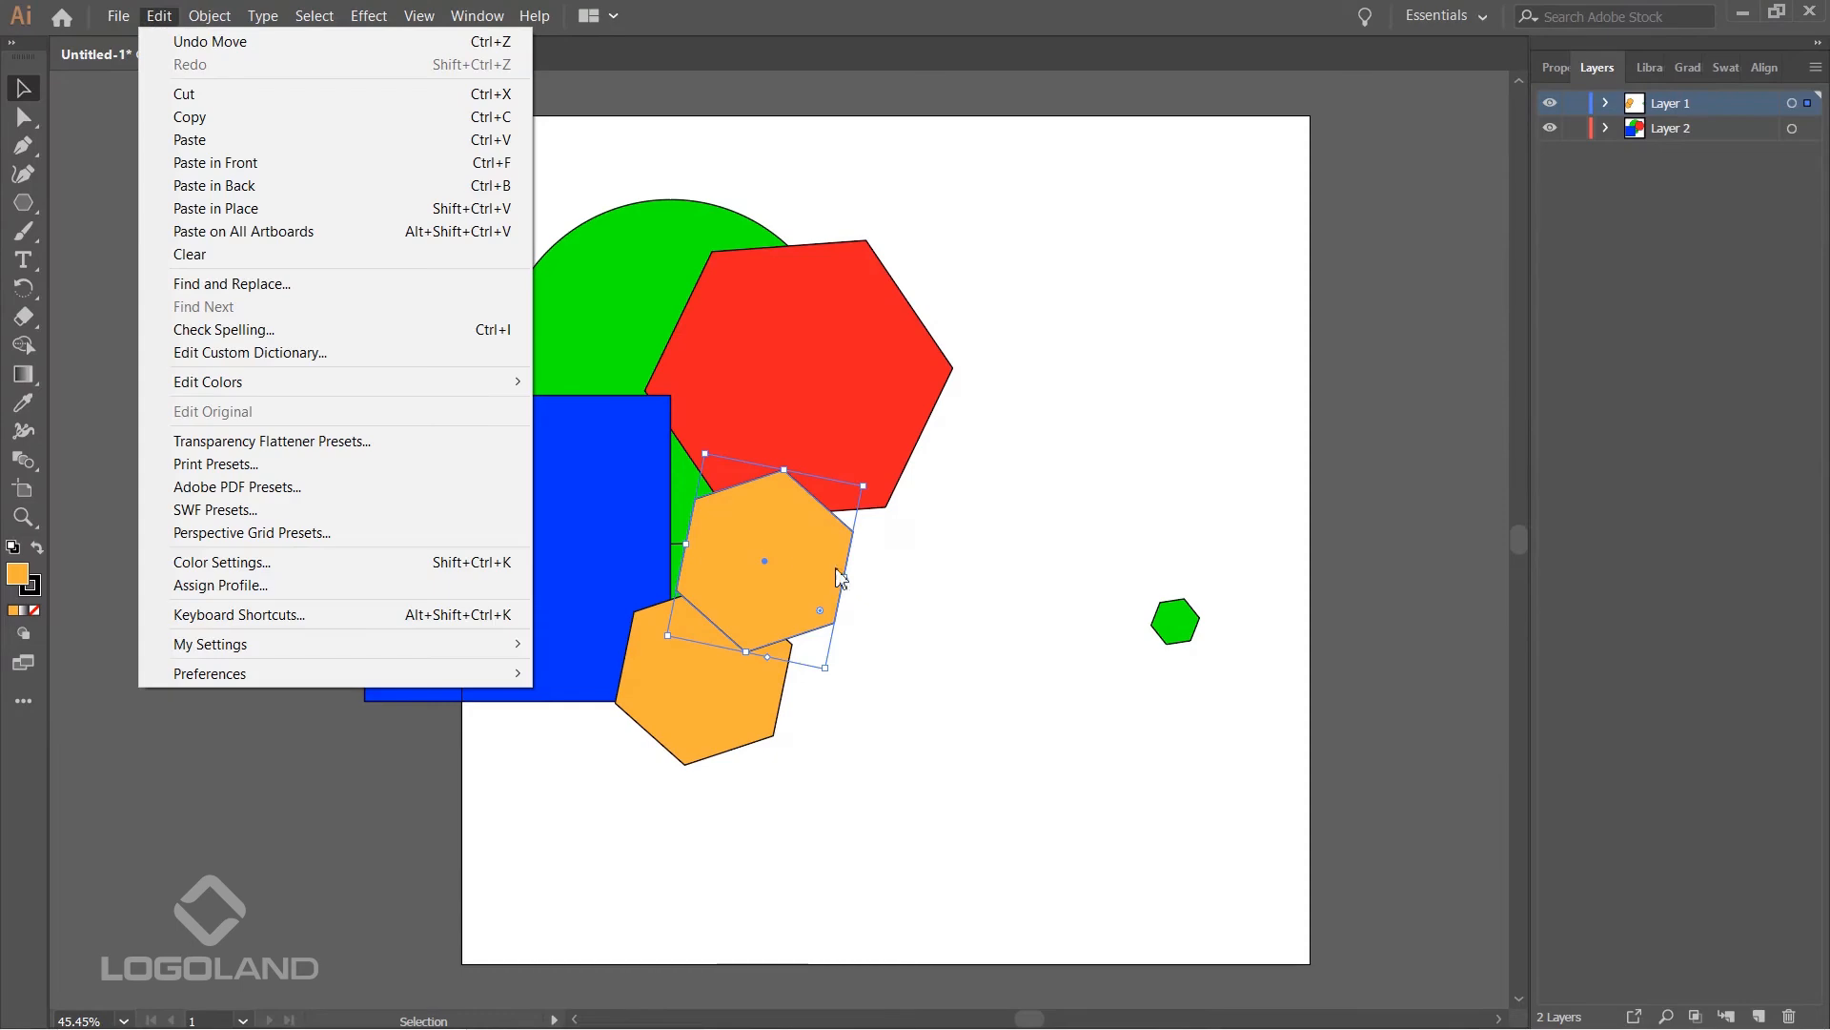
{"action": "left_click", "coordinate": [262, 16]}
{"action": "mouse_move", "coordinate": [158, 16]}
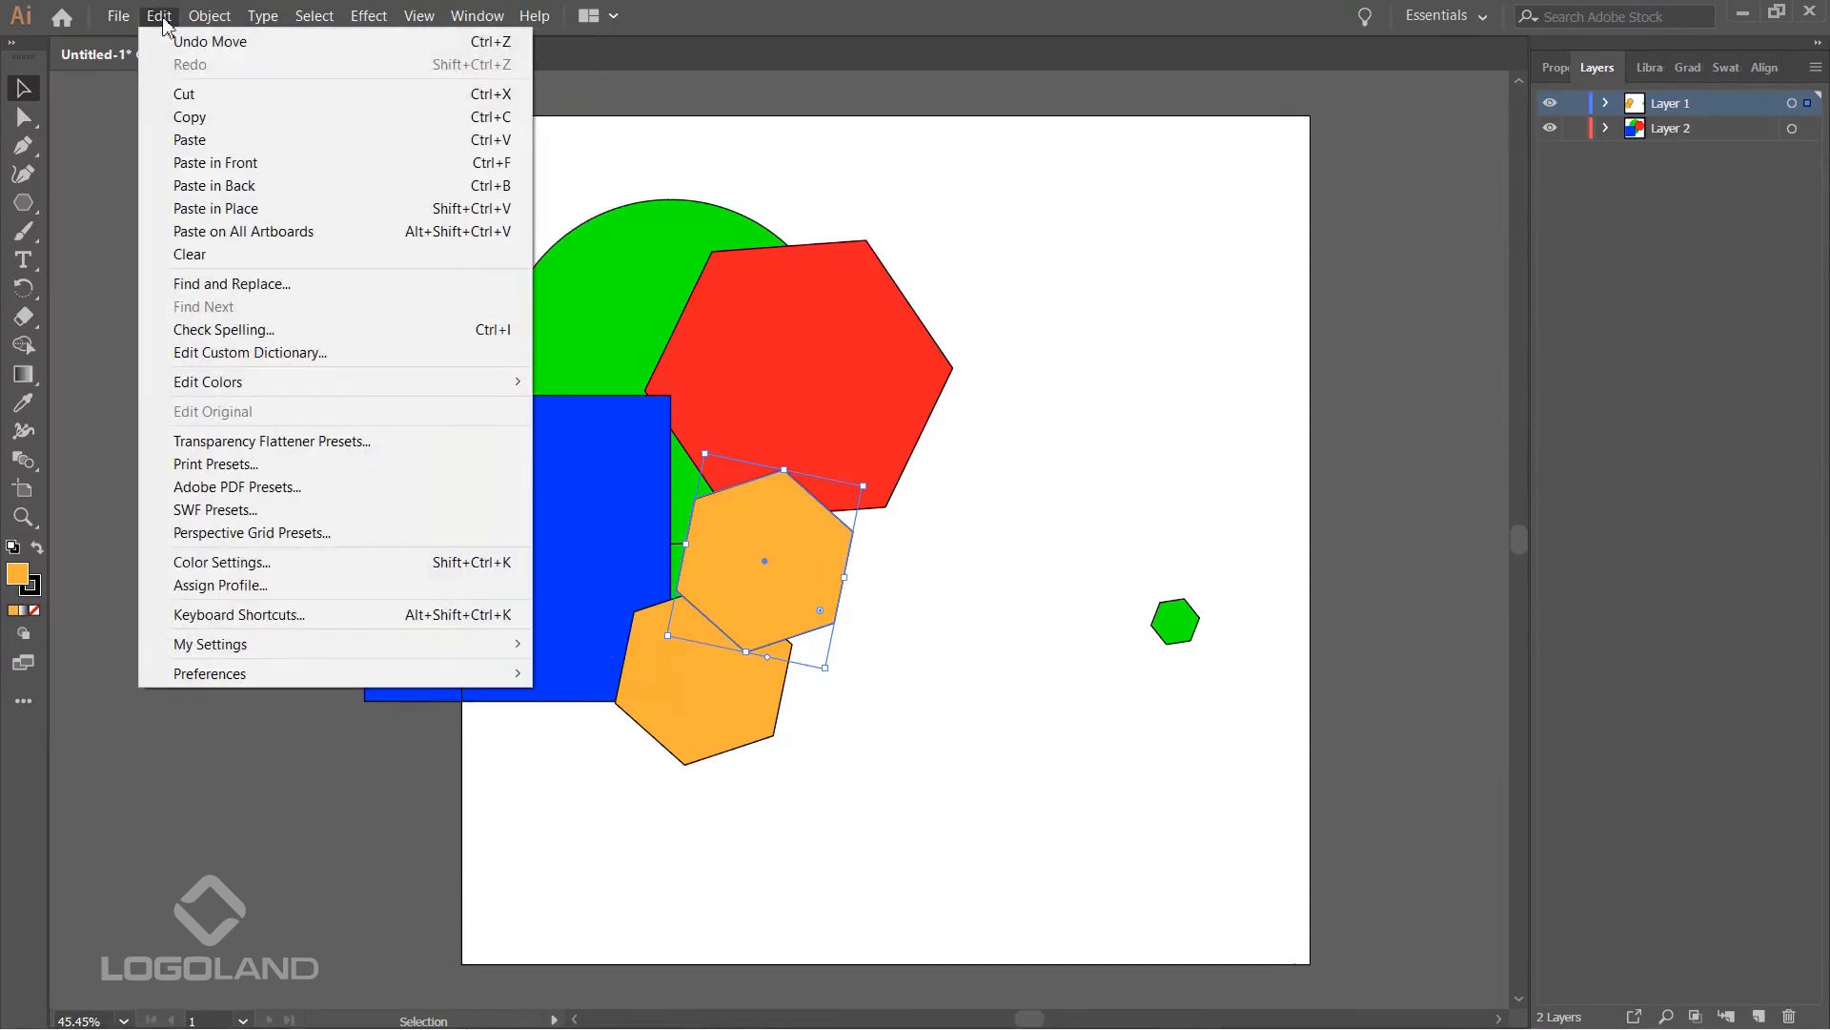
{"action": "left_click", "coordinate": [228, 127]}
{"action": "left_click", "coordinate": [155, 16]}
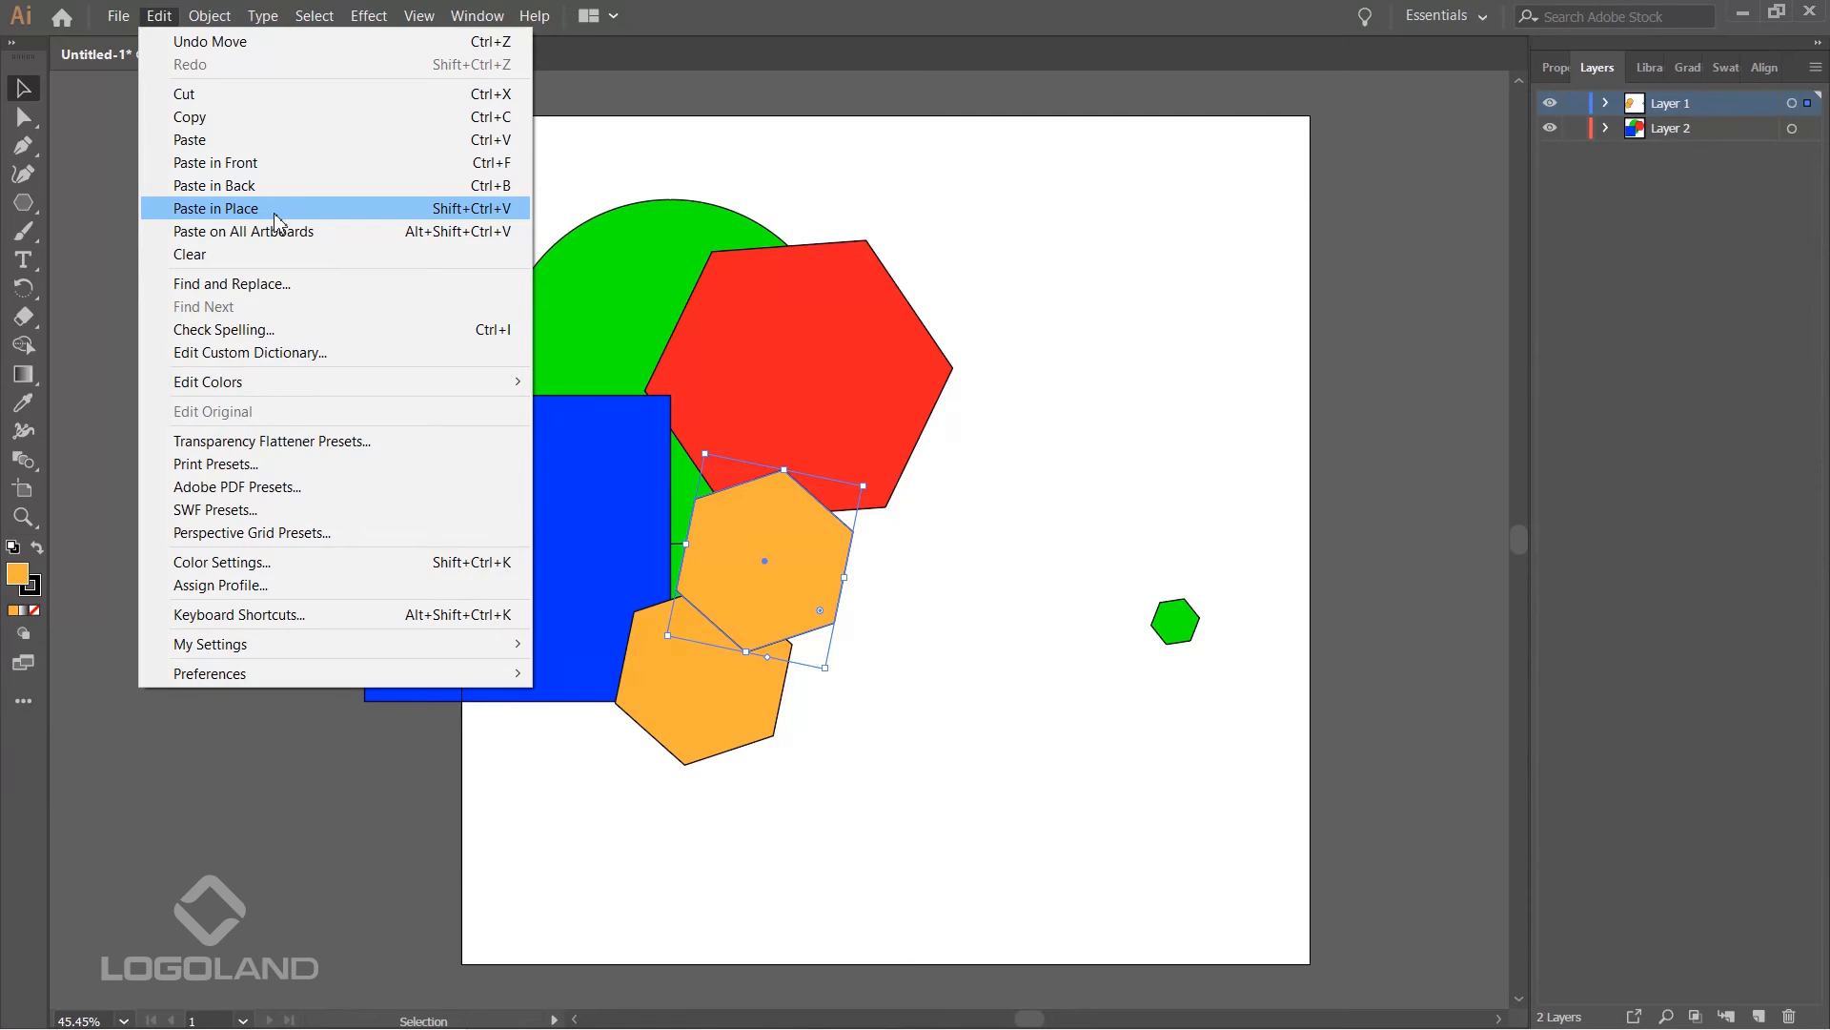
{"action": "left_click", "coordinate": [274, 221]}
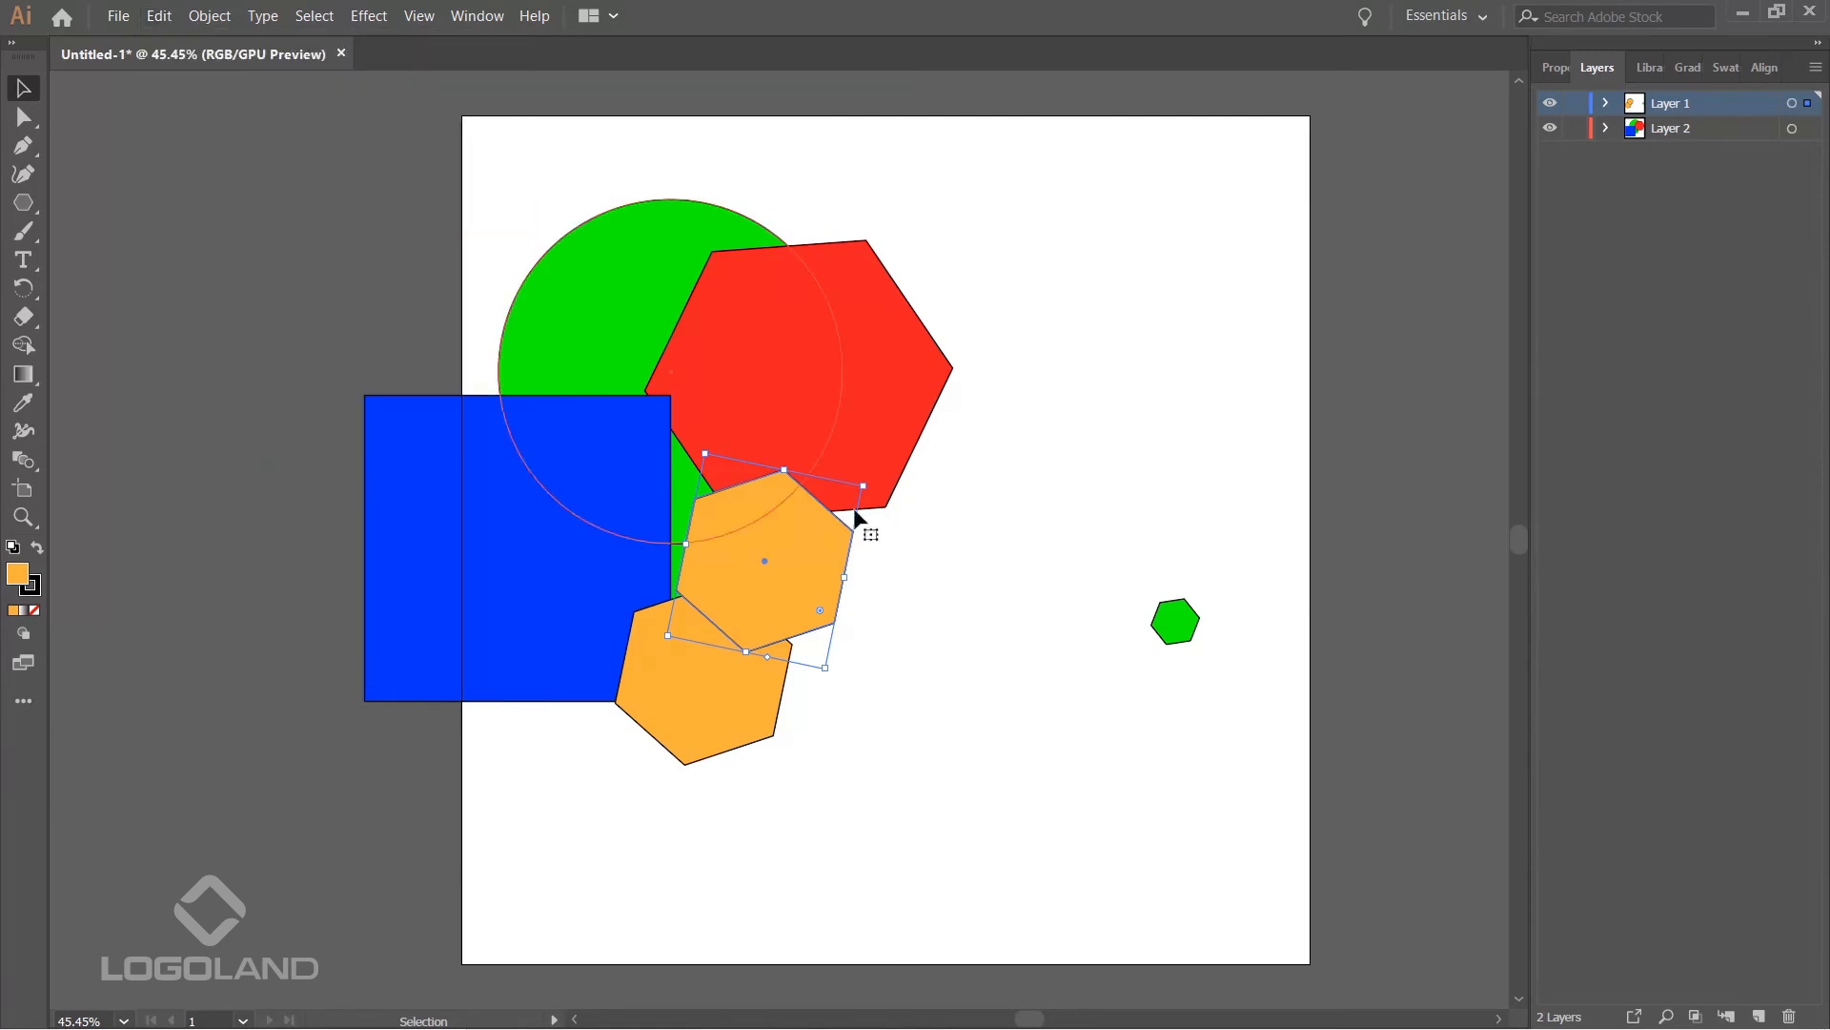
- Move the top orange hexagon off its twin to the empty area right of the red hexagon
{"action": "left_click", "coordinate": [911, 618]}
{"action": "left_click_drag", "start_coordinate": [746, 542], "coordinate": [862, 564]}
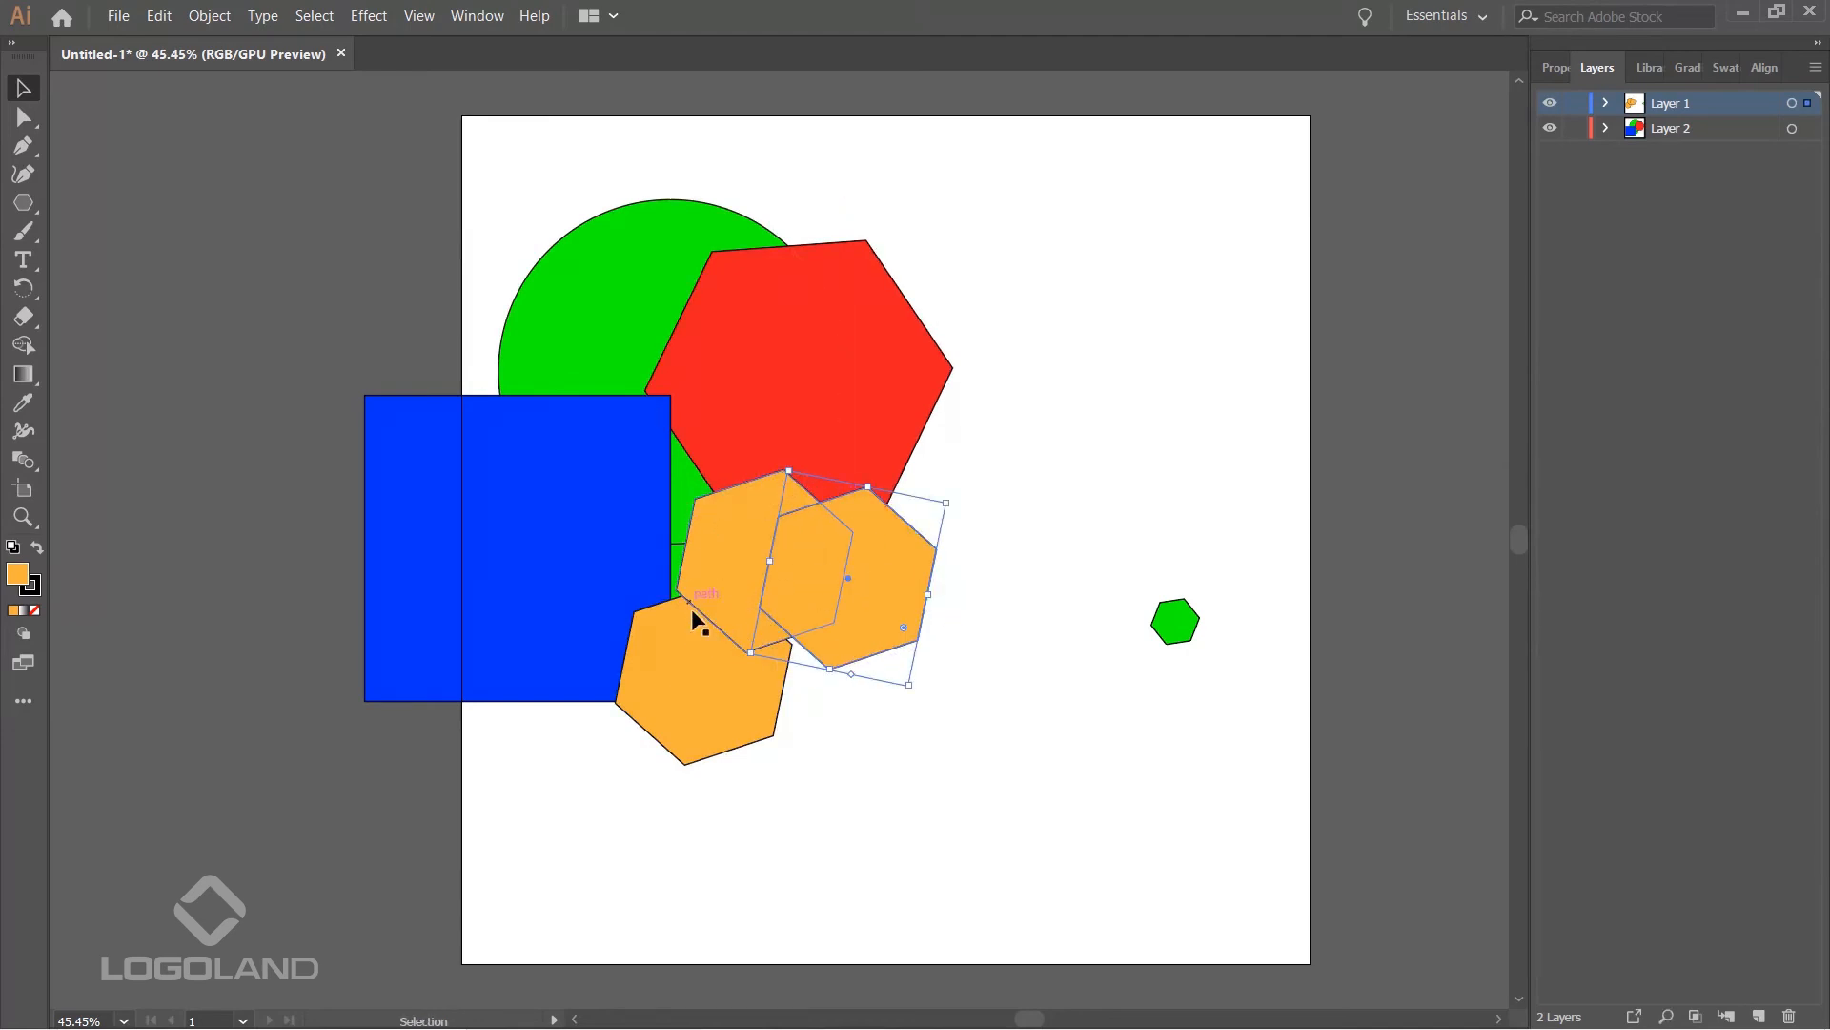
{"action": "left_click_drag", "start_coordinate": [872, 585], "coordinate": [1068, 460]}
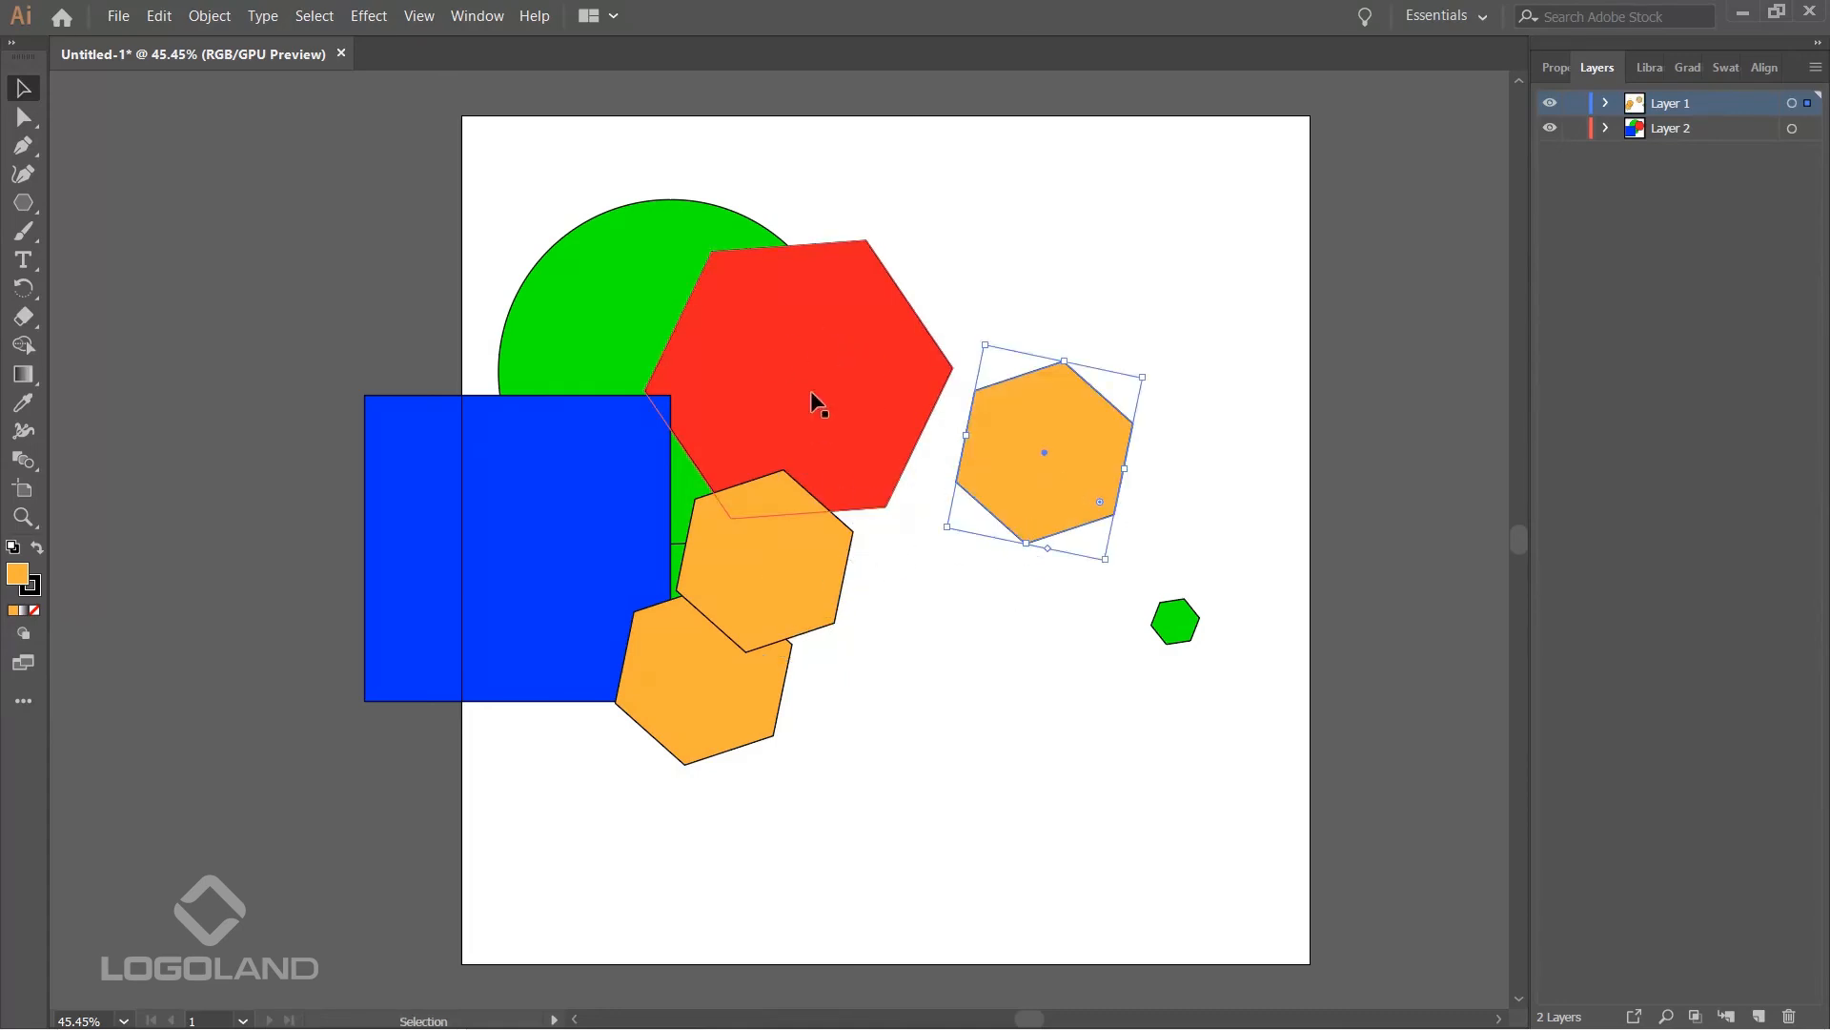
- Copy the small green hexagon with Paste in Place and move the duplicate just left of and below the original
{"action": "left_click", "coordinate": [1181, 637]}
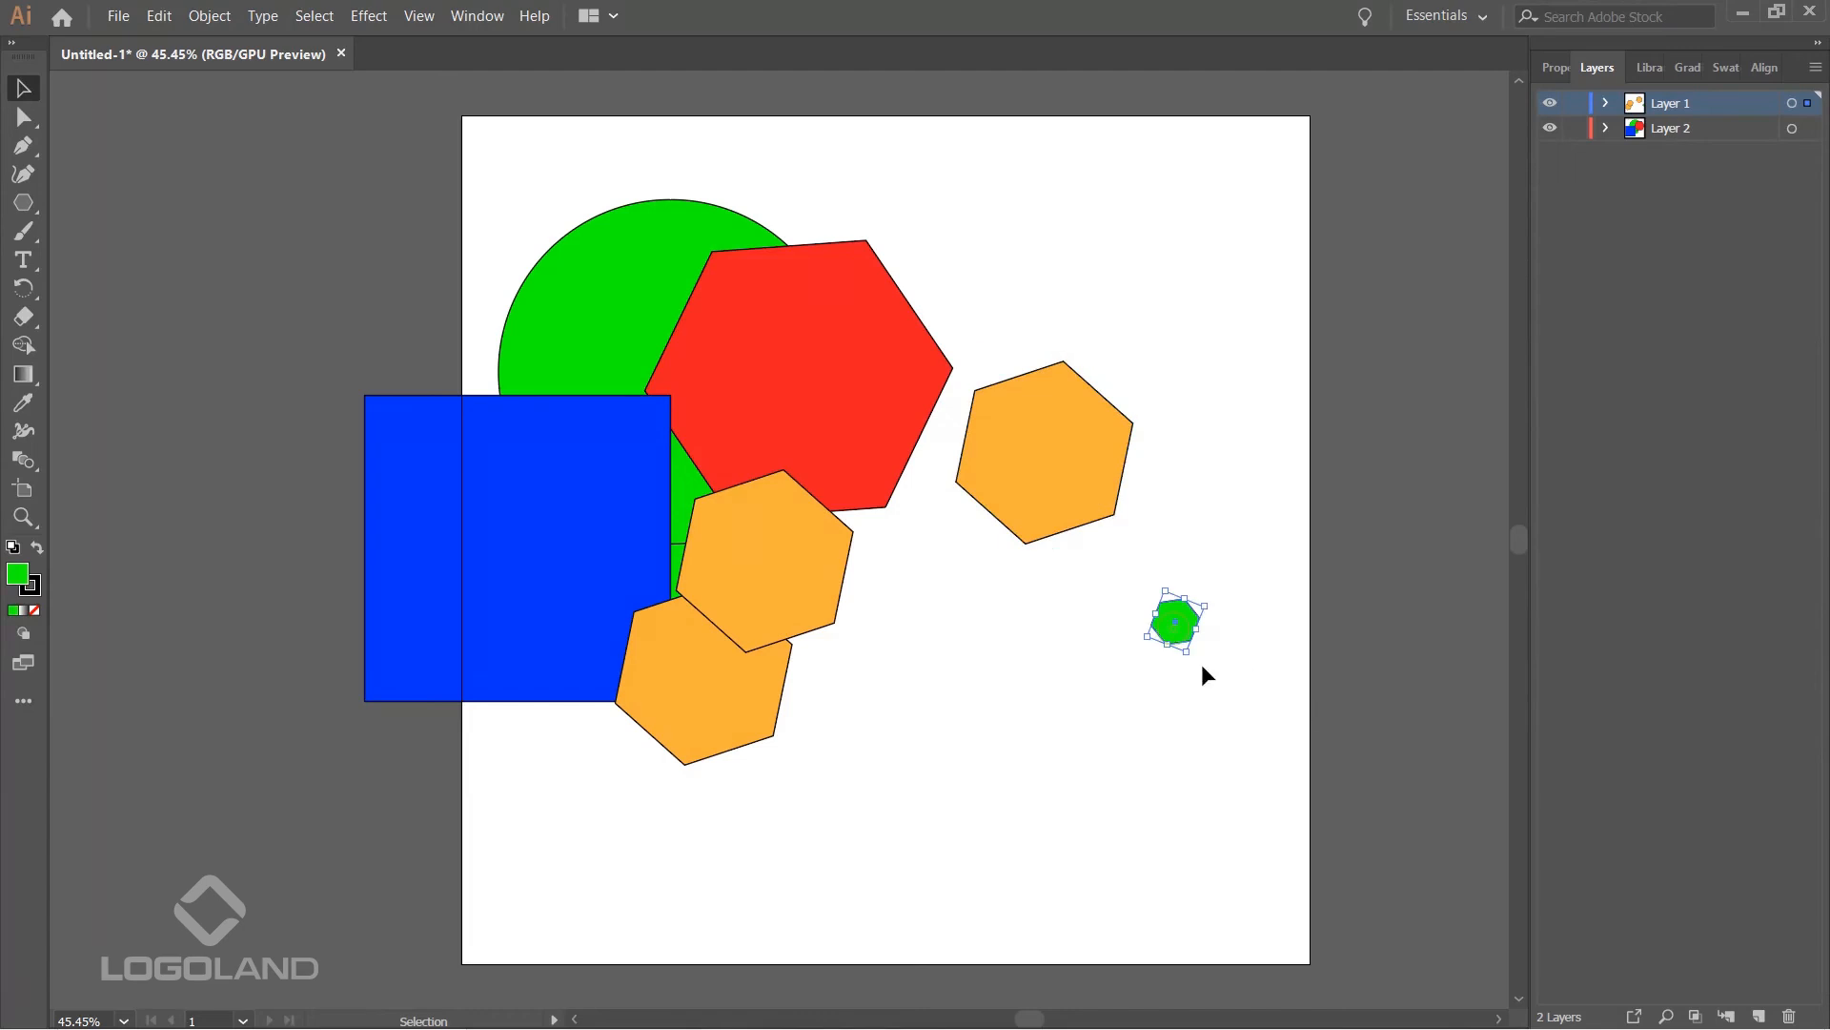
{"action": "left_click", "coordinate": [160, 15]}
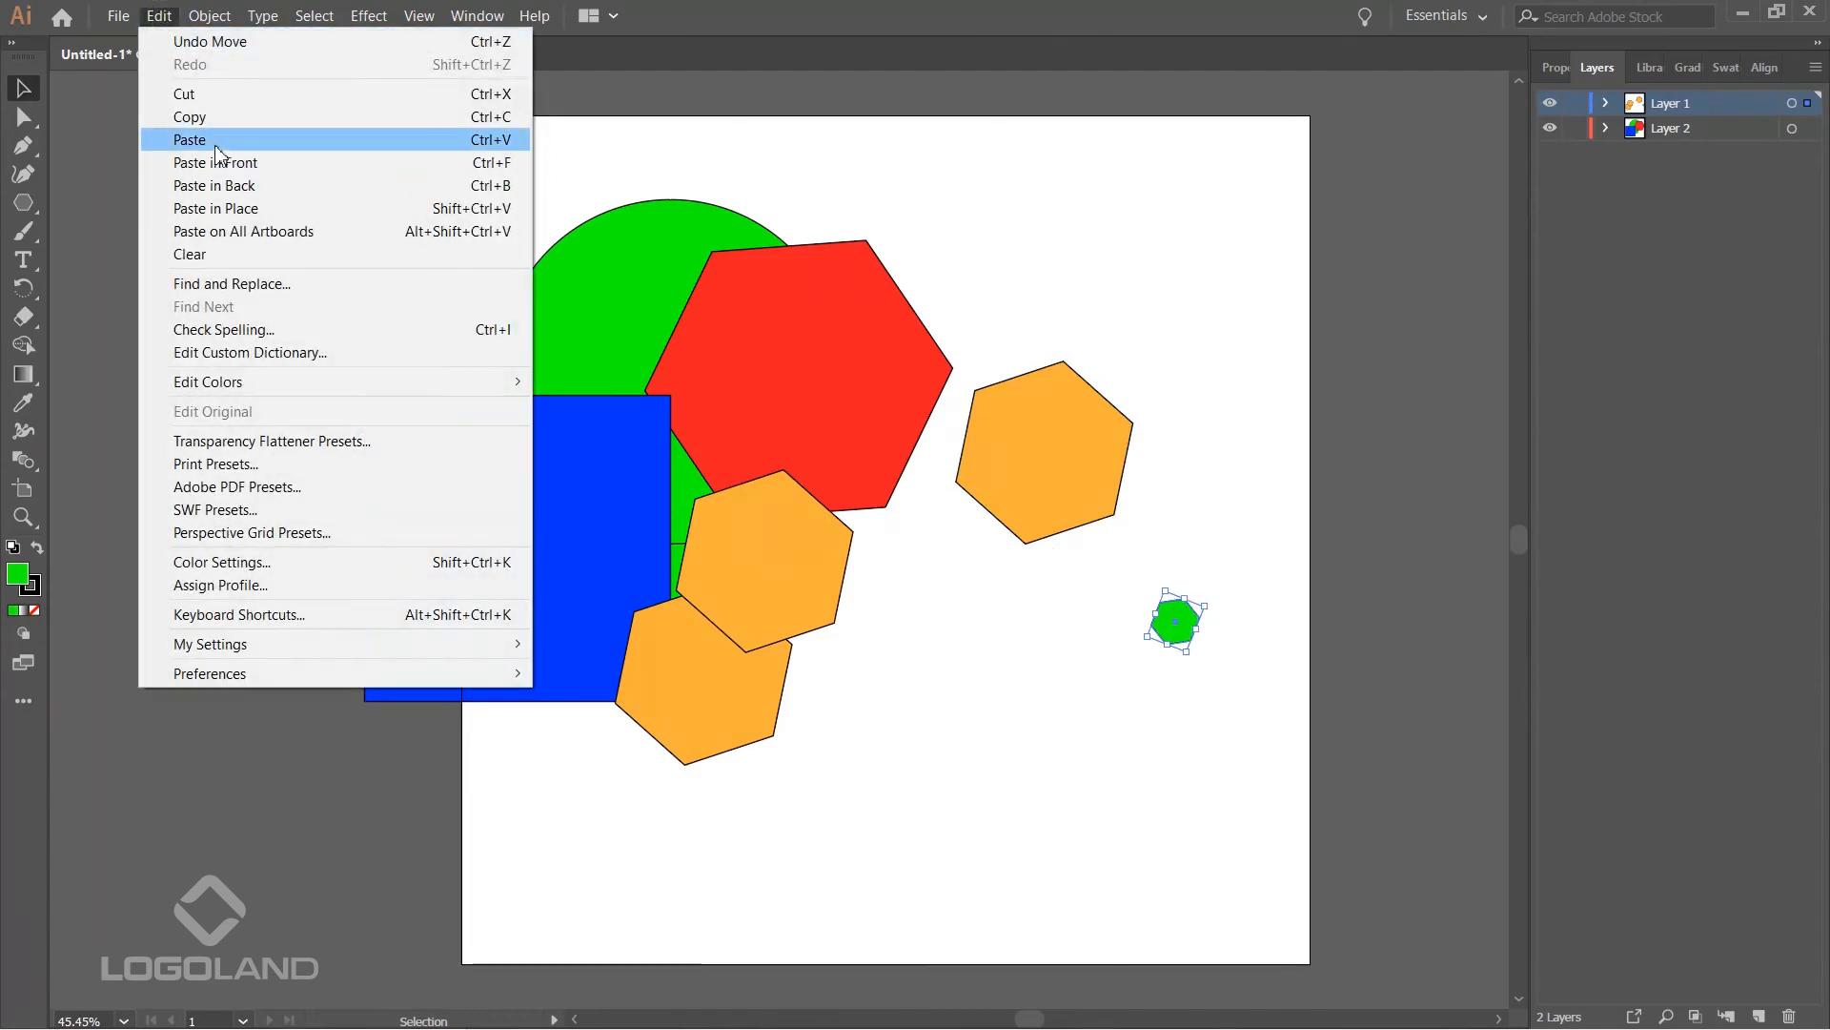
{"action": "left_click", "coordinate": [220, 118]}
{"action": "left_click", "coordinate": [160, 15]}
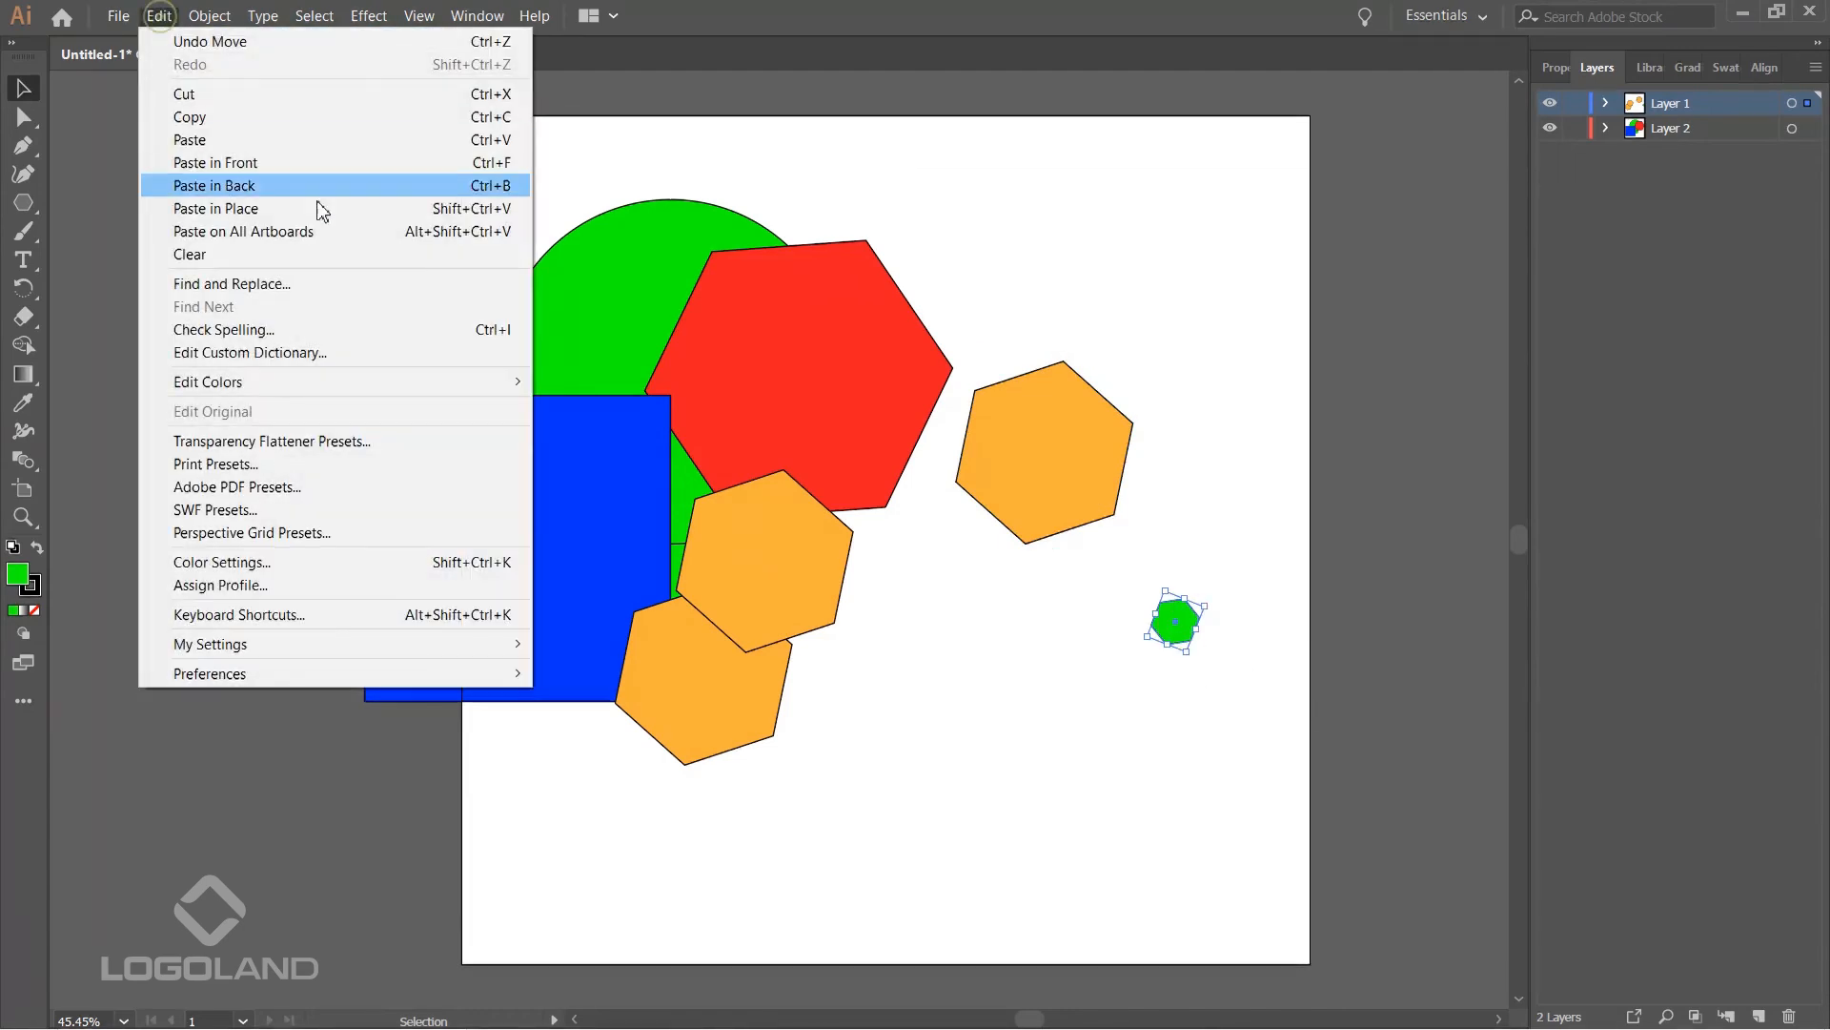
{"action": "left_click", "coordinate": [265, 209]}
{"action": "left_click", "coordinate": [972, 657]}
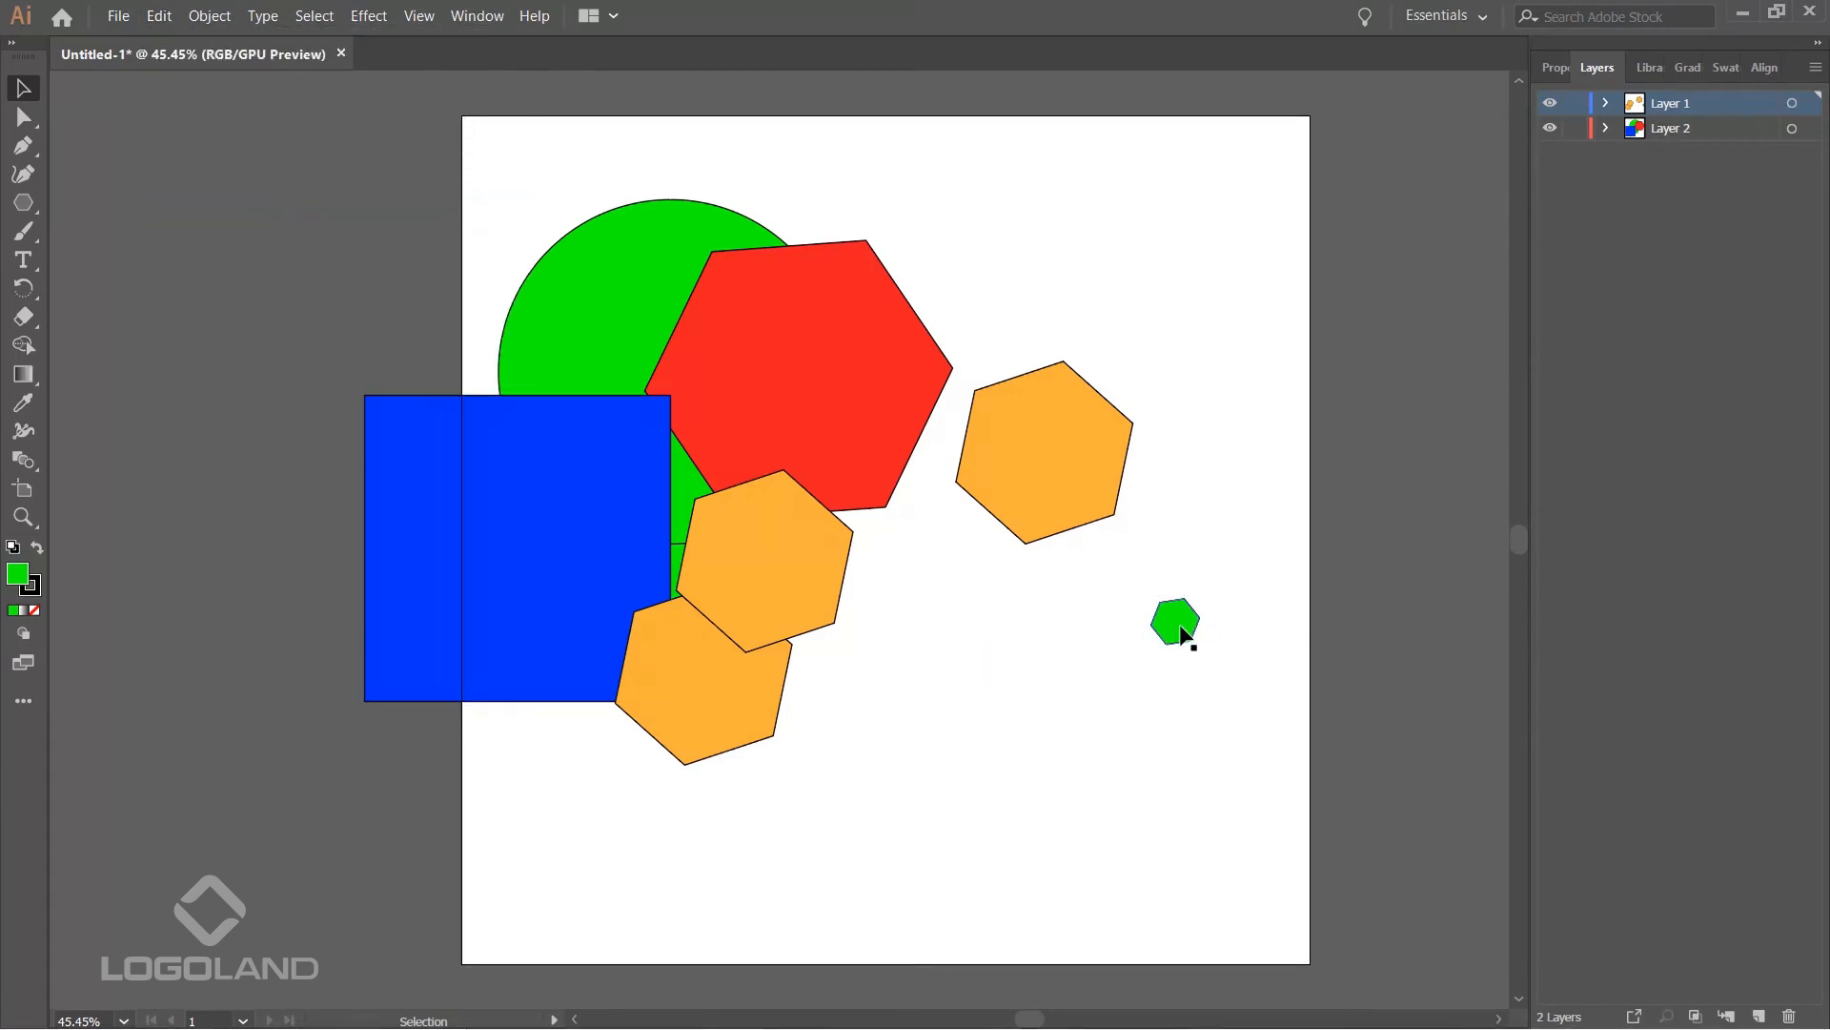
{"action": "left_click_drag", "start_coordinate": [1180, 624], "coordinate": [1109, 652]}
{"action": "left_click", "coordinate": [1148, 744]}
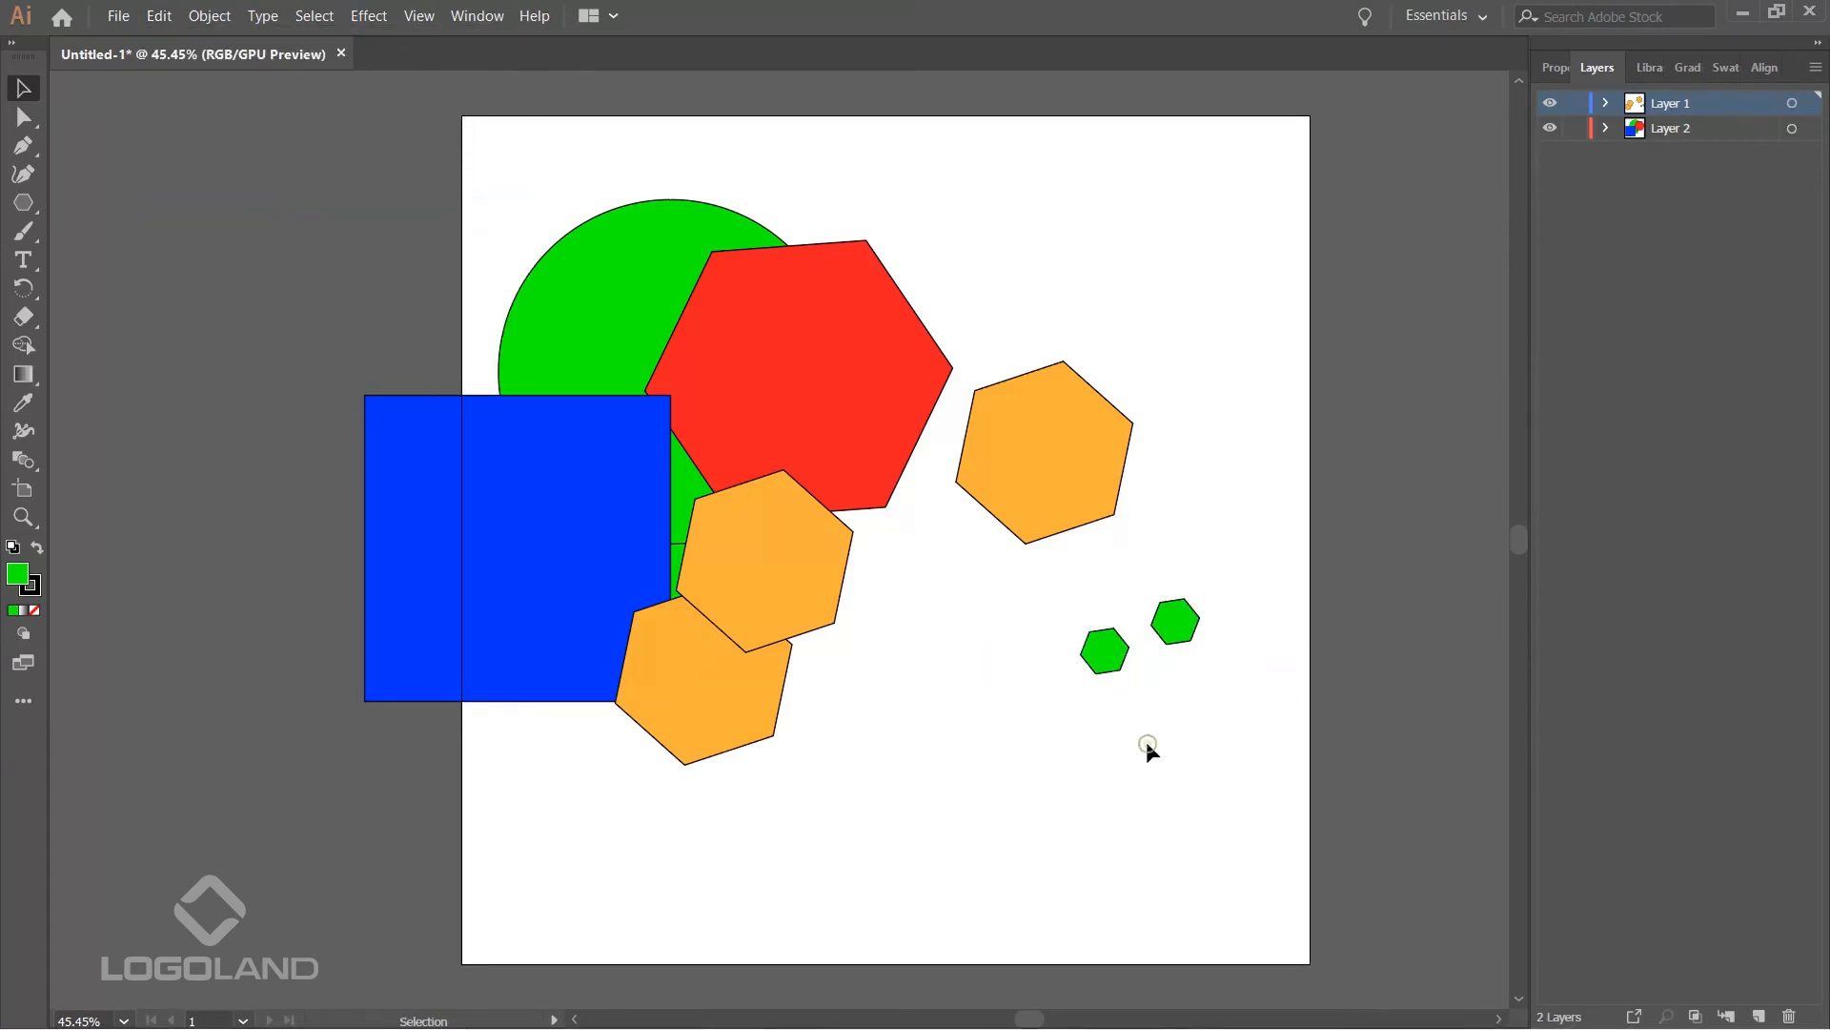
- Duplicate the small green hexagon with regular Paste and move the pasted copy to the right of the separate orange hexagon
{"action": "left_click", "coordinate": [1187, 619]}
{"action": "left_click", "coordinate": [159, 15]}
{"action": "left_click", "coordinate": [221, 121]}
{"action": "left_click", "coordinate": [160, 16]}
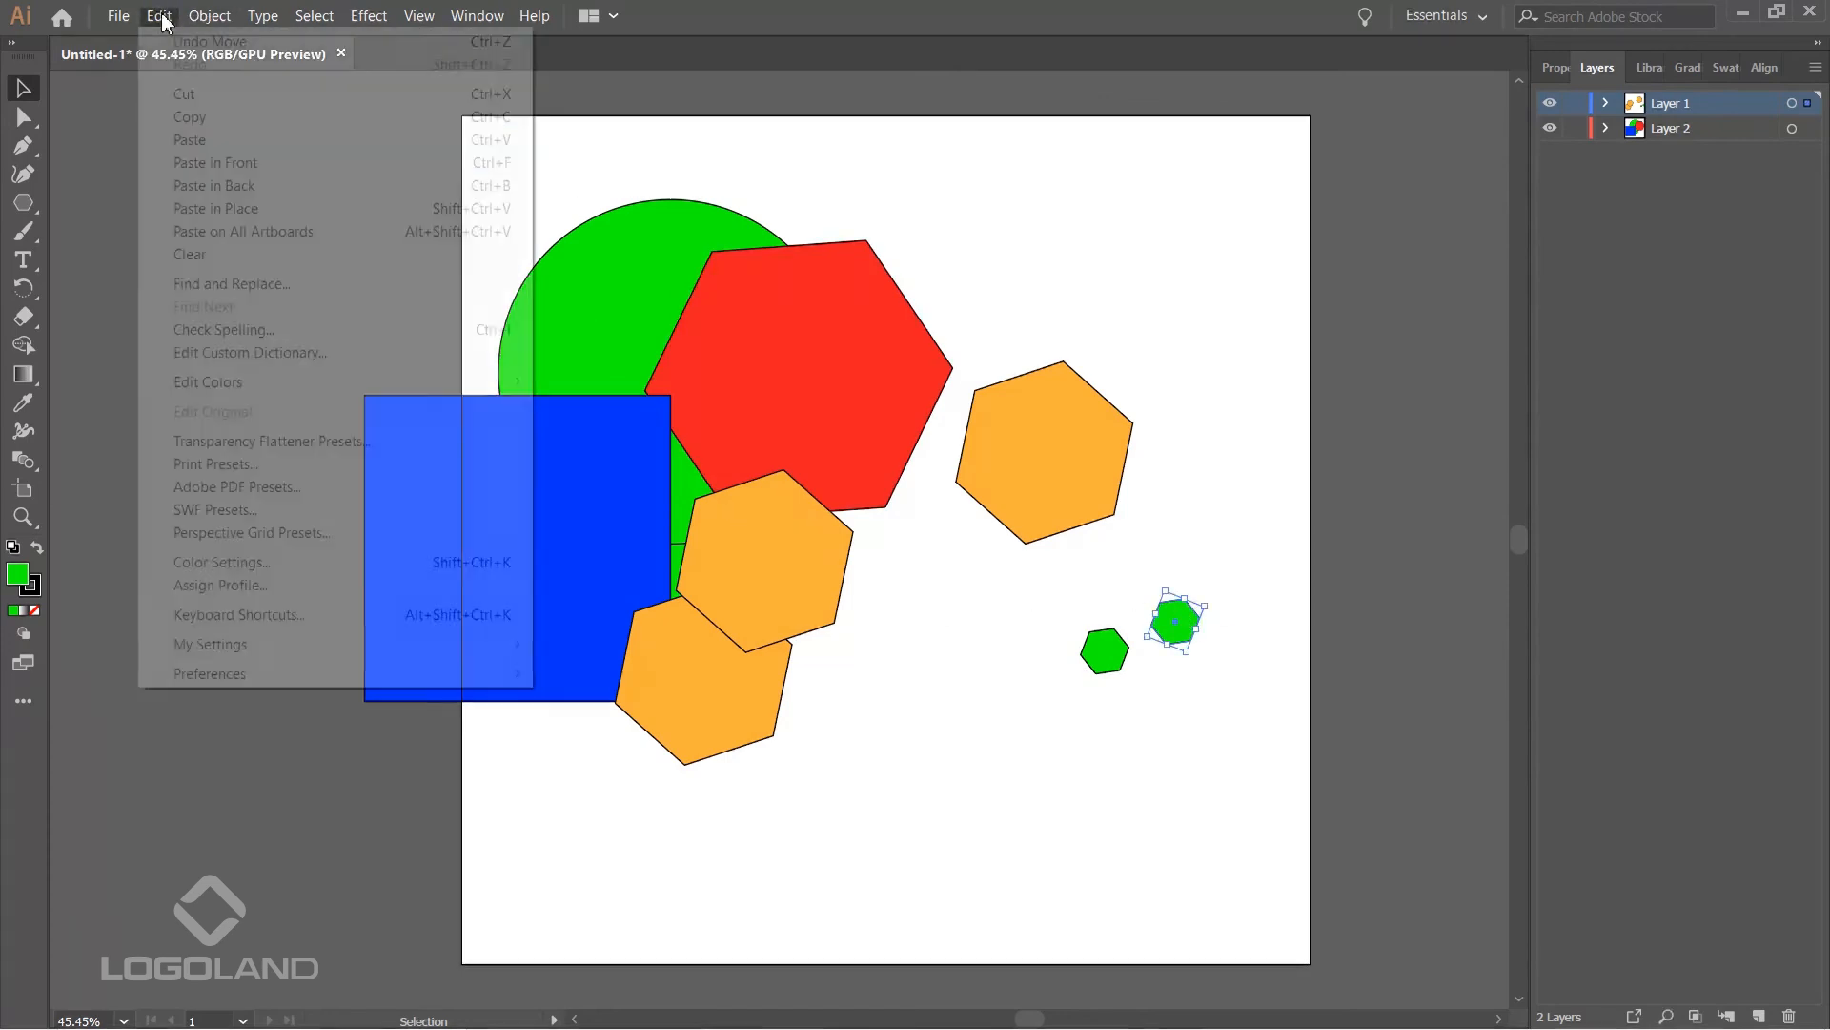
{"action": "left_click", "coordinate": [217, 141]}
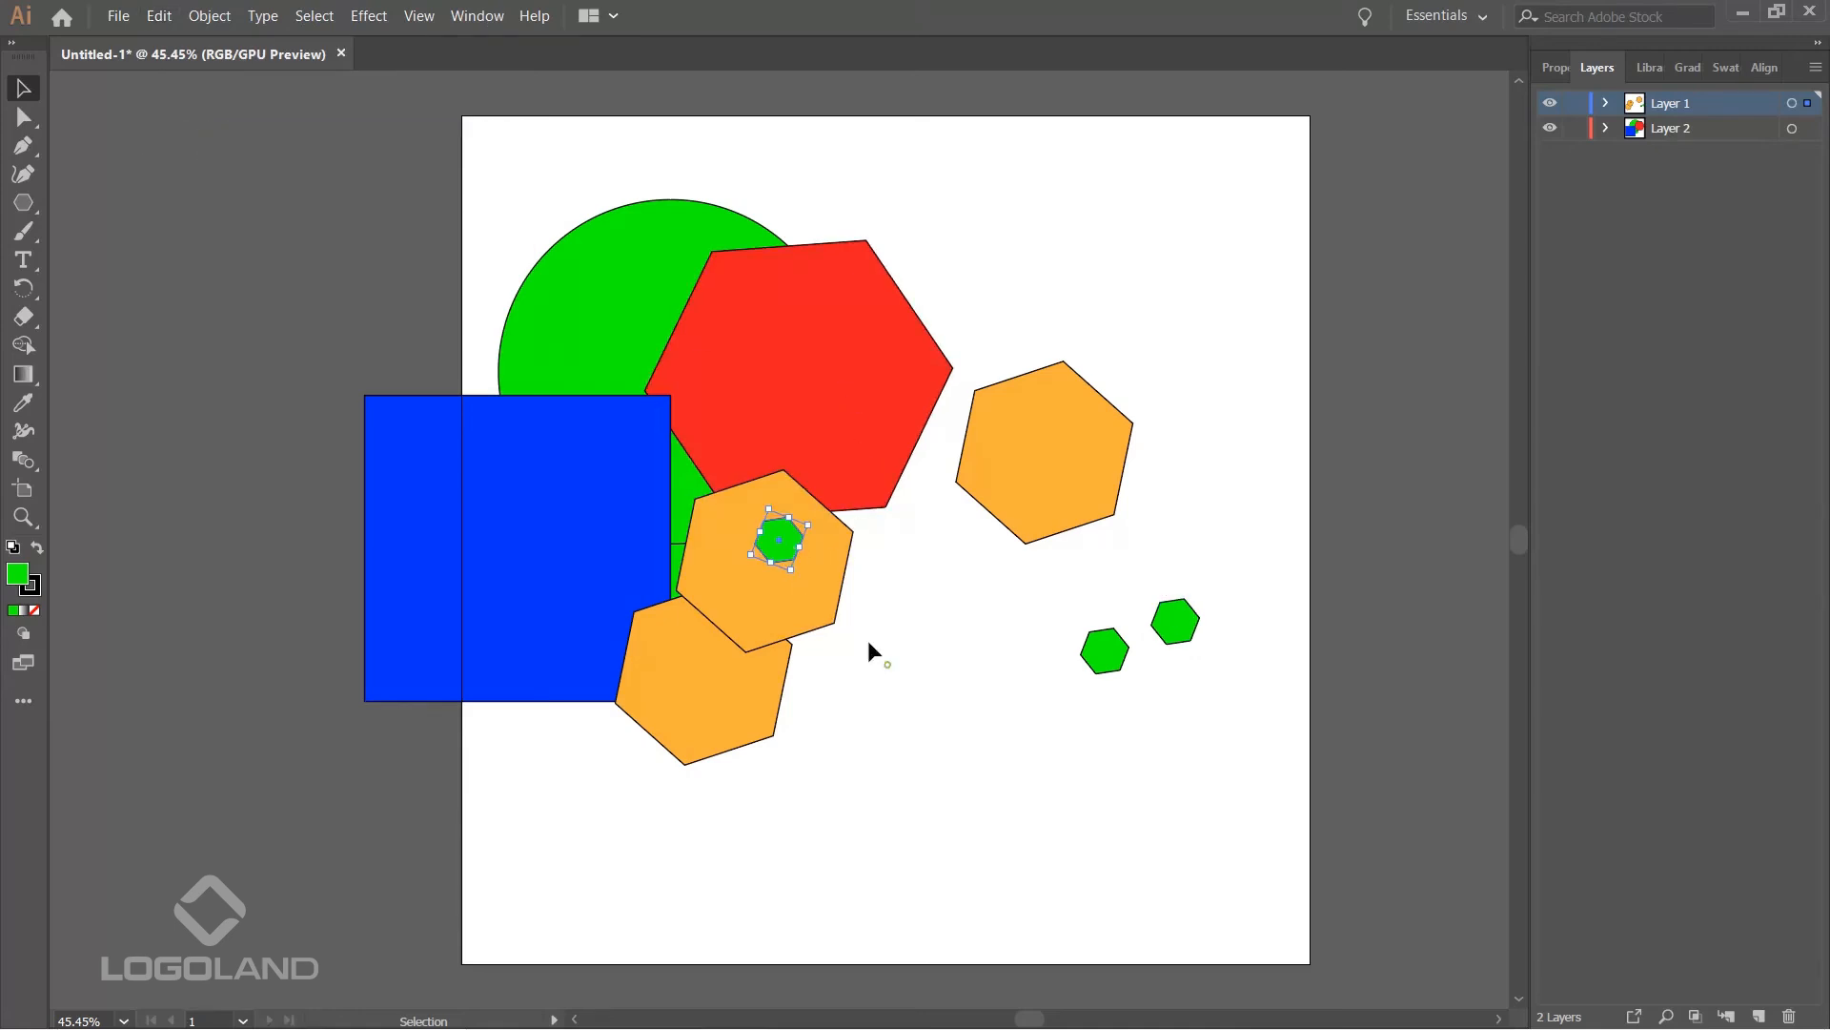
{"action": "left_click_drag", "start_coordinate": [787, 542], "coordinate": [1222, 473]}
{"action": "left_click", "coordinate": [918, 643]}
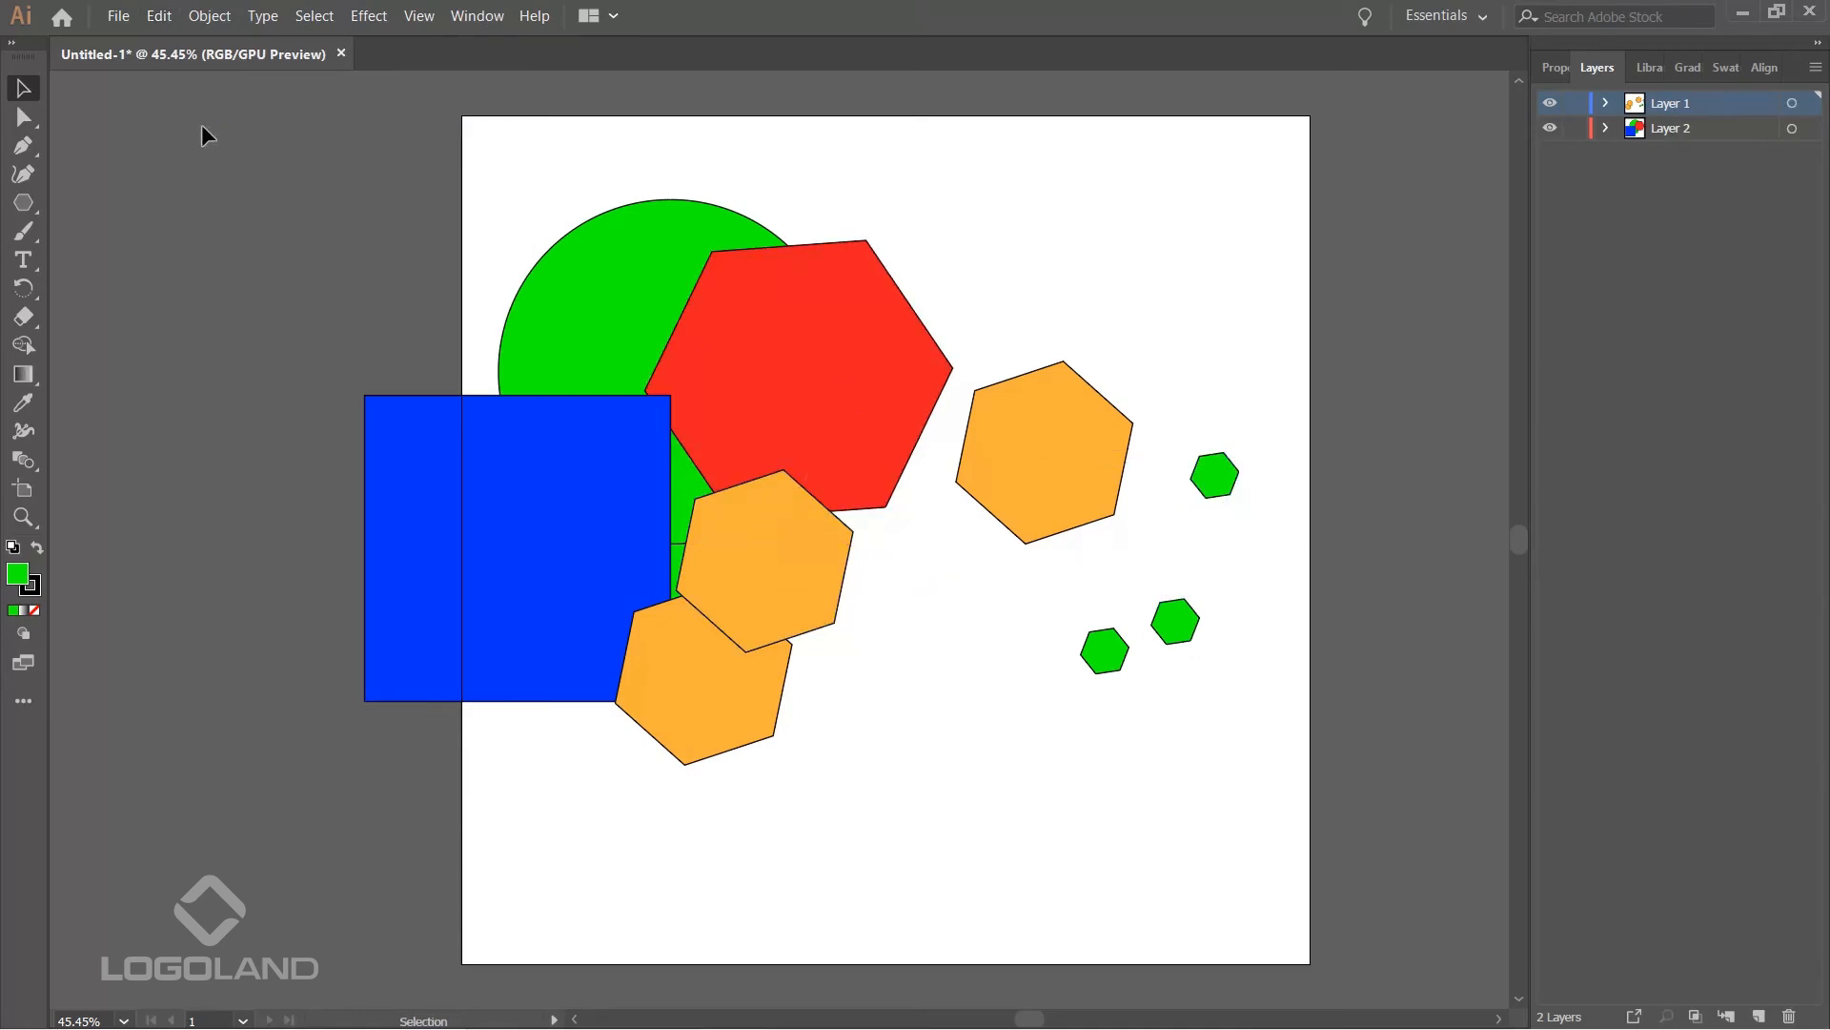
{"action": "left_click", "coordinate": [159, 17]}
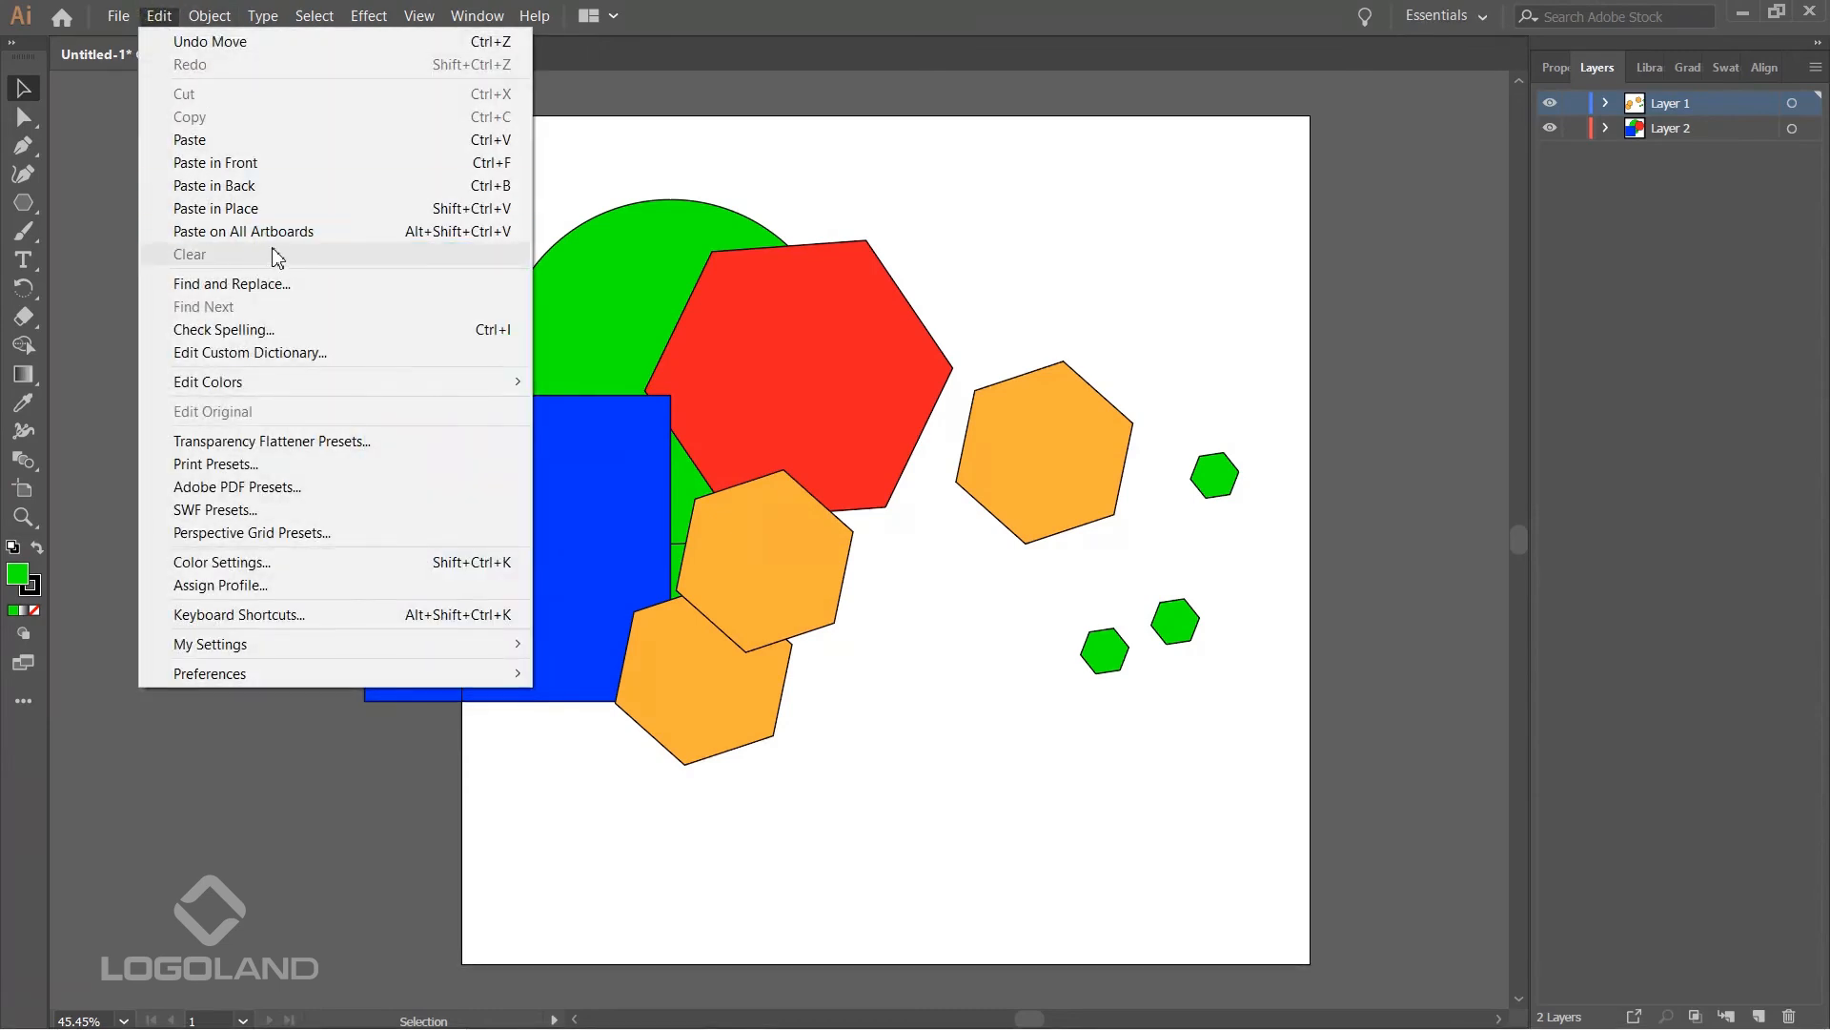
{"action": "left_click", "coordinate": [774, 177]}
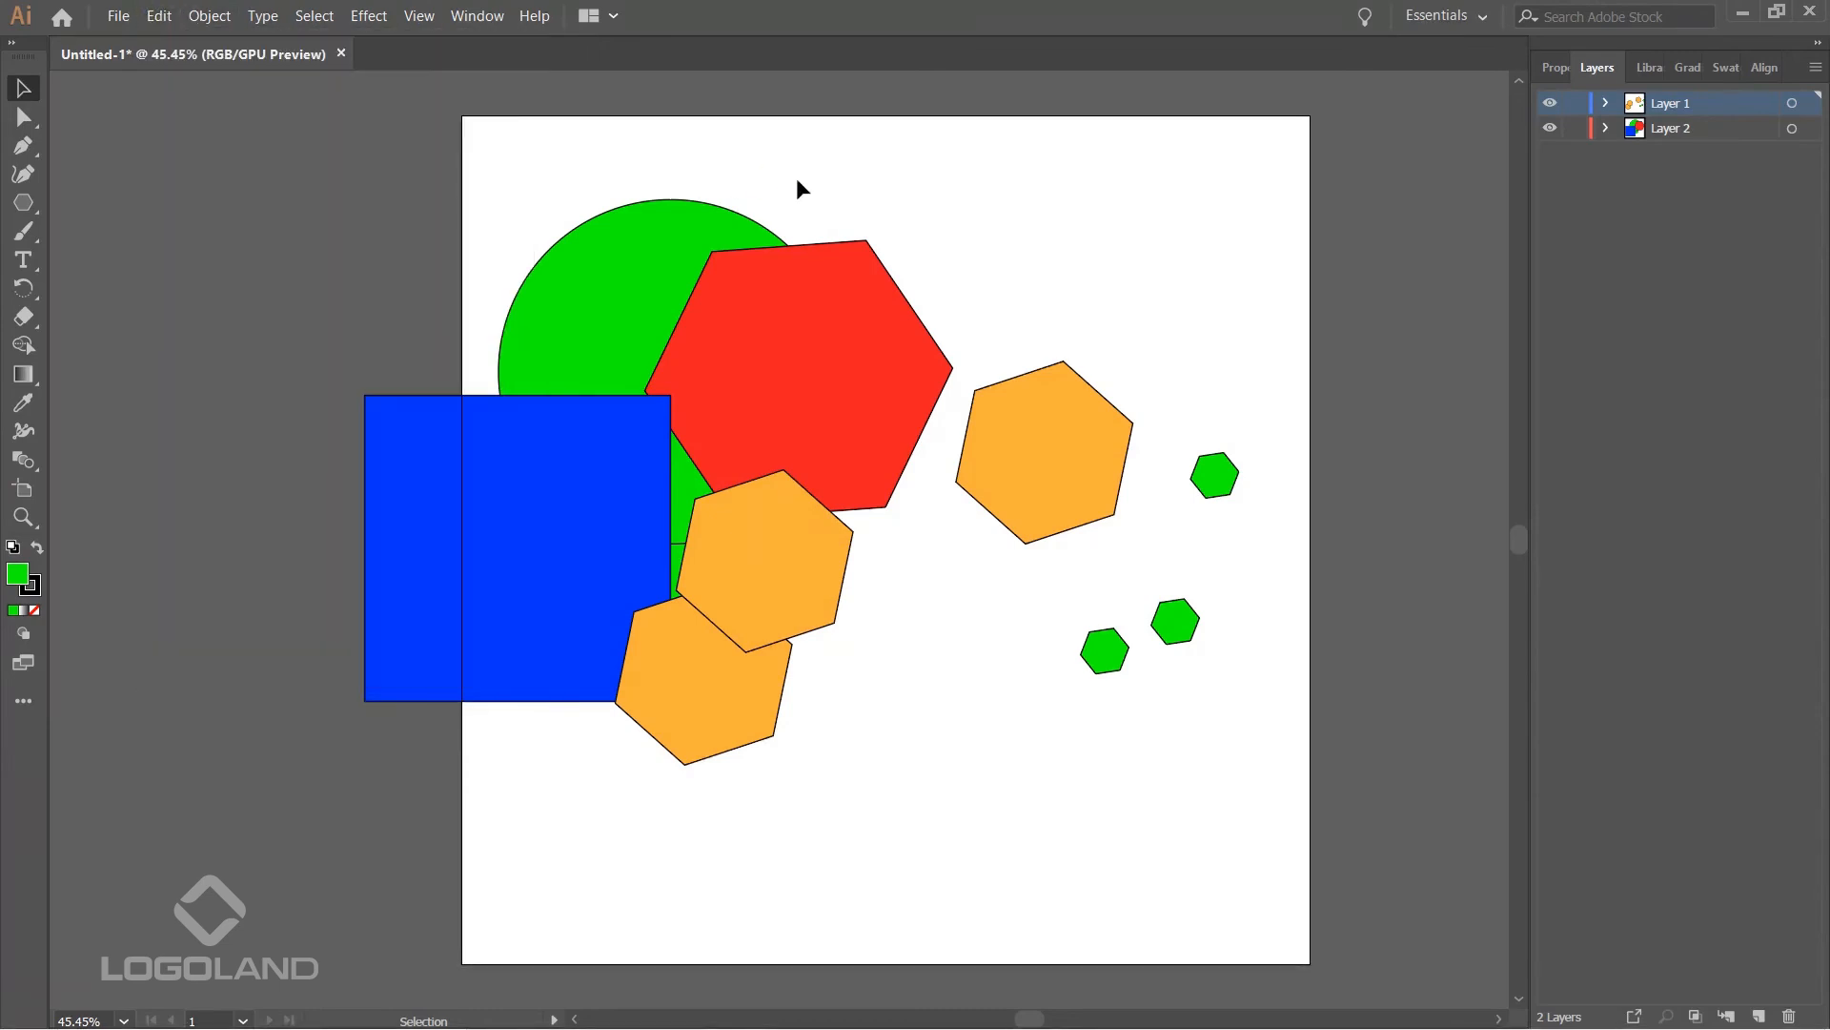
- Draw three additional artboards with the Artboard tool, one right of the first and two in a row below
{"action": "scroll", "coordinate": [856, 181], "scroll_direction": "down", "scroll_amount": 3}
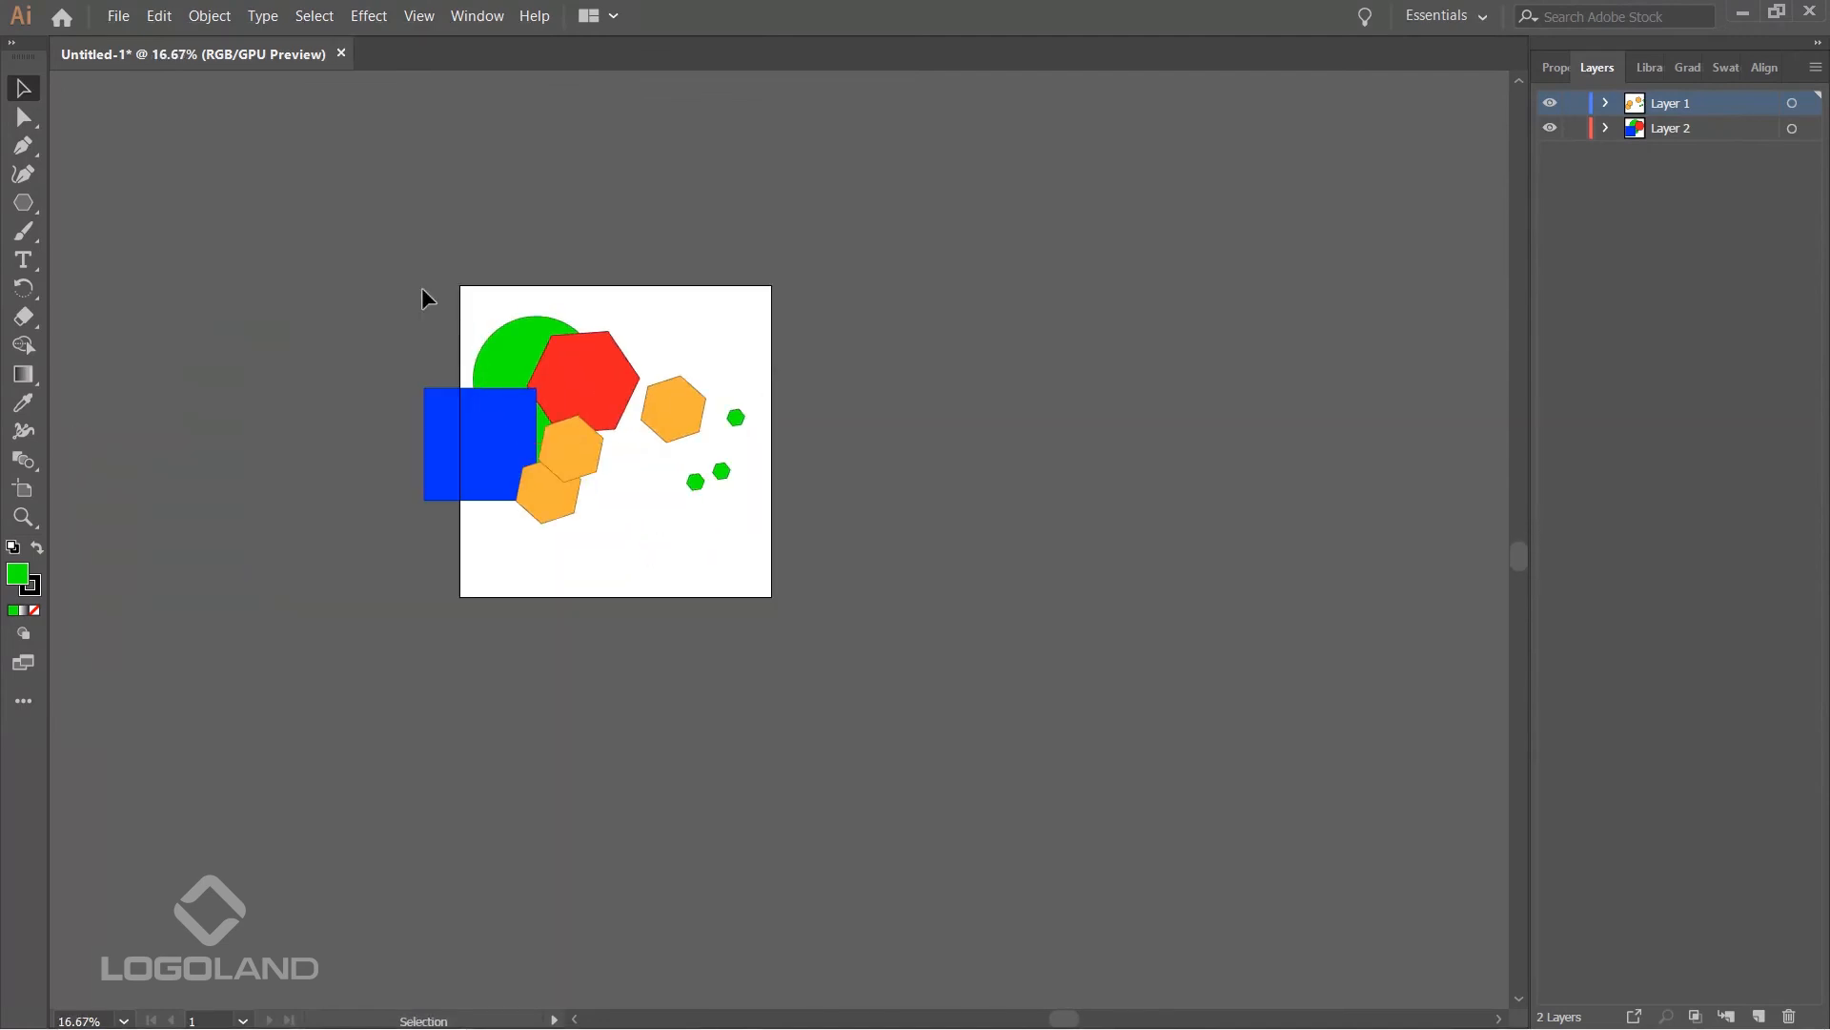
{"action": "left_click_drag", "start_coordinate": [800, 532], "coordinate": [833, 495]}
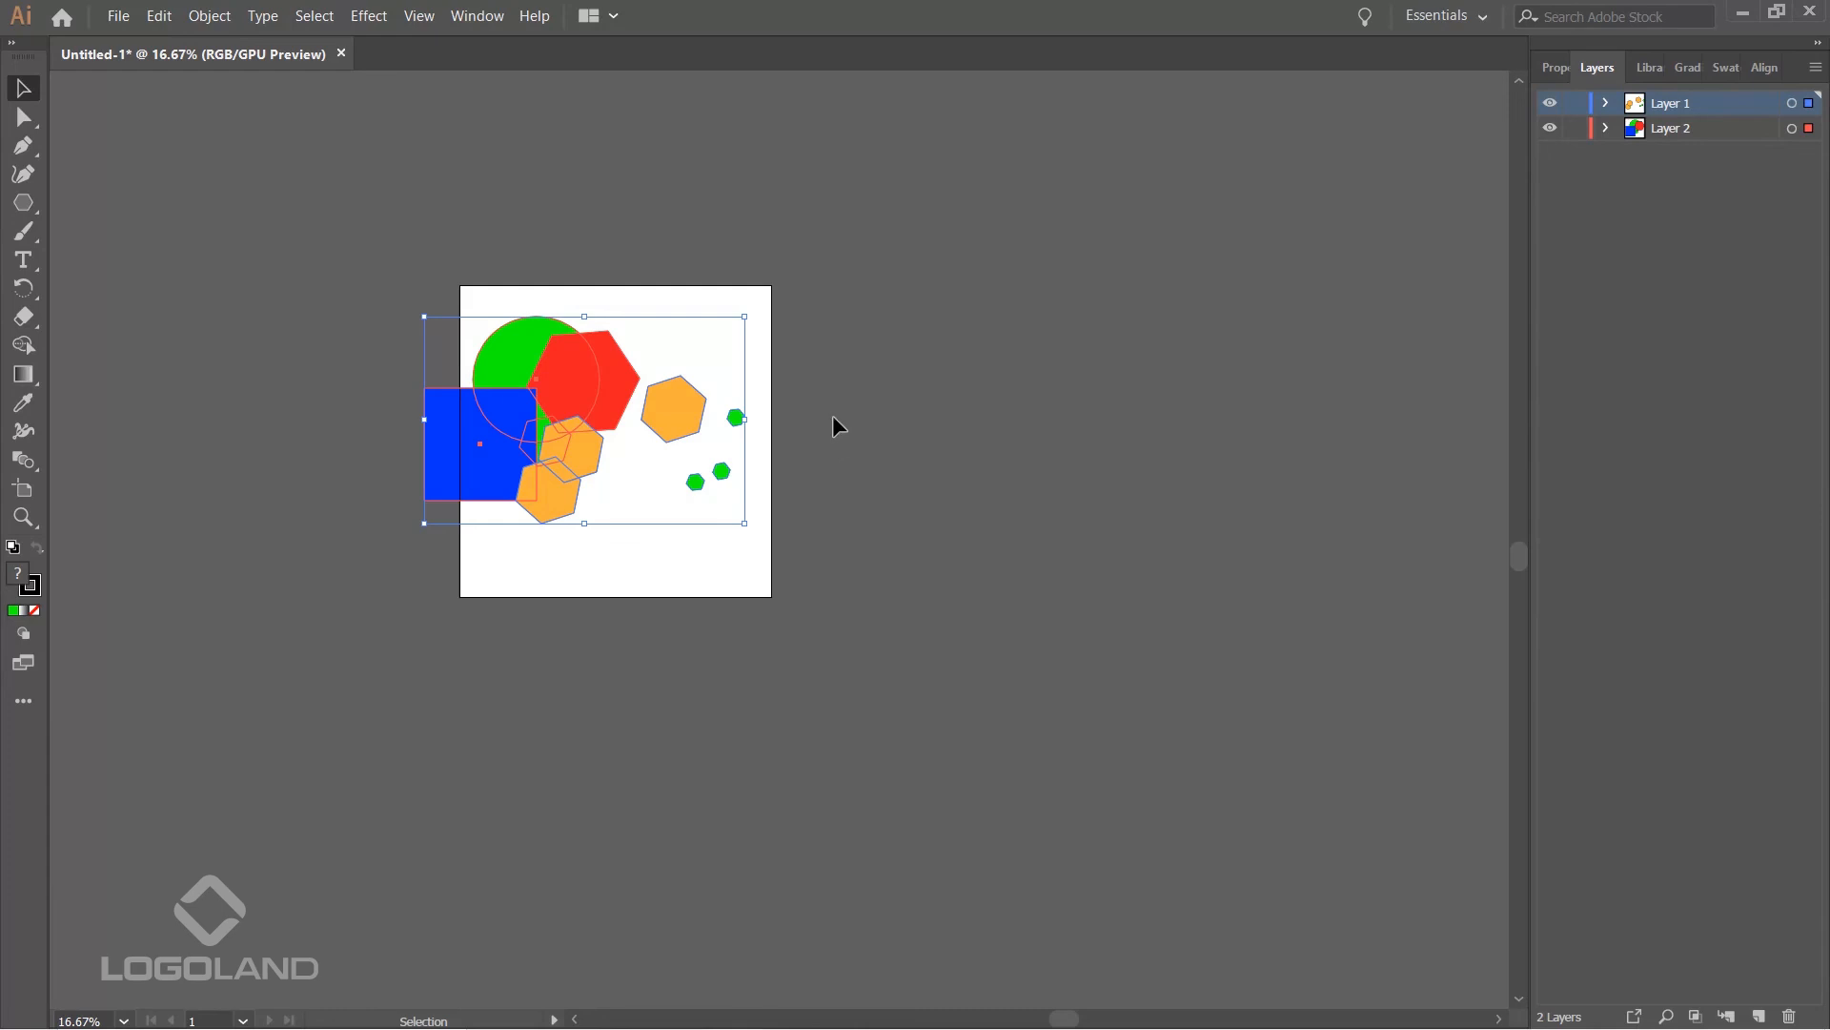
{"action": "scroll", "coordinate": [1013, 515], "scroll_direction": "right", "scroll_amount": 2}
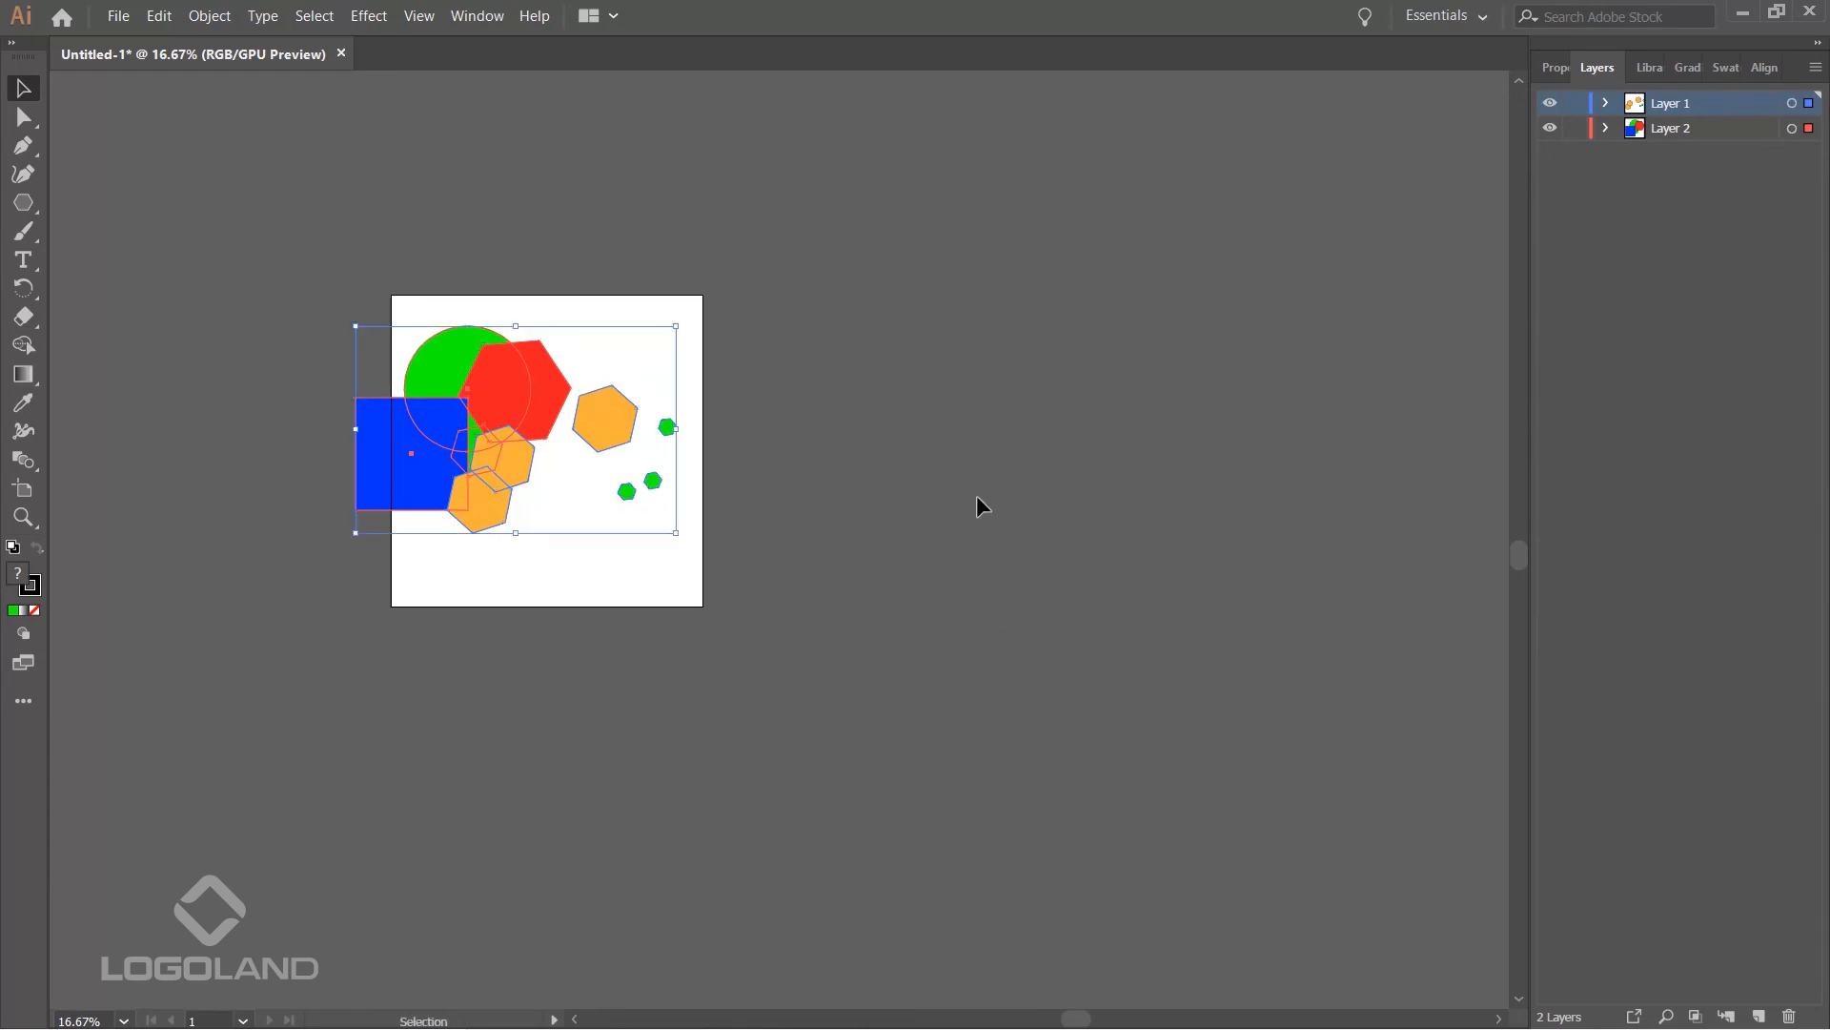
{"action": "left_click", "coordinate": [196, 405]}
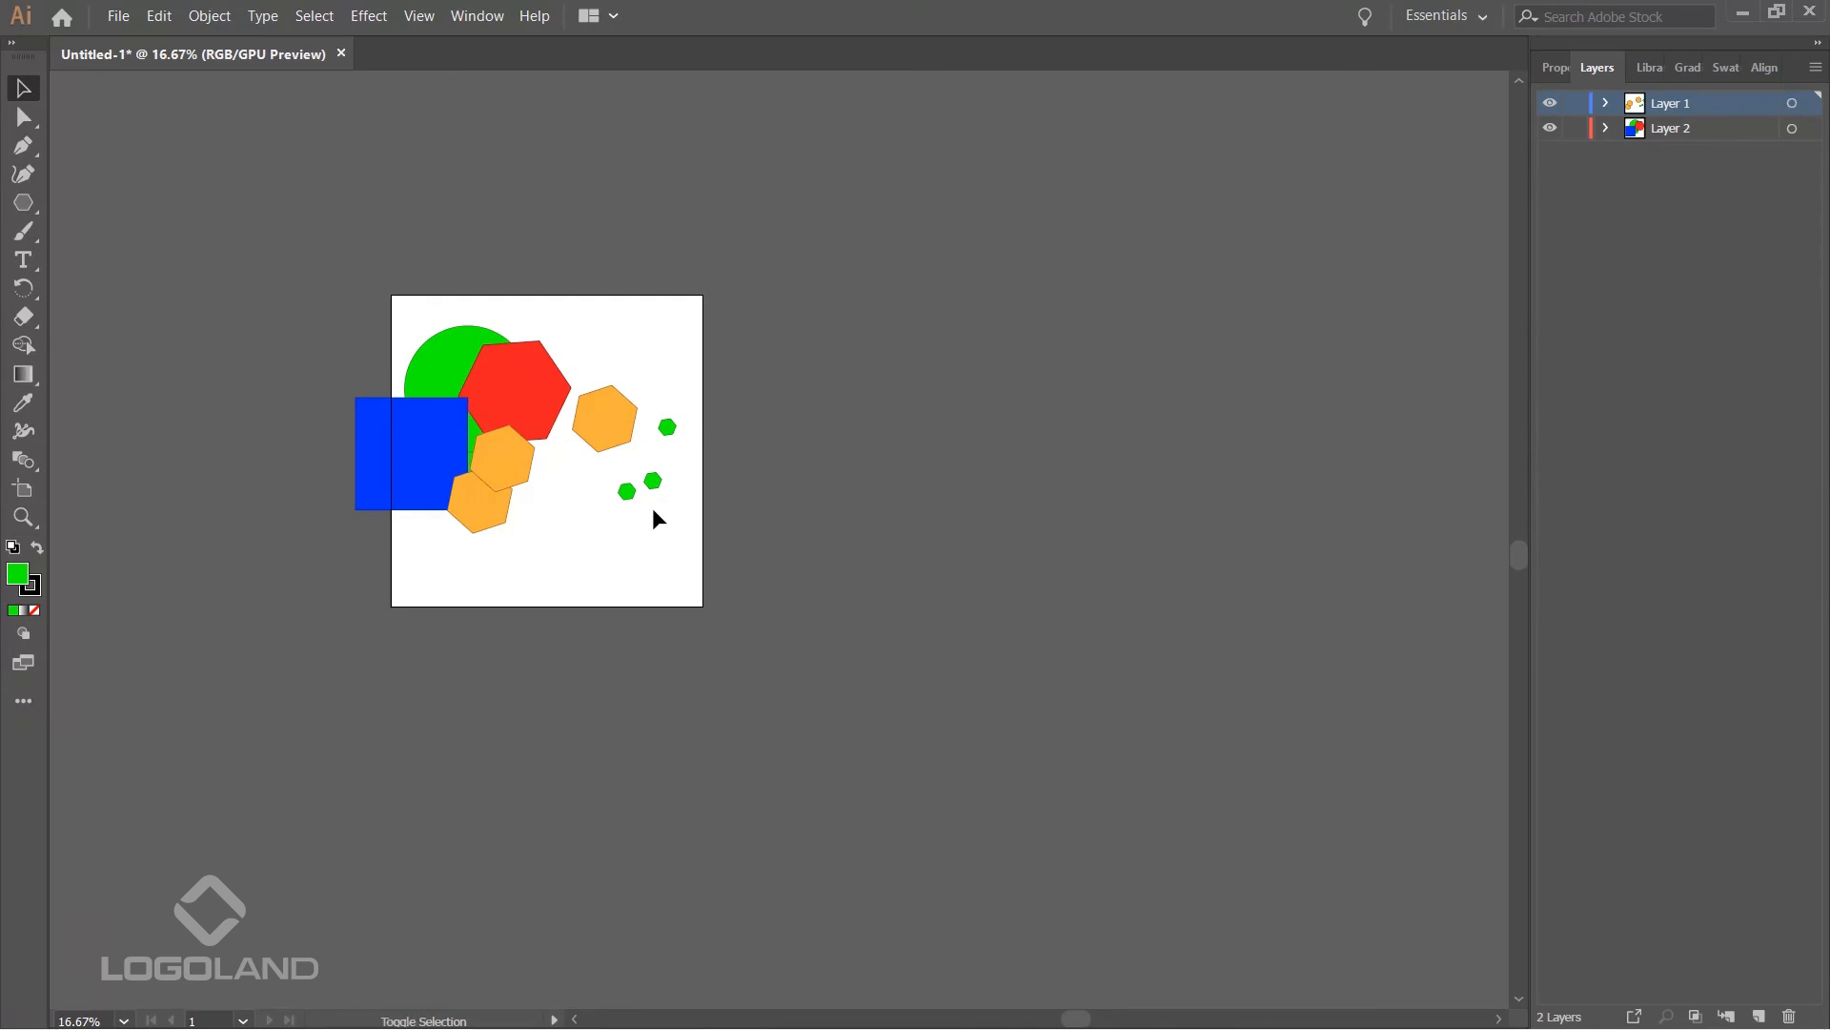
{"action": "key", "text": "shift+o"}
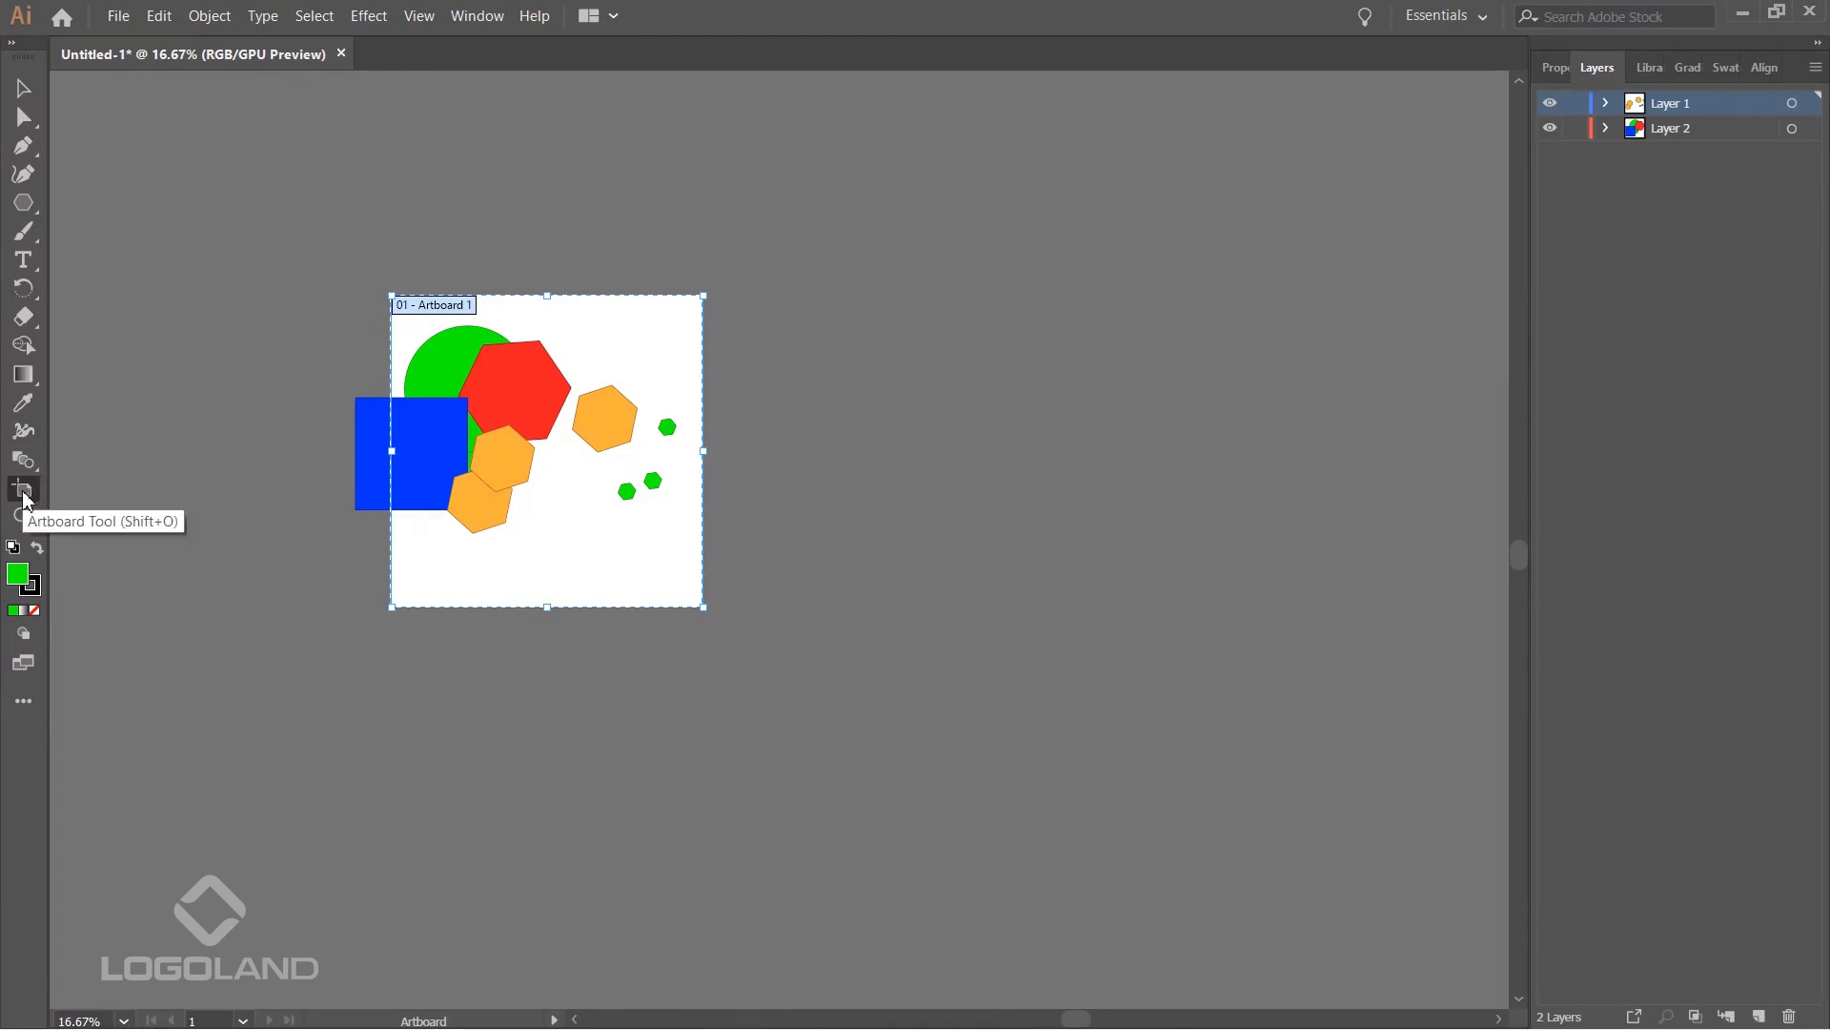
{"action": "left_click_drag", "start_coordinate": [753, 291], "coordinate": [1128, 609]}
{"action": "scroll", "coordinate": [1048, 476], "scroll_direction": "down", "scroll_amount": 3}
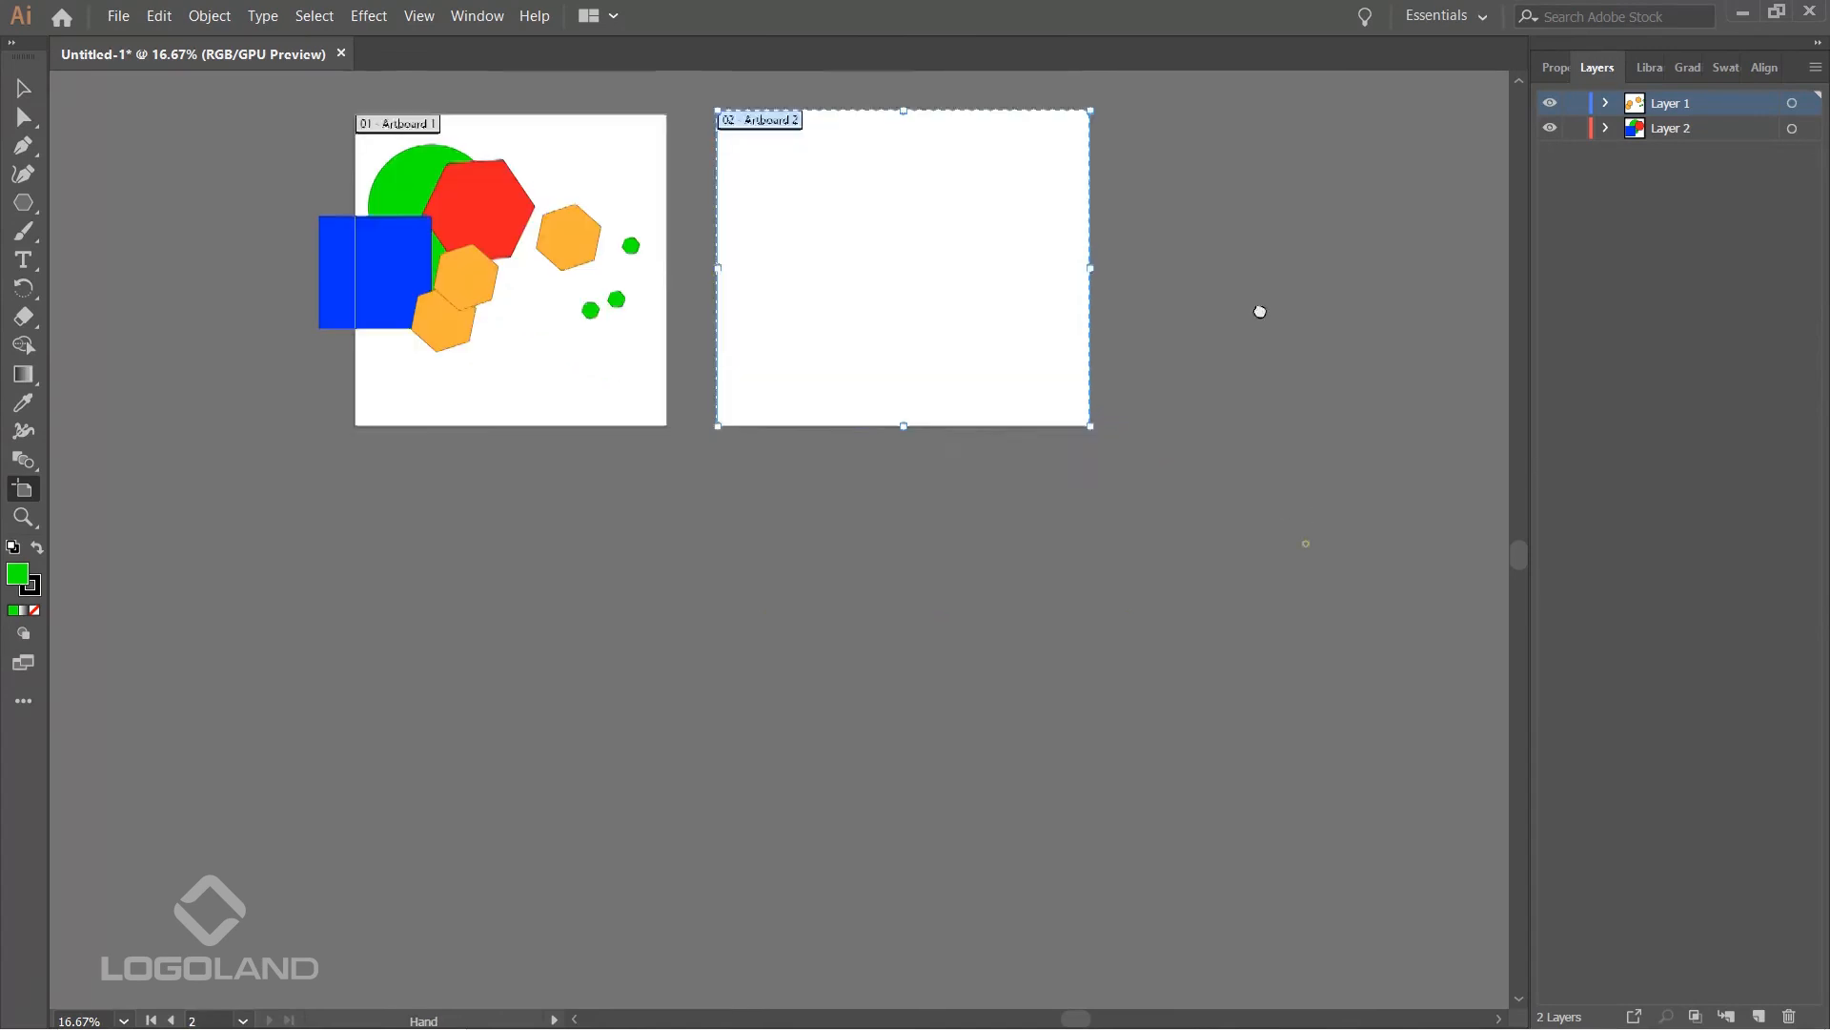
{"action": "left_click_drag", "start_coordinate": [354, 451], "coordinate": [672, 745]}
{"action": "left_click_drag", "start_coordinate": [797, 440], "coordinate": [1191, 791]}
{"action": "left_click", "coordinate": [23, 87]}
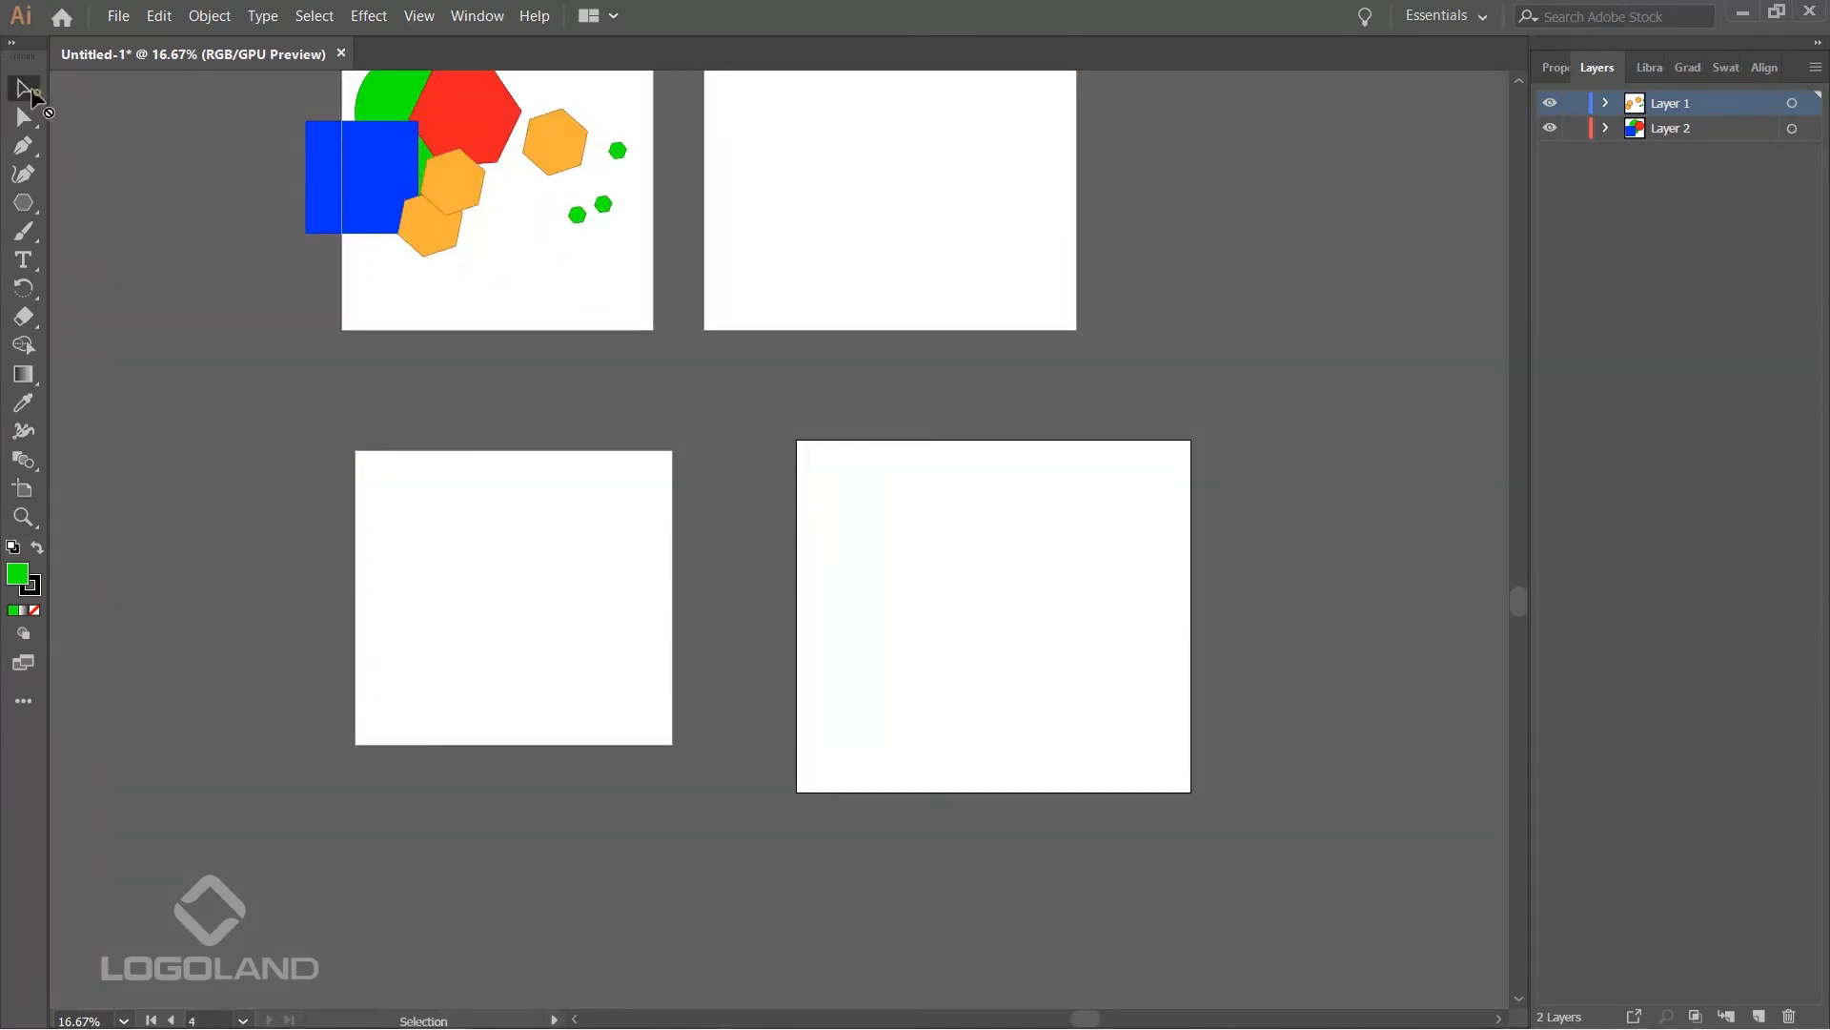
- Move the blue square left until it lies completely outside the first artboard
{"action": "left_click_drag", "start_coordinate": [920, 296], "coordinate": [963, 452]}
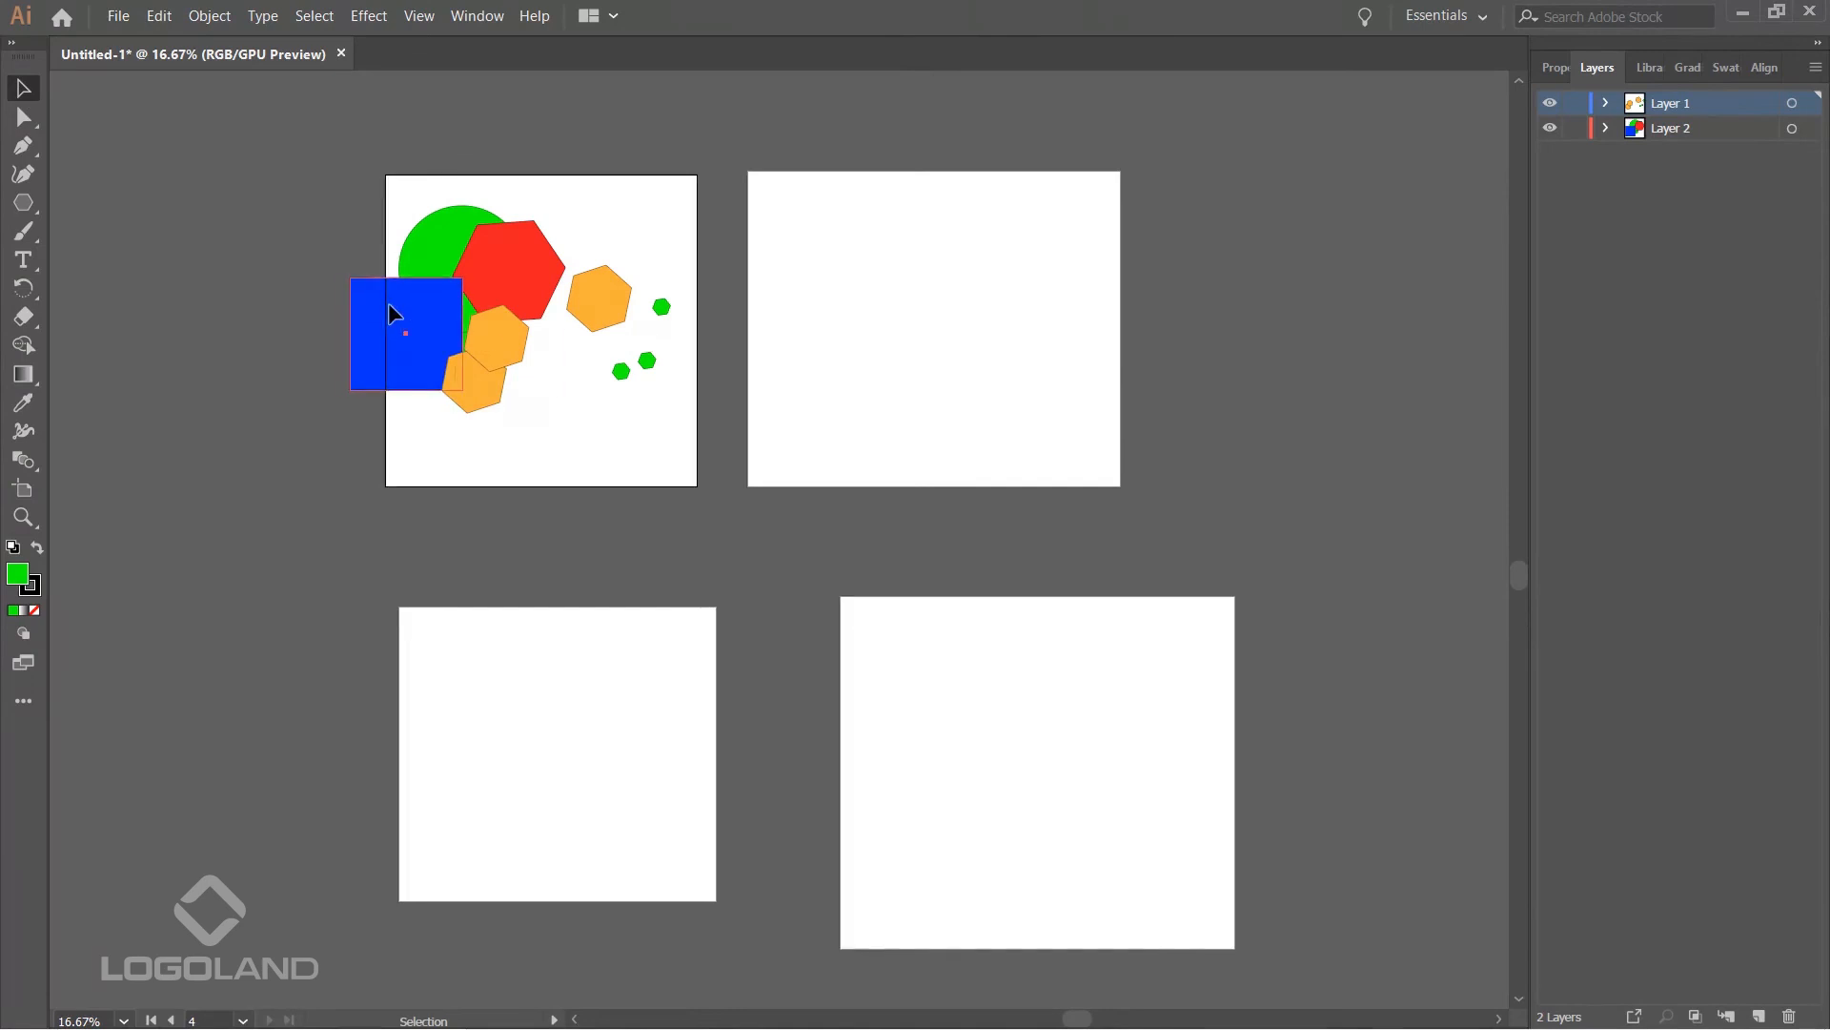
{"action": "left_click_drag", "start_coordinate": [390, 304], "coordinate": [295, 298]}
- Copy the orange hexagon right of the red one, paste it on all artboards and deselect everything
{"action": "left_click", "coordinate": [604, 299]}
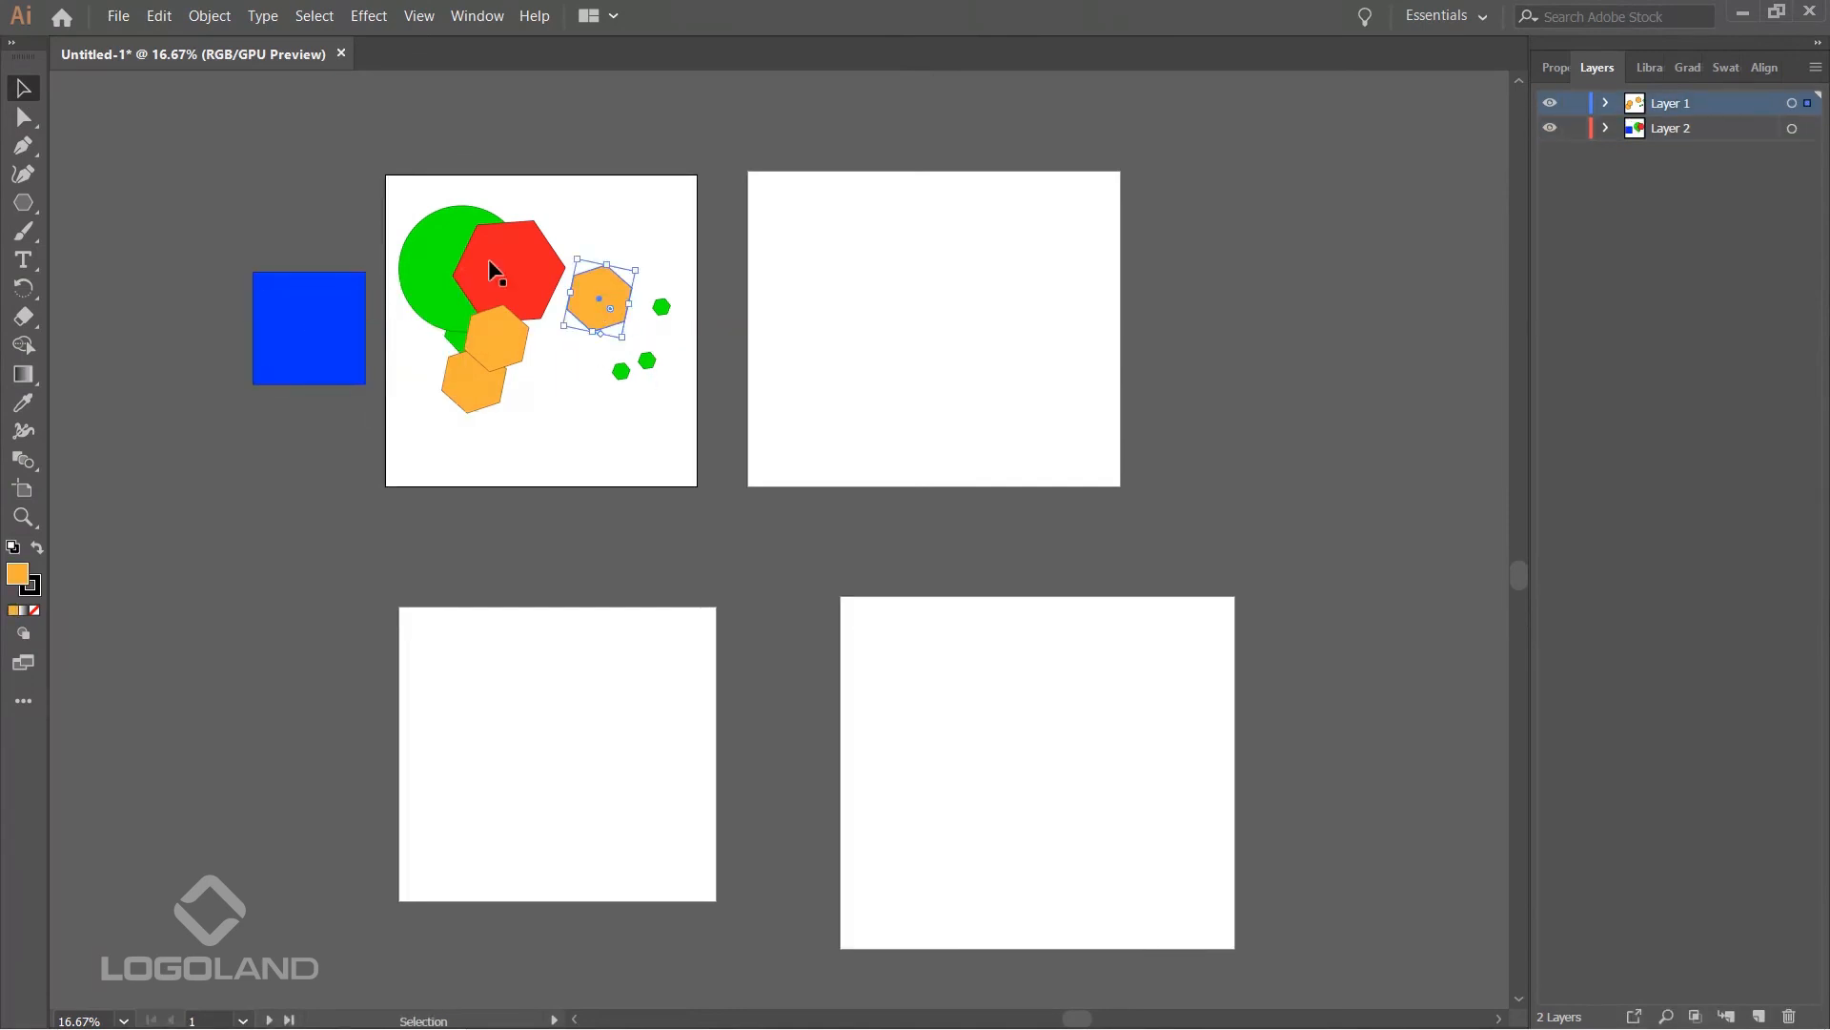
{"action": "left_click", "coordinate": [159, 15]}
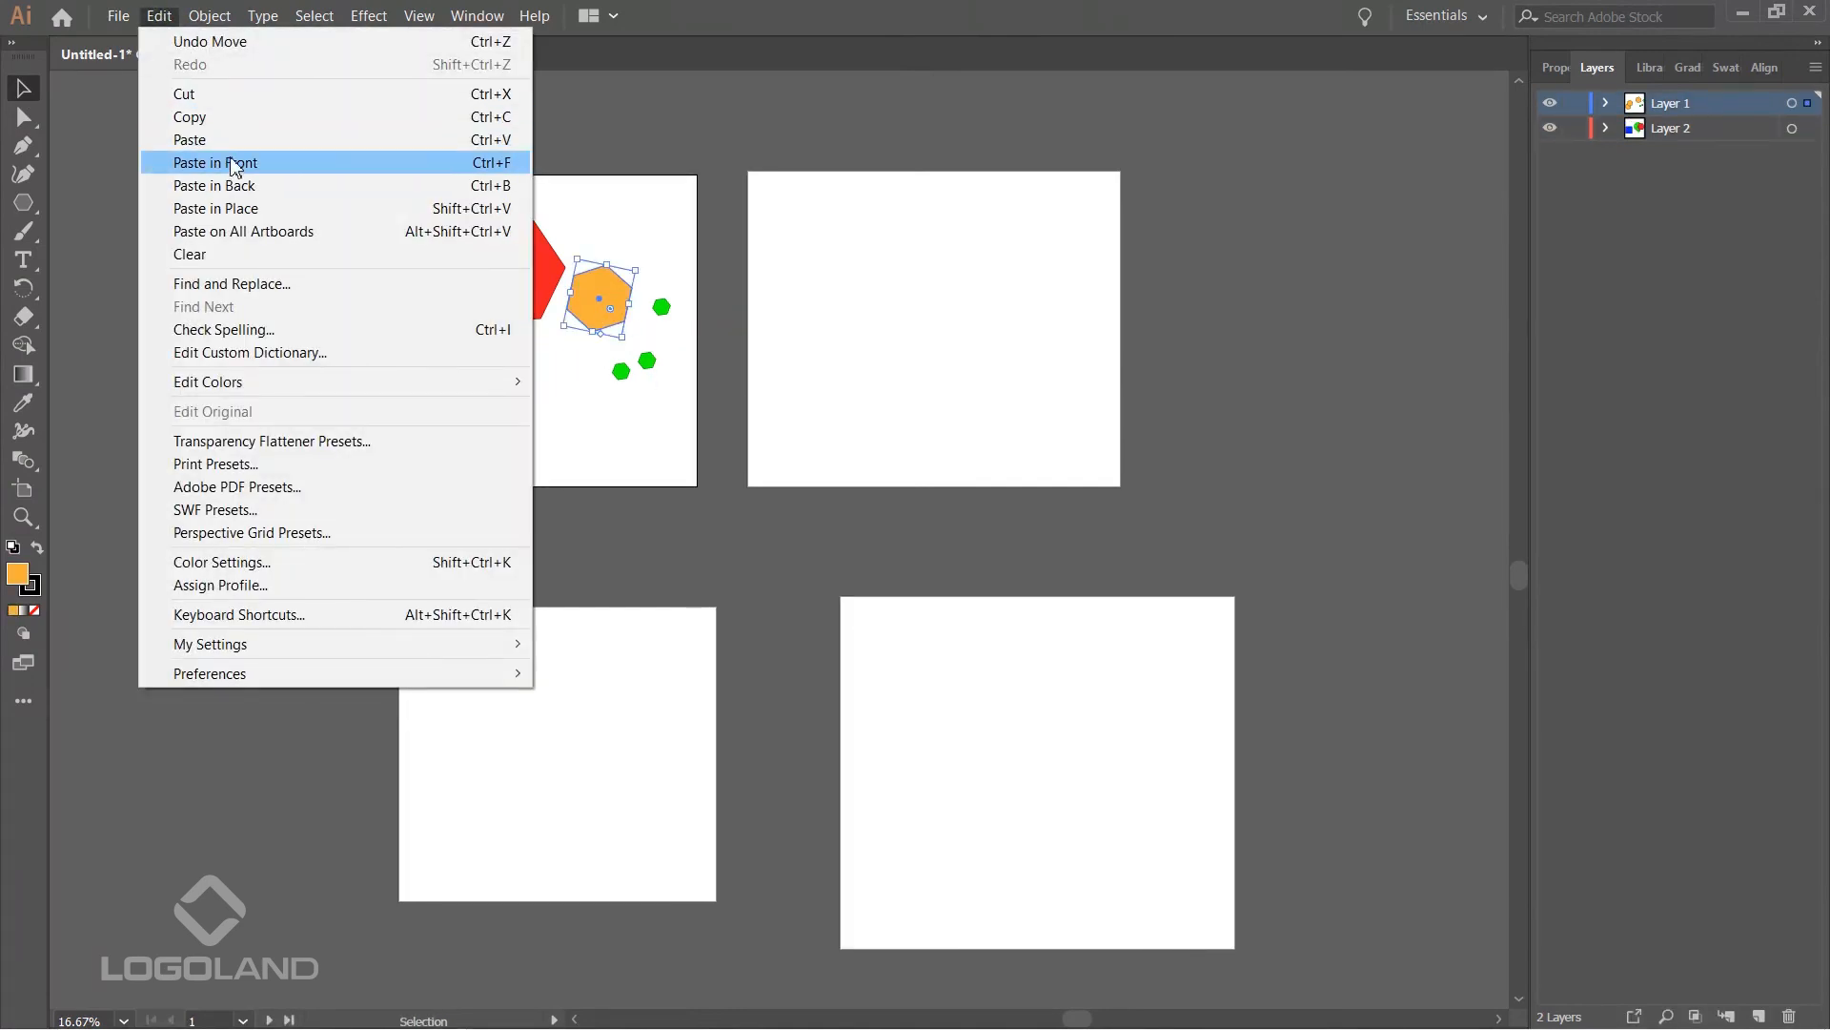
{"action": "left_click", "coordinate": [201, 118]}
{"action": "left_click", "coordinate": [158, 16]}
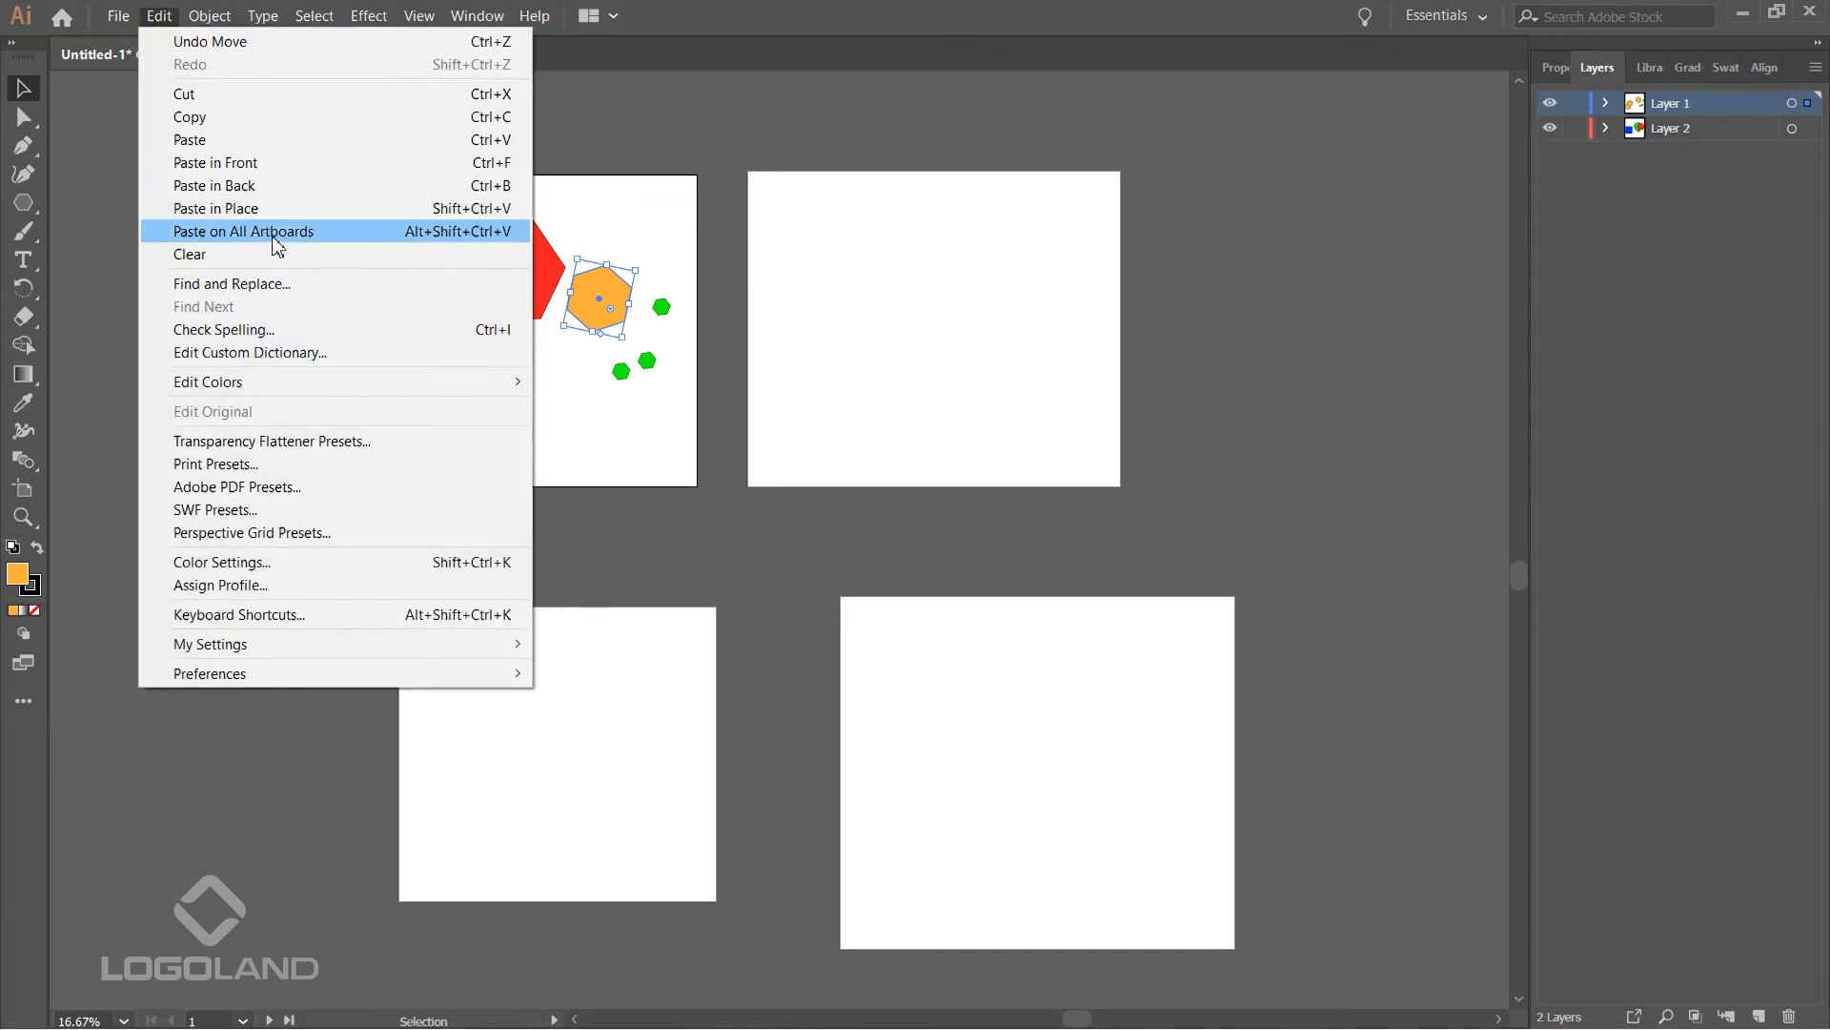
{"action": "left_click", "coordinate": [272, 232]}
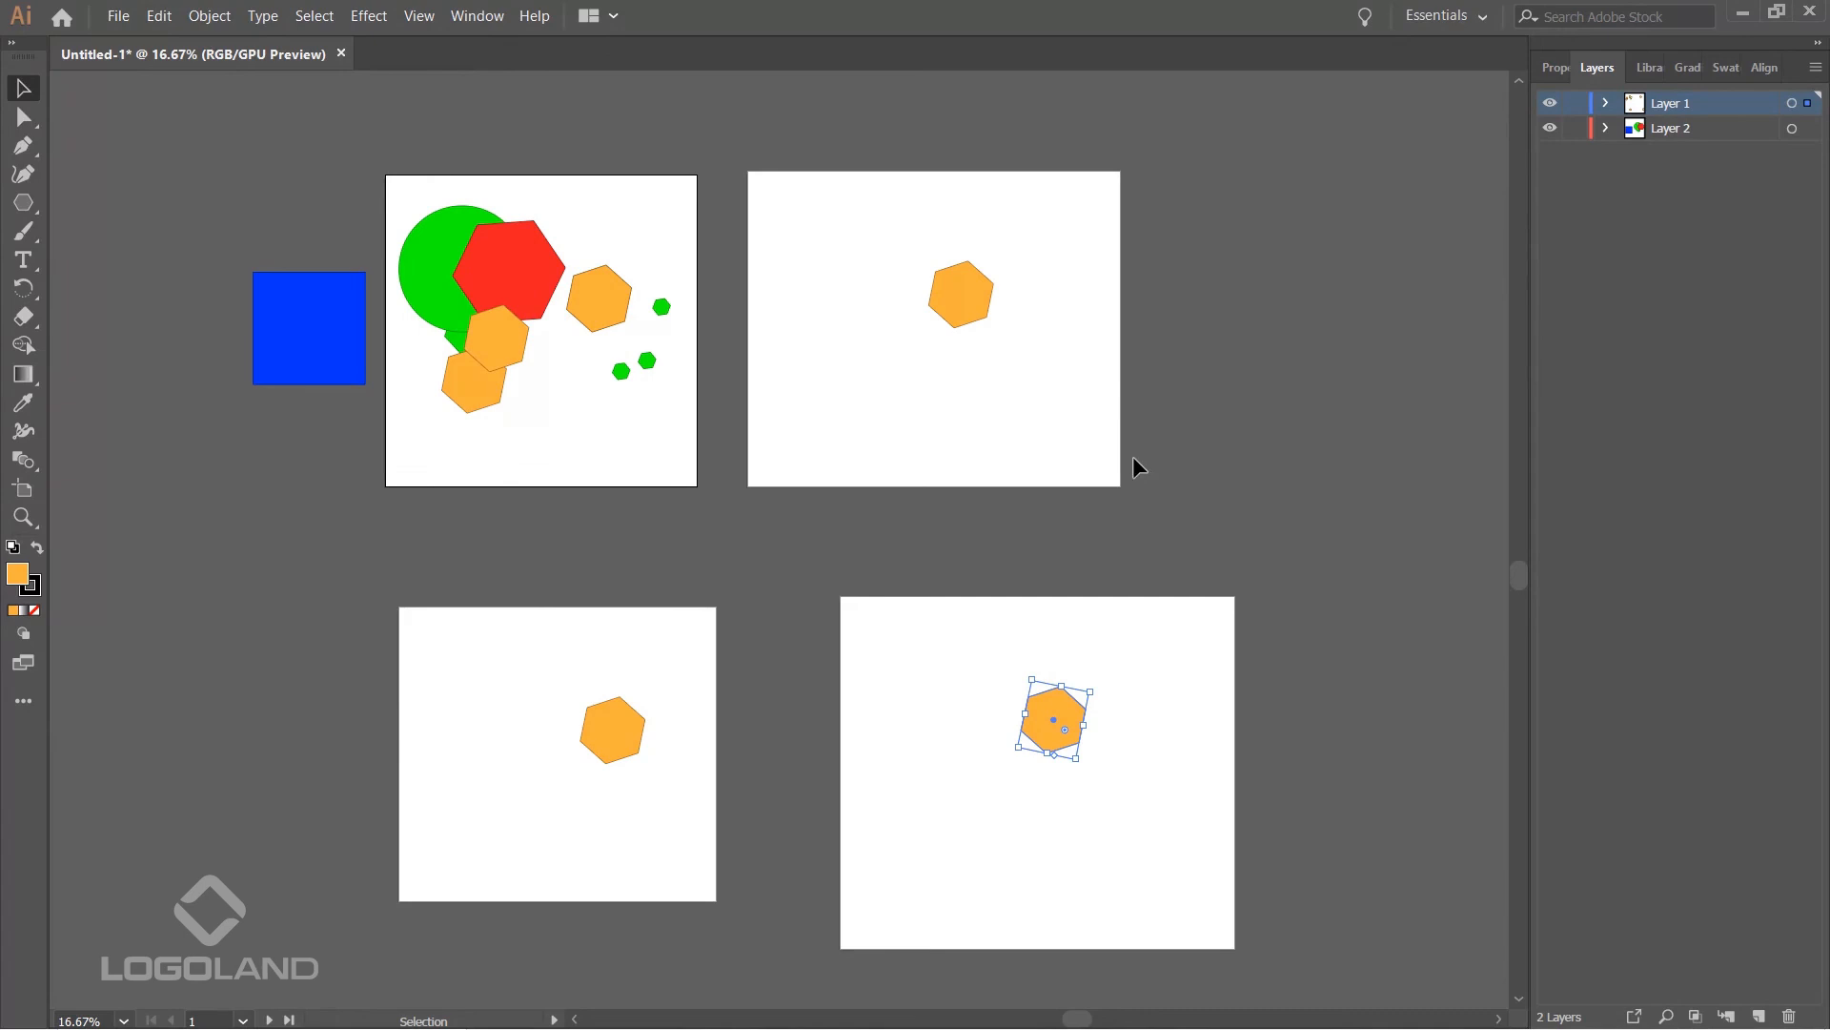
{"action": "left_click", "coordinate": [1120, 364]}
{"action": "left_click", "coordinate": [1200, 862]}
{"action": "key", "text": "ctrl+a"}
{"action": "left_click", "coordinate": [1379, 562]}
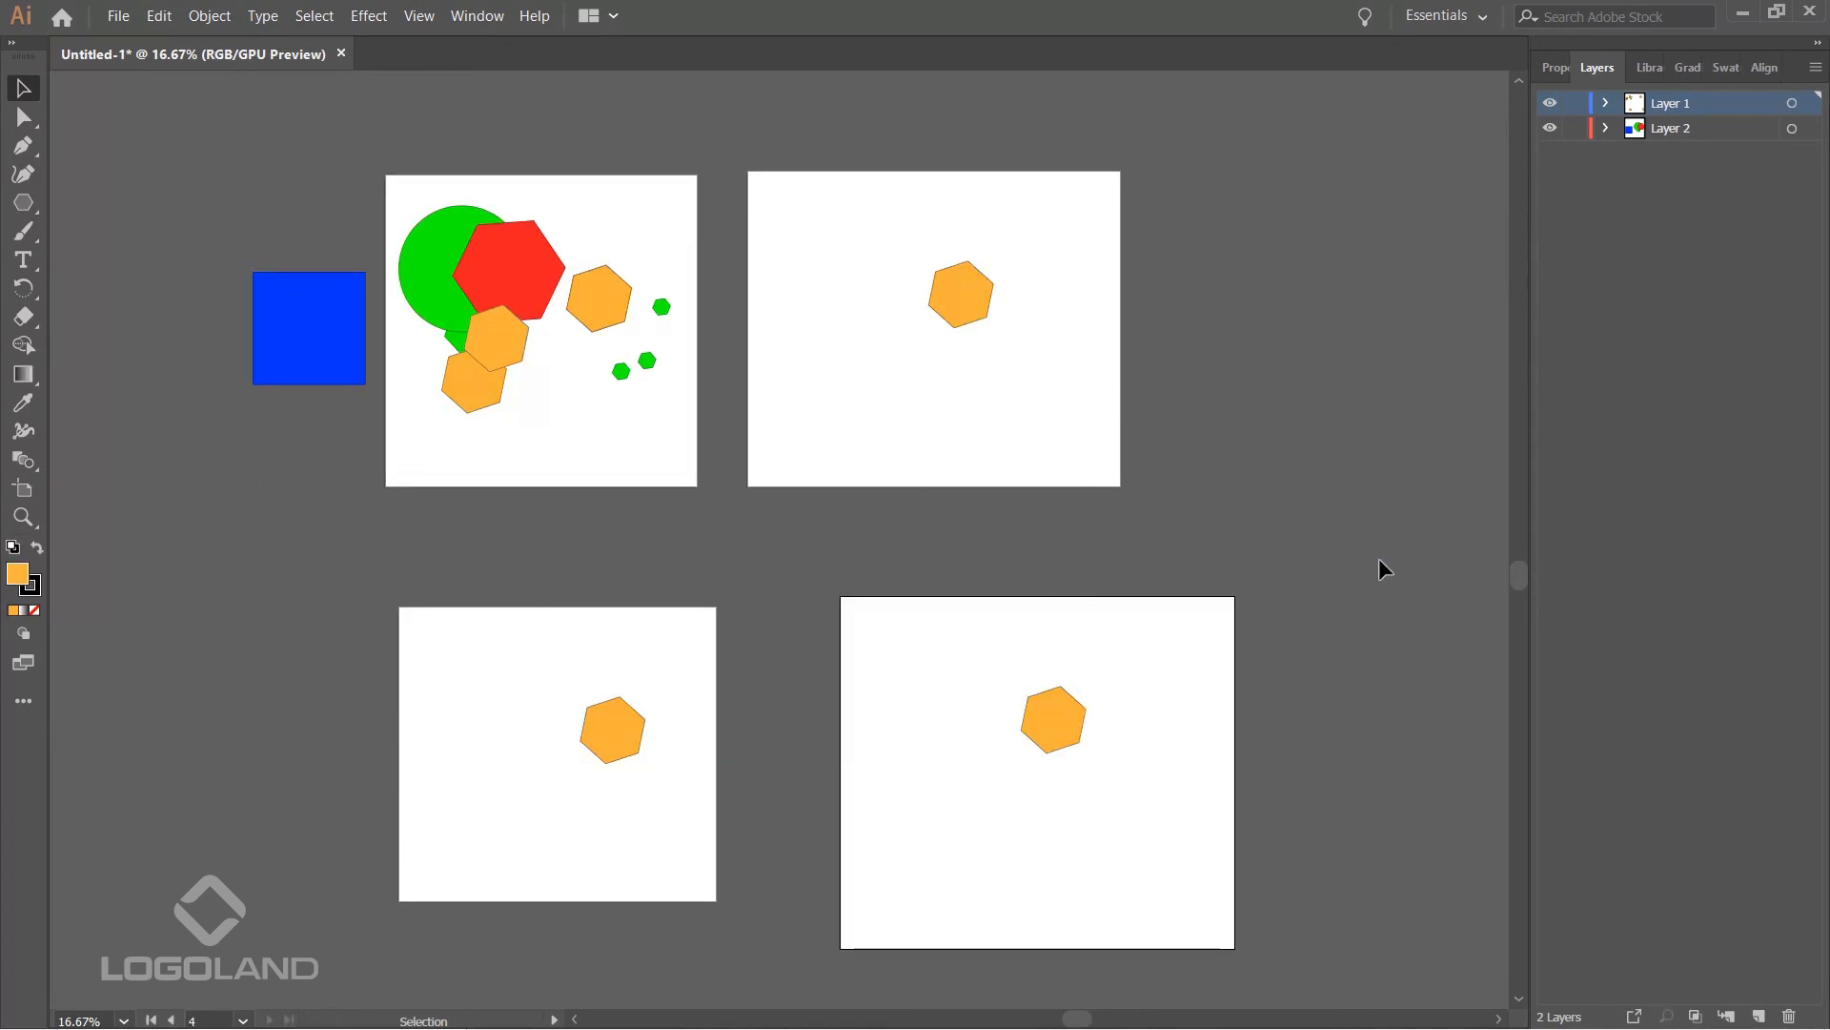